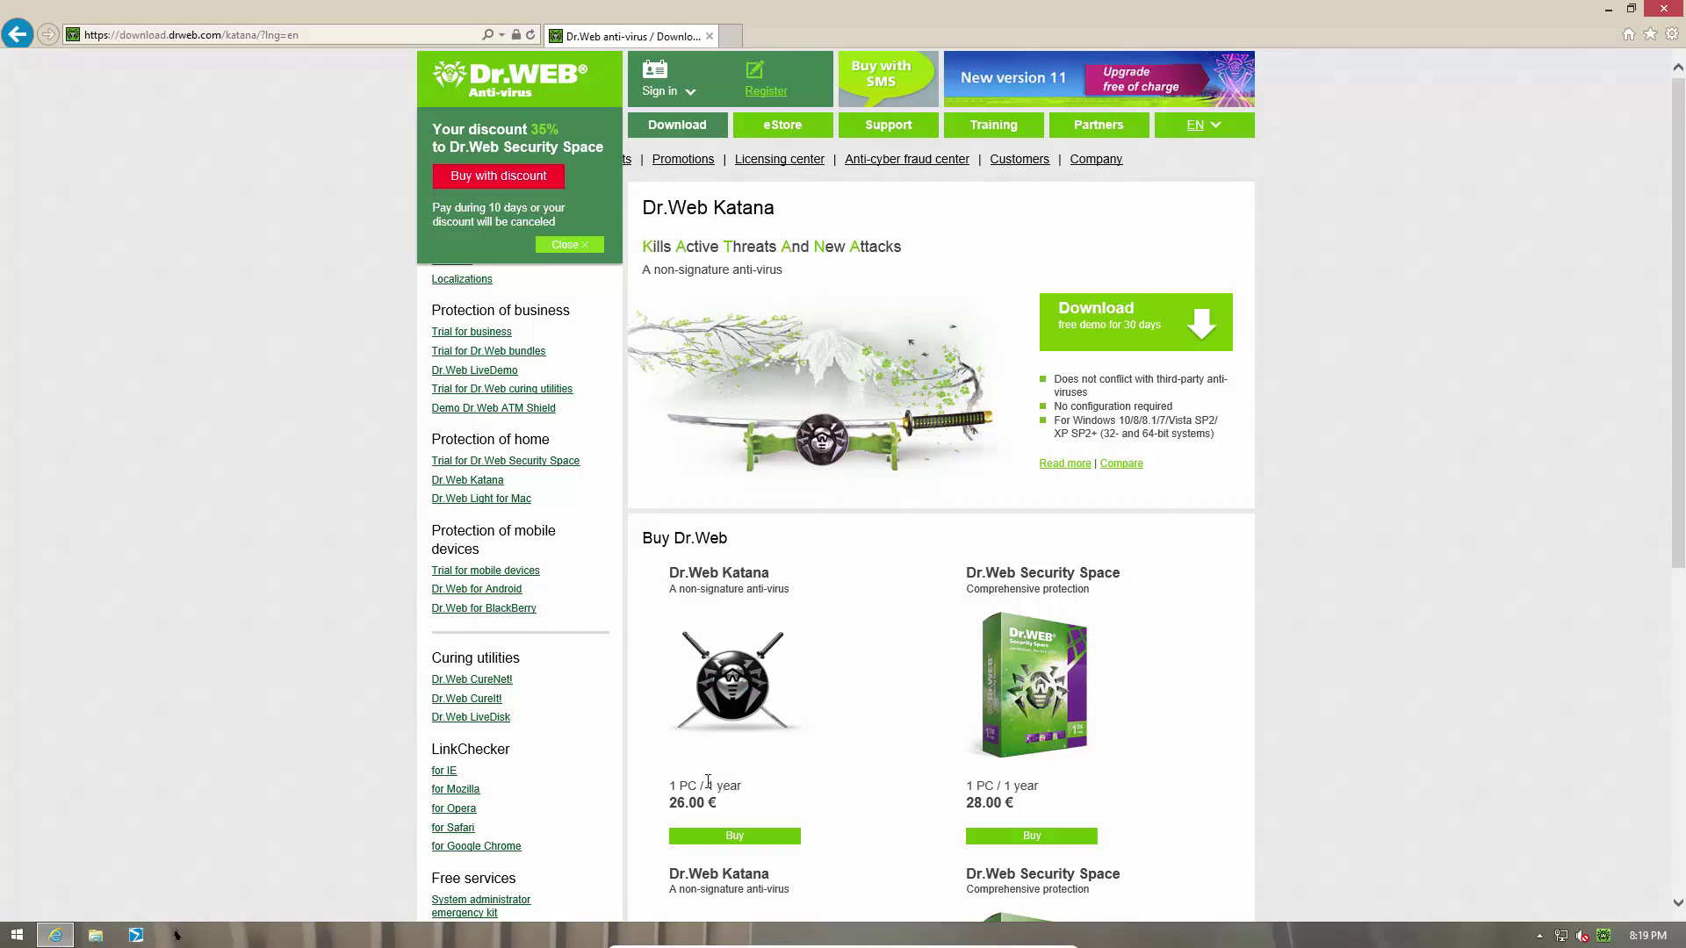
Highlight the 1 year licence term on the Katana download page, then clear the highlight.
{"action": "left_click_drag", "start_coordinate": [707, 786], "coordinate": [749, 795]}
{"action": "left_click", "coordinate": [749, 794]}
Close Internet Explorer and open Dr.Web Katana Settings from the tray status panel.
{"action": "left_click", "coordinate": [709, 37]}
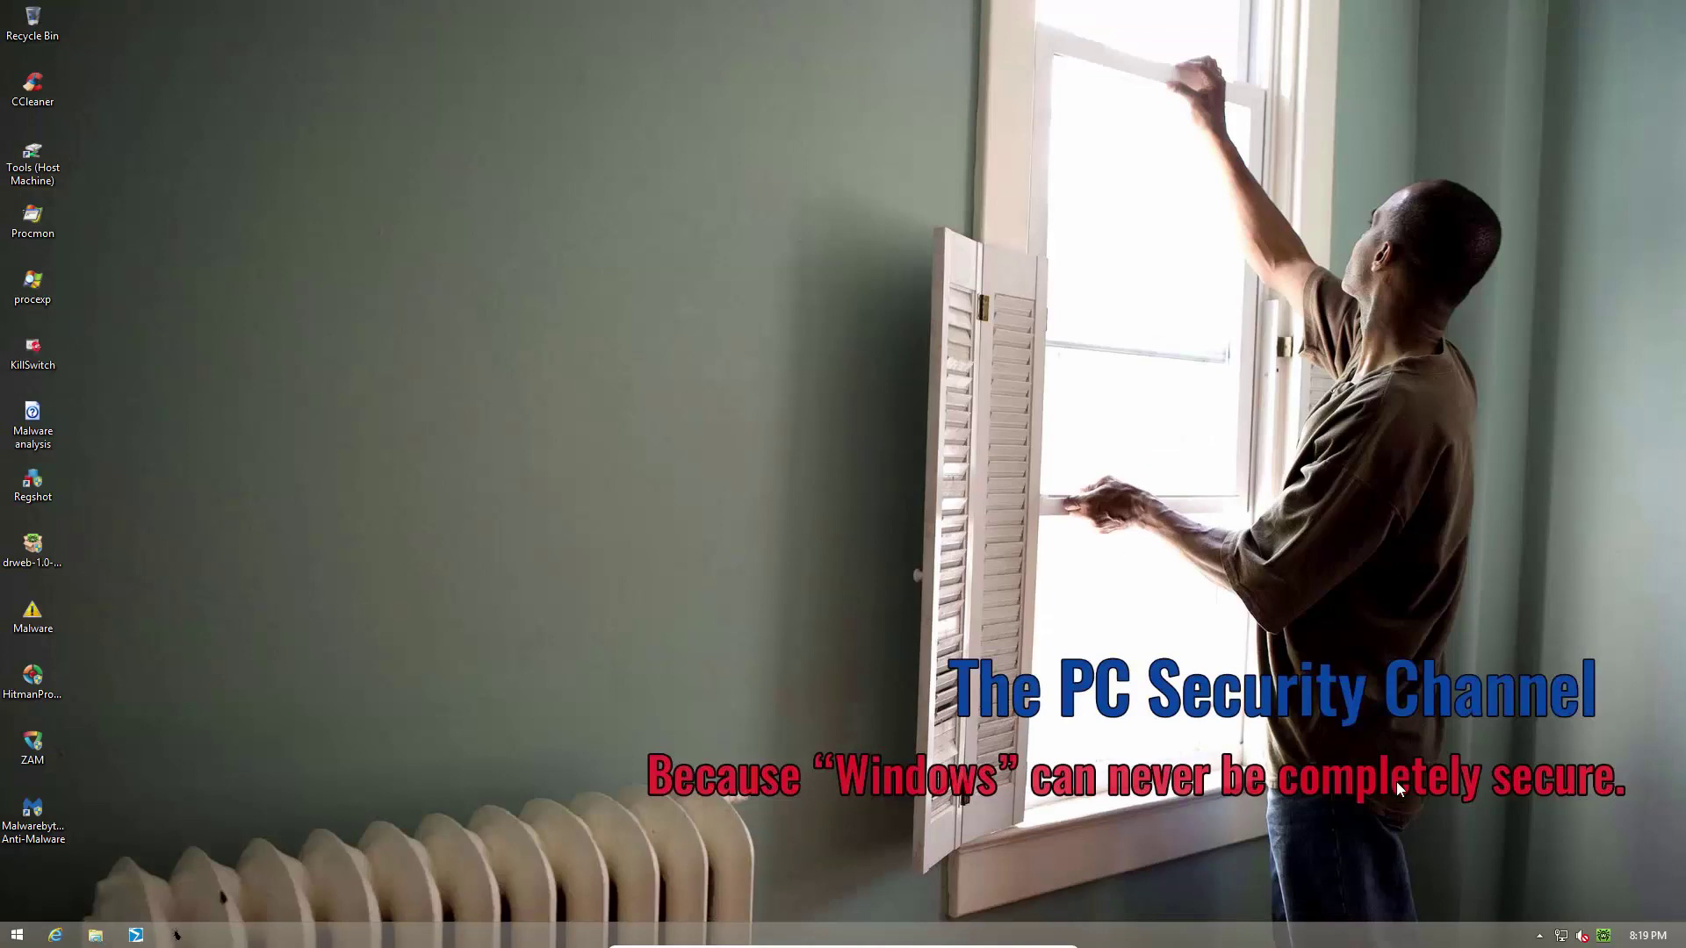
{"action": "left_click", "coordinate": [1603, 934]}
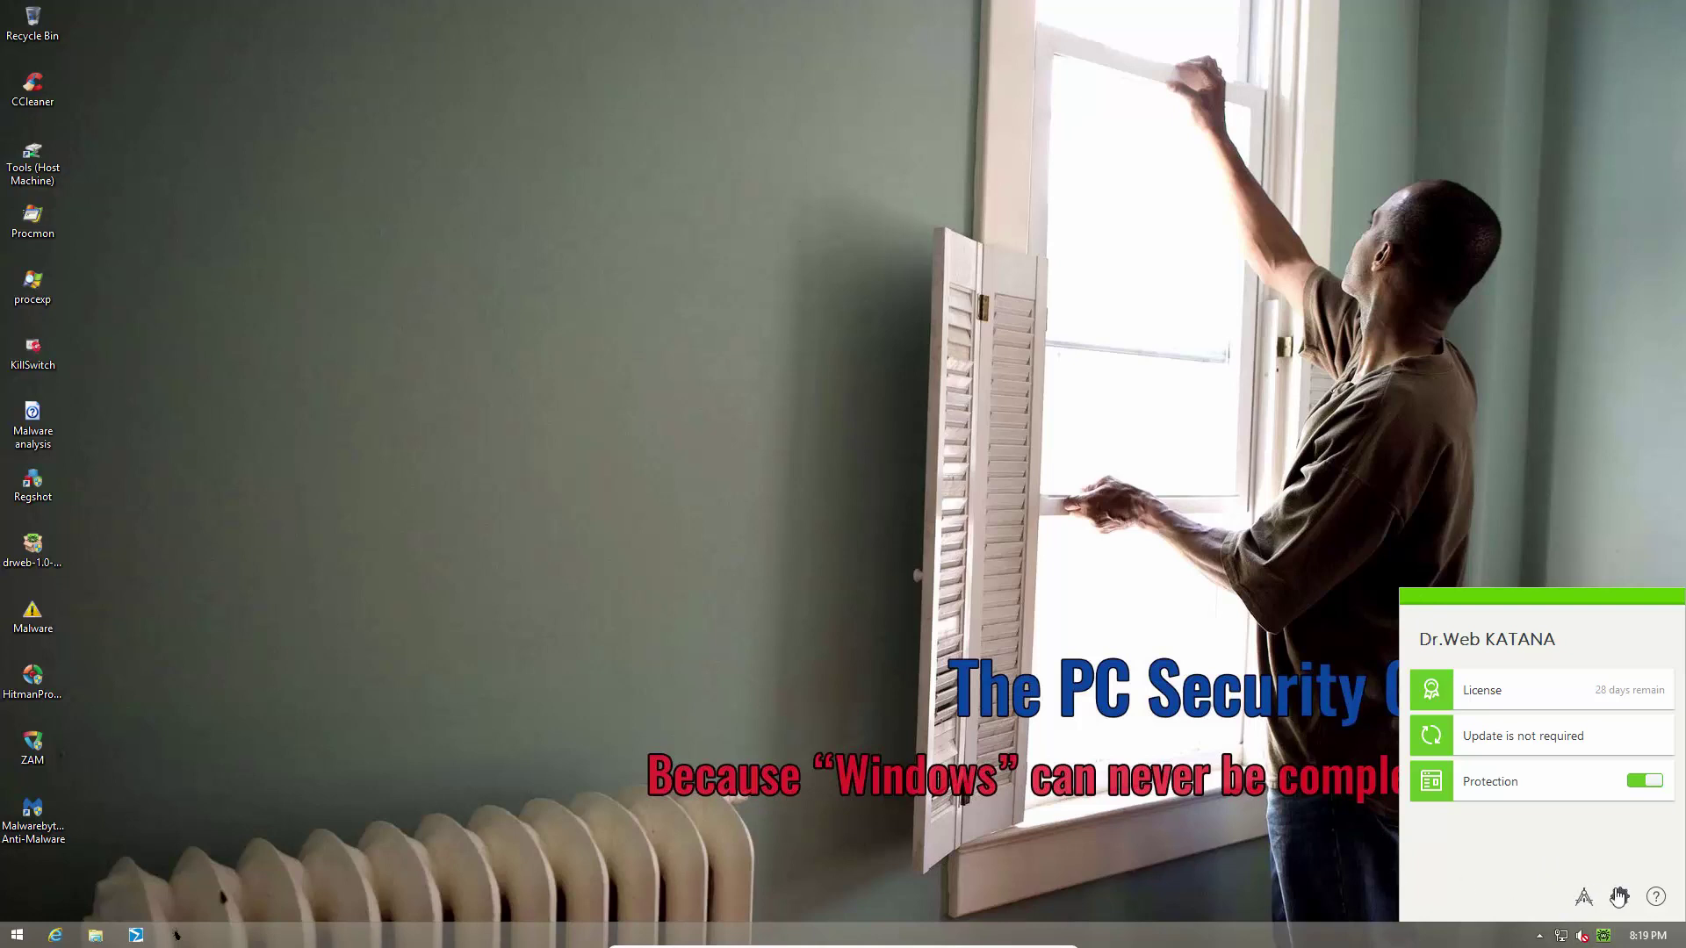
{"action": "left_click", "coordinate": [1393, 819]}
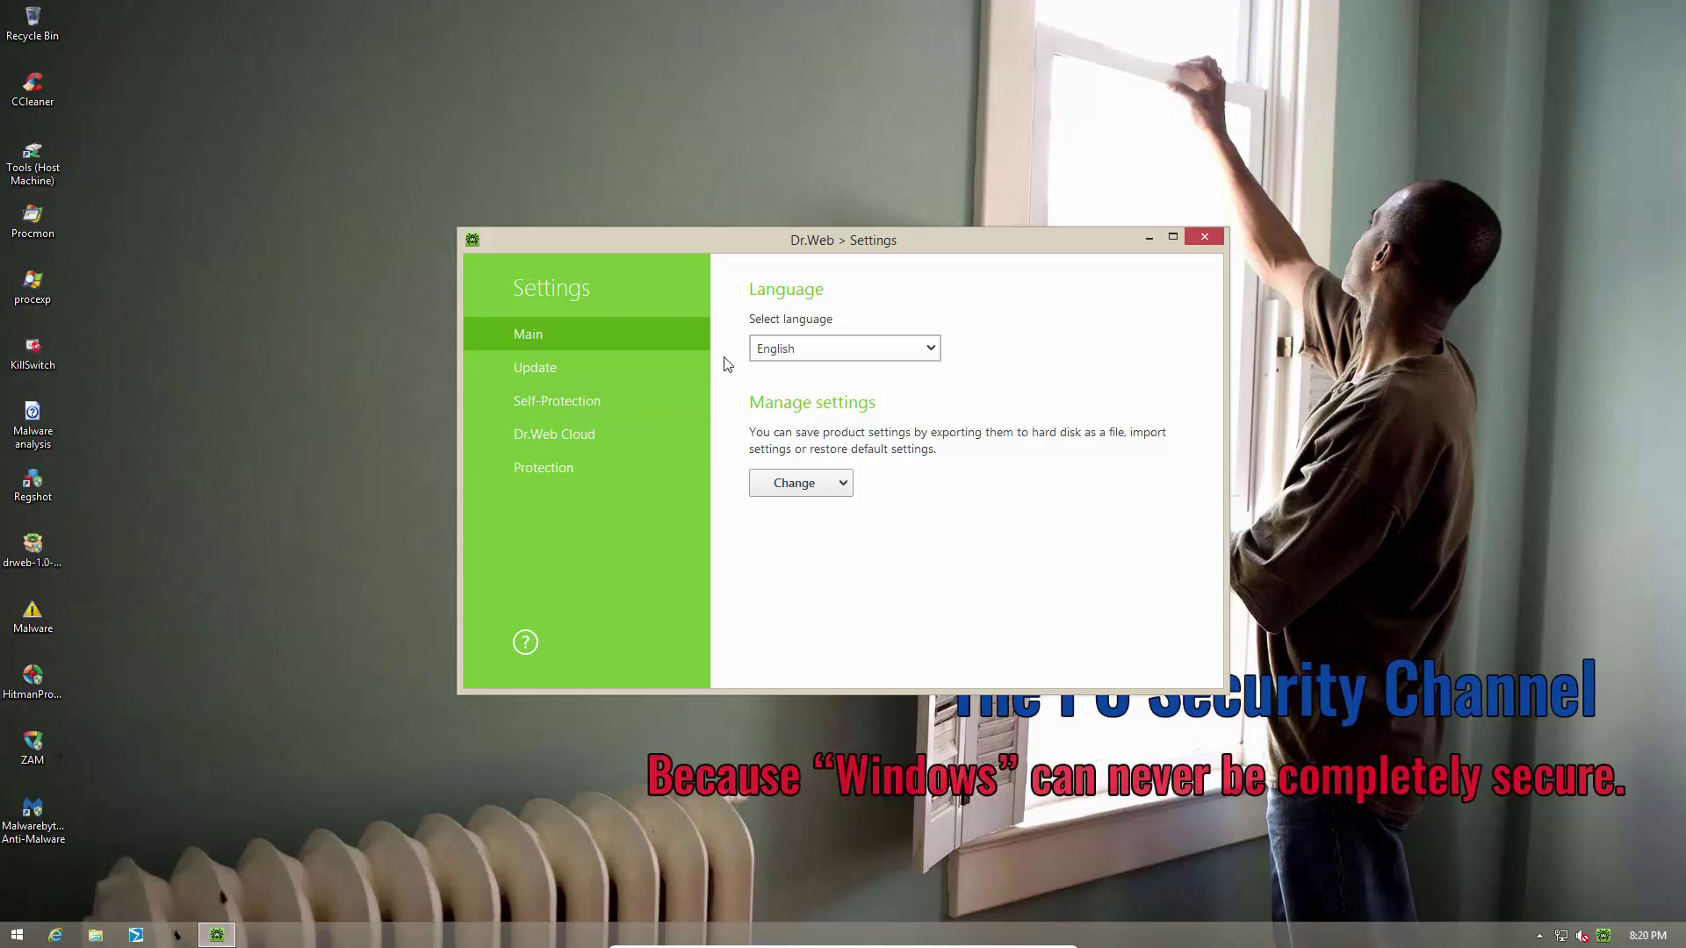
Browse the interface languages, keep English, and switch to the Self-Protection settings.
{"action": "left_click", "coordinate": [835, 355]}
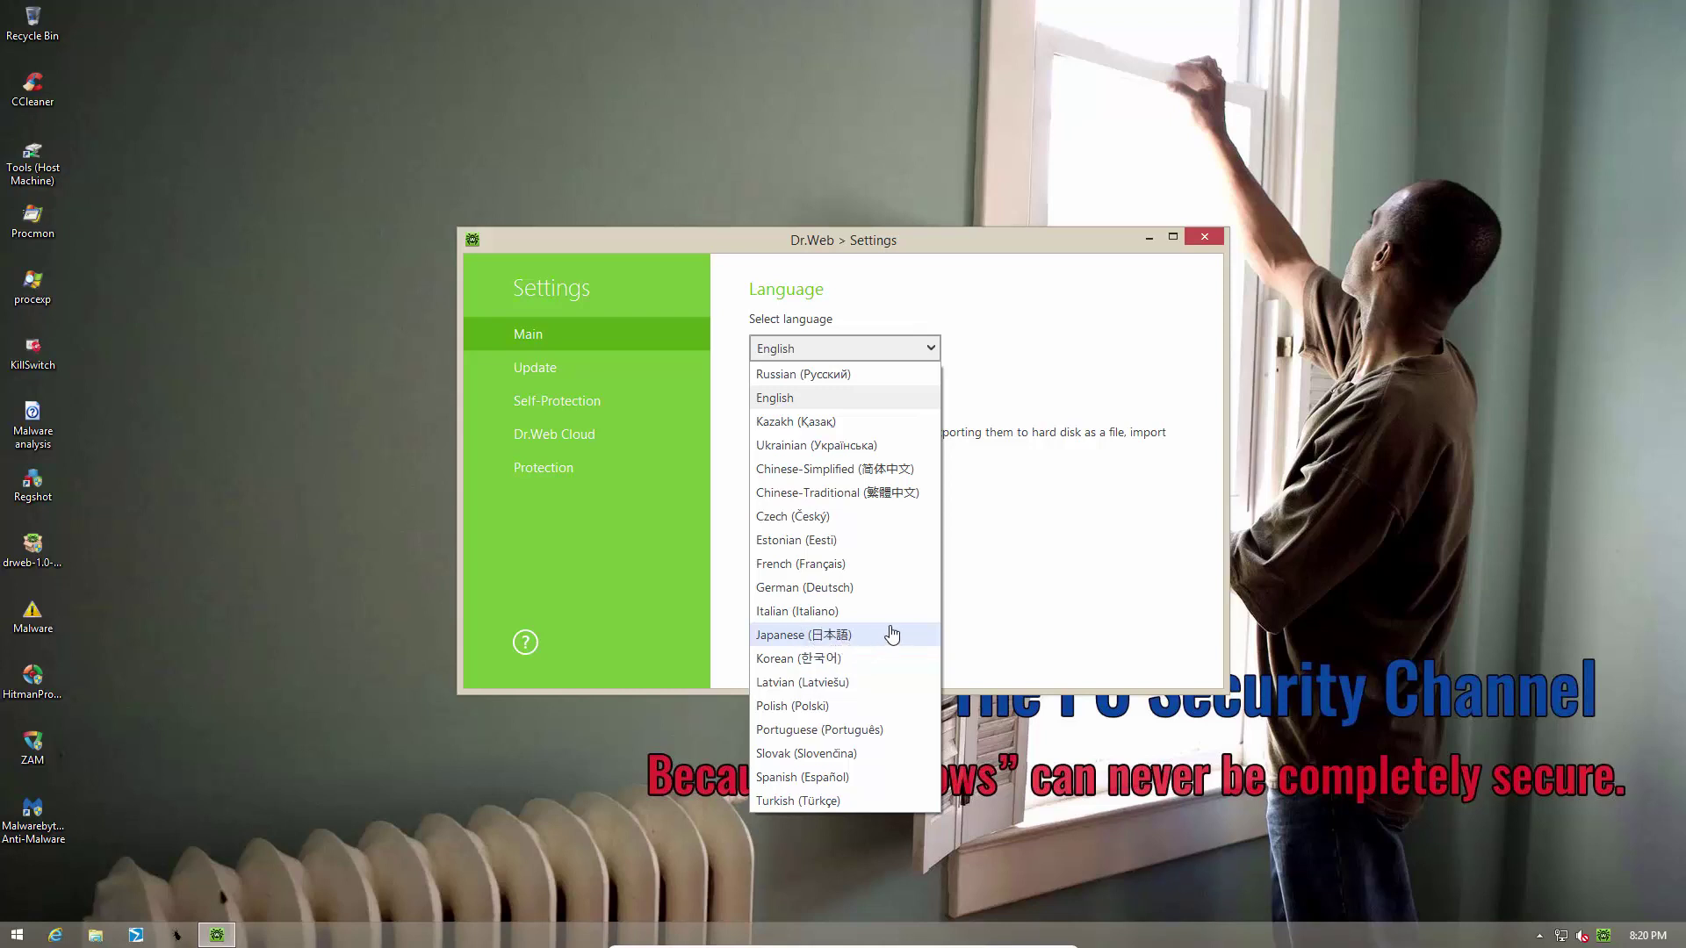
{"action": "left_click", "coordinate": [1006, 619]}
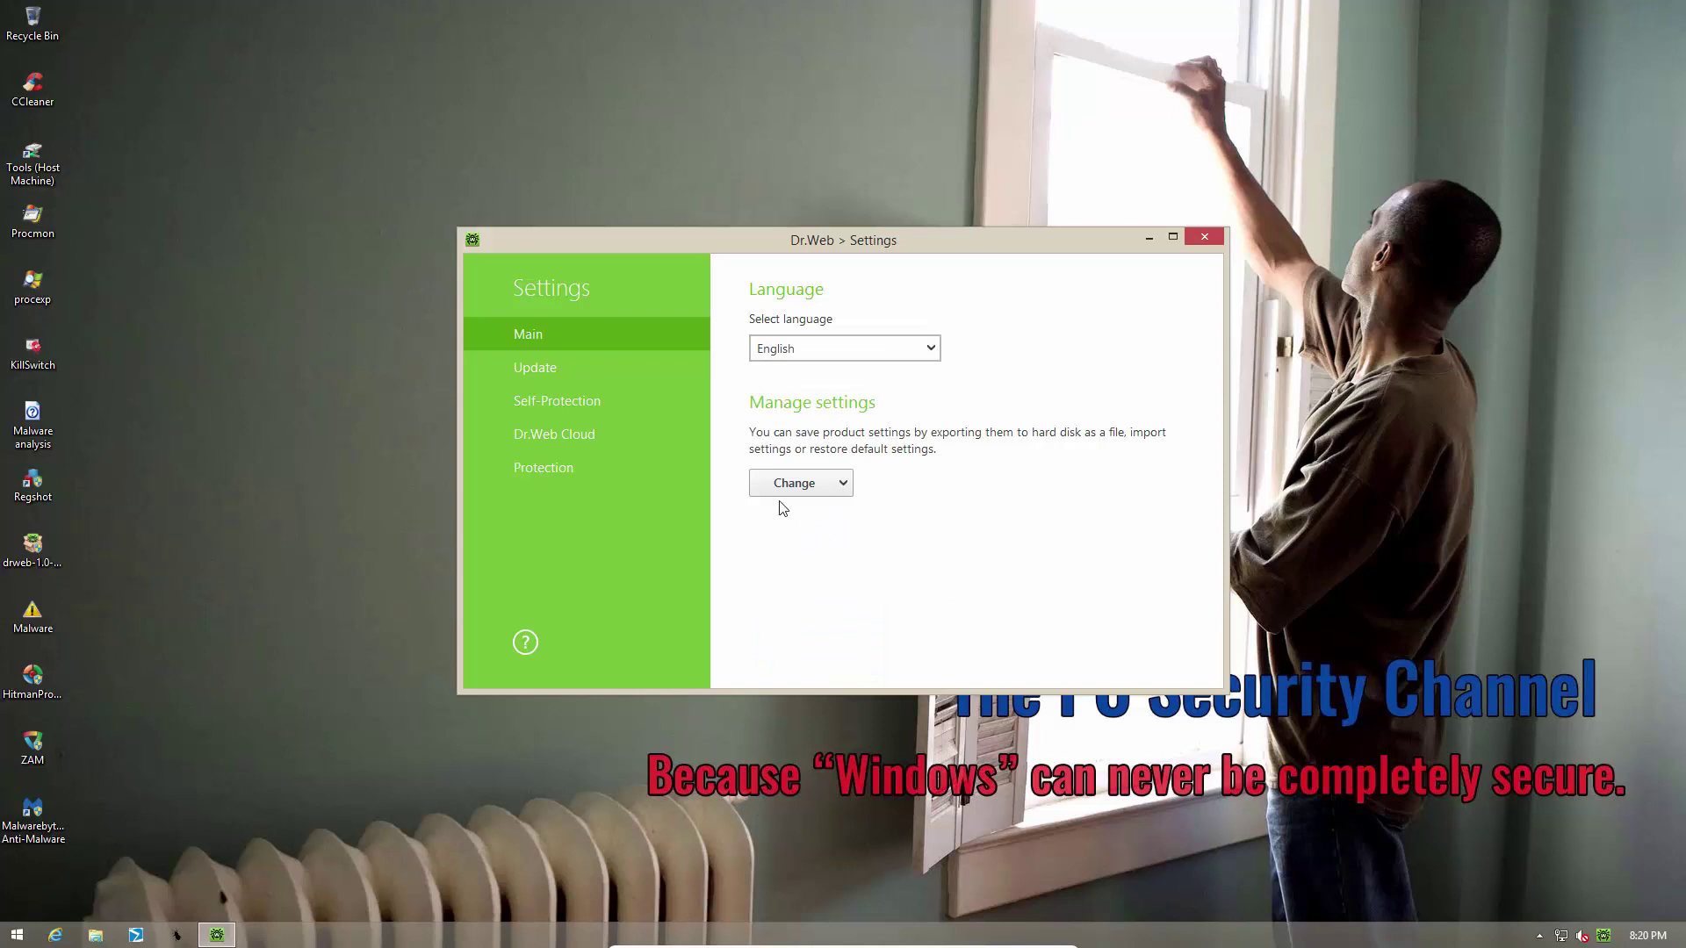
{"action": "left_click", "coordinate": [596, 400]}
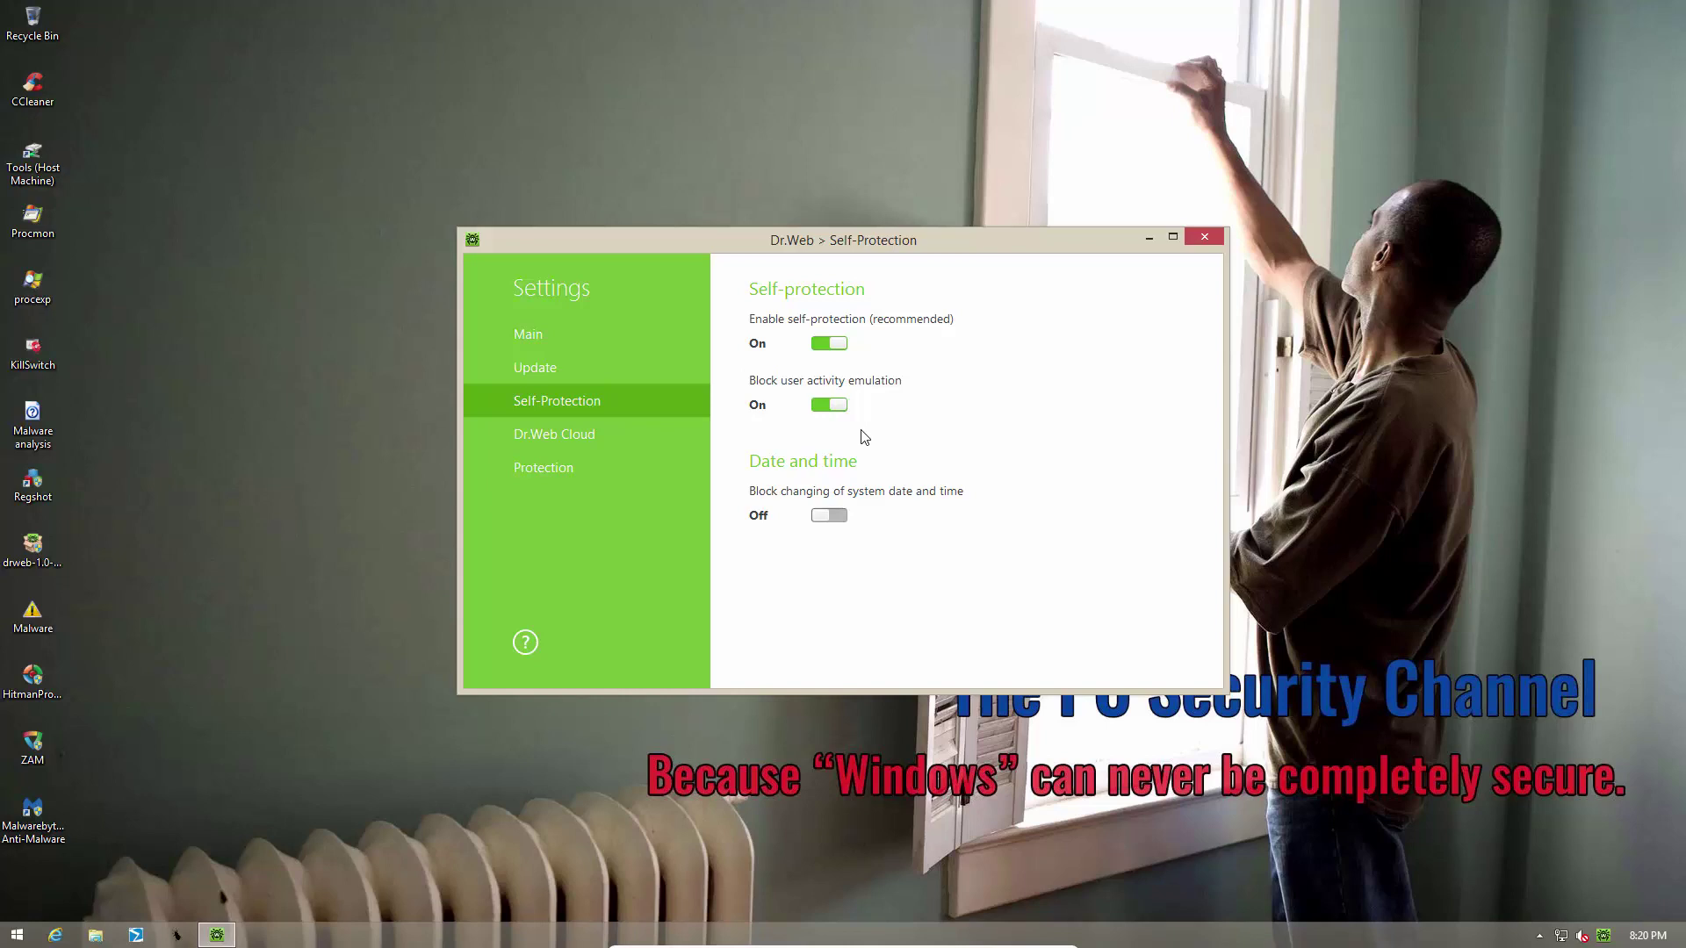
Under Protection, review the operation modes, keep Optimal, and open per-application access parameters.
{"action": "left_click", "coordinate": [628, 467]}
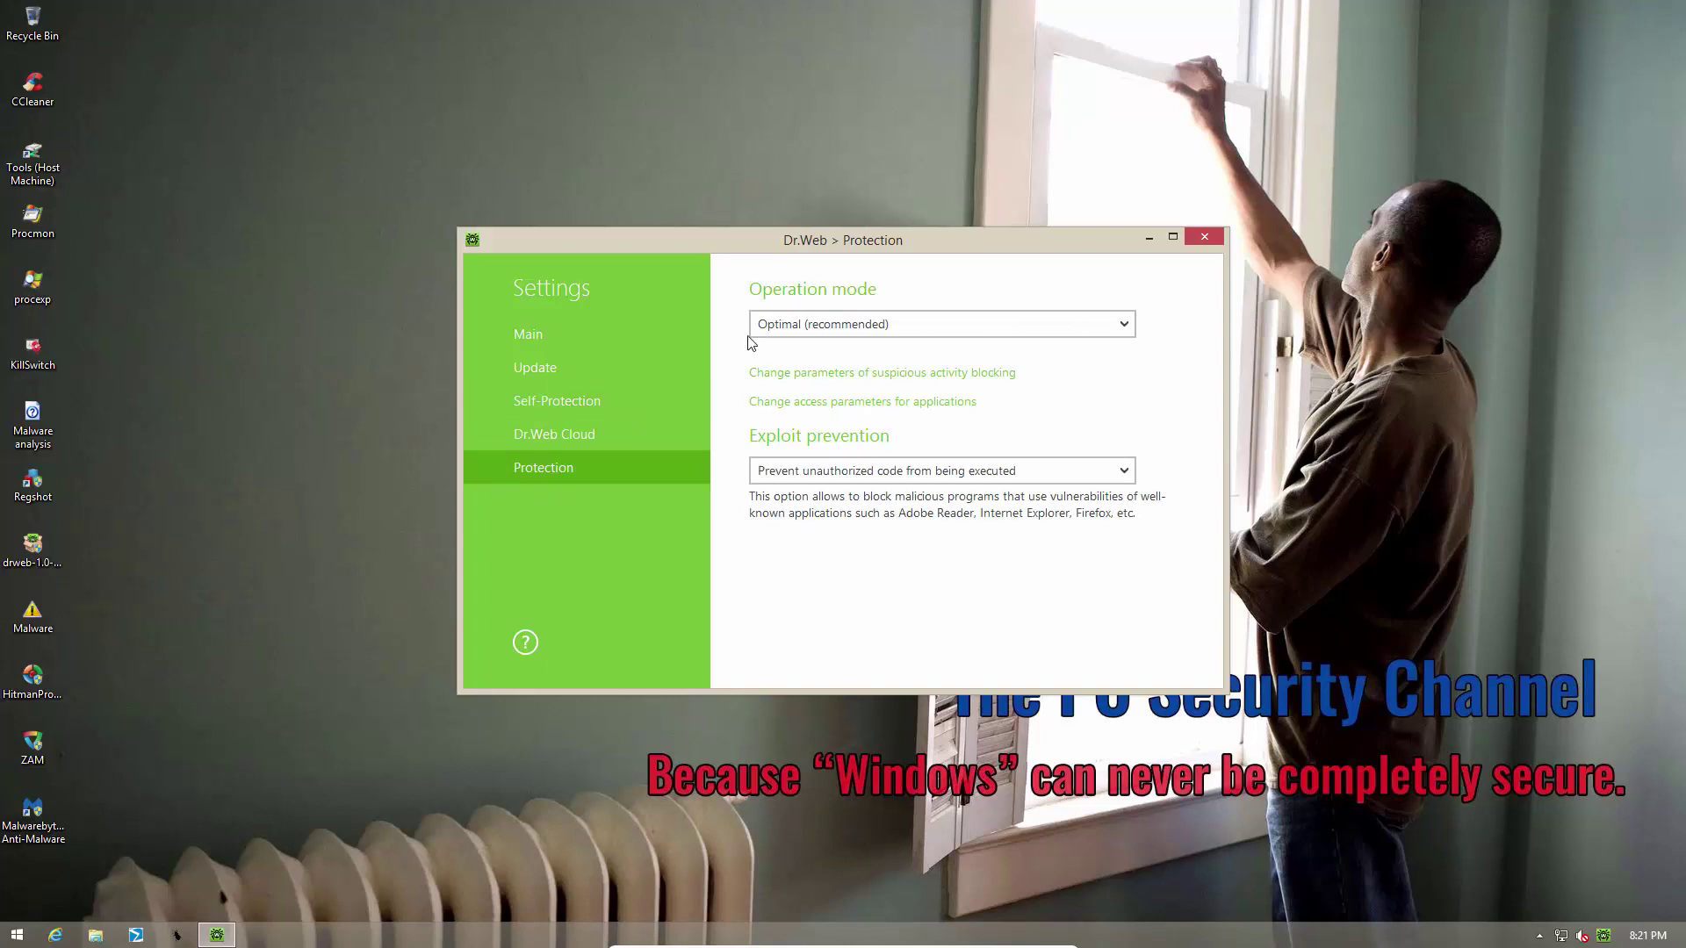
{"action": "left_click", "coordinate": [777, 327]}
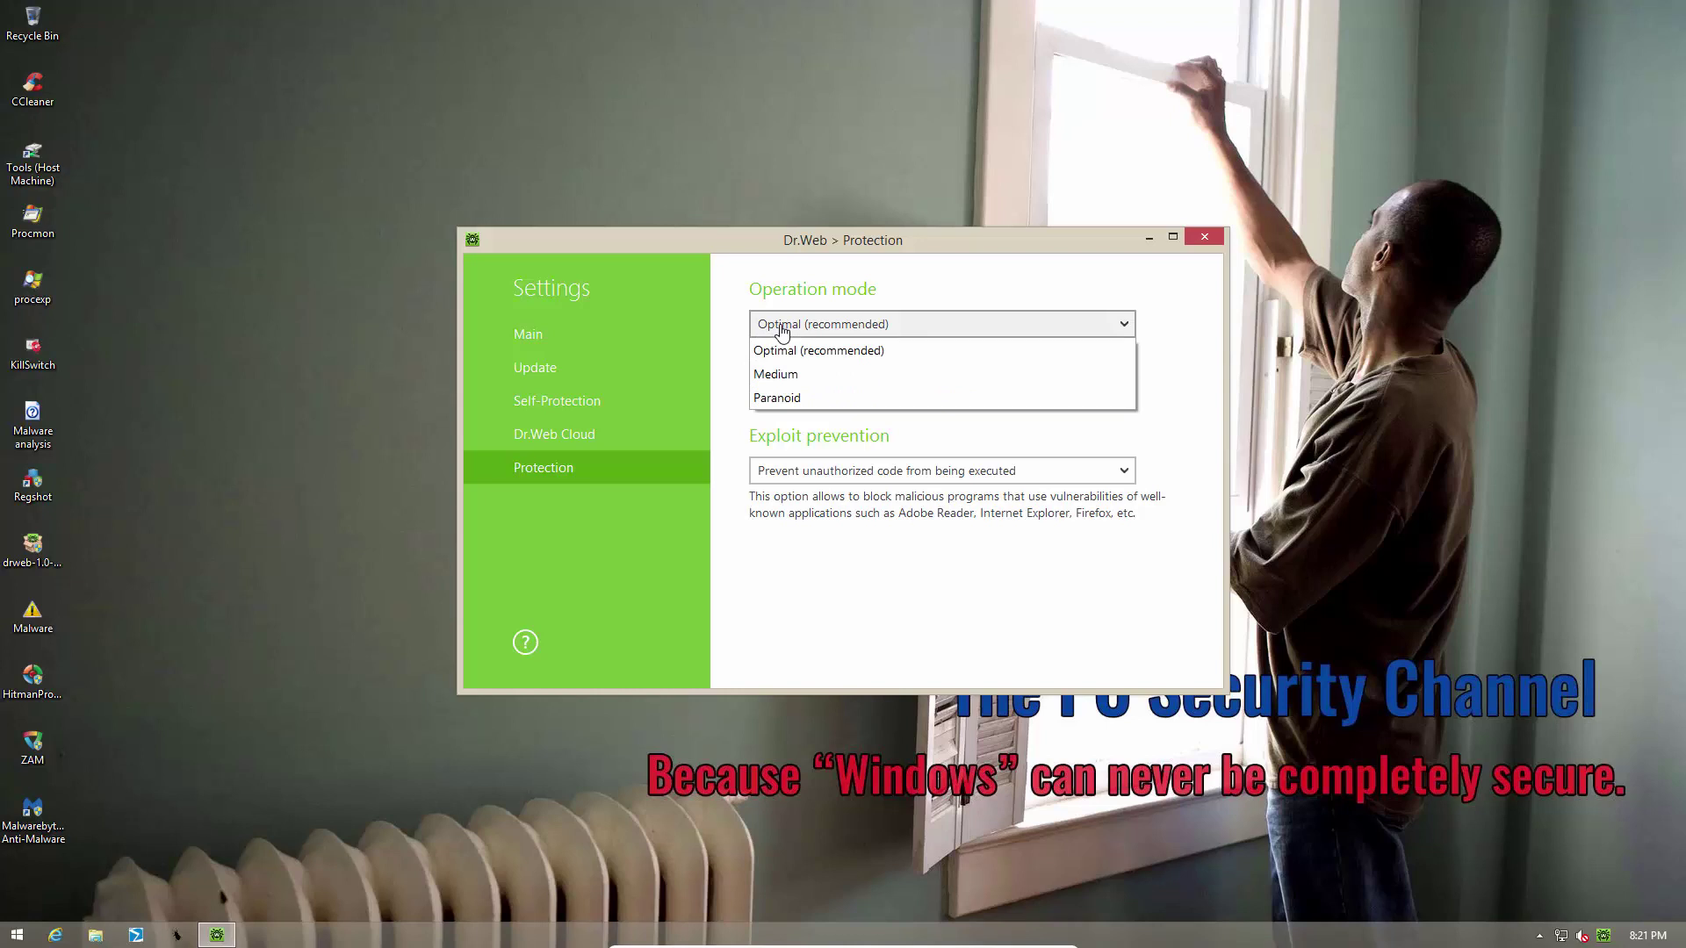
{"action": "left_click", "coordinate": [803, 535]}
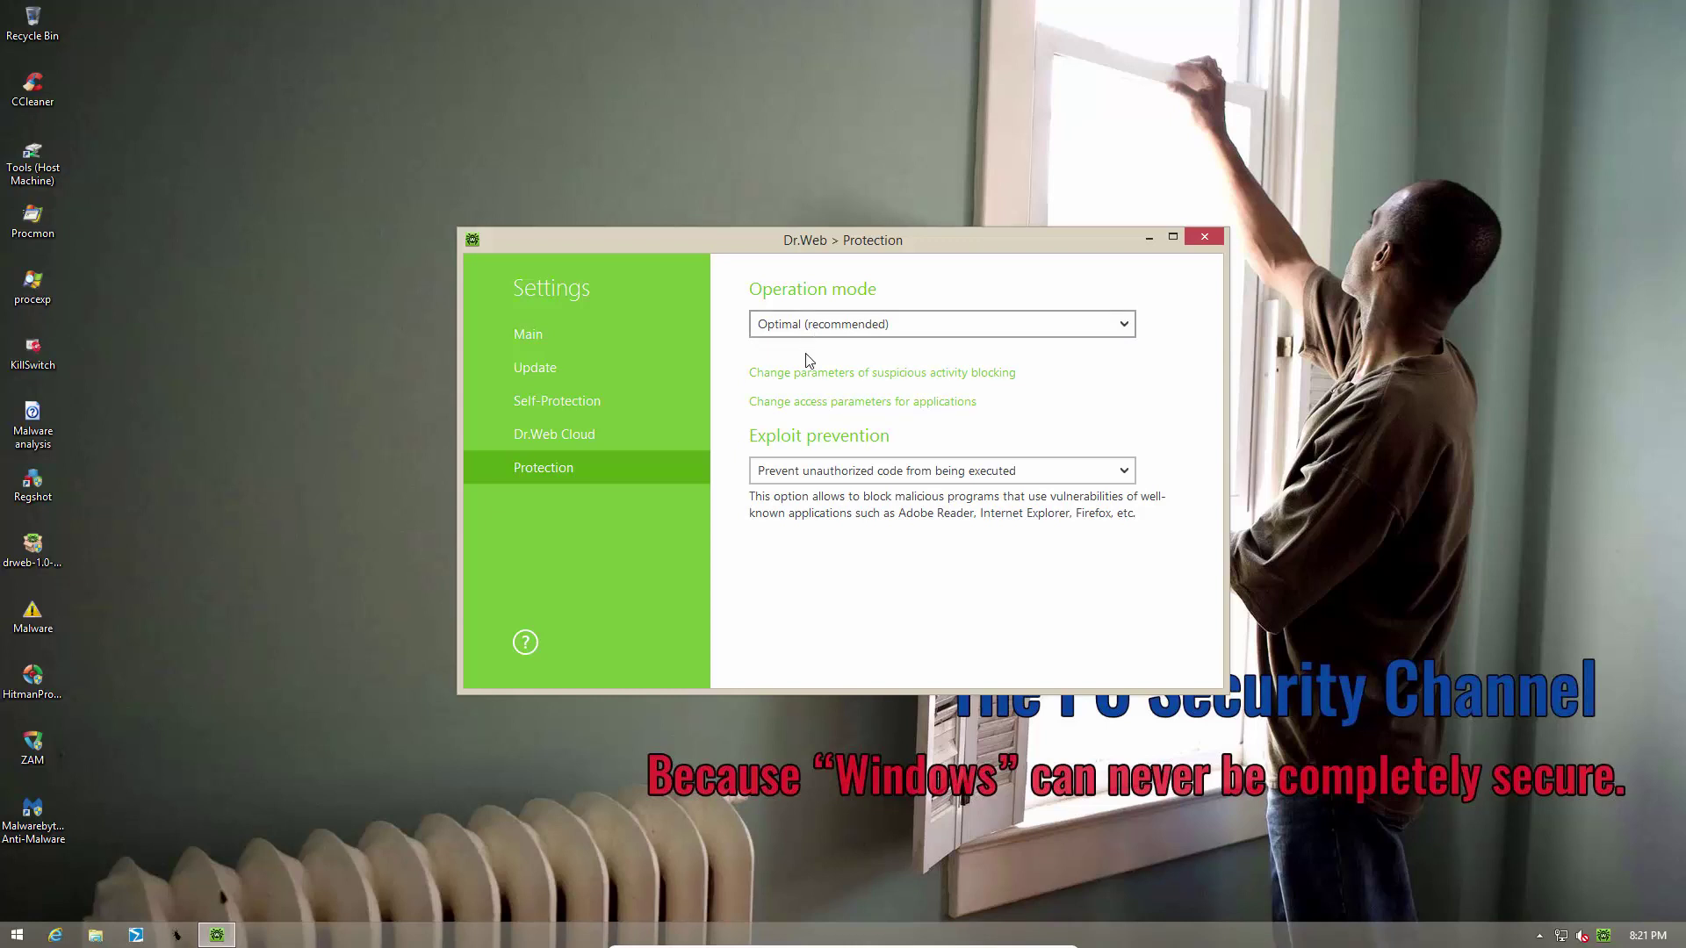
{"action": "left_click", "coordinate": [796, 403]}
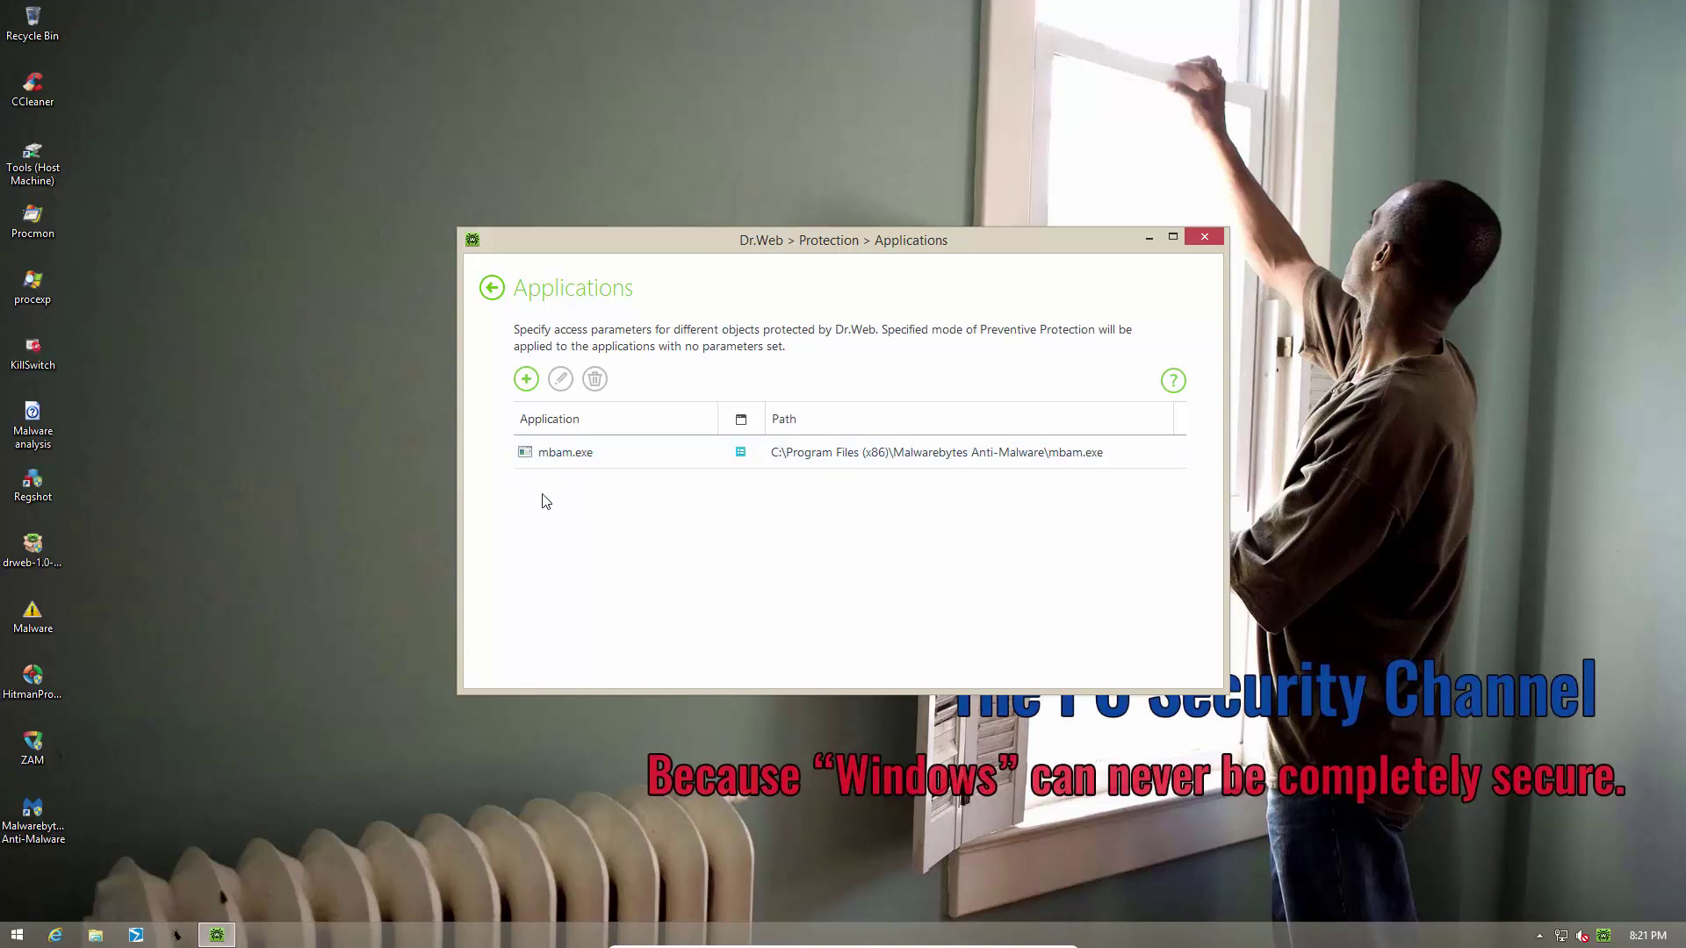
Inspect the mbam.exe allow-everything access rule and cancel it without changes.
{"action": "left_click", "coordinate": [565, 451]}
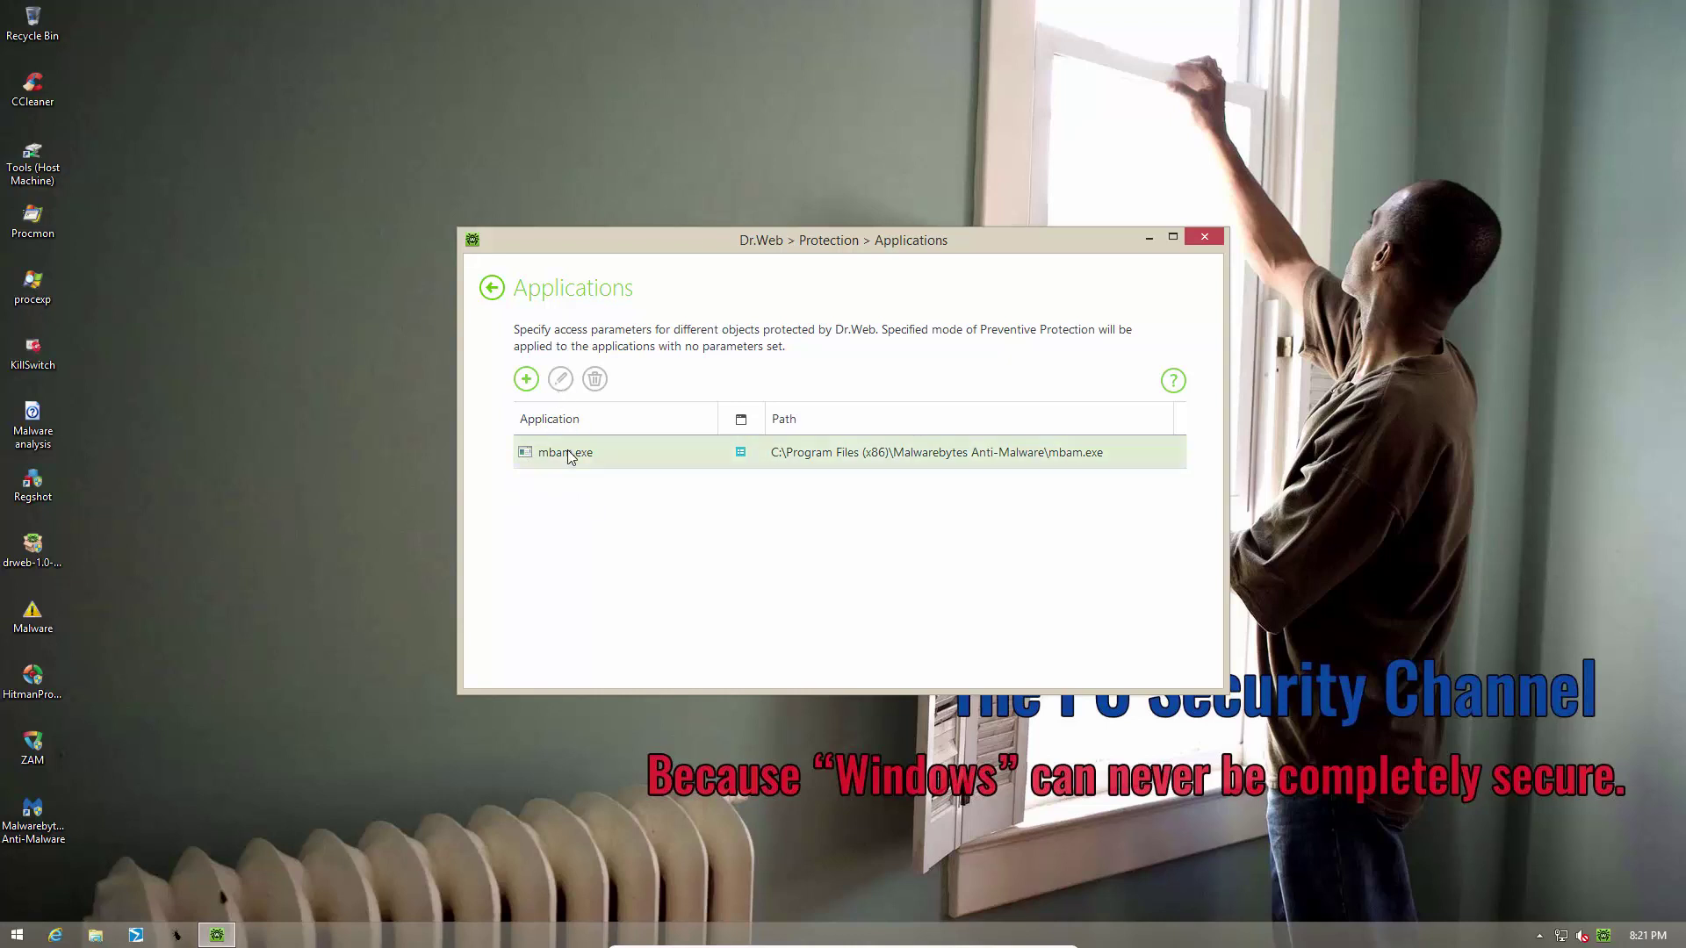
{"action": "left_click", "coordinate": [560, 379]}
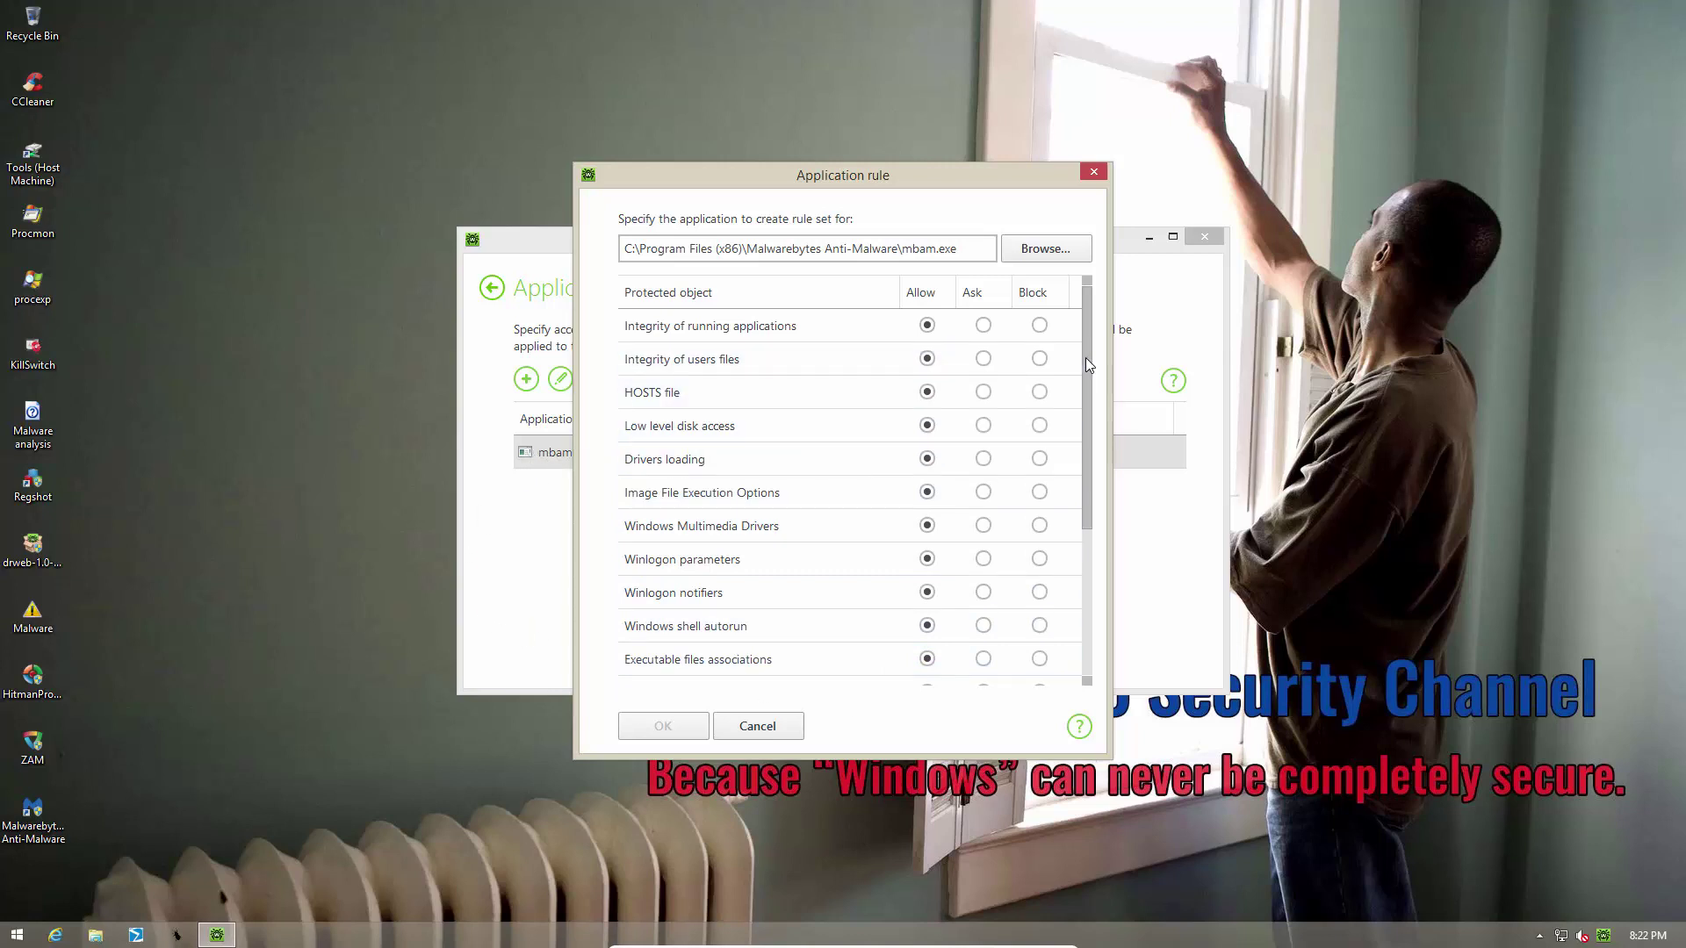
{"action": "left_click_drag", "start_coordinate": [1085, 357], "coordinate": [1079, 530]}
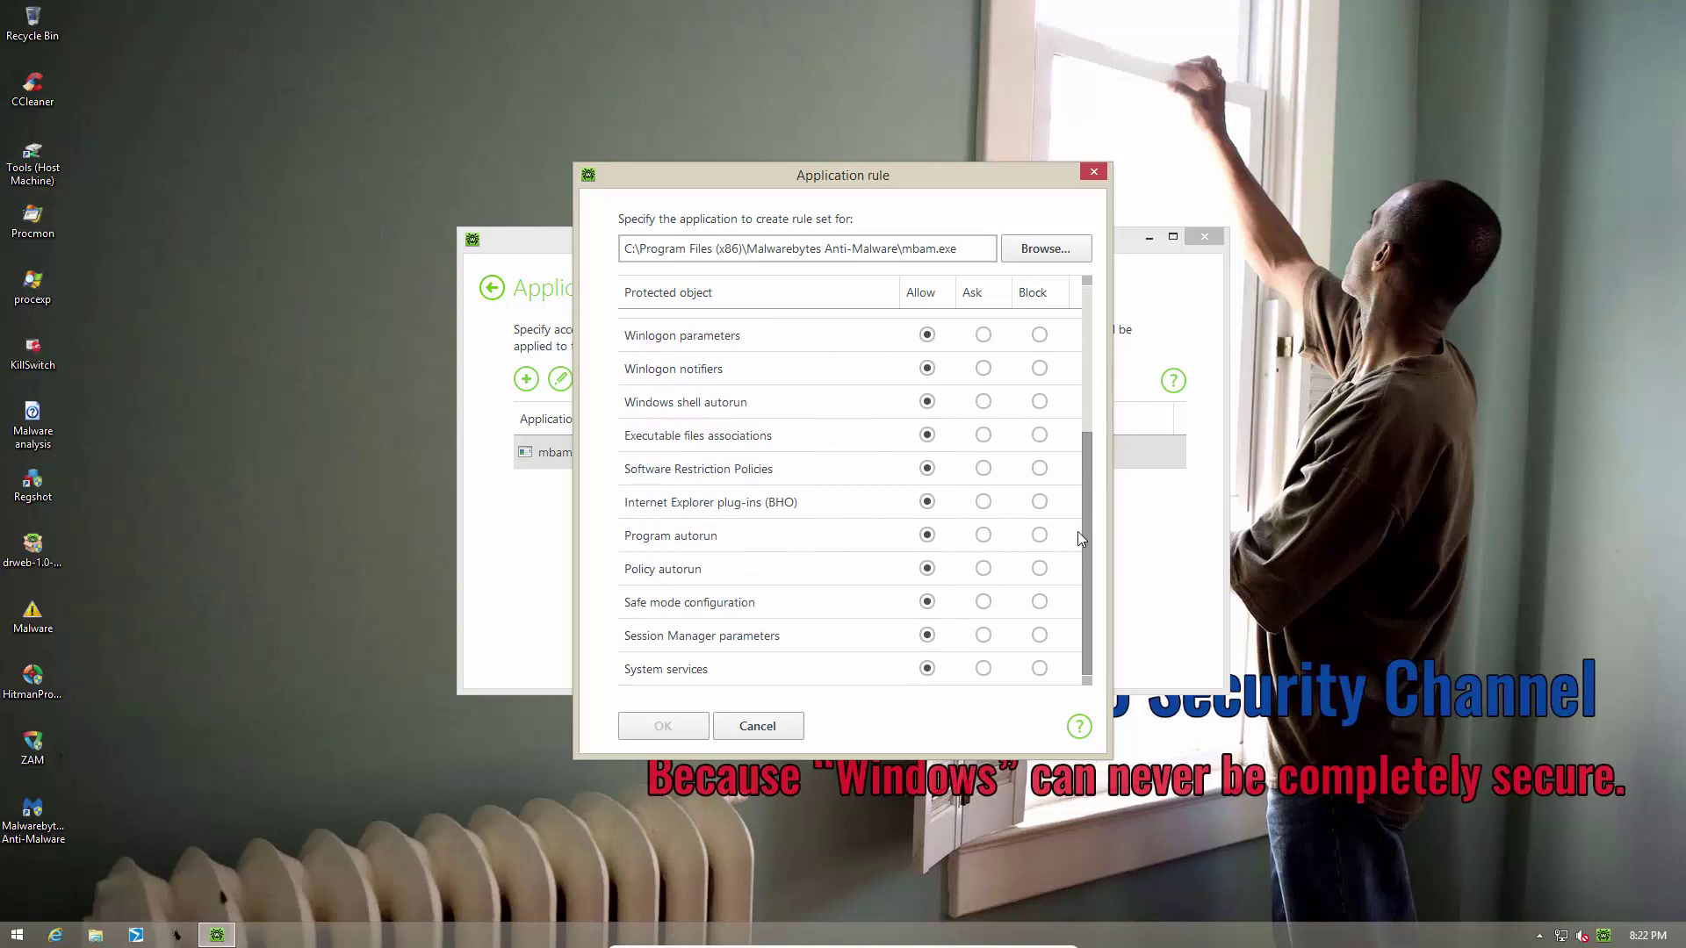
{"action": "left_click_drag", "start_coordinate": [1084, 495], "coordinate": [1082, 353]}
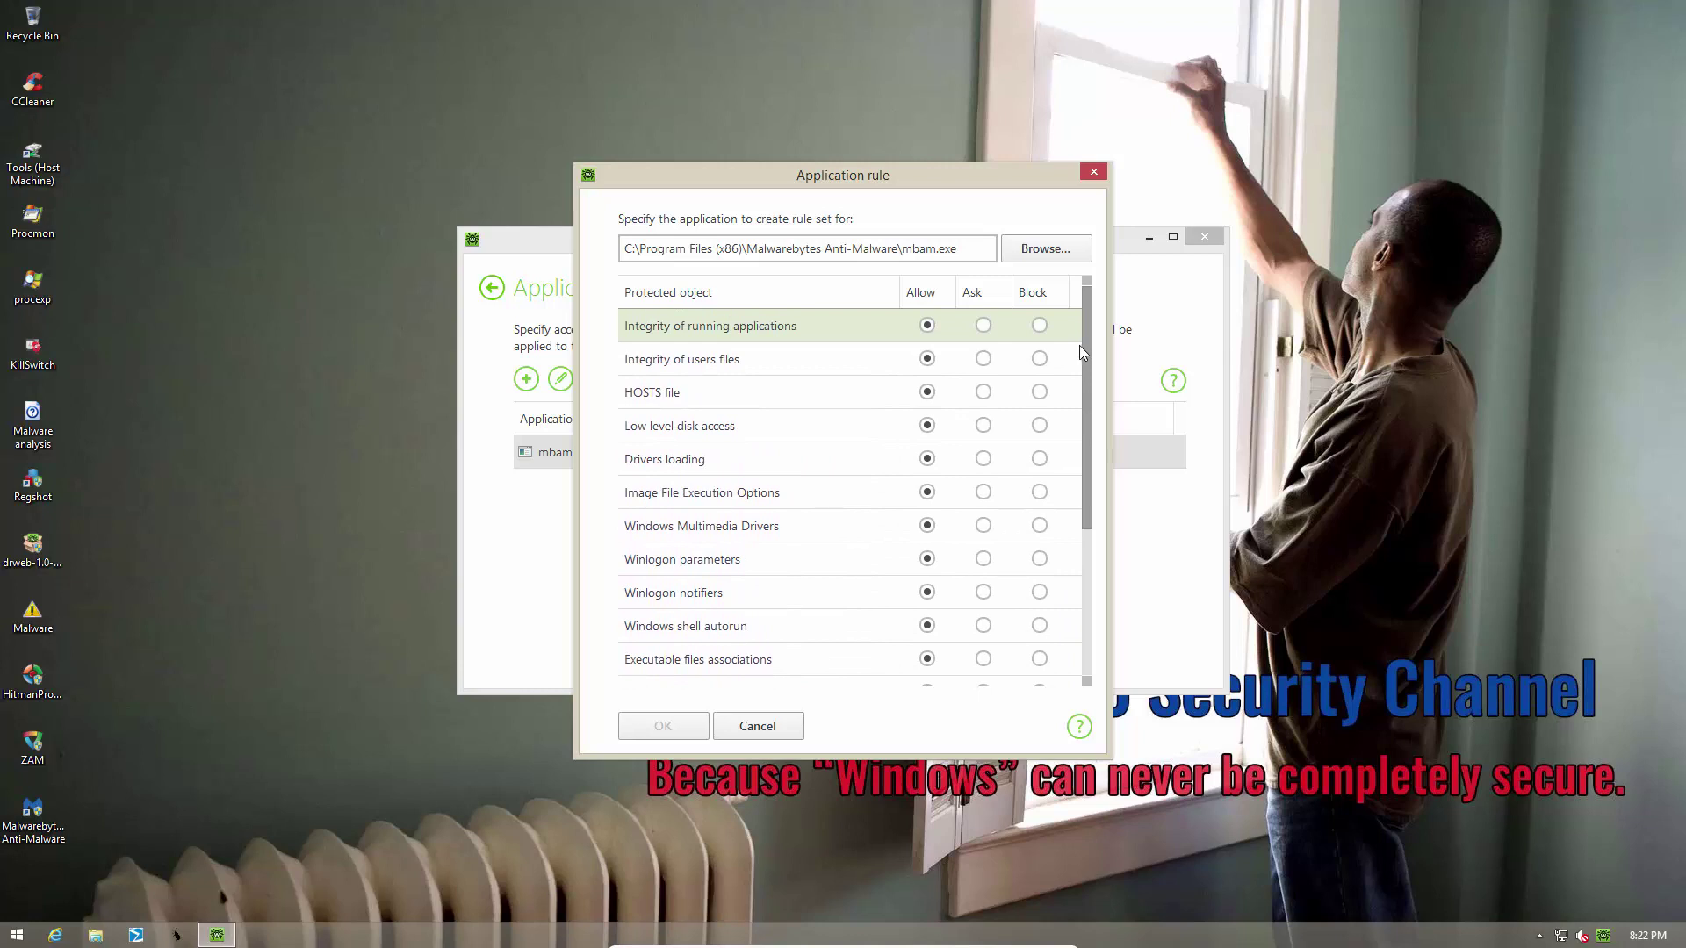
{"action": "left_click_drag", "start_coordinate": [1077, 353], "coordinate": [1078, 544]}
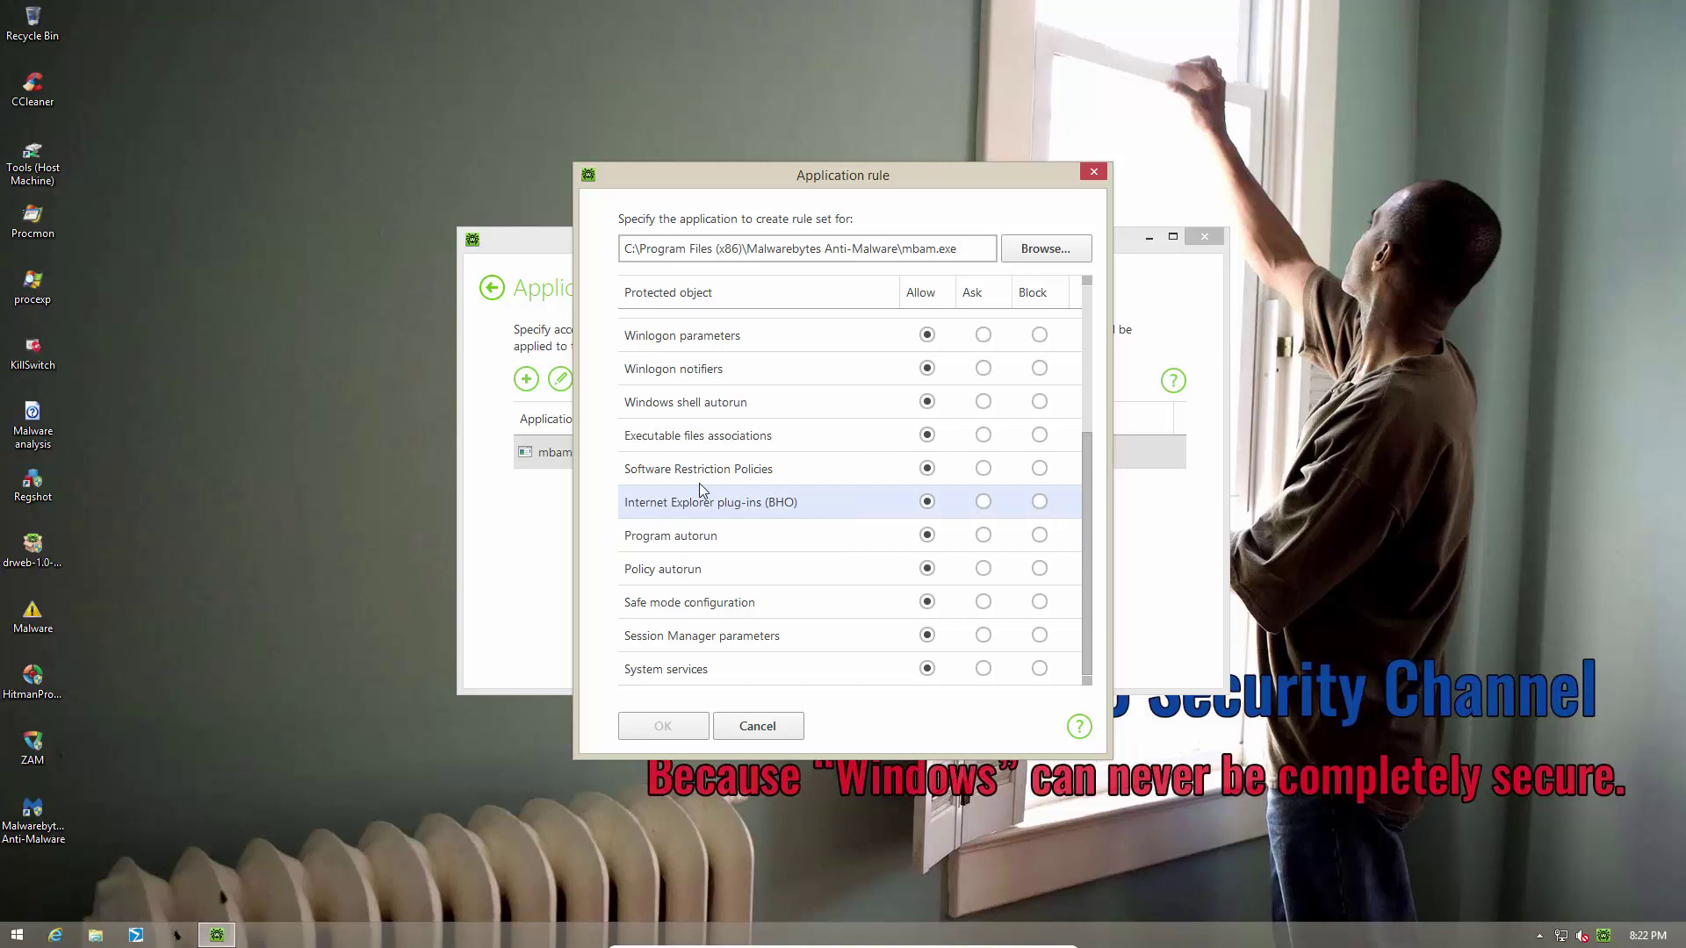
{"action": "scroll", "coordinate": [669, 646], "scroll_direction": "up", "scroll_amount": 2}
{"action": "scroll", "coordinate": [669, 648], "scroll_direction": "up", "scroll_amount": 3}
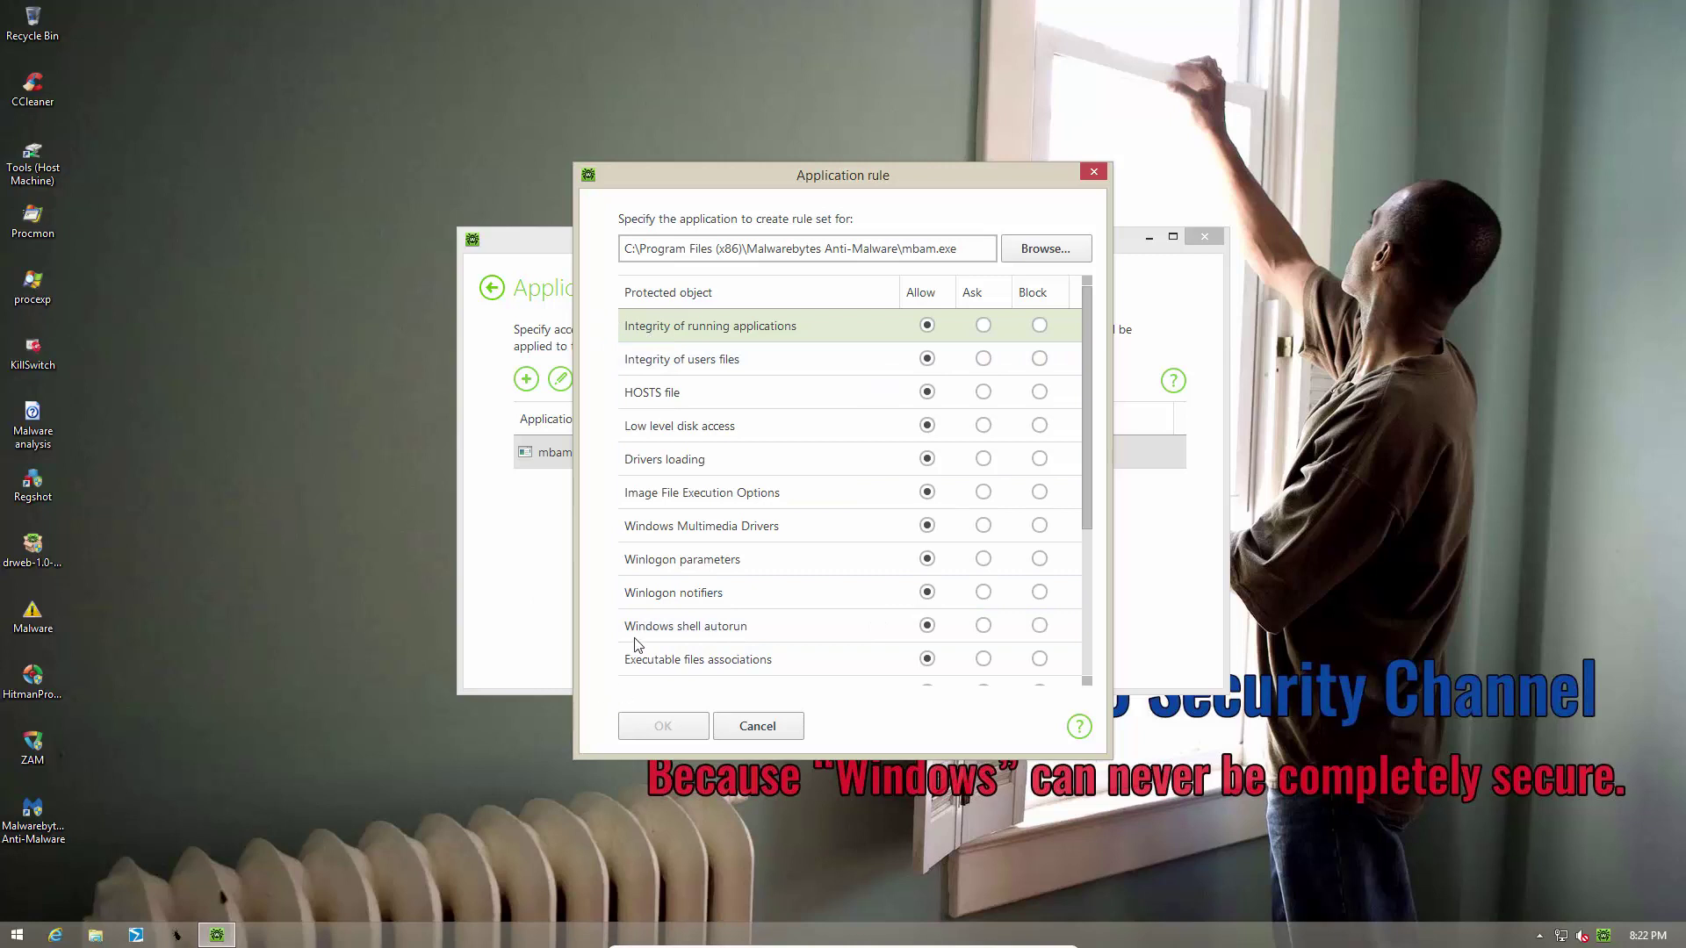
{"action": "scroll", "coordinate": [637, 645], "scroll_direction": "down", "scroll_amount": 5}
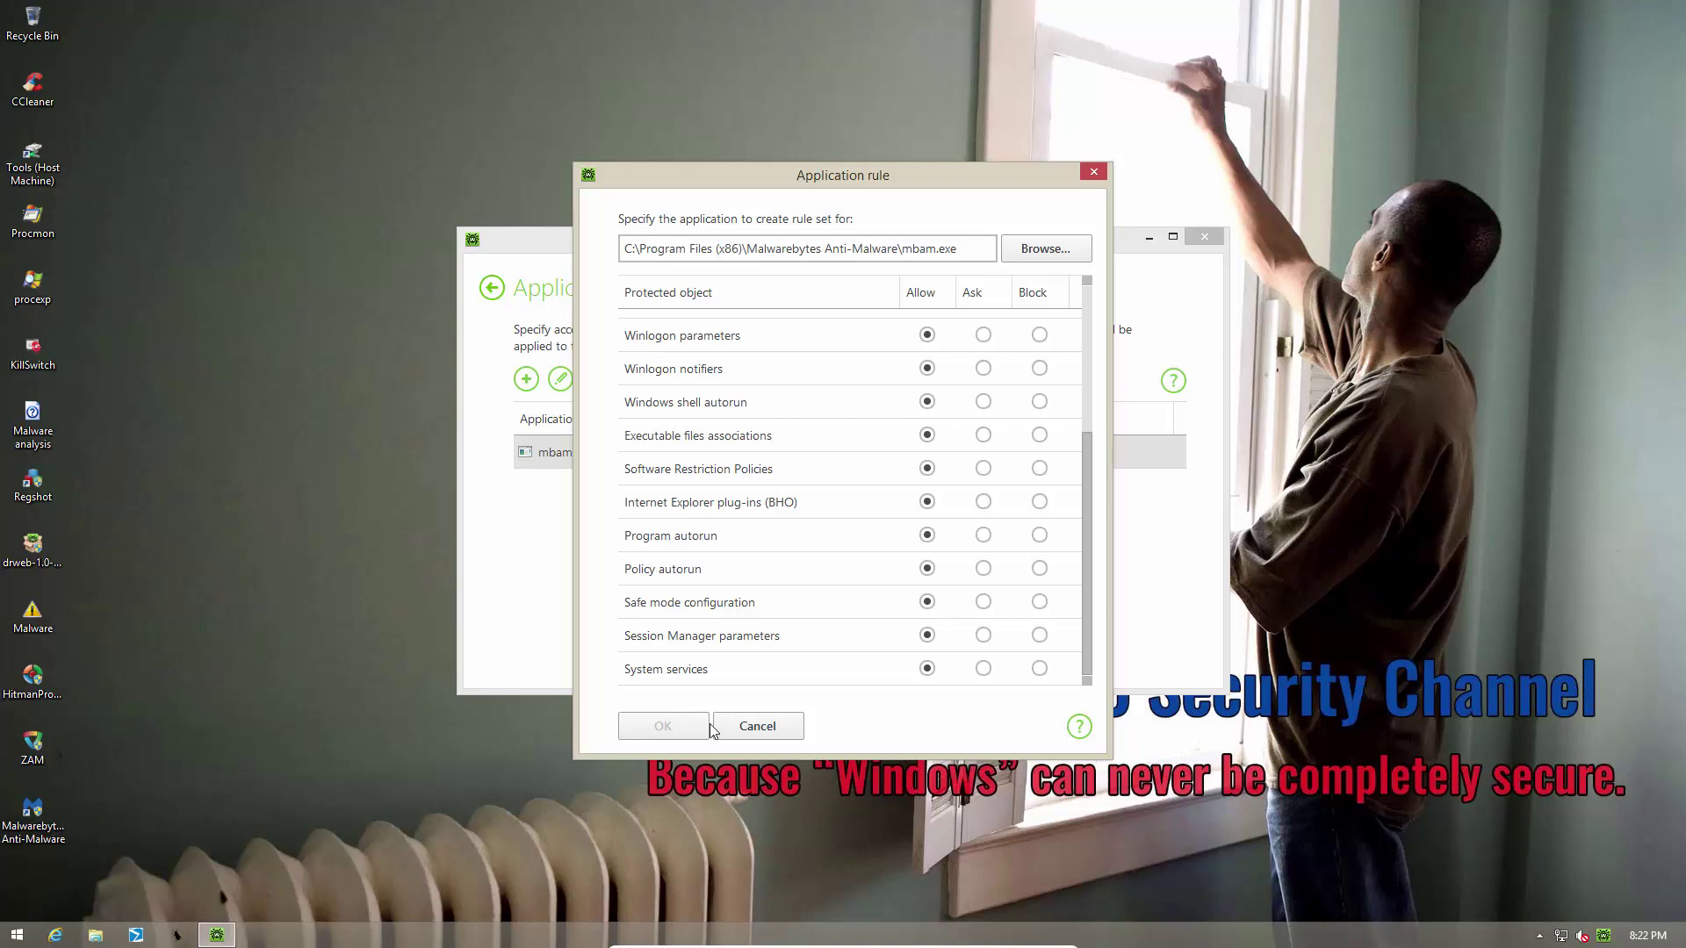
{"action": "left_click", "coordinate": [742, 719]}
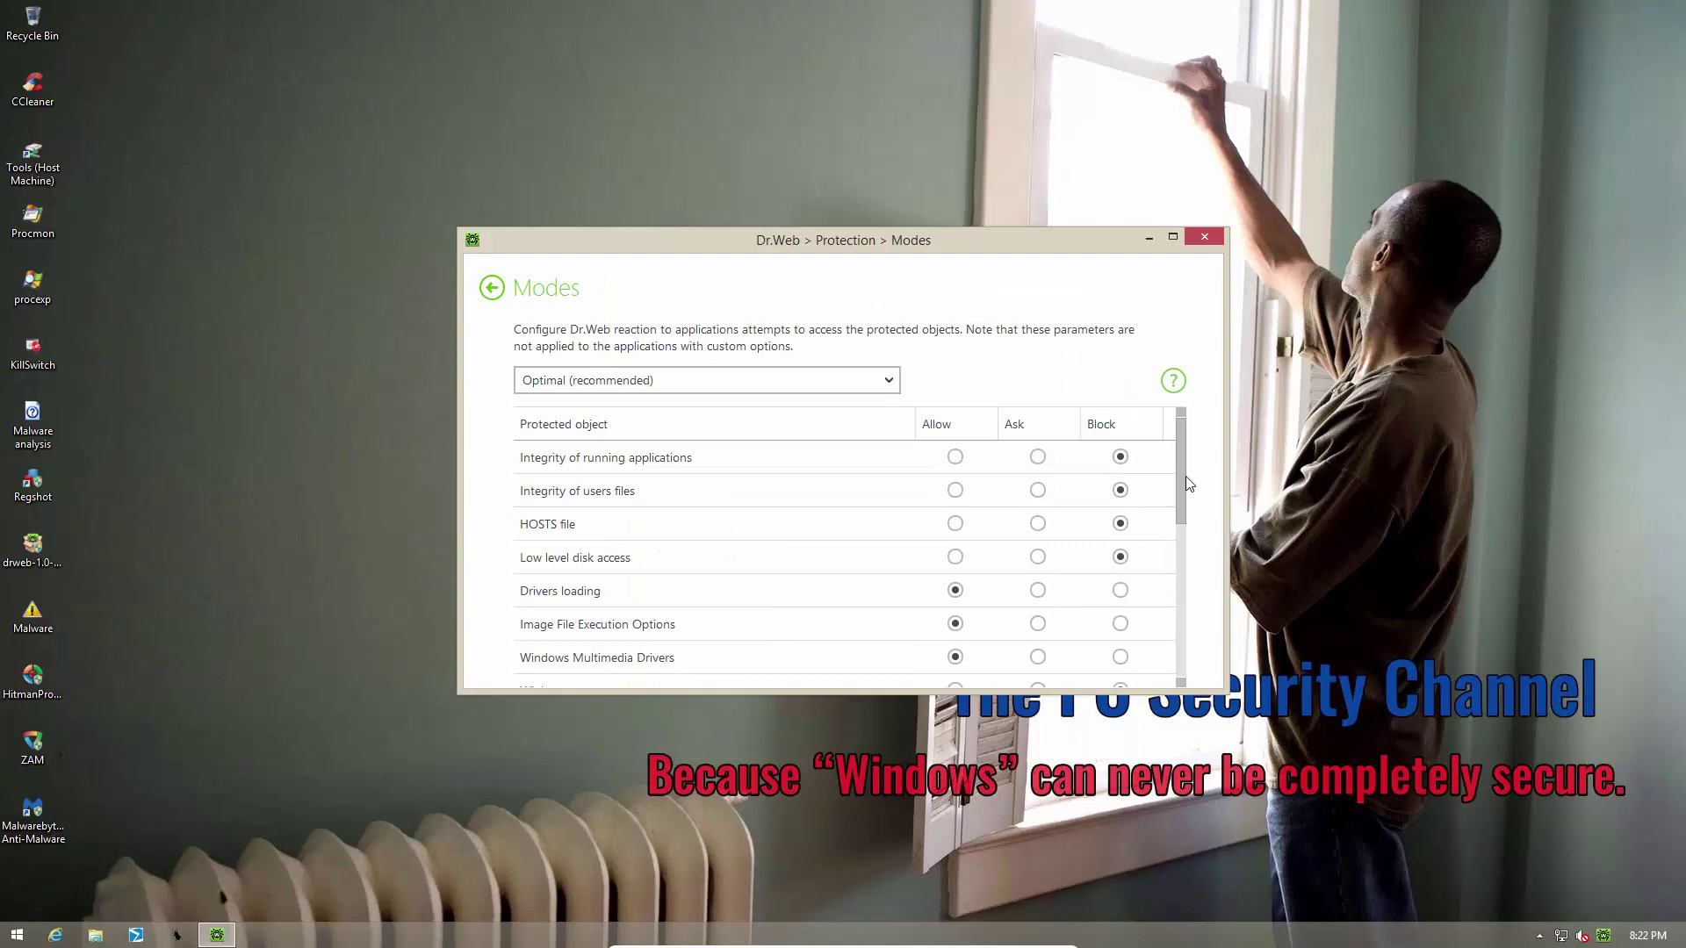
Scroll the modes table and switch the protection mode to Paranoid.
{"action": "mouse_move", "coordinate": [1184, 476]}
{"action": "left_mouse_down"}
{"action": "mouse_move", "coordinate": [1184, 490]}
{"action": "mouse_move", "coordinate": [1183, 445]}
{"action": "left_mouse_up"}
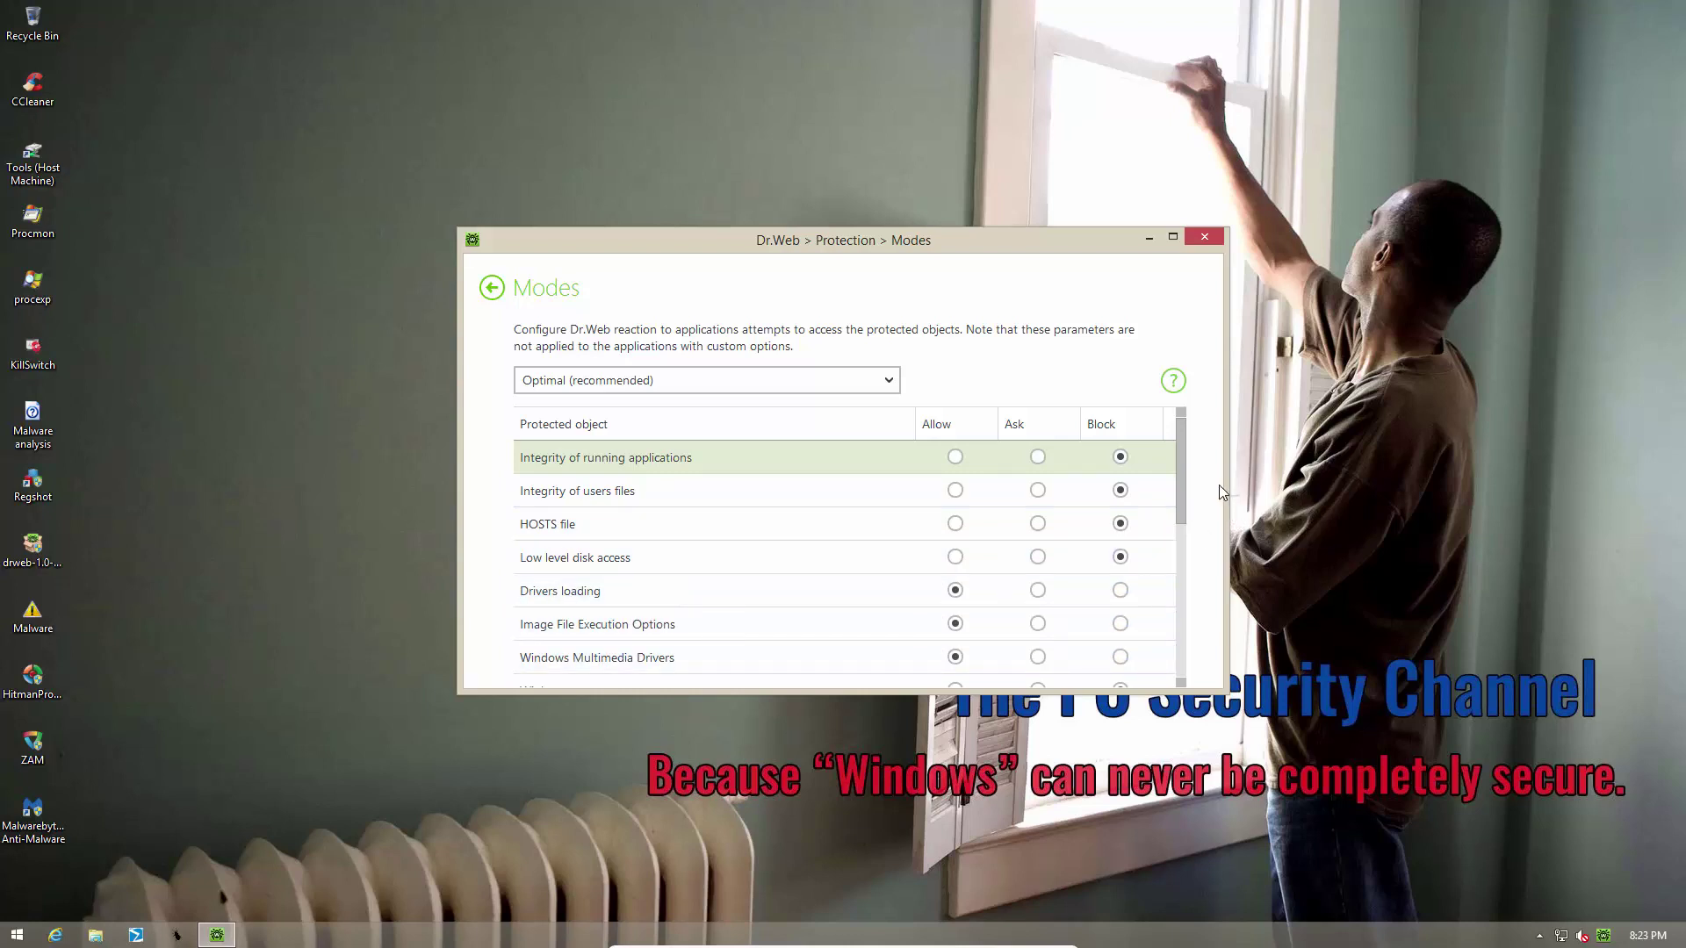
{"action": "left_click_drag", "start_coordinate": [1178, 450], "coordinate": [1171, 608]}
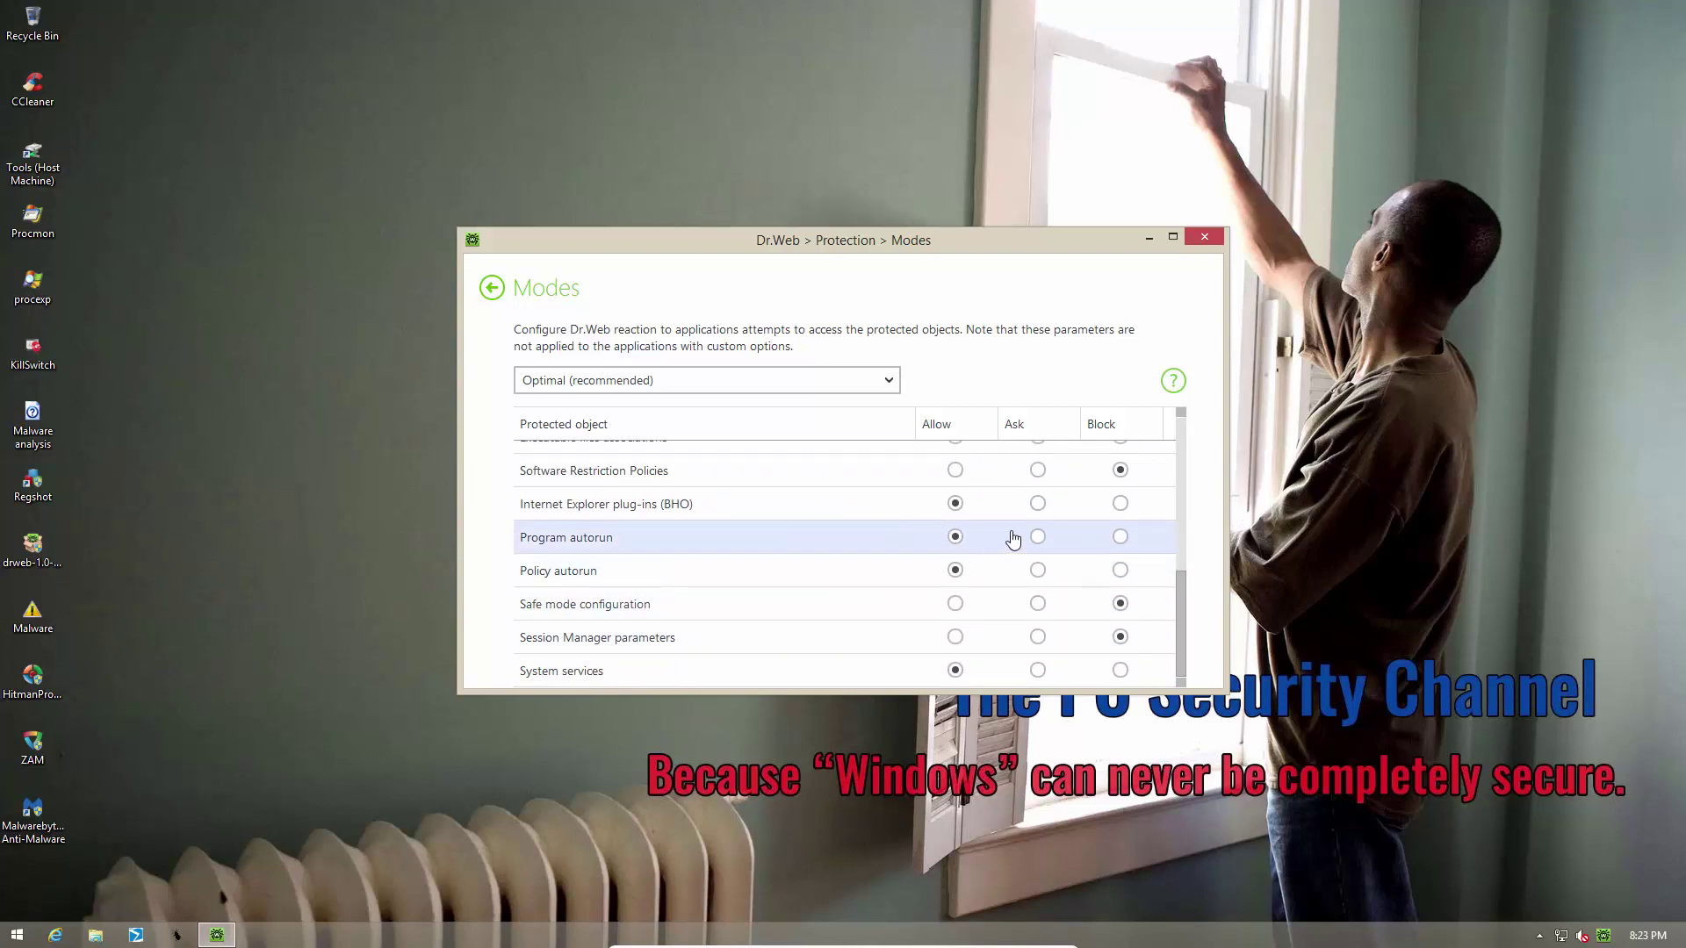
{"action": "left_click", "coordinate": [802, 384]}
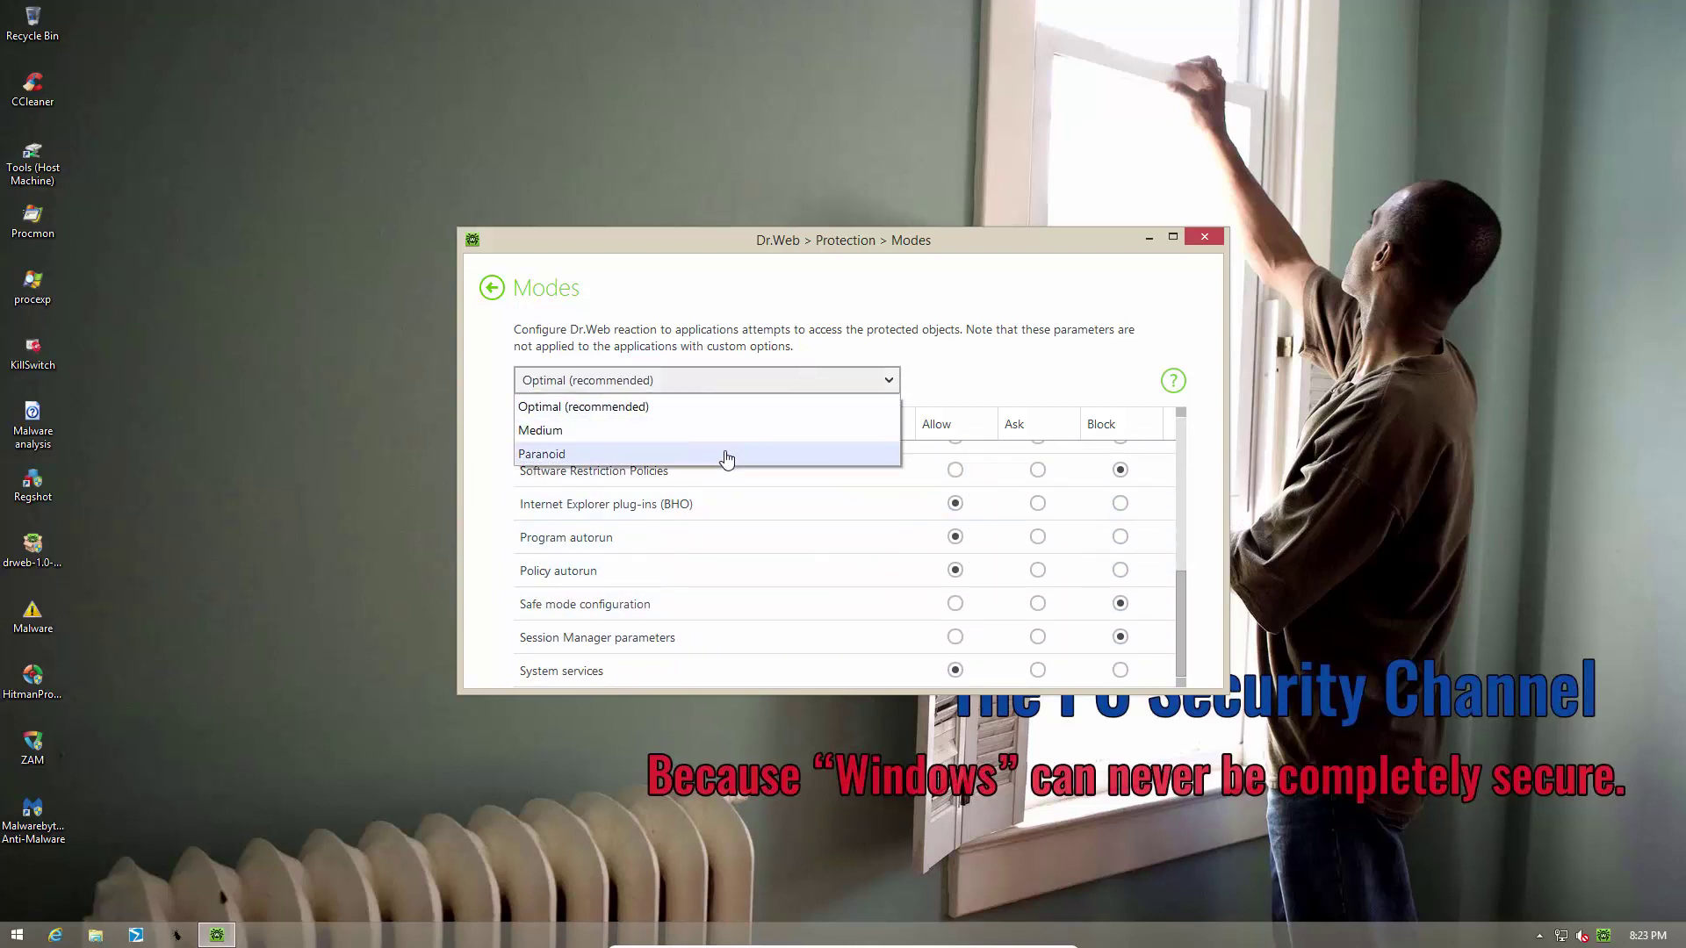
{"action": "left_click", "coordinate": [727, 454]}
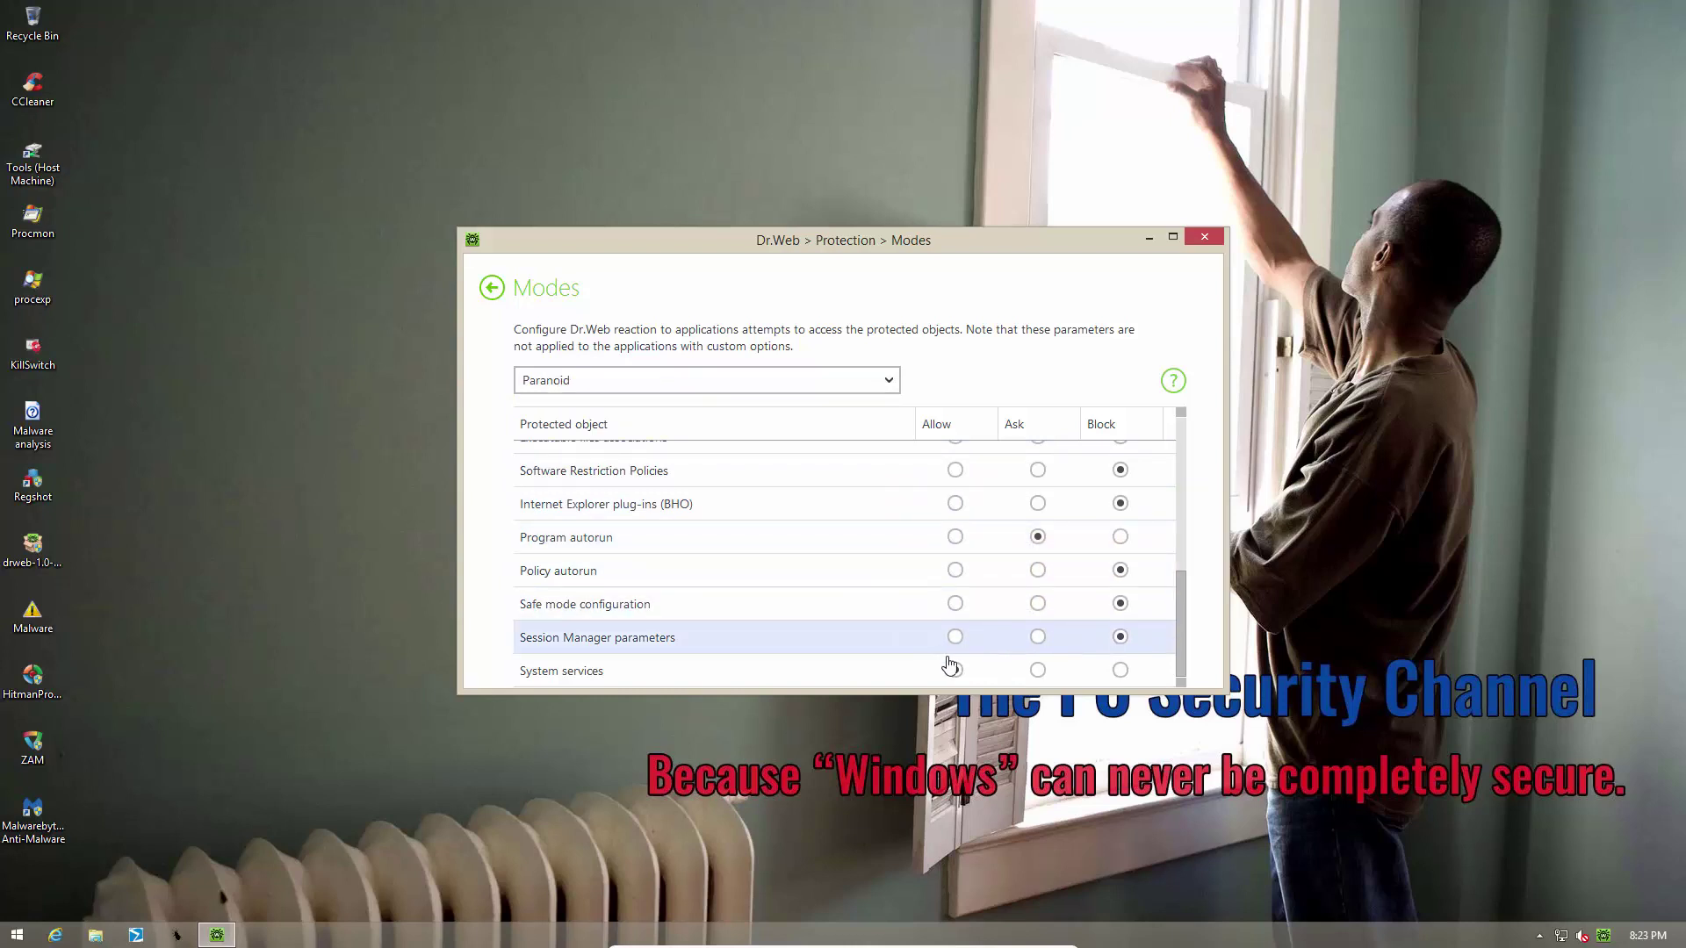
Switch the protection mode to Medium and scroll through its blocking table.
{"action": "left_click", "coordinate": [661, 386]}
{"action": "left_click", "coordinate": [647, 430]}
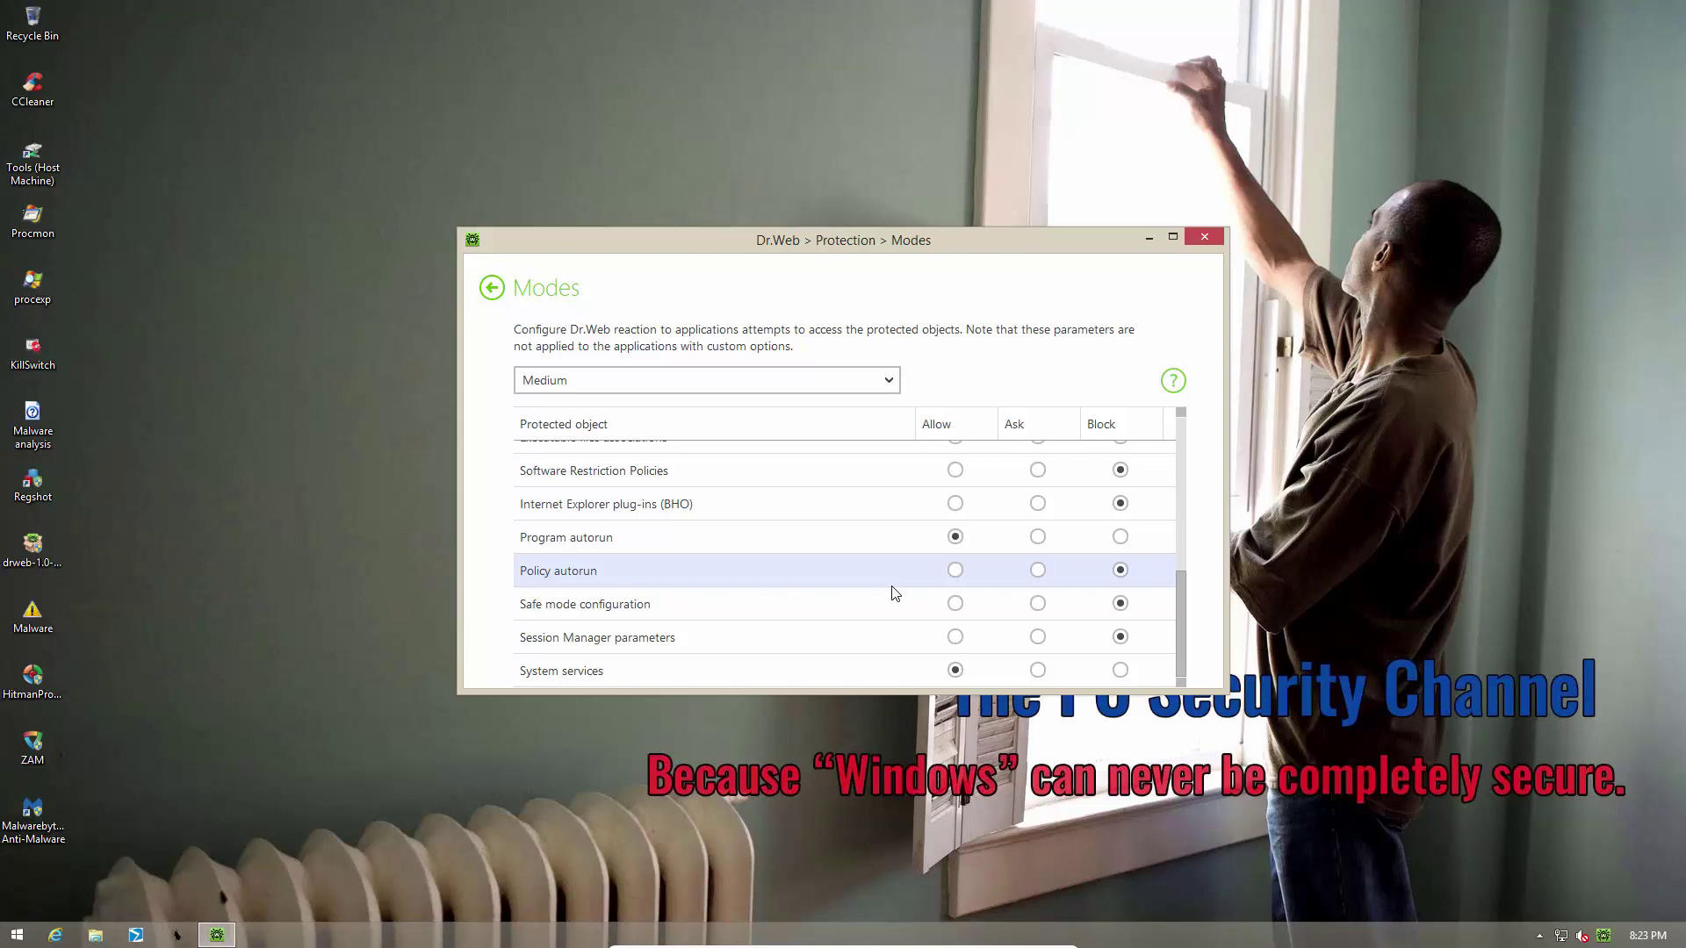
{"action": "left_click_drag", "start_coordinate": [1180, 587], "coordinate": [1157, 677]}
{"action": "left_click_drag", "start_coordinate": [1178, 602], "coordinate": [1180, 452]}
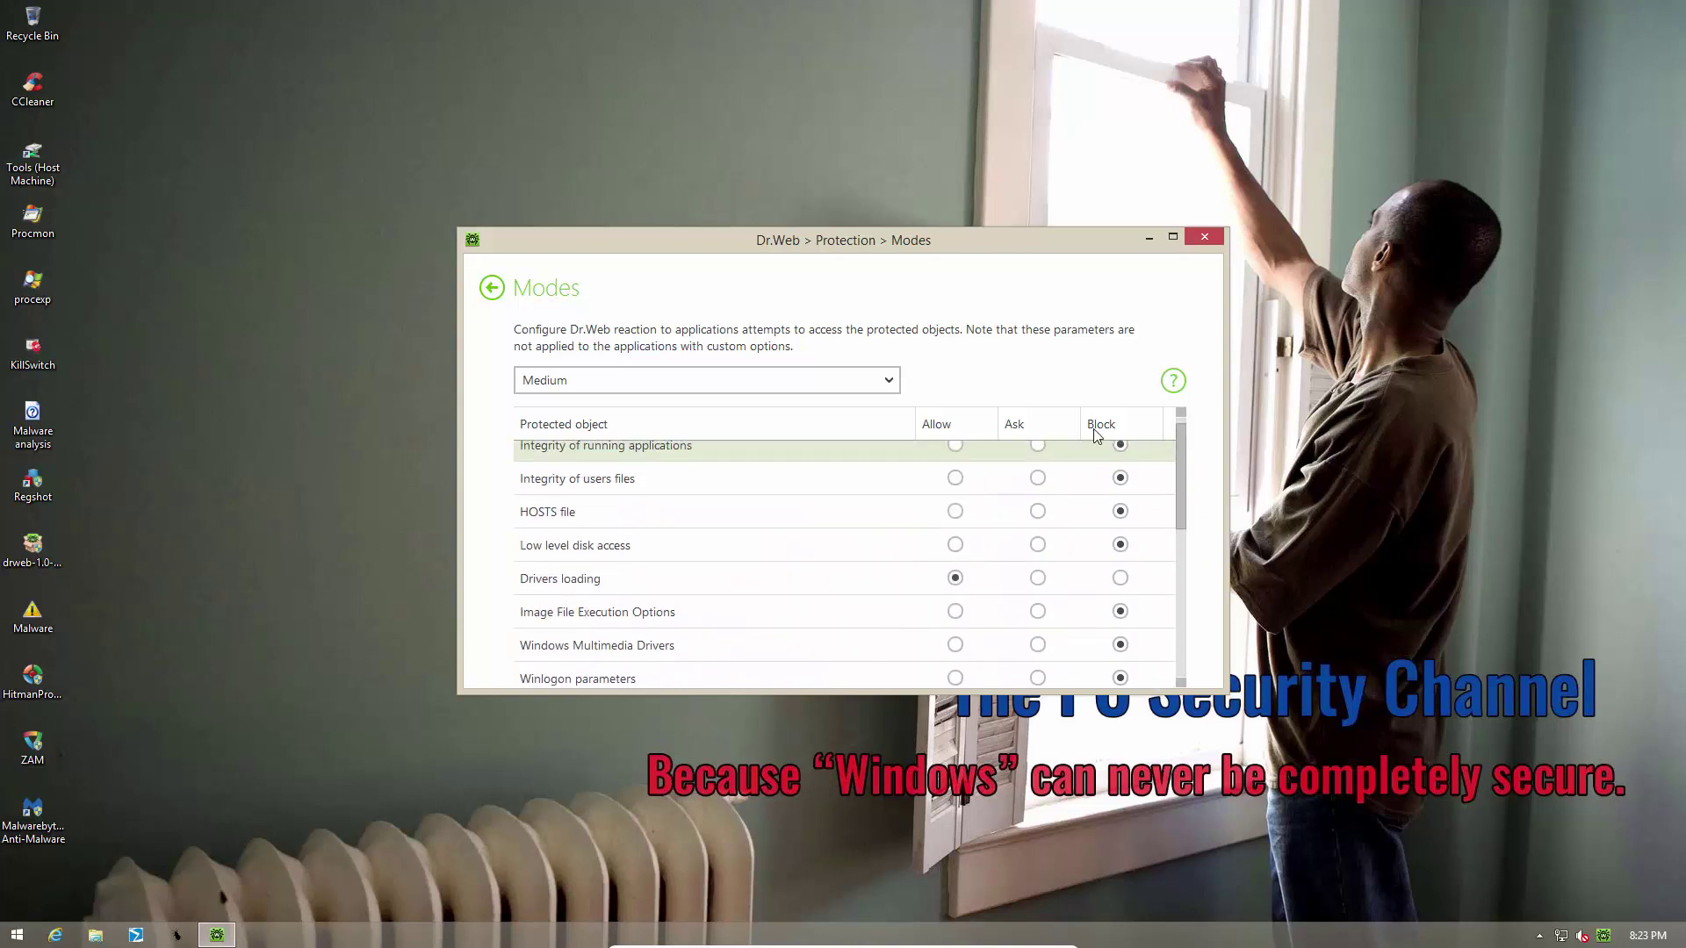
Restore Optimal (recommended) mode, review the table, and close the settings window.
{"action": "left_click", "coordinate": [689, 386]}
{"action": "left_click", "coordinate": [666, 411]}
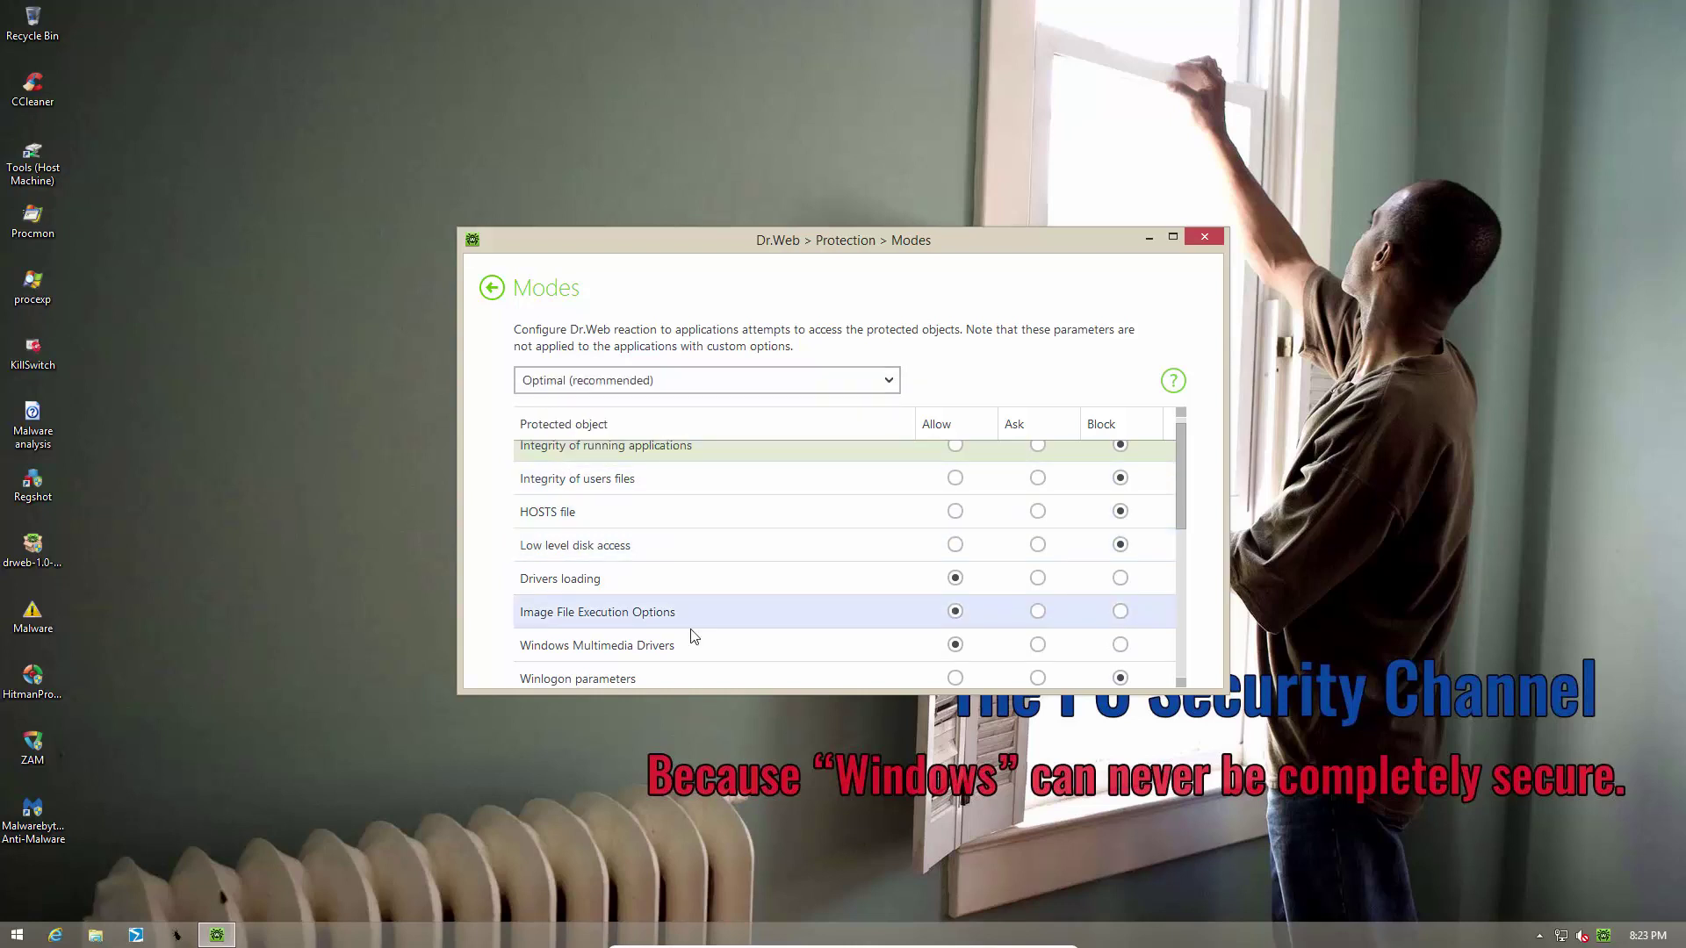
{"action": "left_click_drag", "start_coordinate": [1183, 459], "coordinate": [1177, 604]}
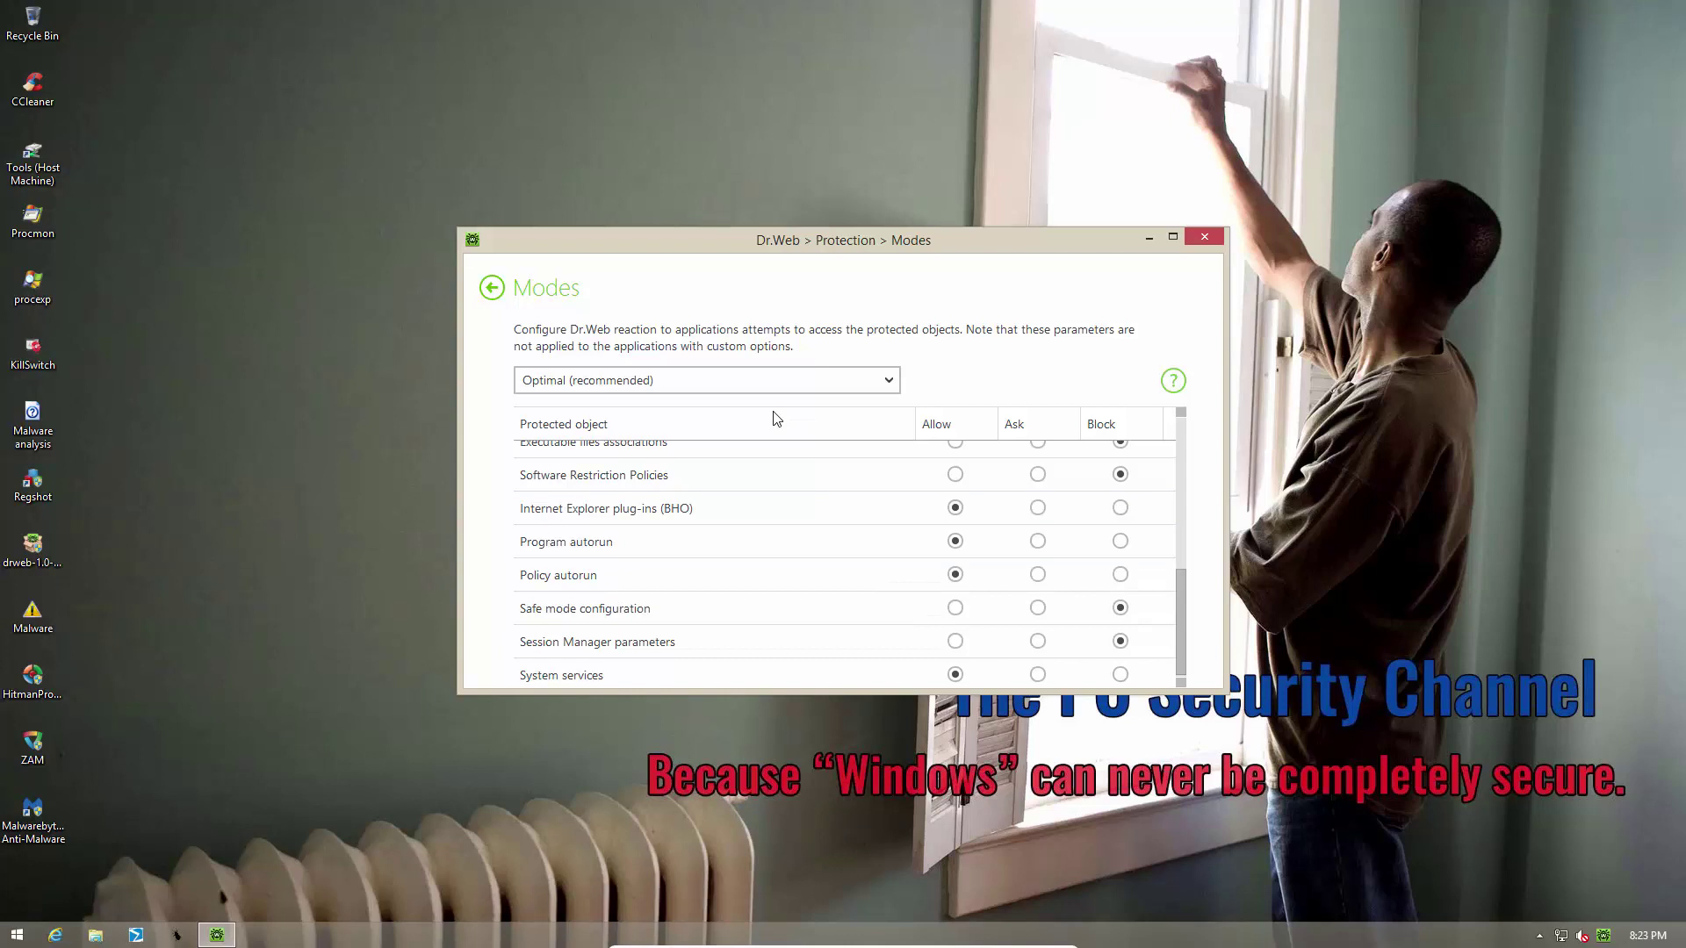
{"action": "left_click", "coordinate": [1206, 241]}
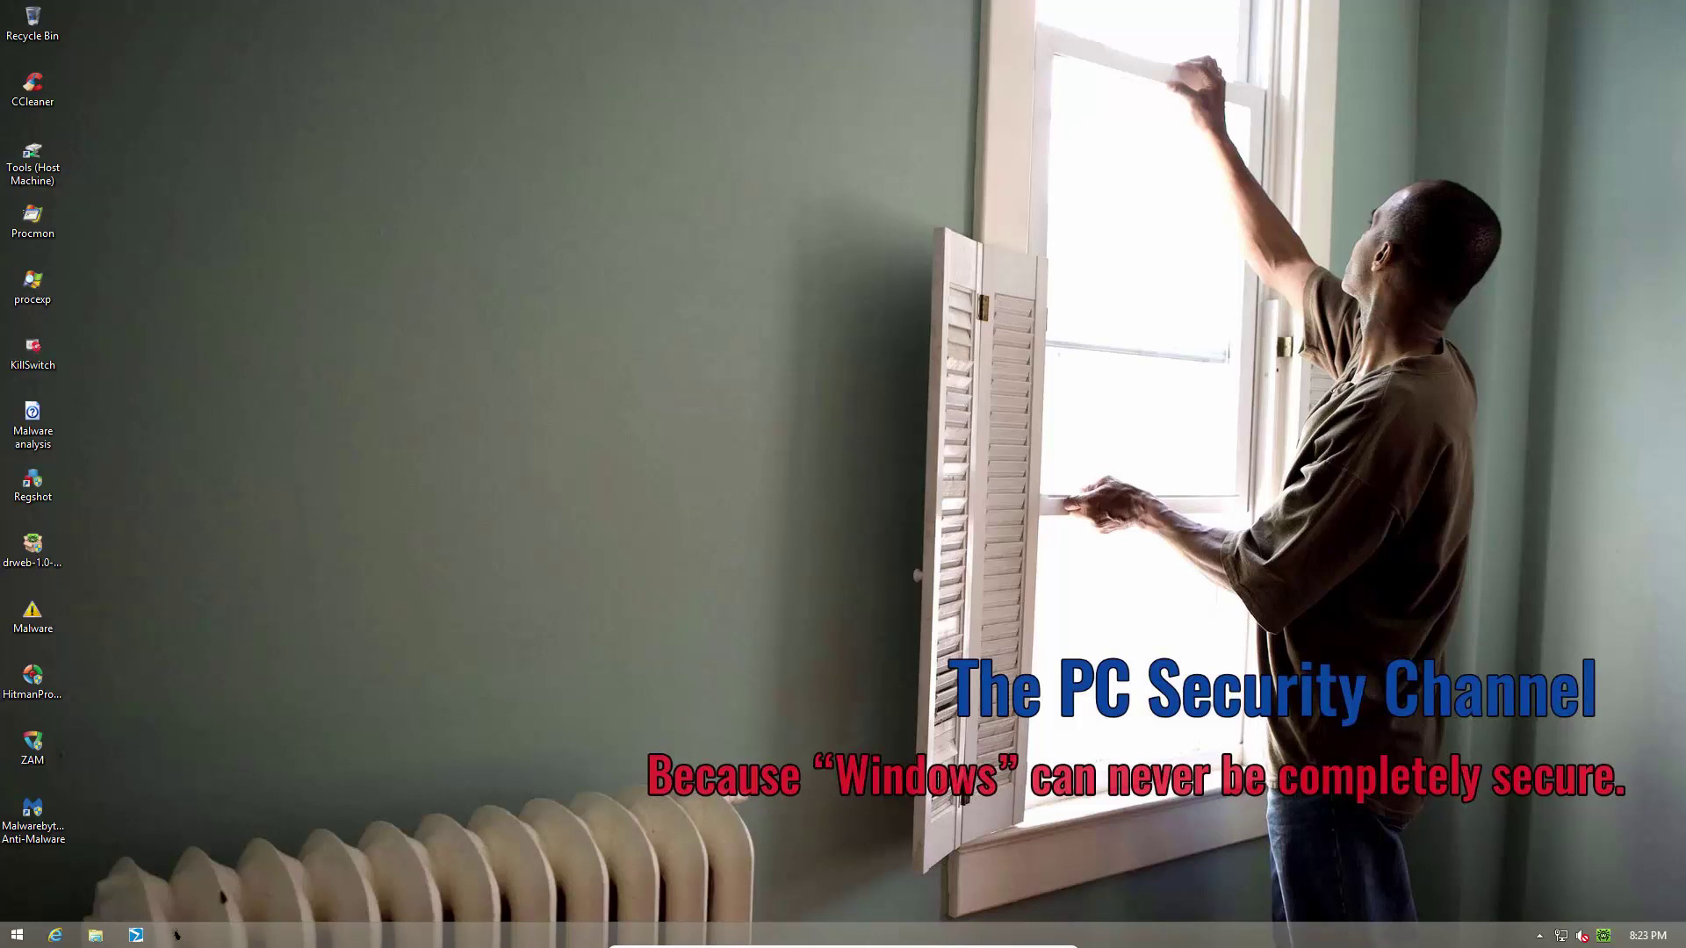
Open the Malware samples folder and launch HitmanPro from its desktop shortcut with admin approval.
{"action": "double_click", "coordinate": [62, 625]}
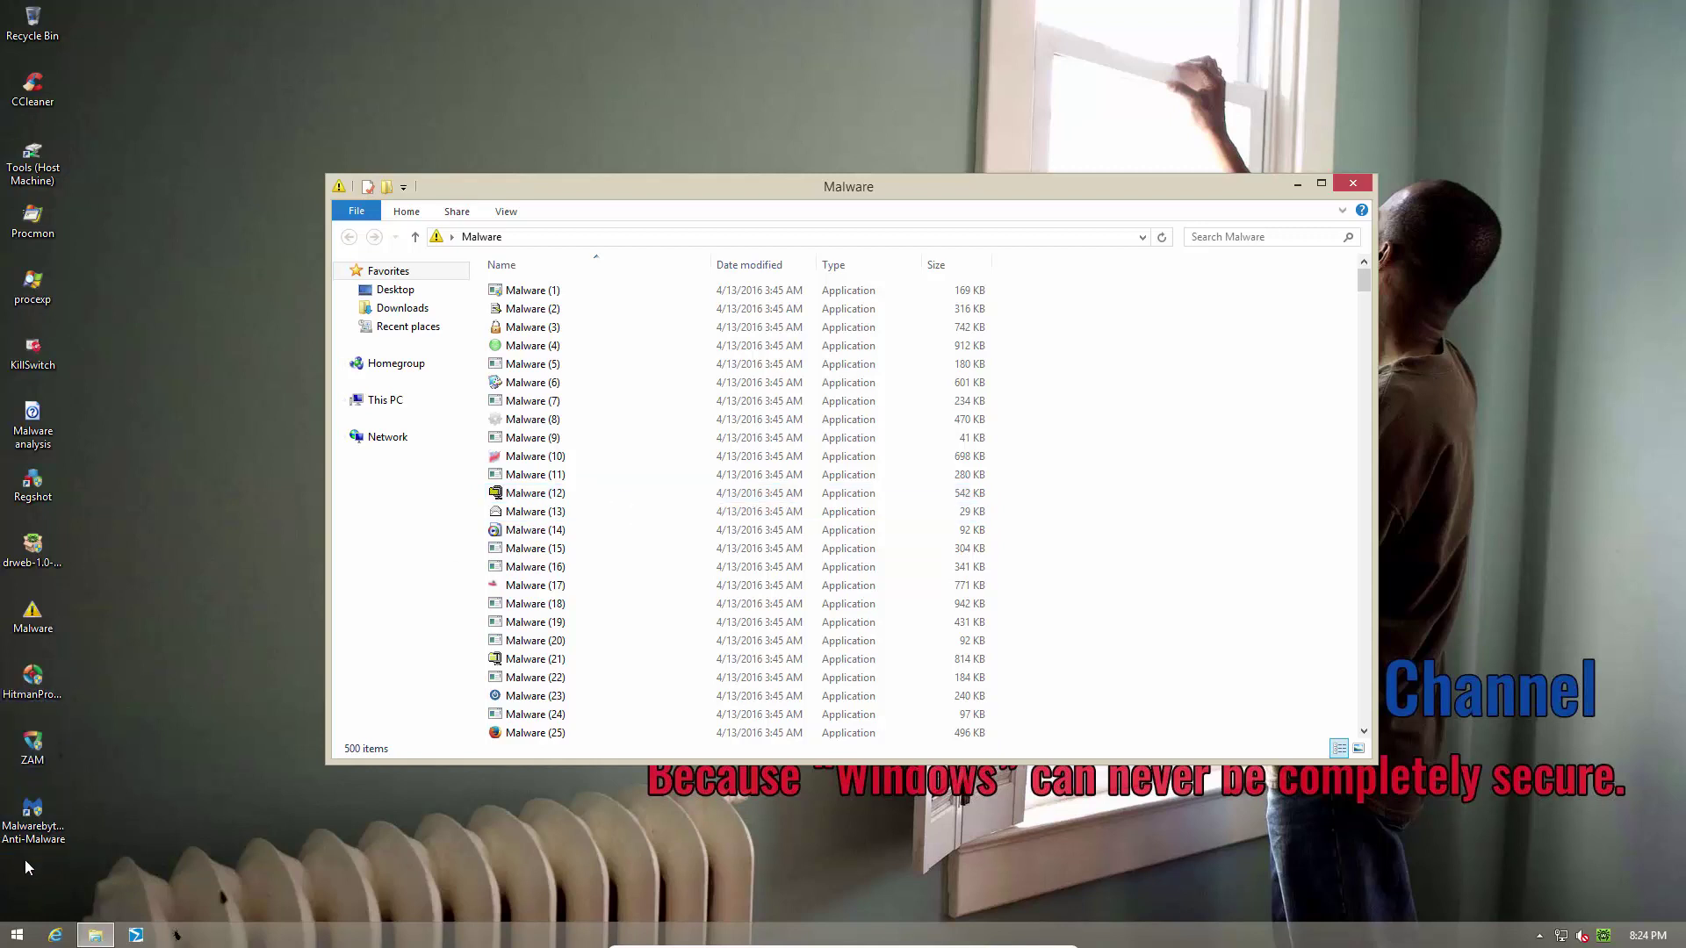
{"action": "left_click", "coordinate": [52, 683]}
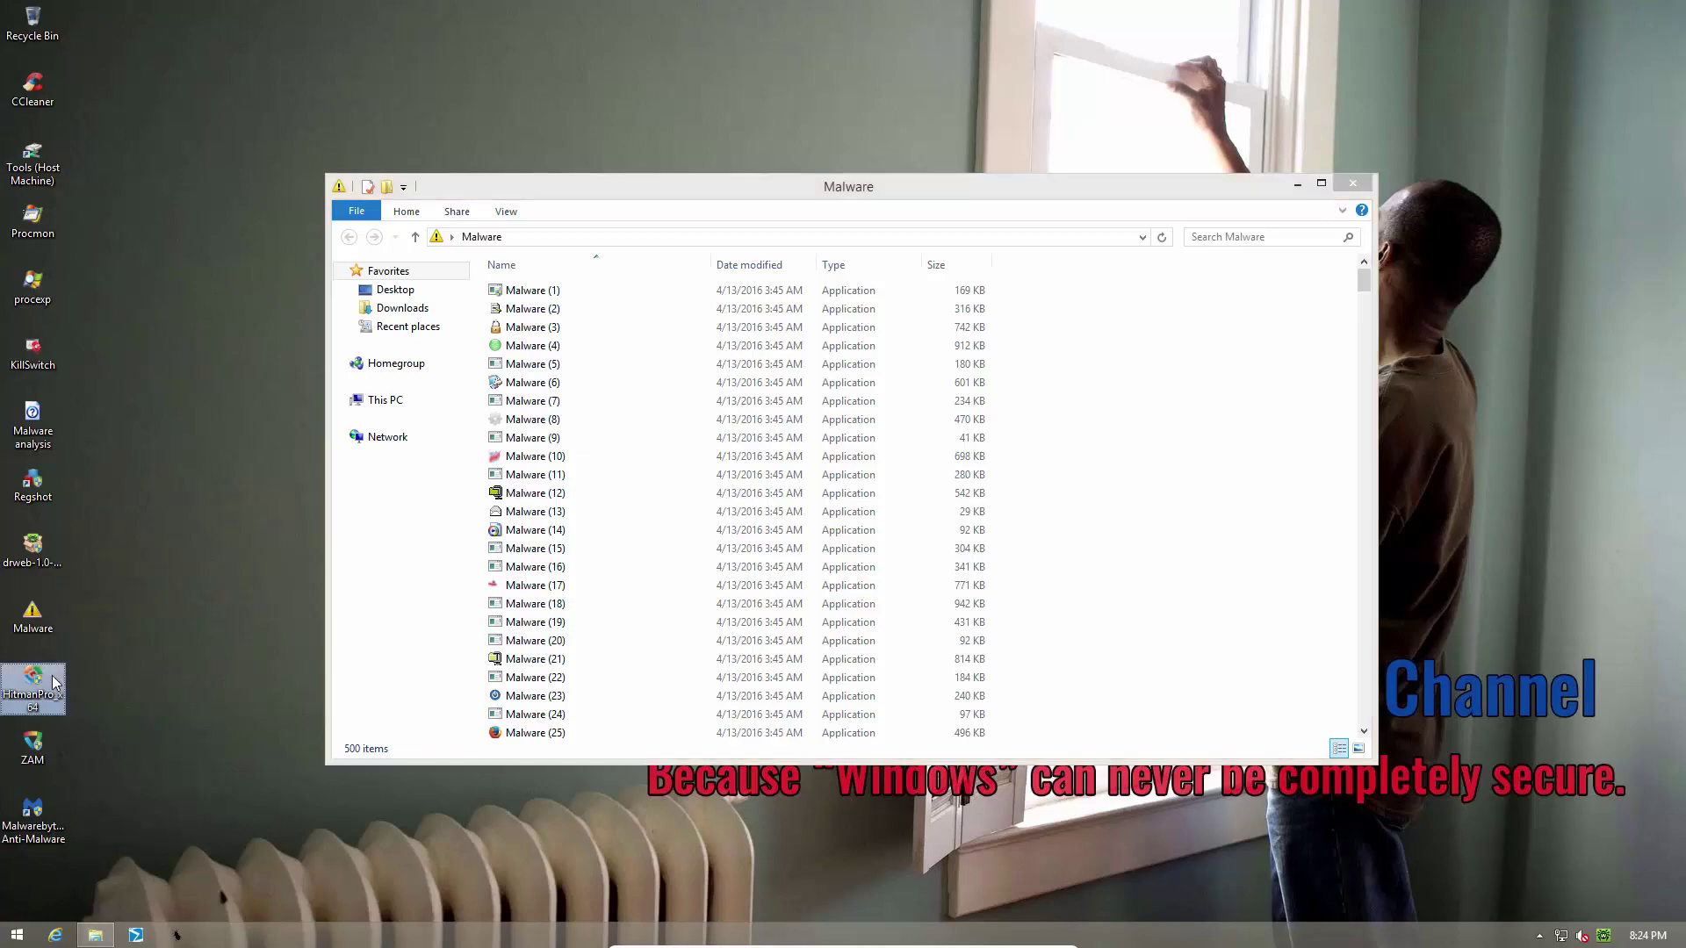
{"action": "double_click", "coordinate": [53, 682]}
{"action": "left_click", "coordinate": [921, 498]}
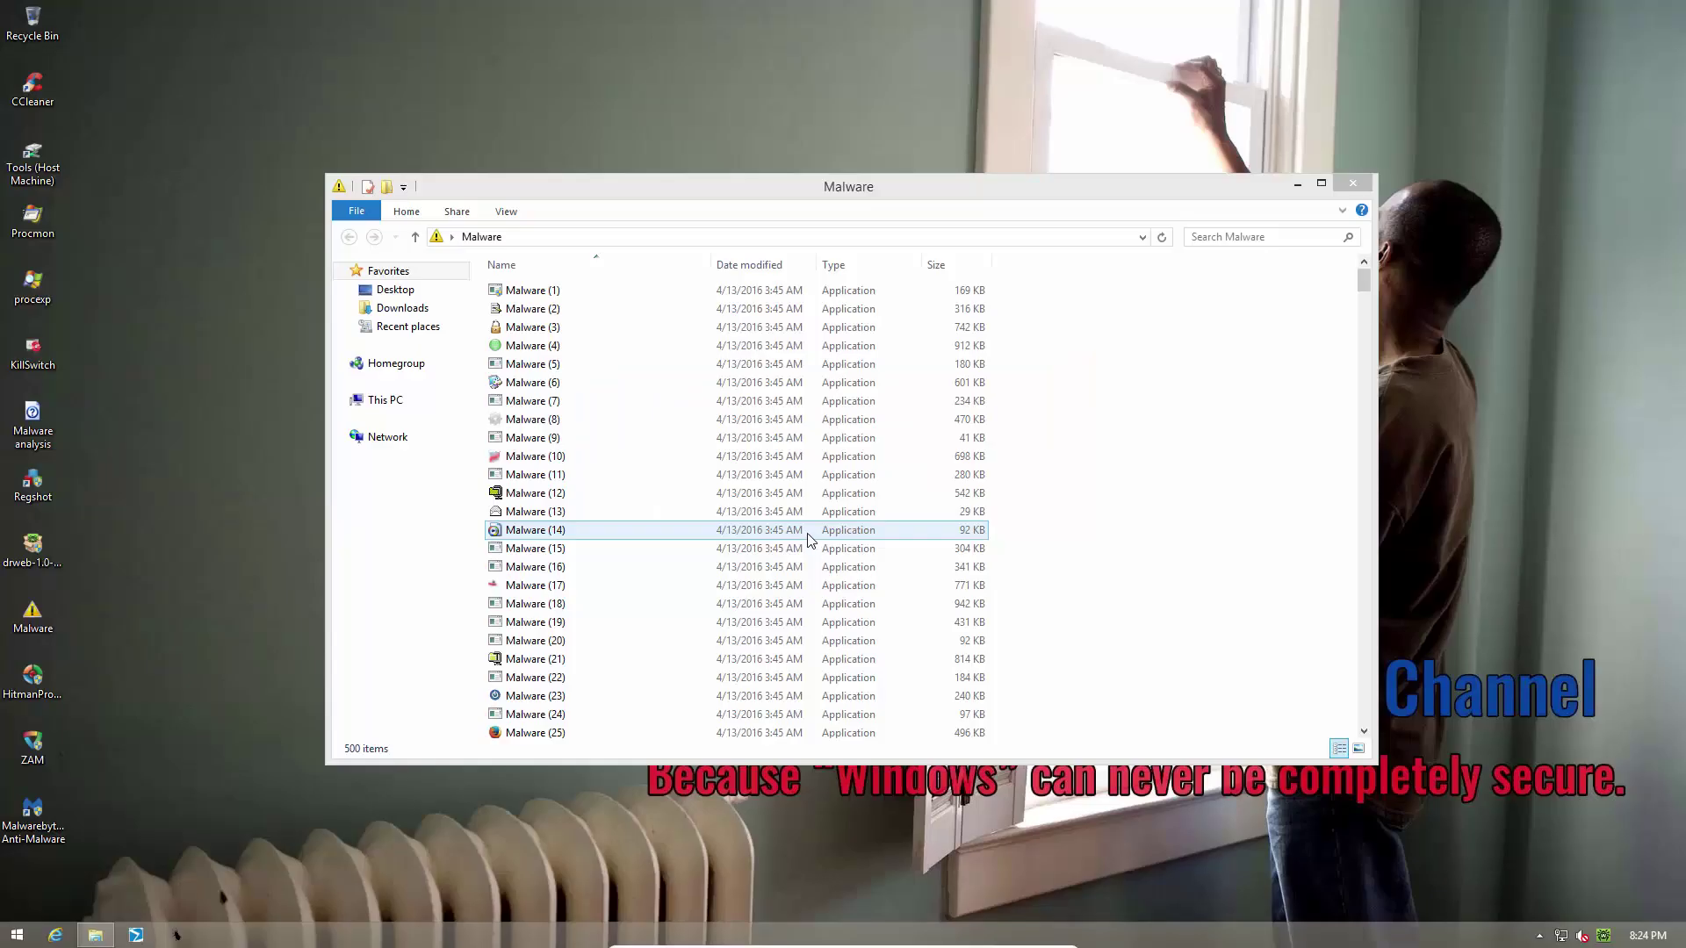
Accept HitmanPro's license, run a one-time scan flagging 44 threats, then abort and close it.
{"action": "left_click", "coordinate": [1001, 686]}
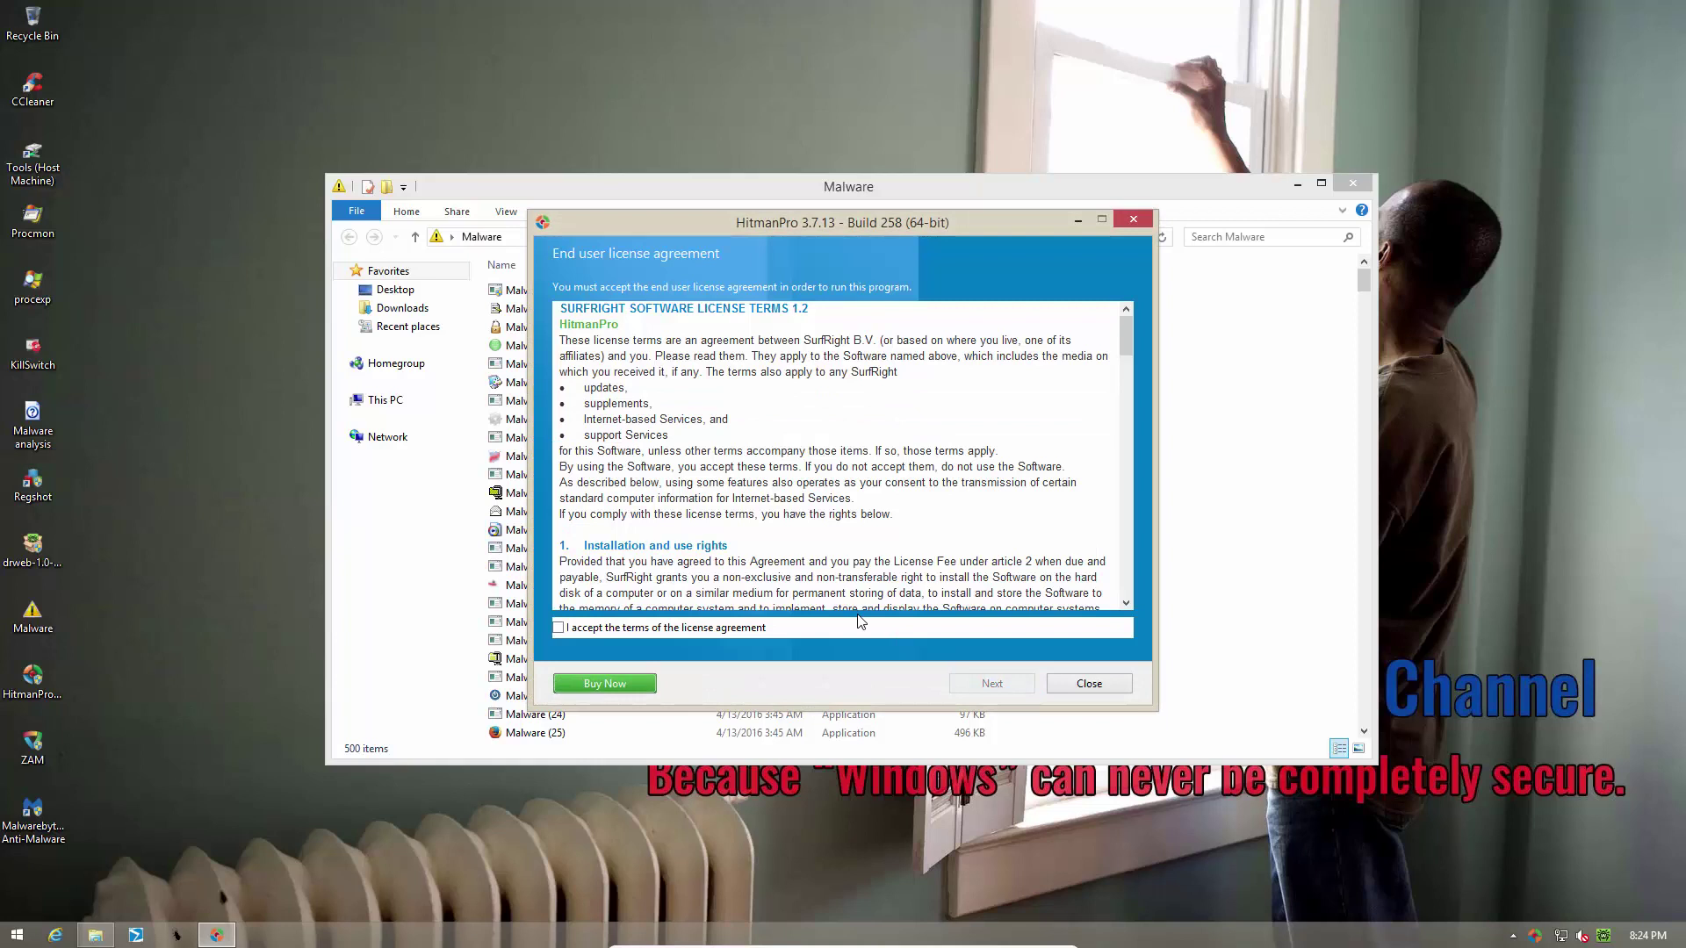
{"action": "left_click", "coordinate": [667, 630]}
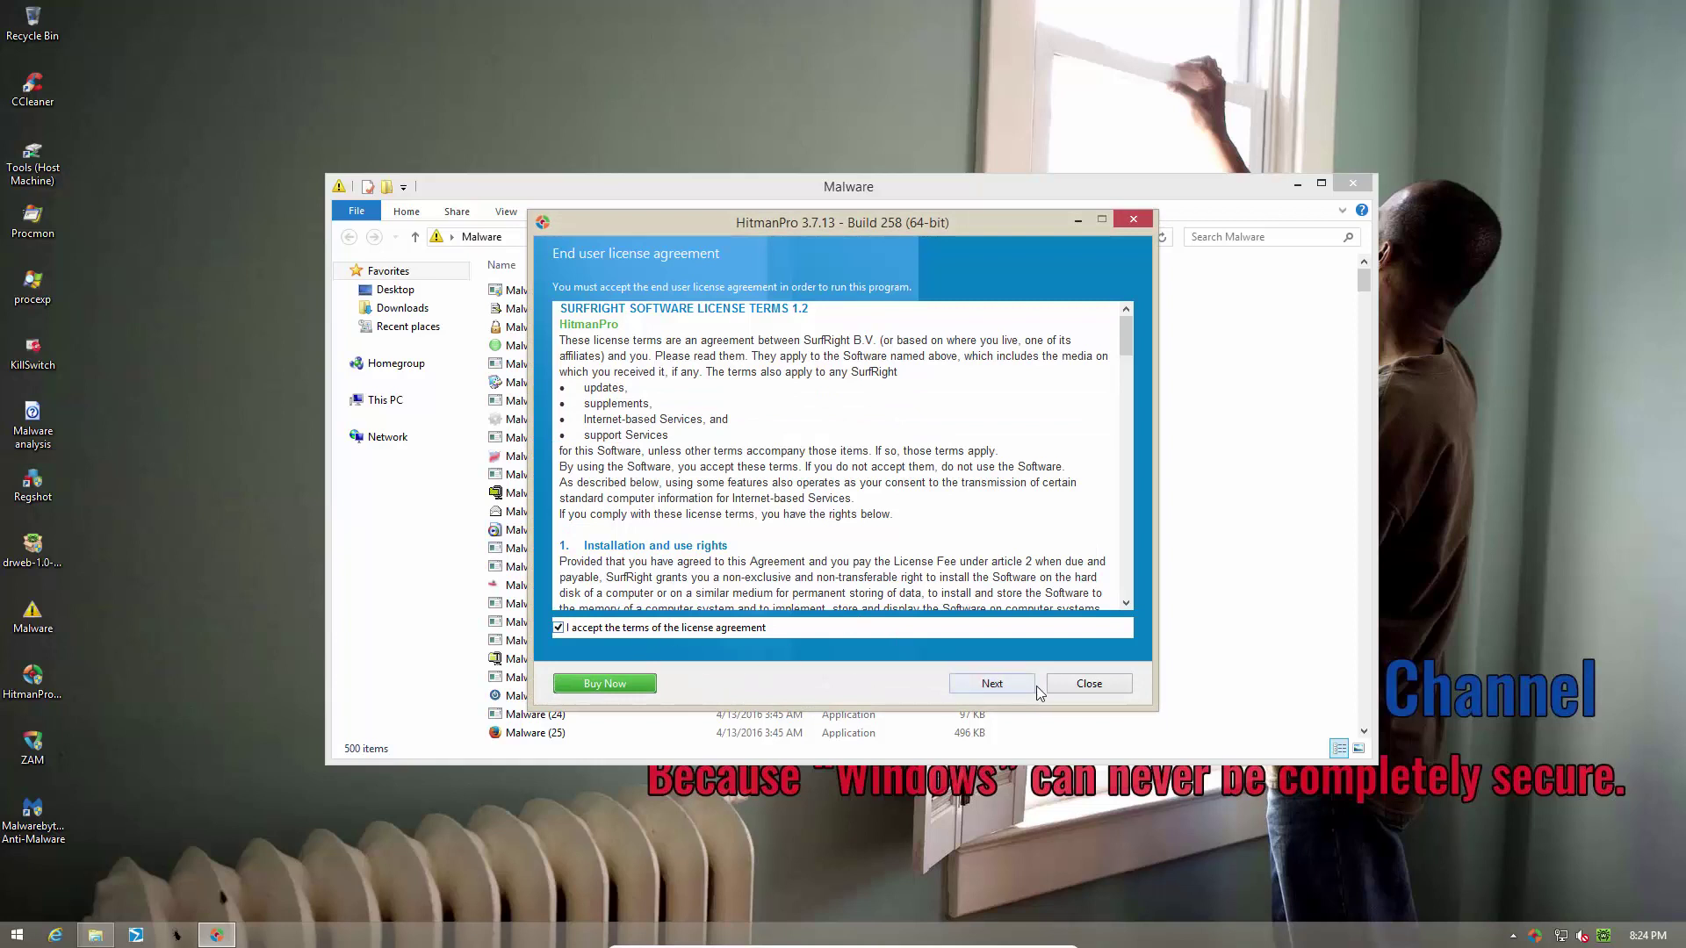
{"action": "left_click", "coordinate": [993, 684]}
{"action": "left_click", "coordinate": [779, 427]}
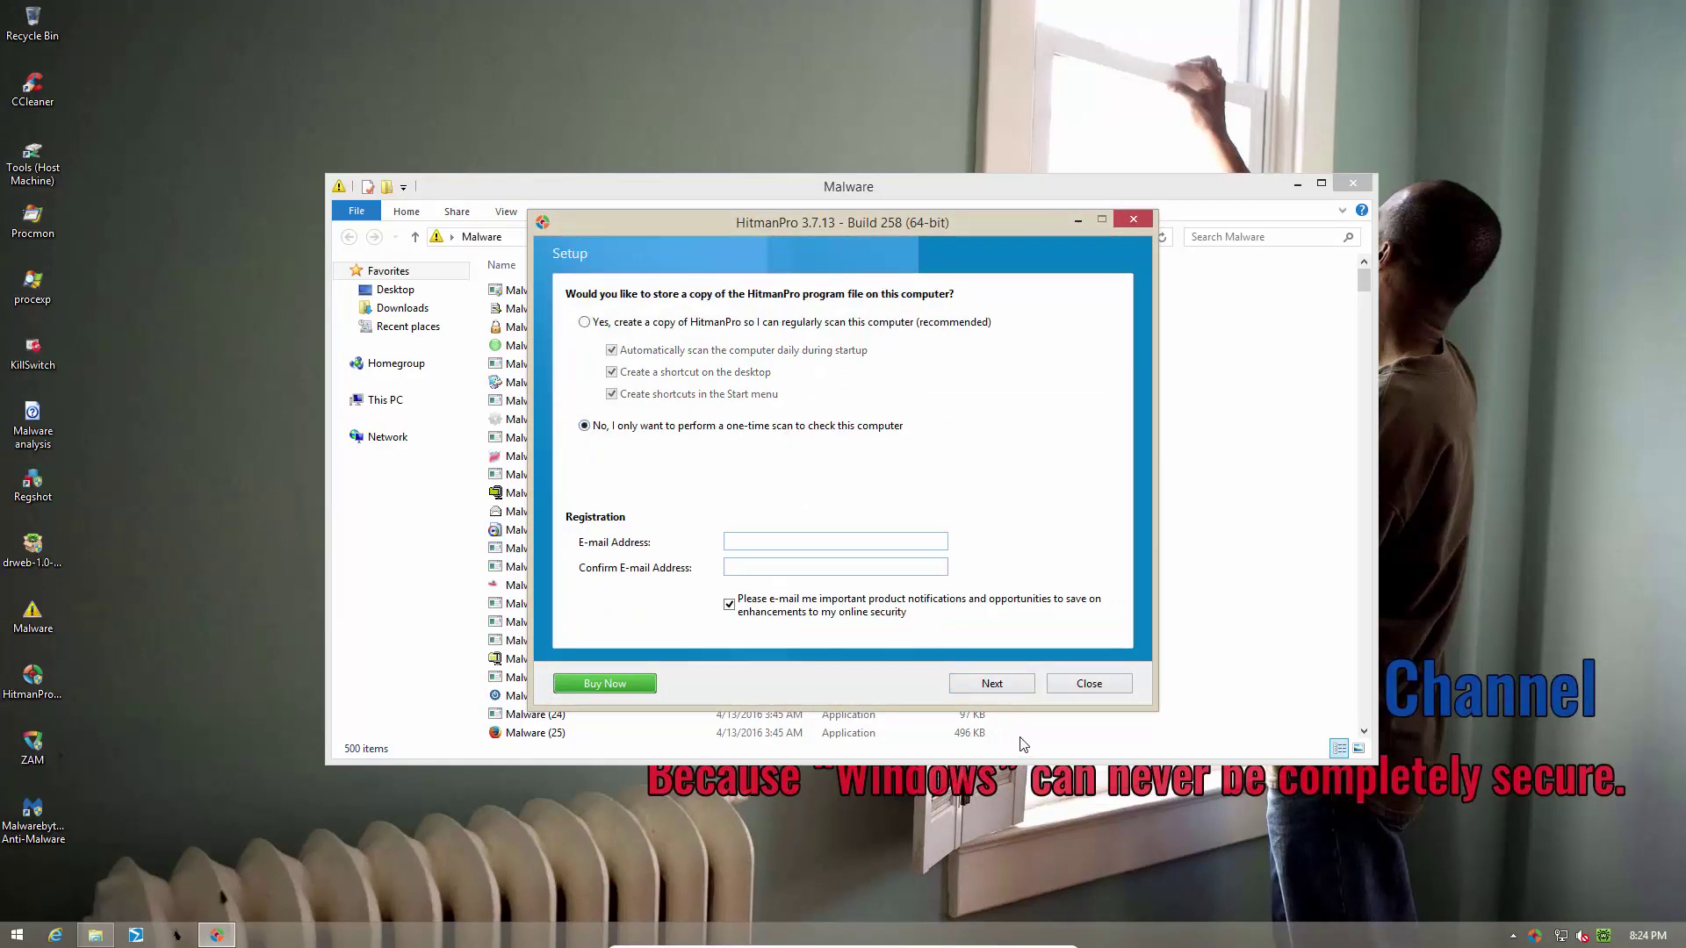
{"action": "left_click", "coordinate": [992, 686]}
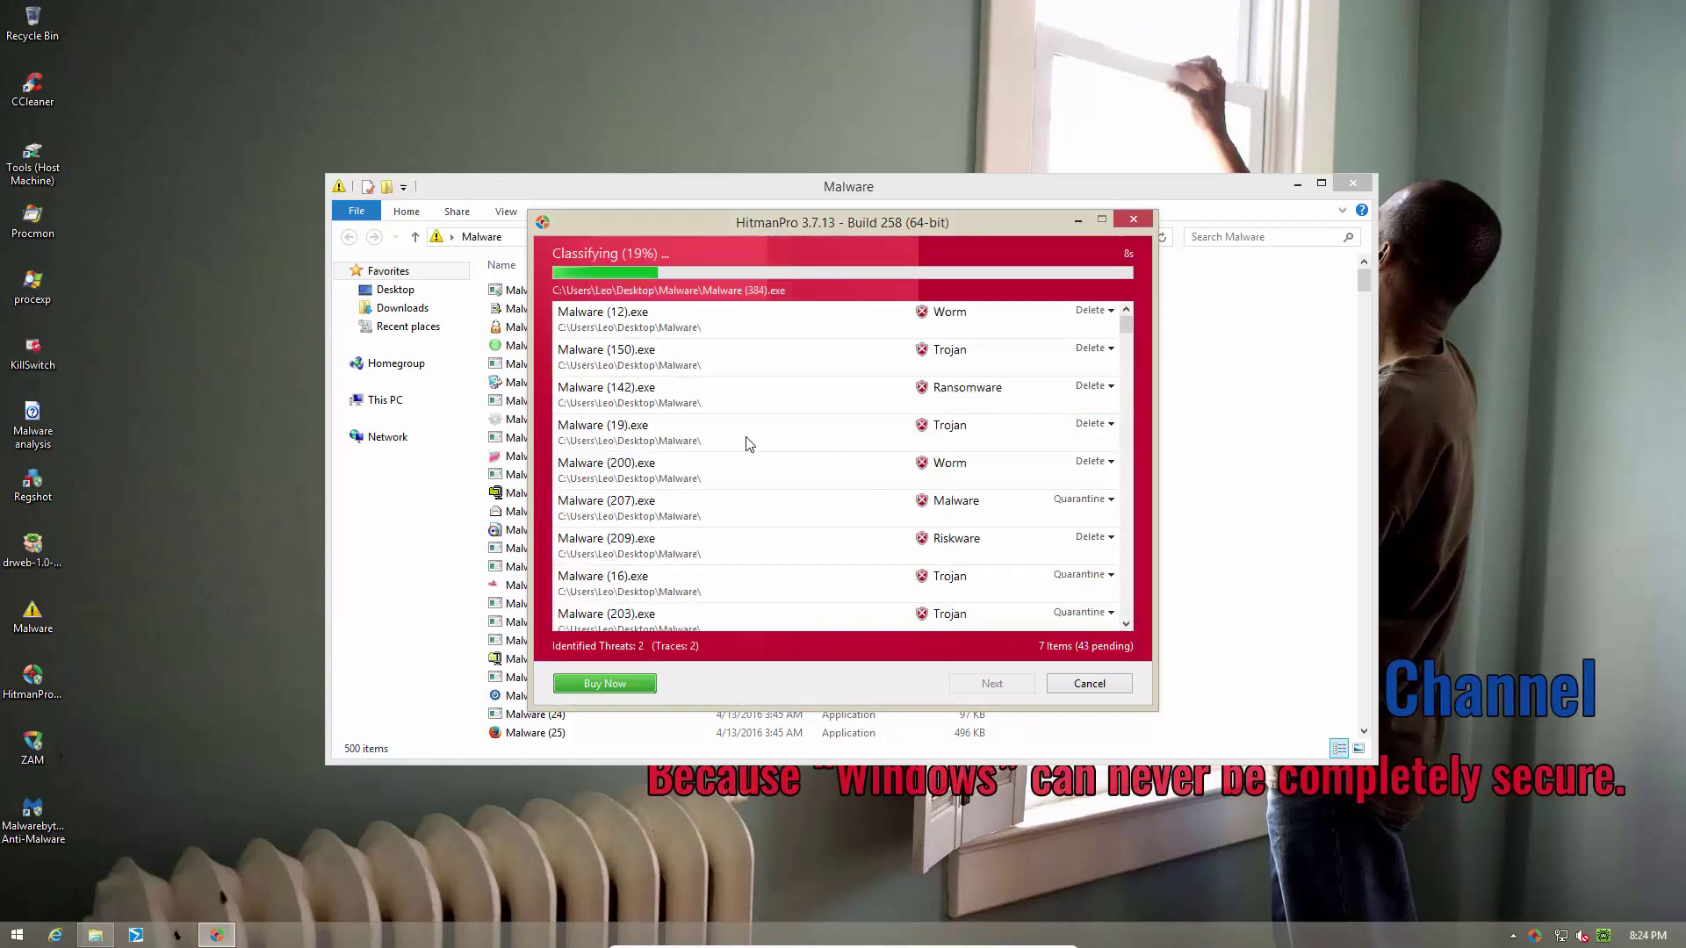
{"action": "left_click", "coordinate": [1089, 683]}
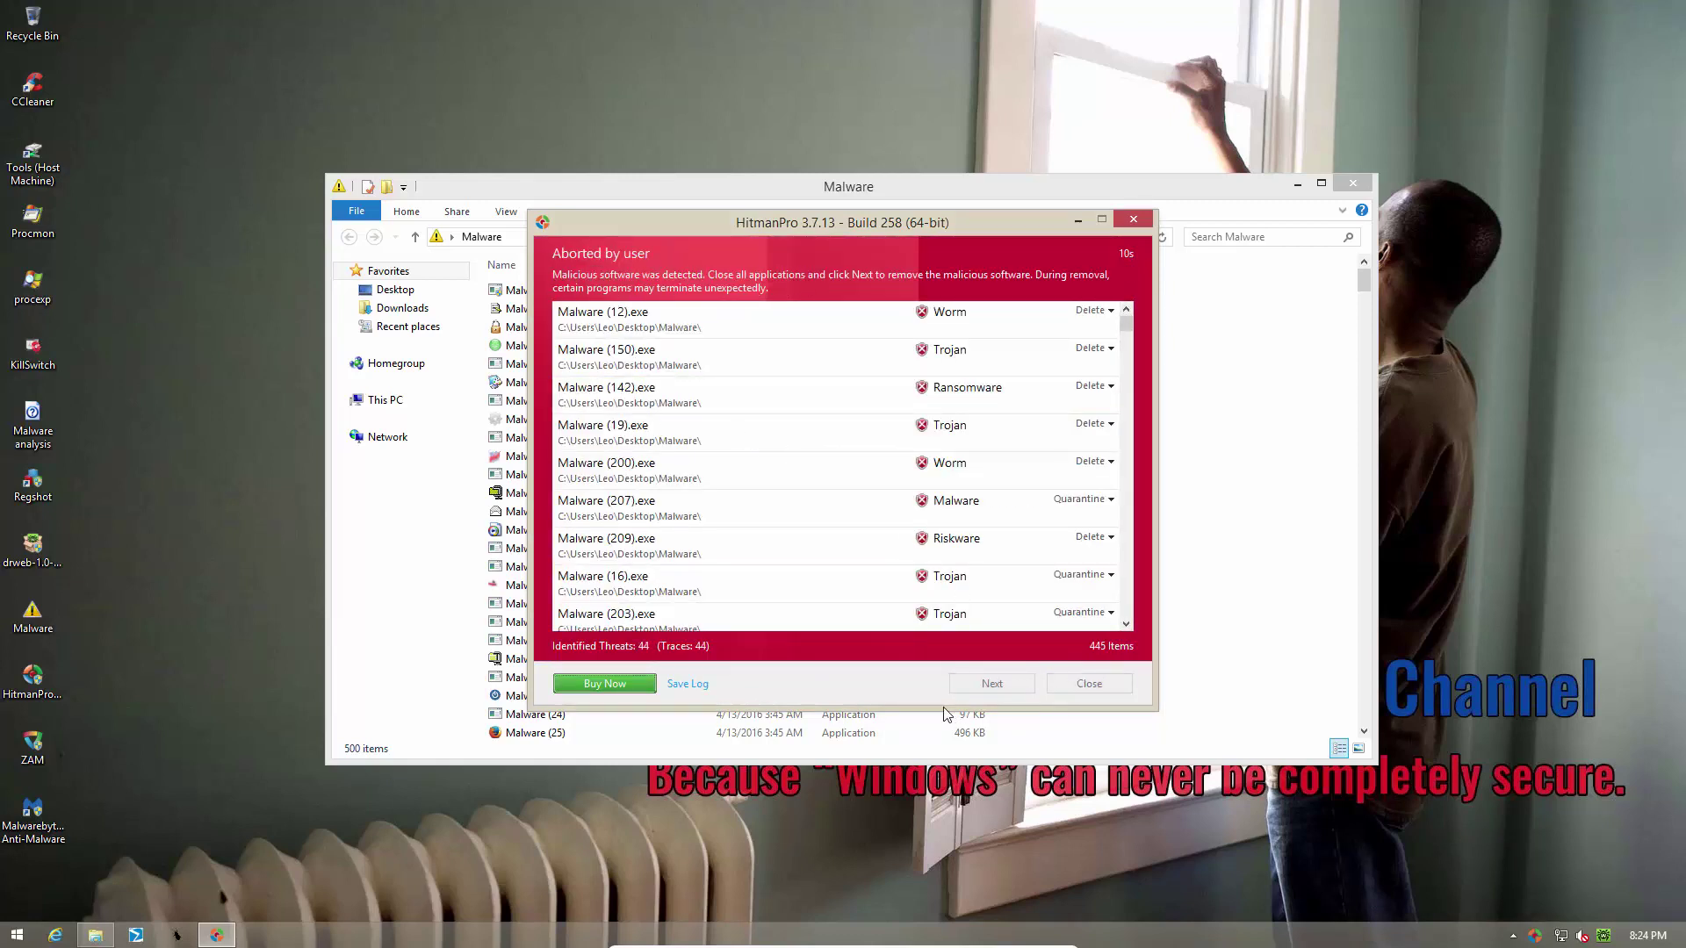
{"action": "left_click", "coordinate": [1093, 682]}
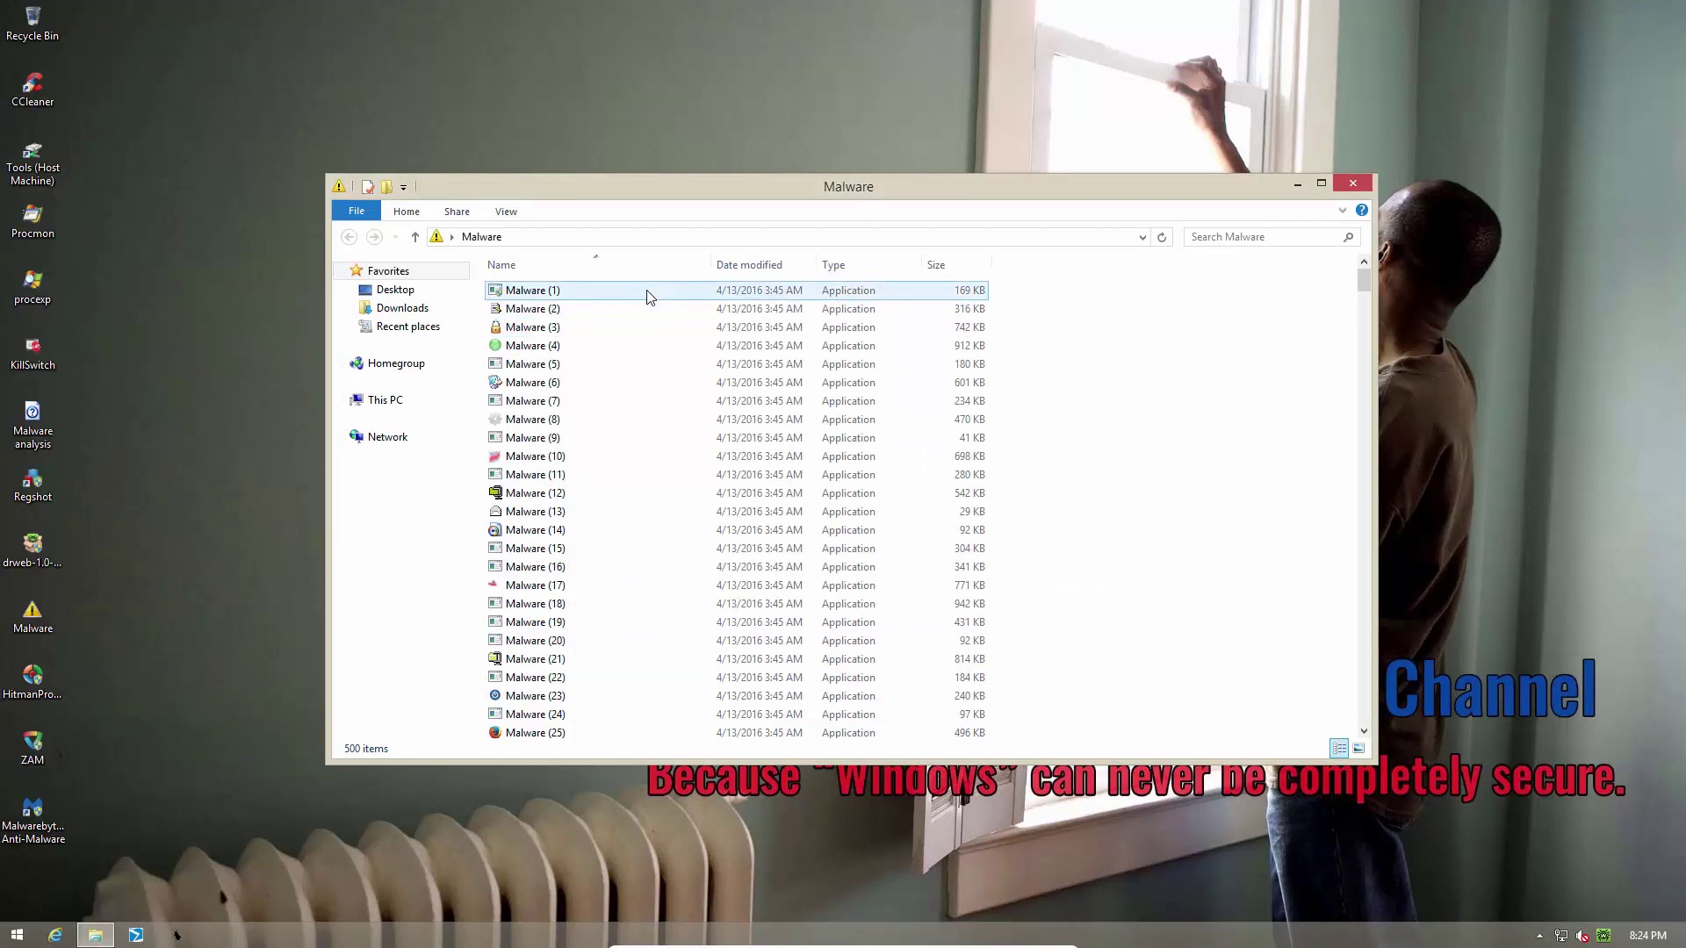
Run the Malware (1) and Malware (2) samples, approving each UAC prompt.
{"action": "mouse_move", "coordinate": [649, 296]}
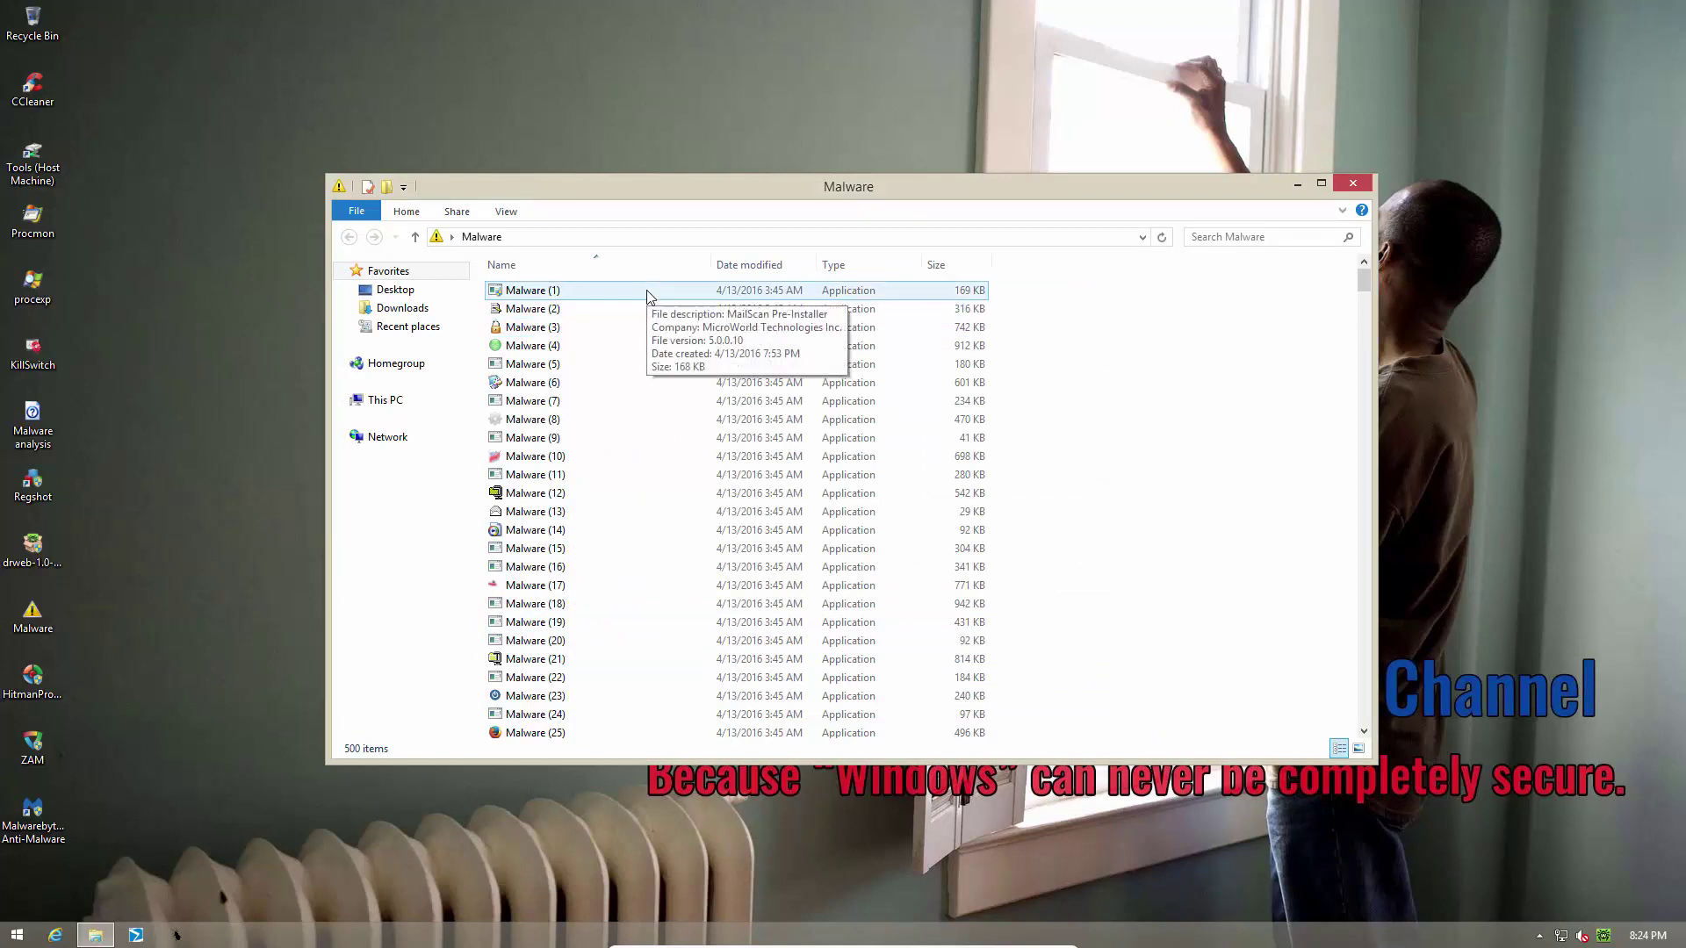
{"action": "left_click", "coordinate": [650, 296]}
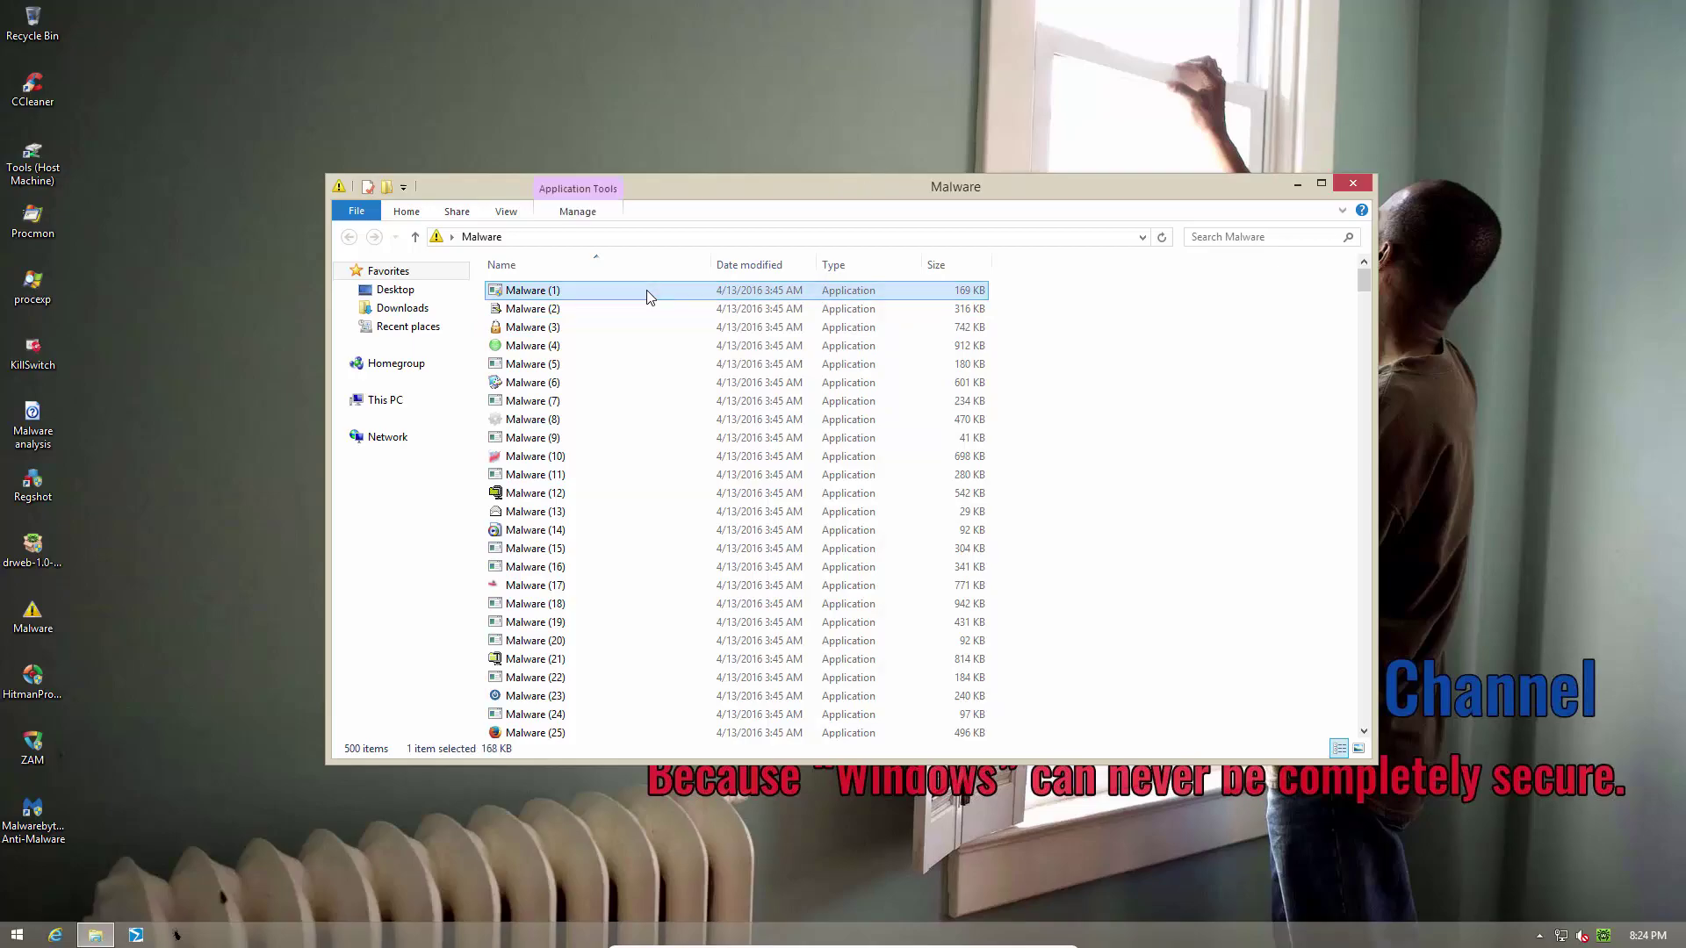
{"action": "double_click", "coordinate": [649, 296]}
{"action": "left_click", "coordinate": [910, 500]}
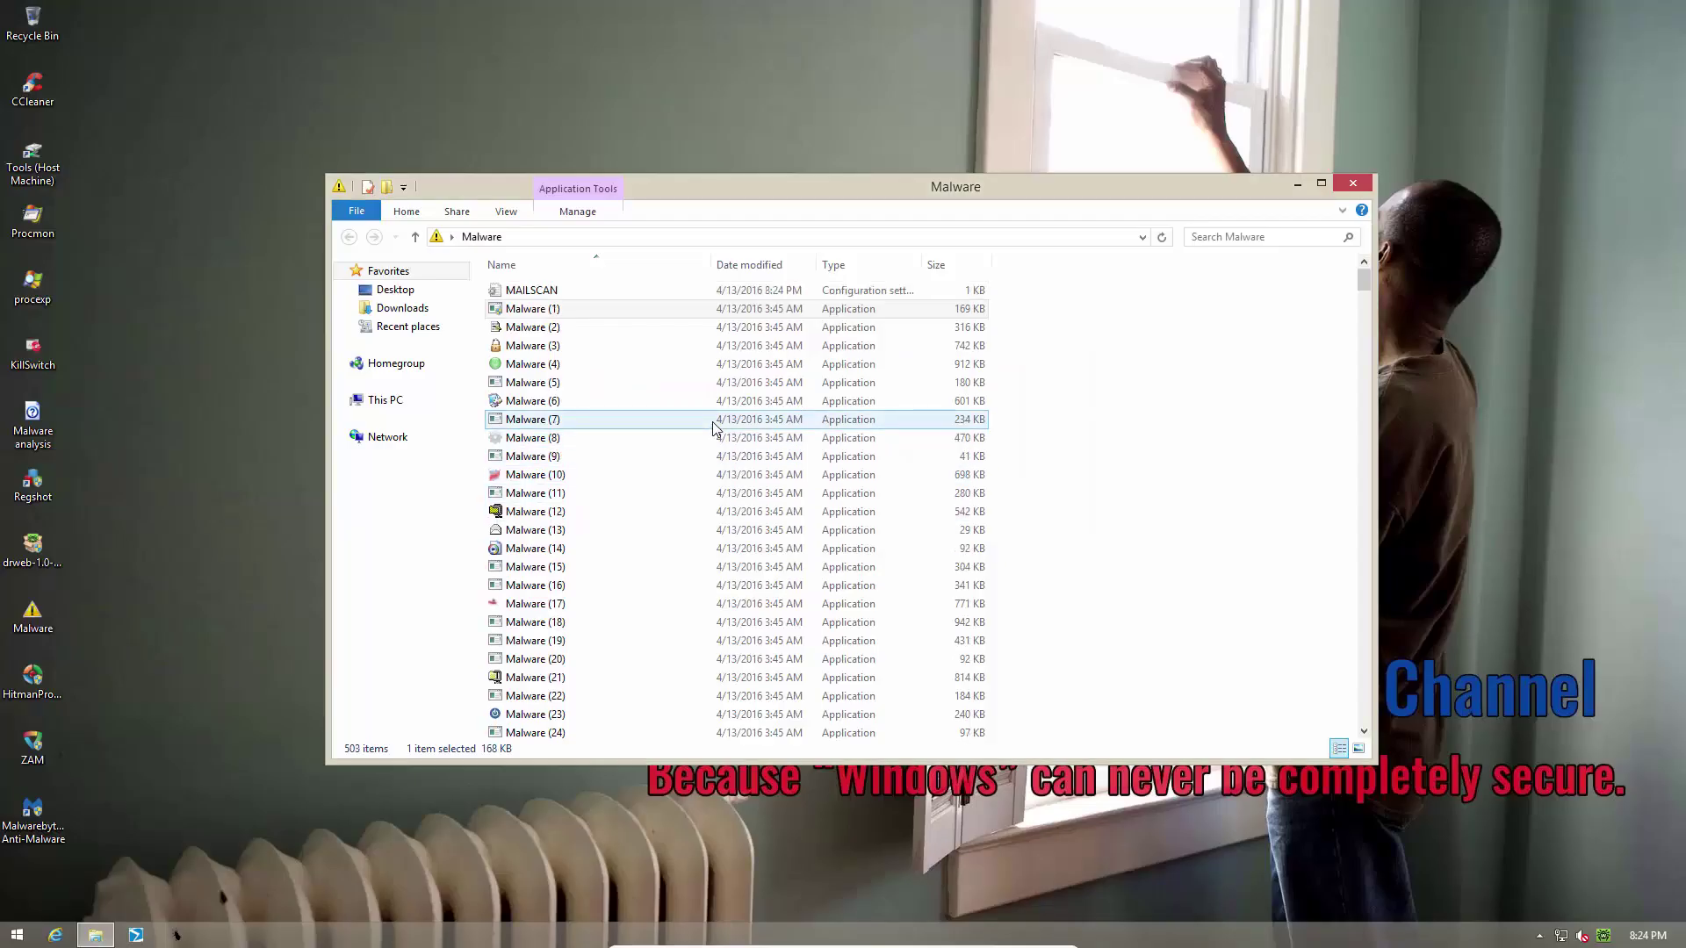
{"action": "mouse_move", "coordinate": [571, 291]}
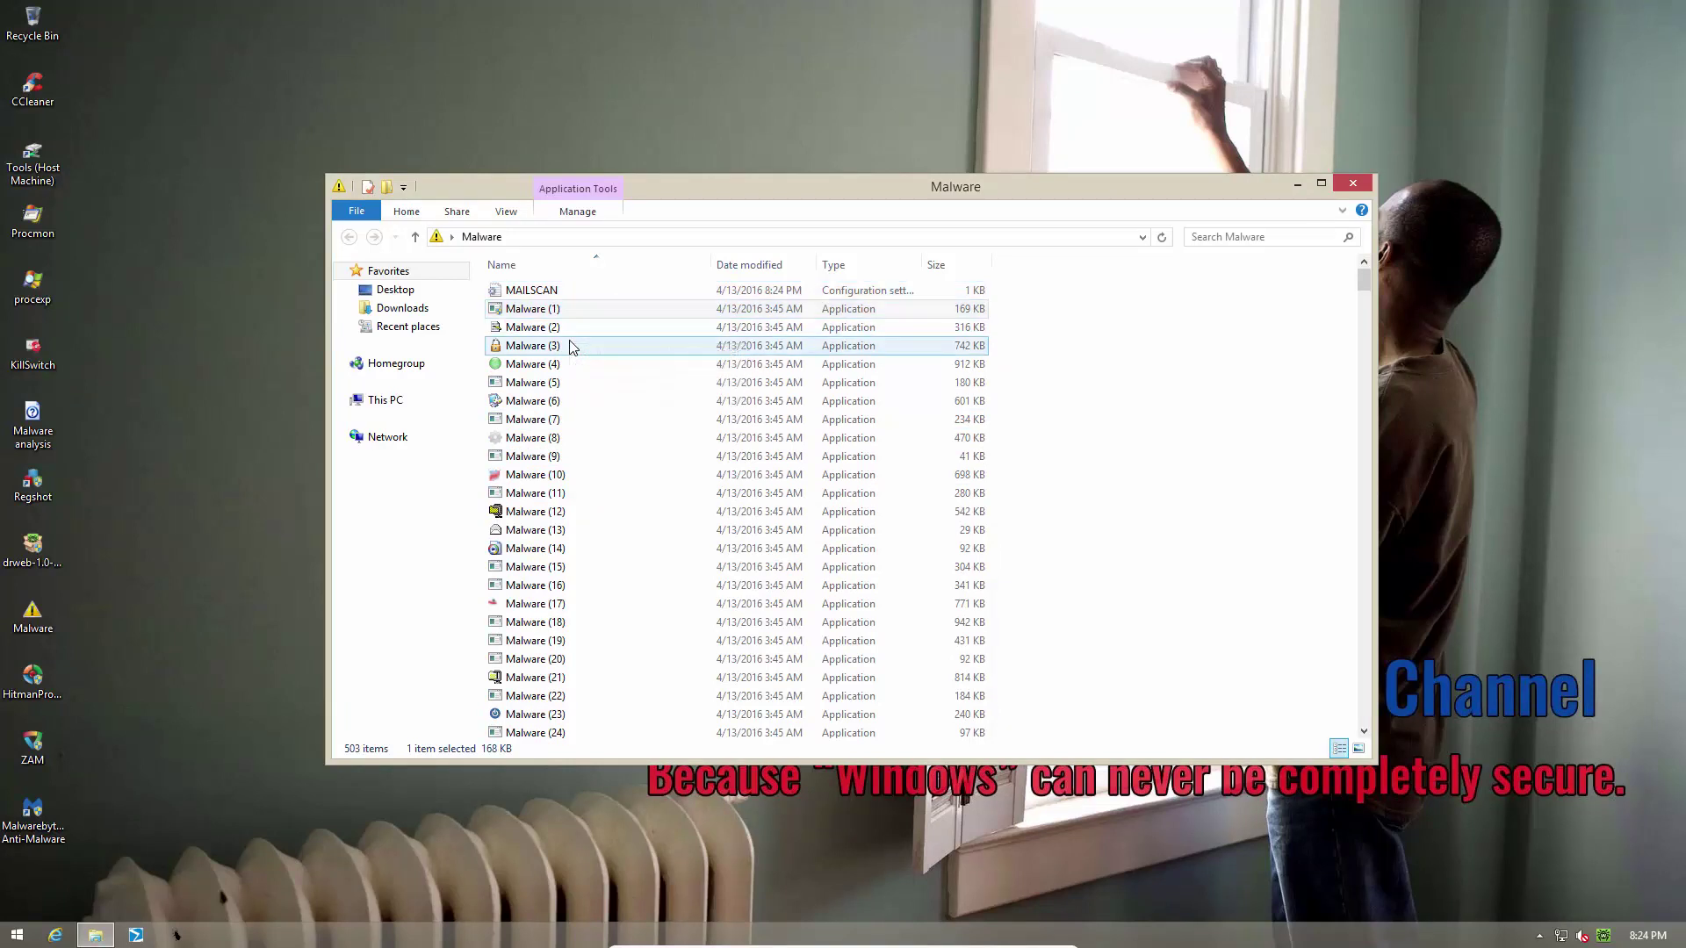
{"action": "double_click", "coordinate": [569, 330]}
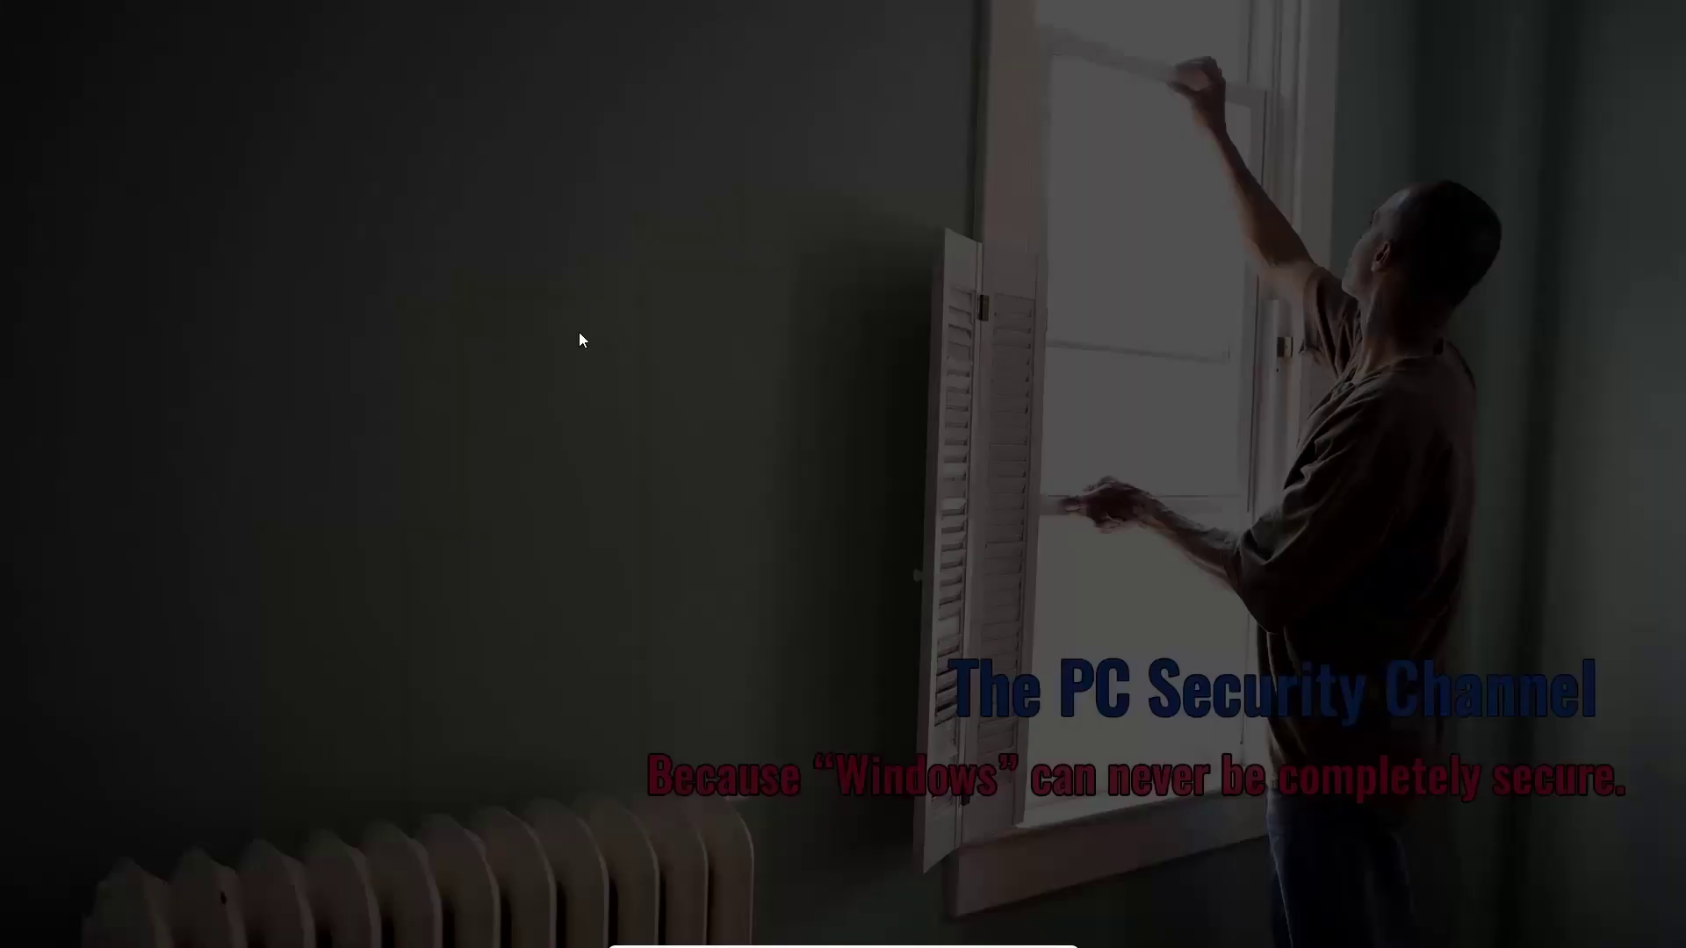
{"action": "left_click", "coordinate": [913, 494]}
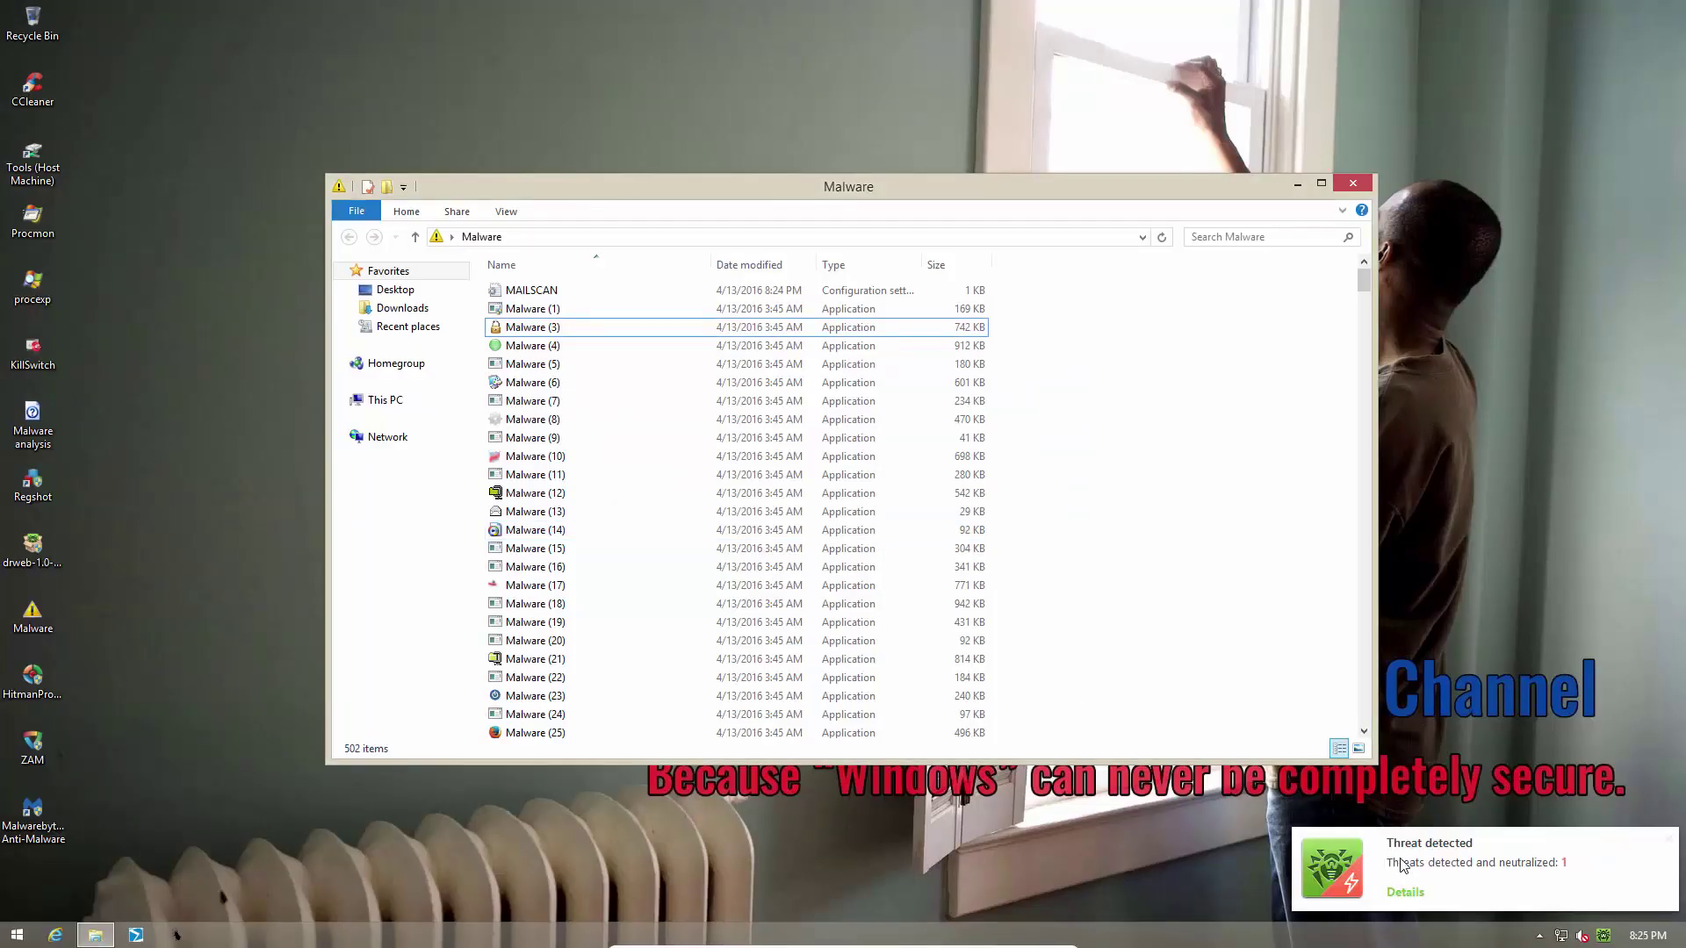
View the detected threat's details with a widened Path column, then dismiss the notification.
{"action": "left_click", "coordinate": [1405, 892]}
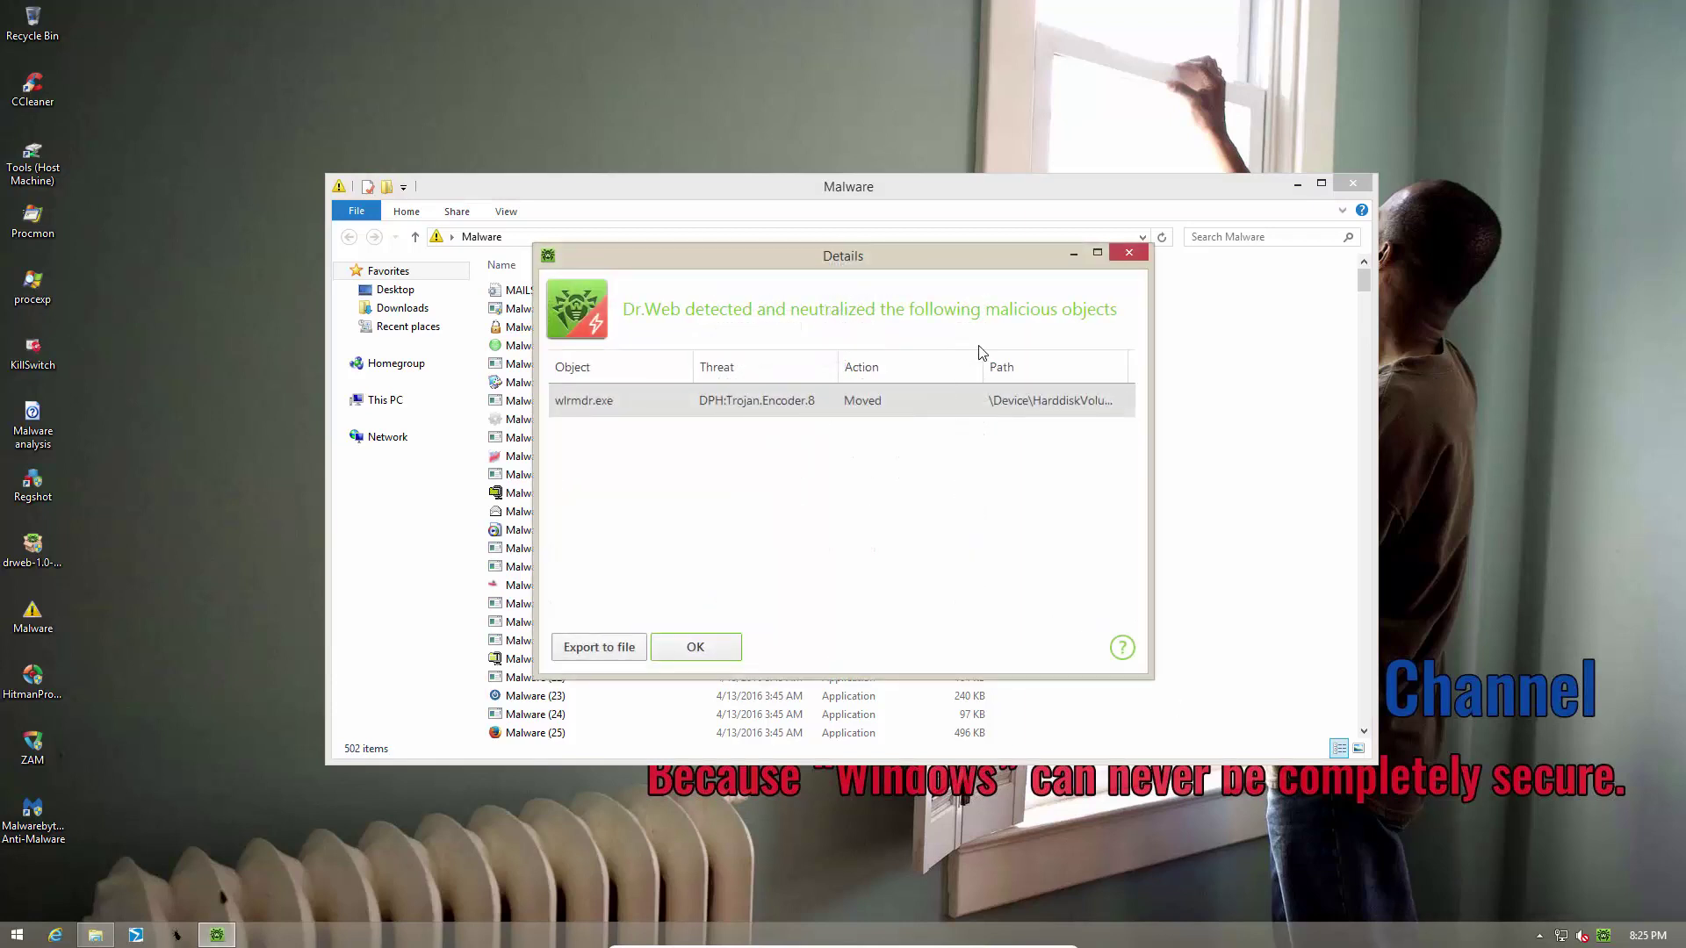
{"action": "left_click_drag", "start_coordinate": [982, 367], "coordinate": [1009, 367]}
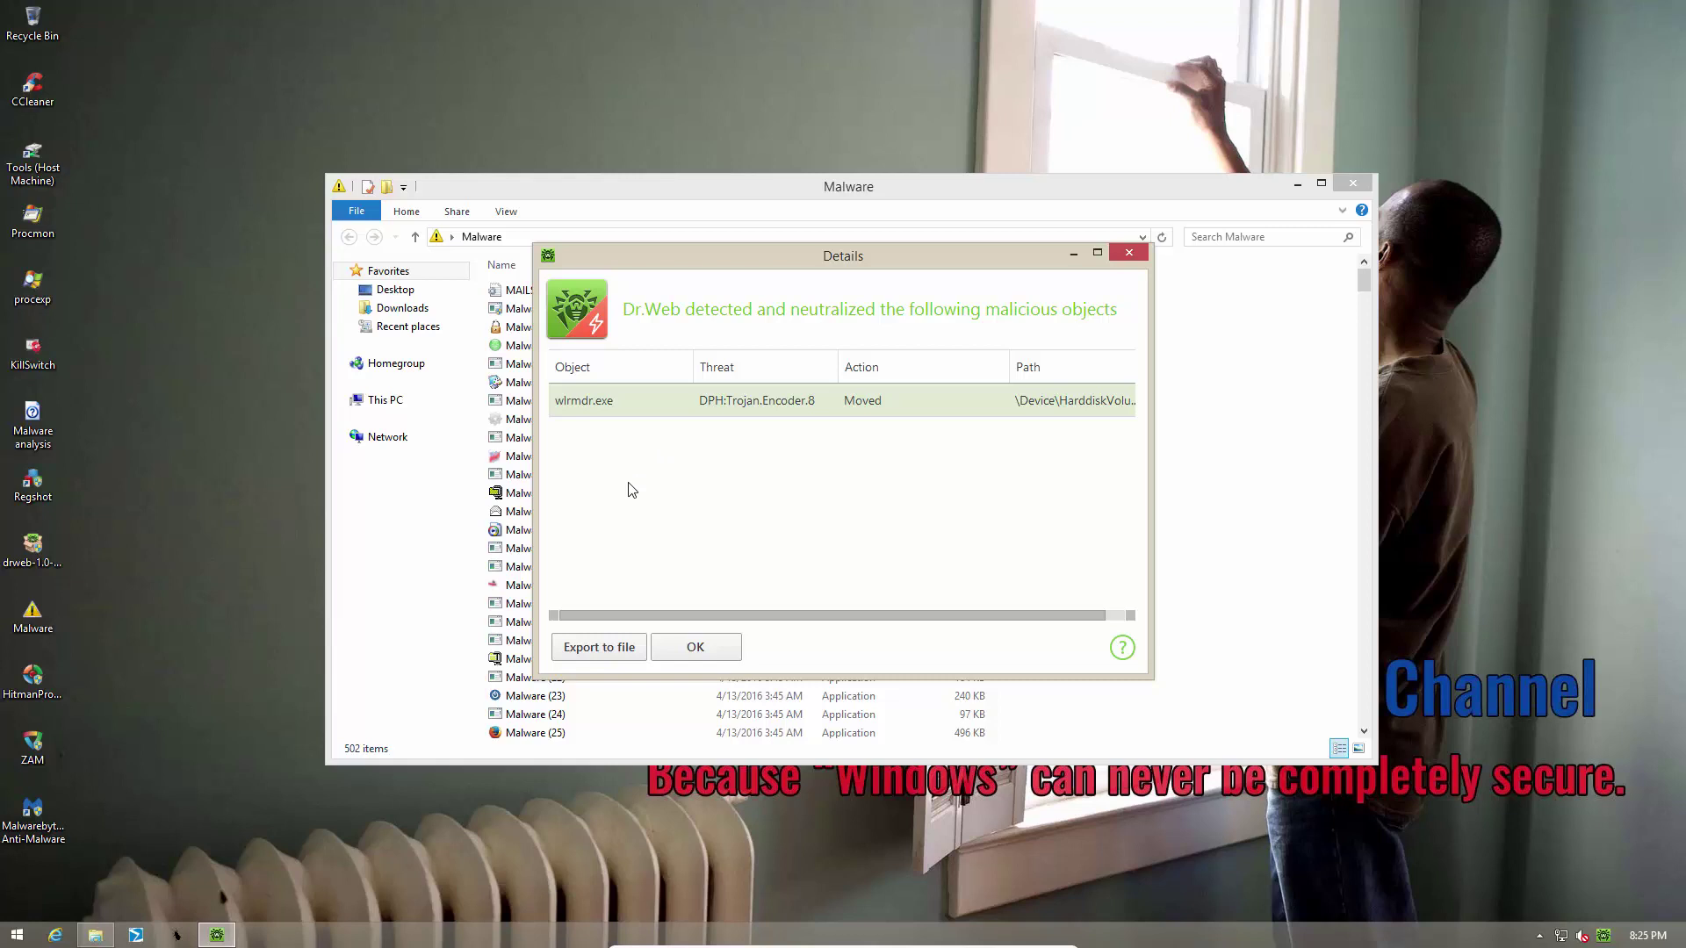
{"action": "left_click", "coordinate": [690, 649]}
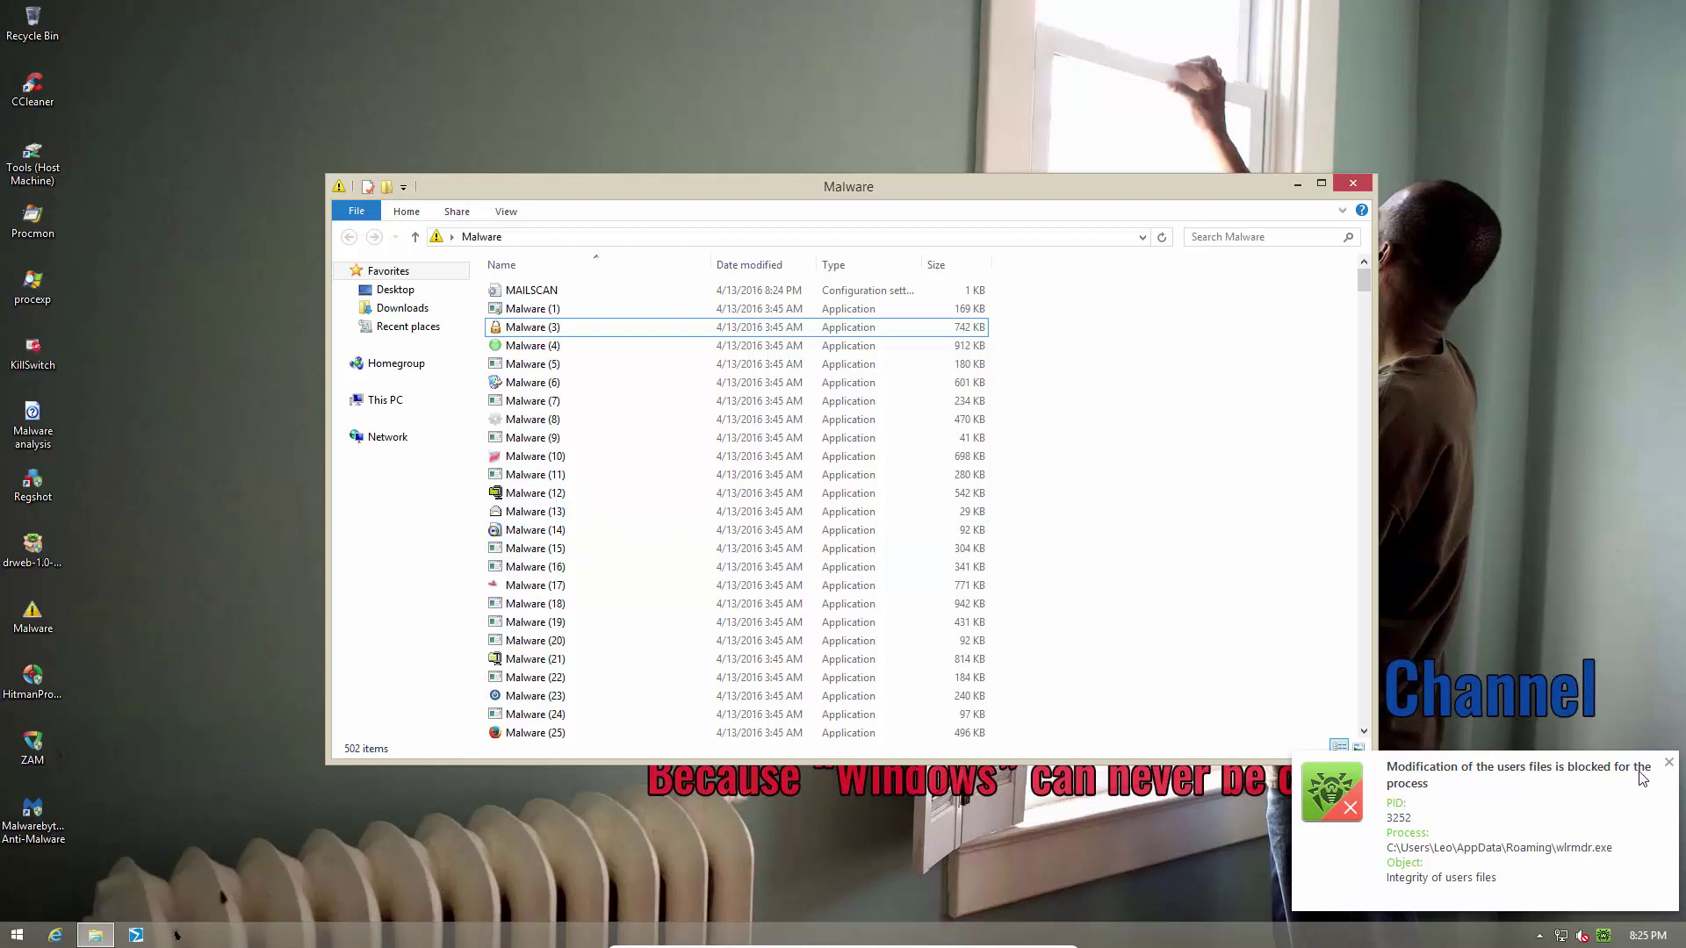
{"action": "left_click", "coordinate": [1668, 762]}
Run Malware (4) with admin rights, then select Malware (5) and the new Malware (5)Srv file.
{"action": "left_click", "coordinate": [573, 347]}
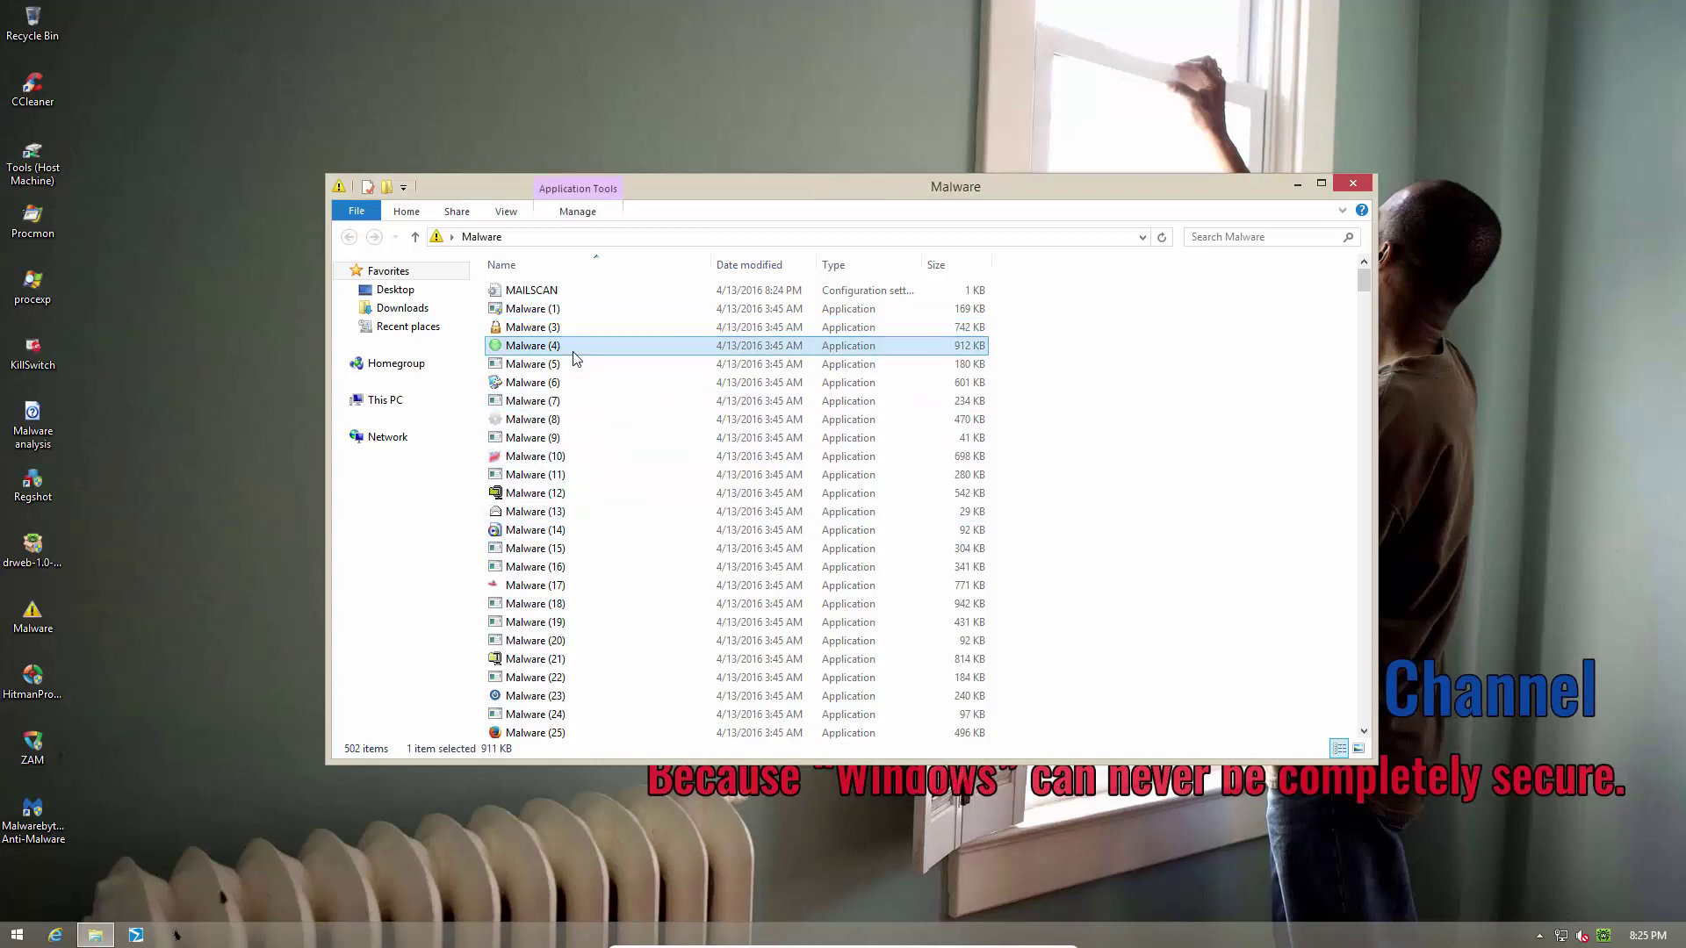
{"action": "double_click", "coordinate": [573, 351]}
{"action": "left_click", "coordinate": [929, 506]}
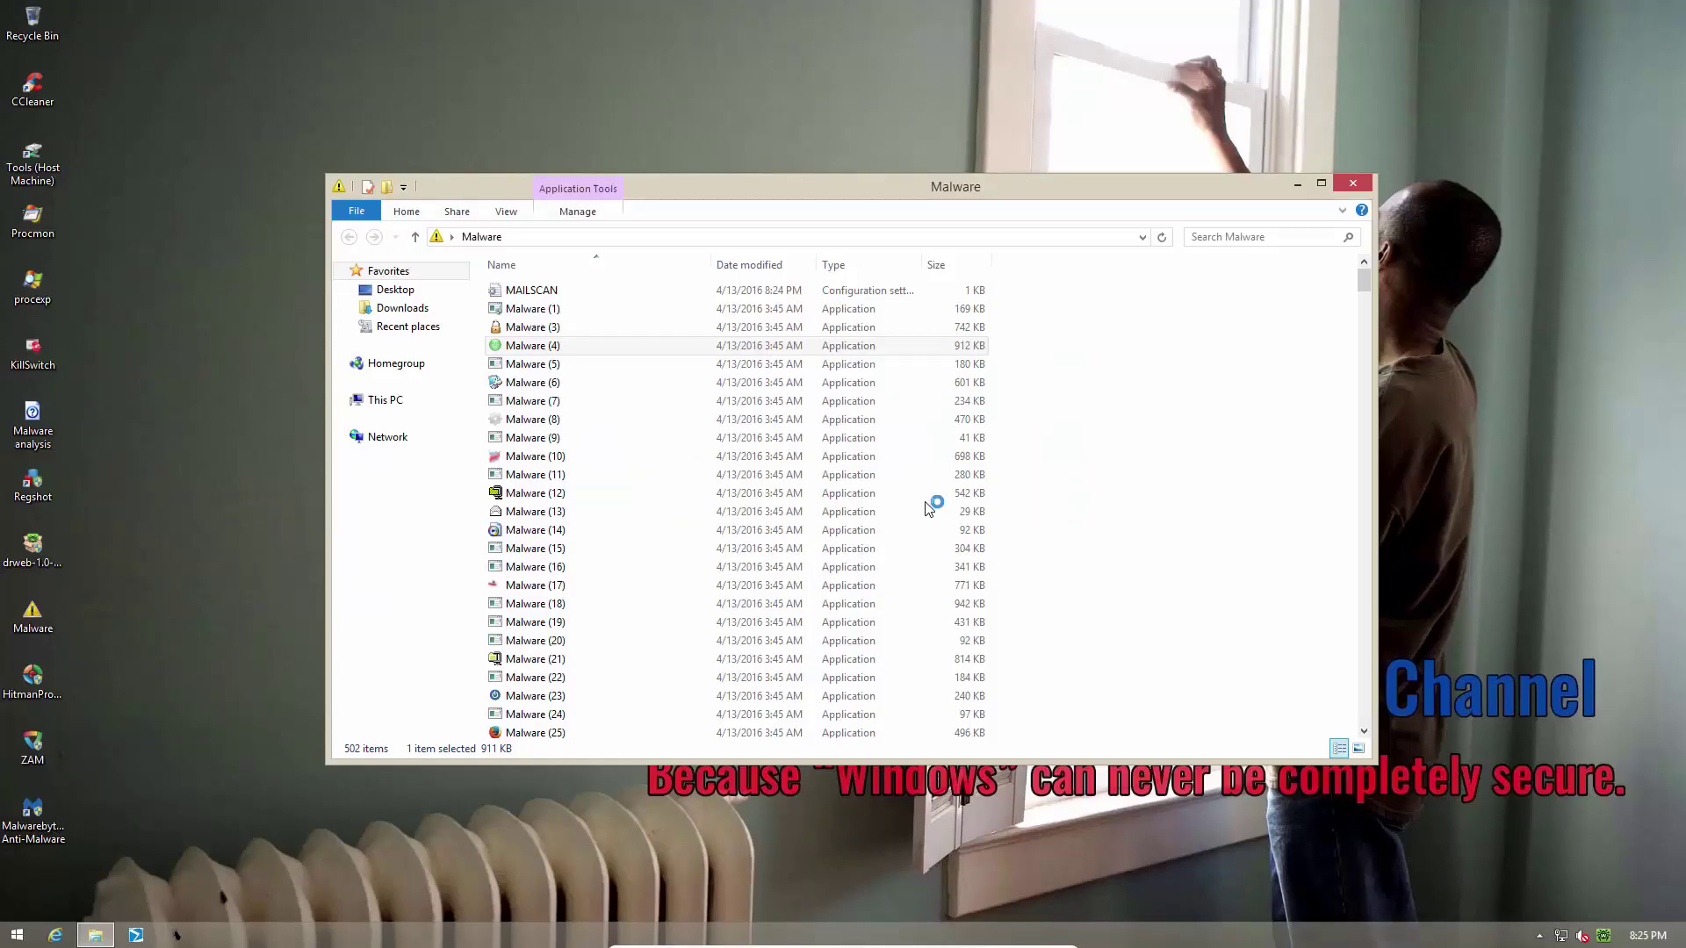
{"action": "left_click", "coordinate": [572, 366]}
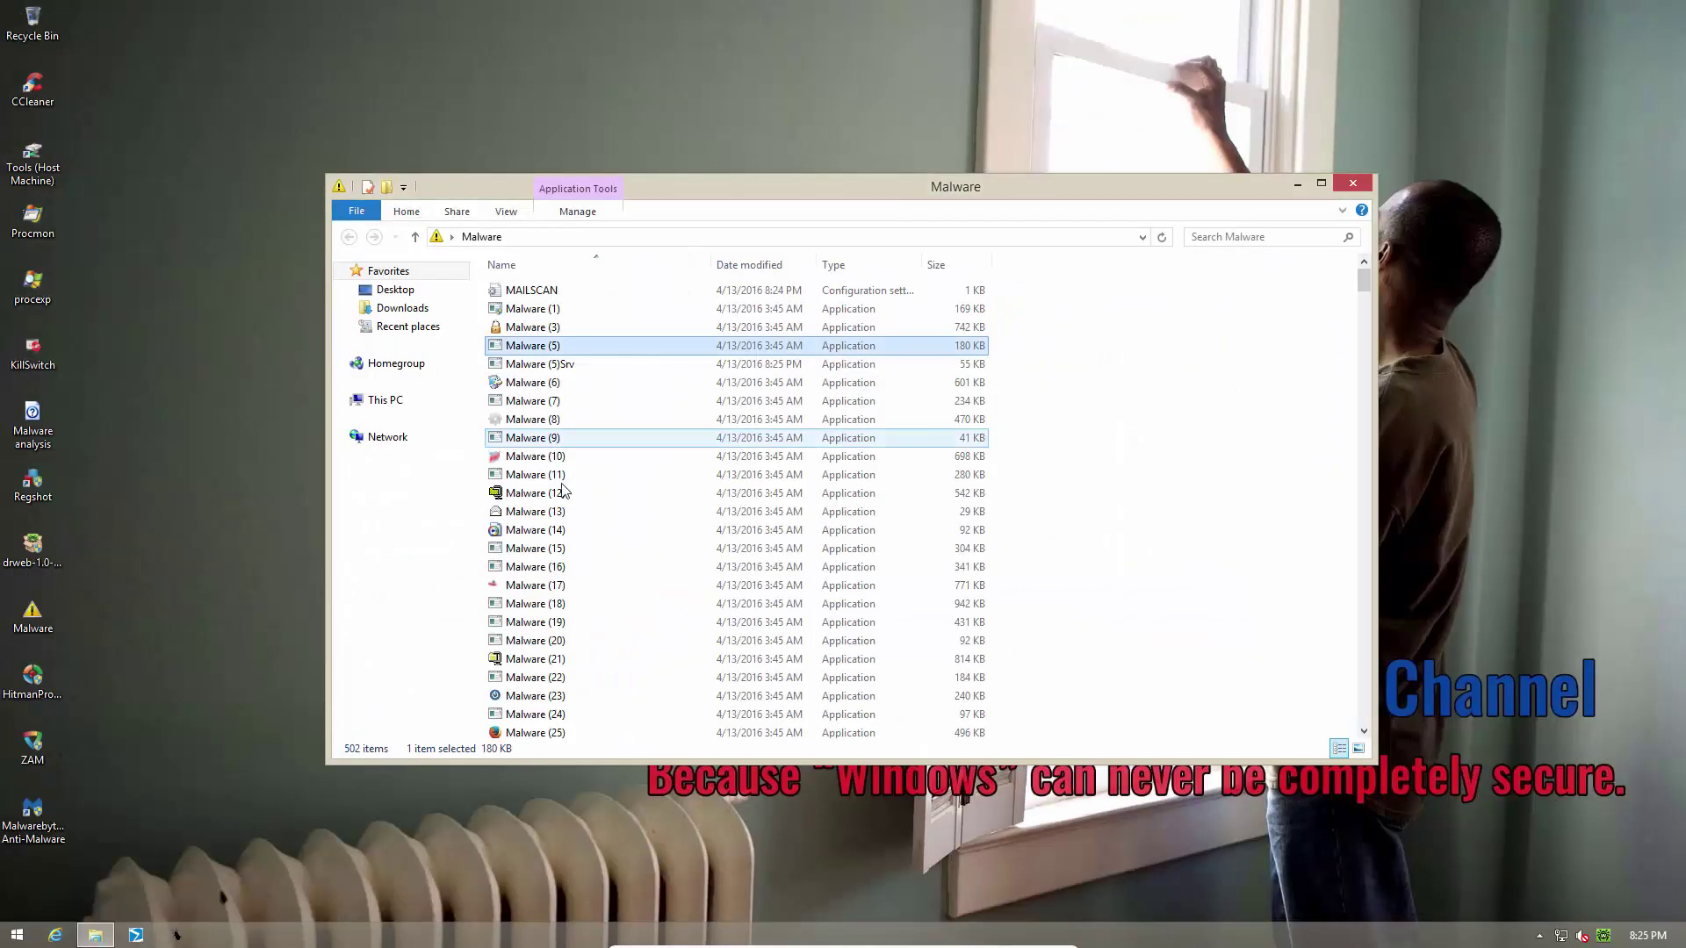
{"action": "left_click", "coordinate": [531, 363]}
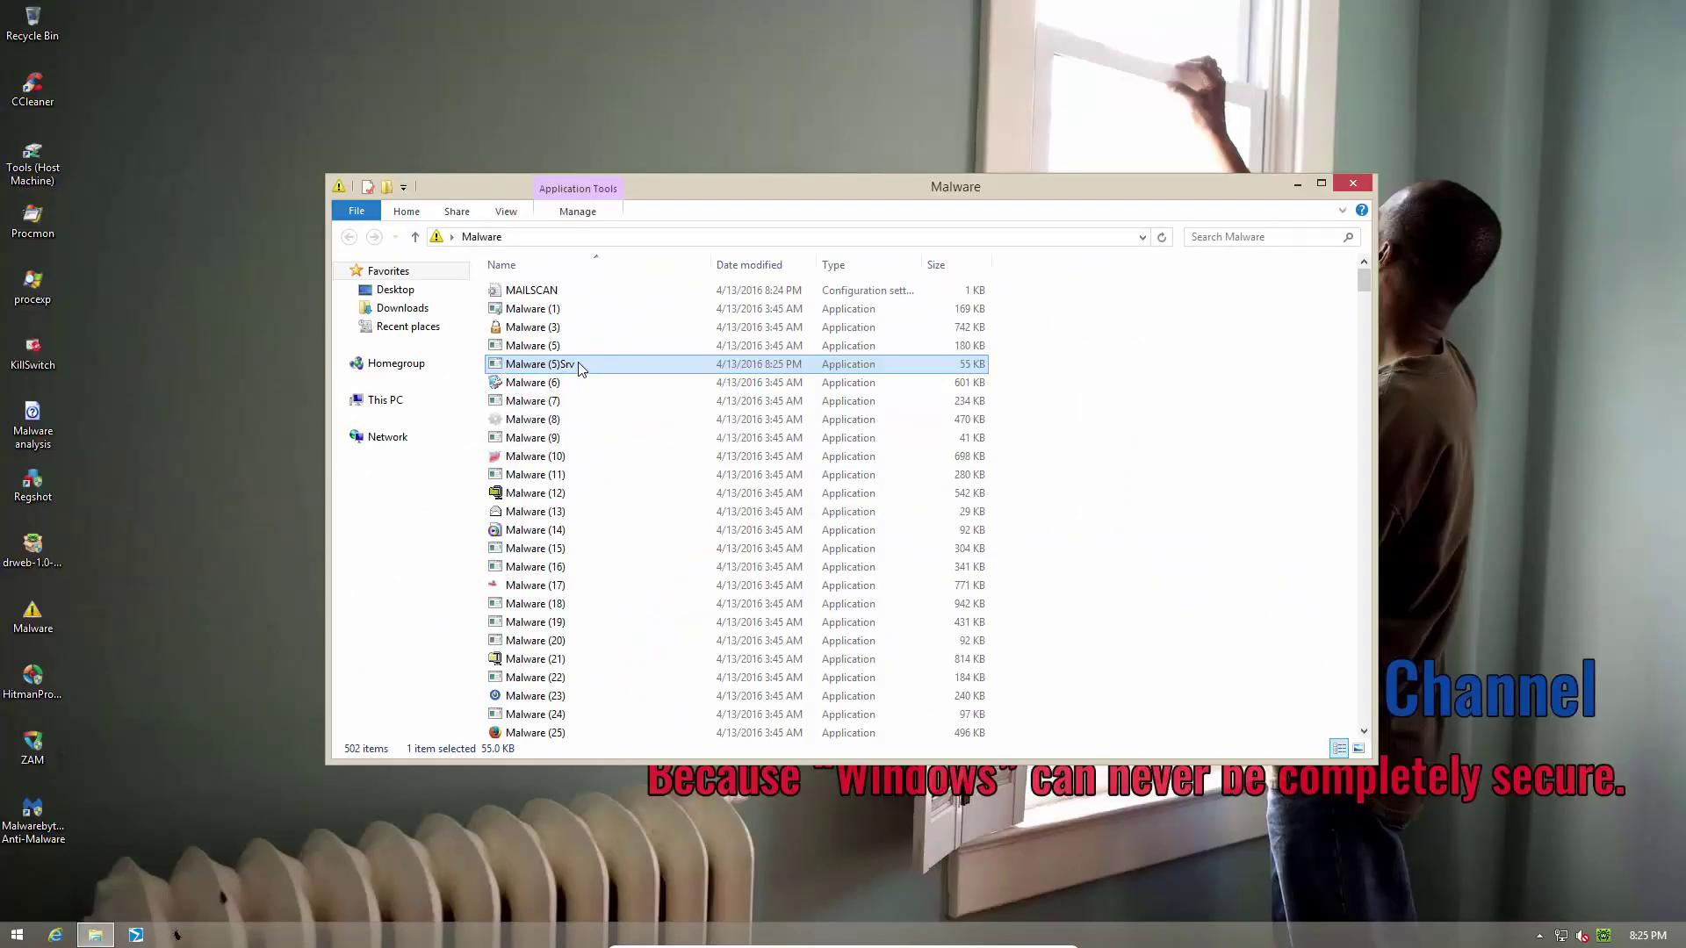
Run Malware (6), (7) and (10), closing crash dialogs, and view Malware (10).exe neutralization details.
{"action": "double_click", "coordinate": [520, 384]}
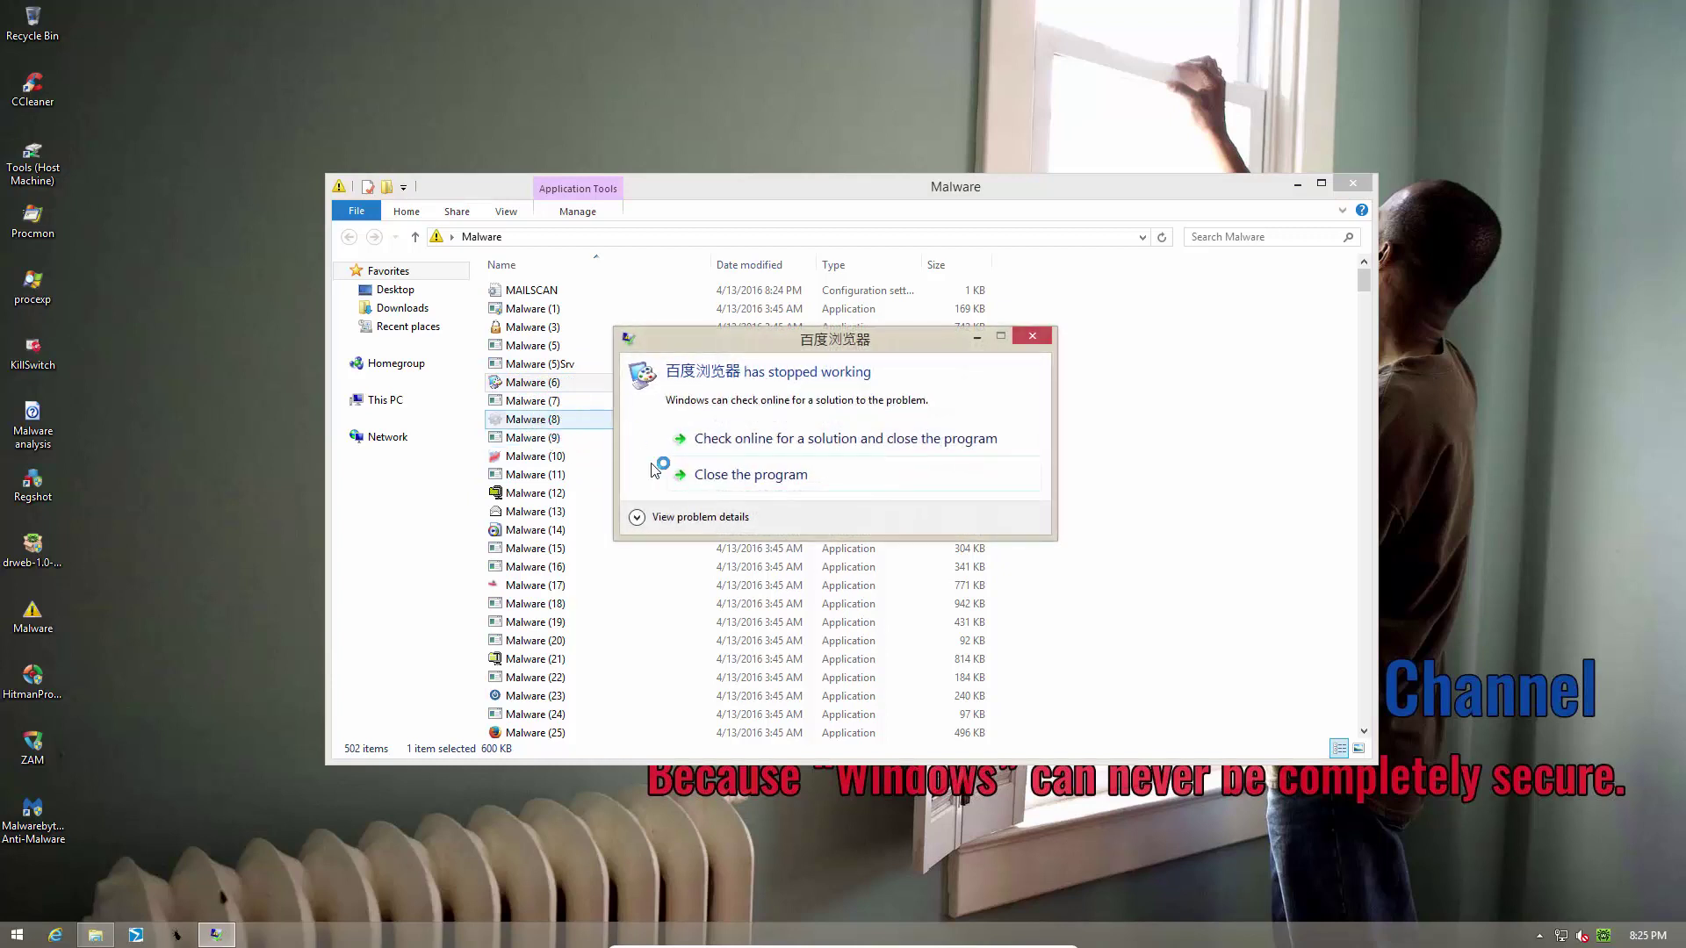
{"action": "left_click", "coordinate": [688, 474]}
{"action": "double_click", "coordinate": [532, 401]}
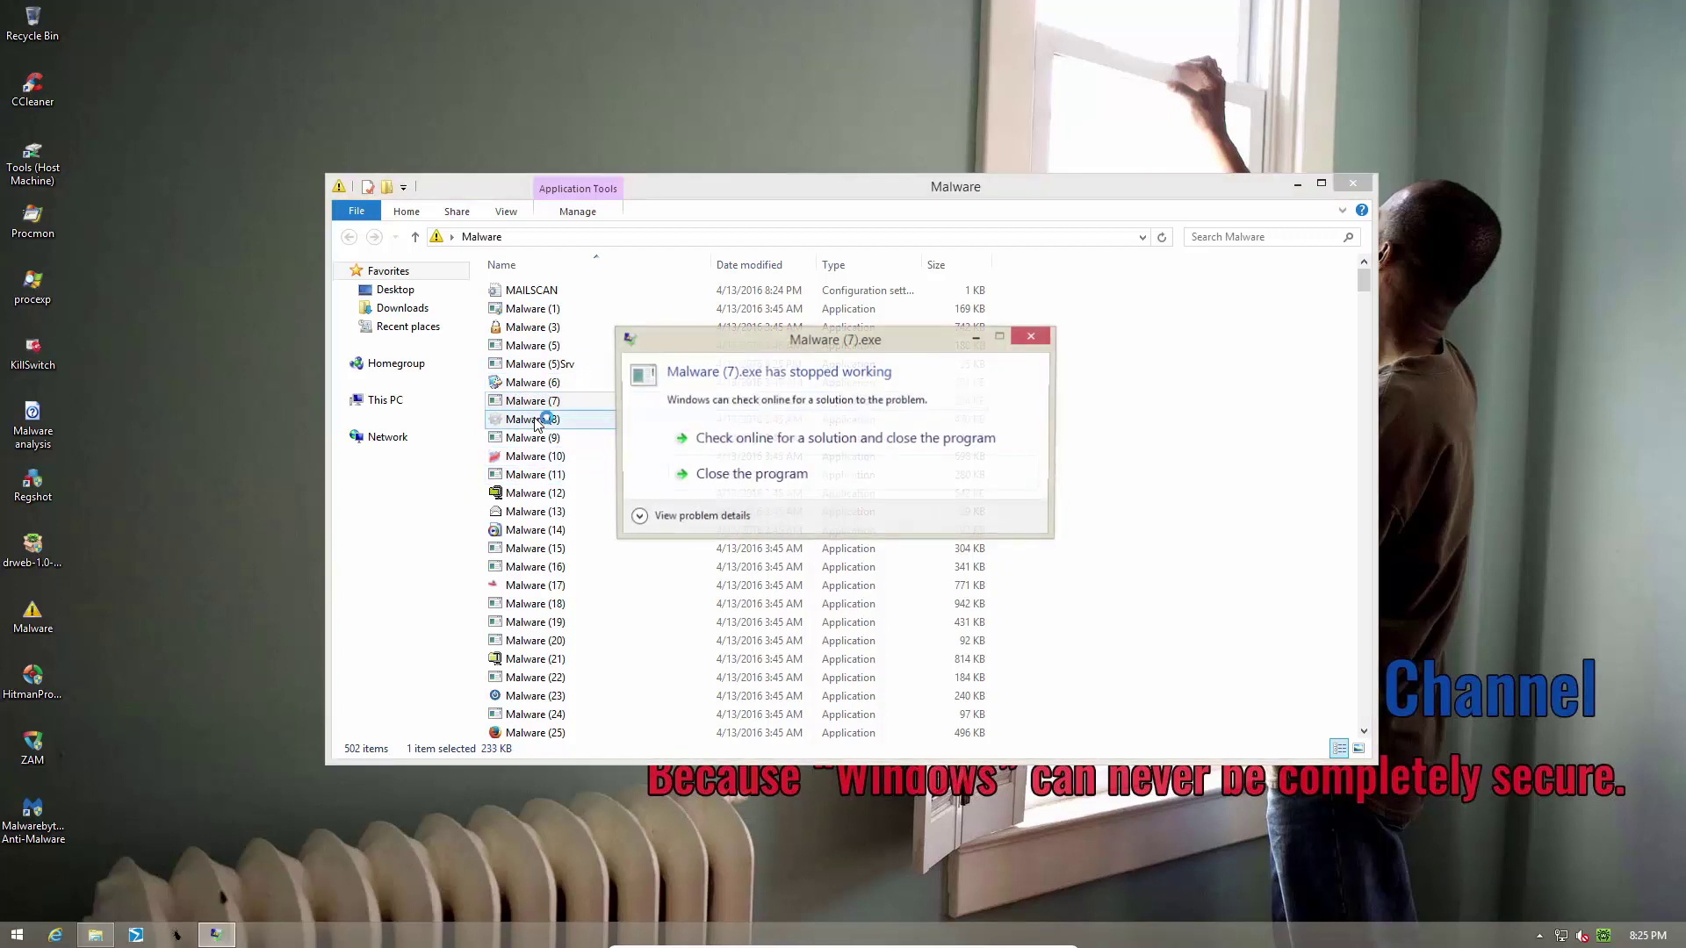
{"action": "left_click", "coordinate": [742, 577]}
{"action": "double_click", "coordinate": [533, 457]}
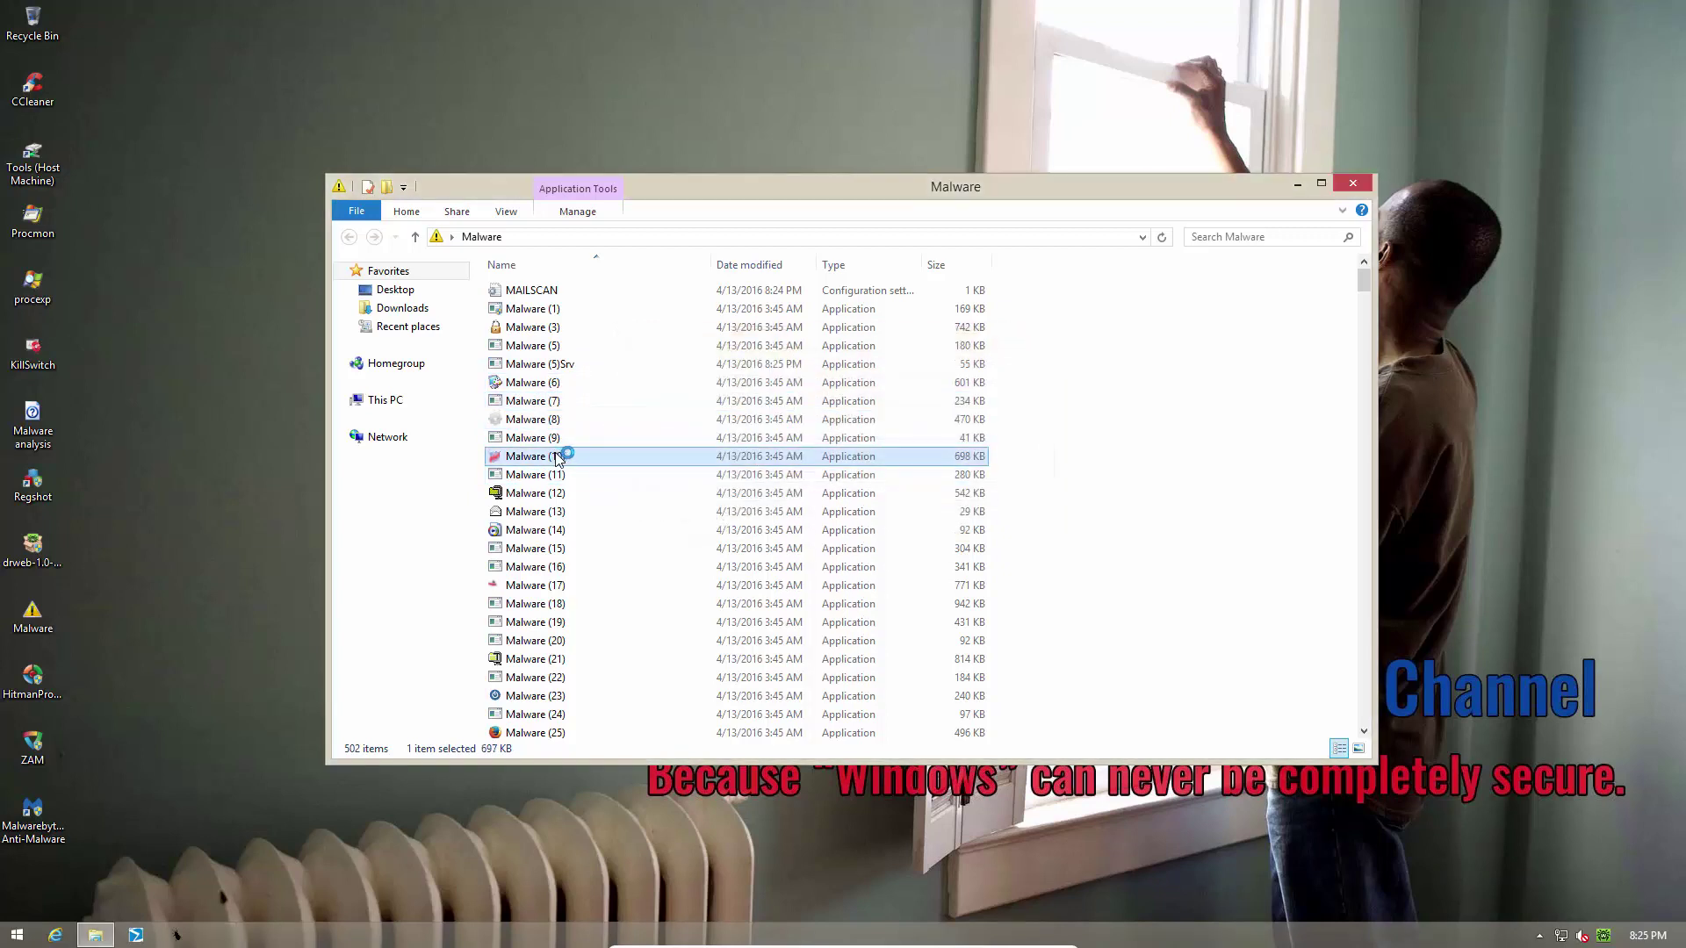
{"action": "left_click", "coordinate": [1397, 891]}
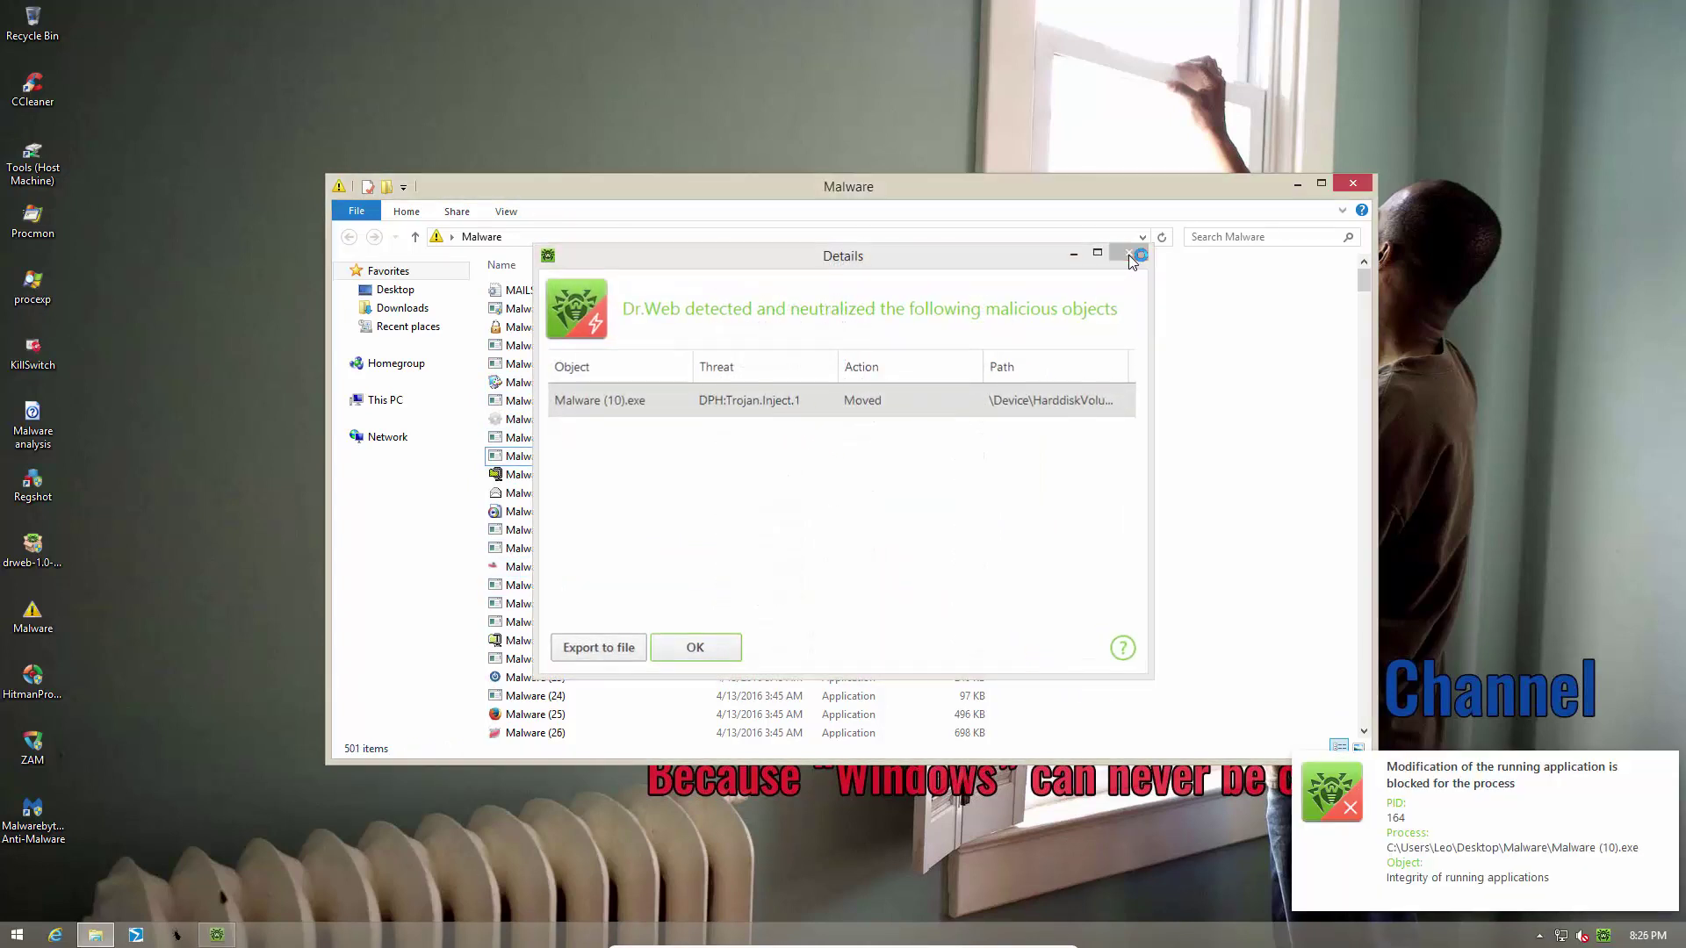
Close the threat report, the Dr.Web blocking notice and the runtime error near Malware (12).
{"action": "left_click", "coordinate": [1129, 254]}
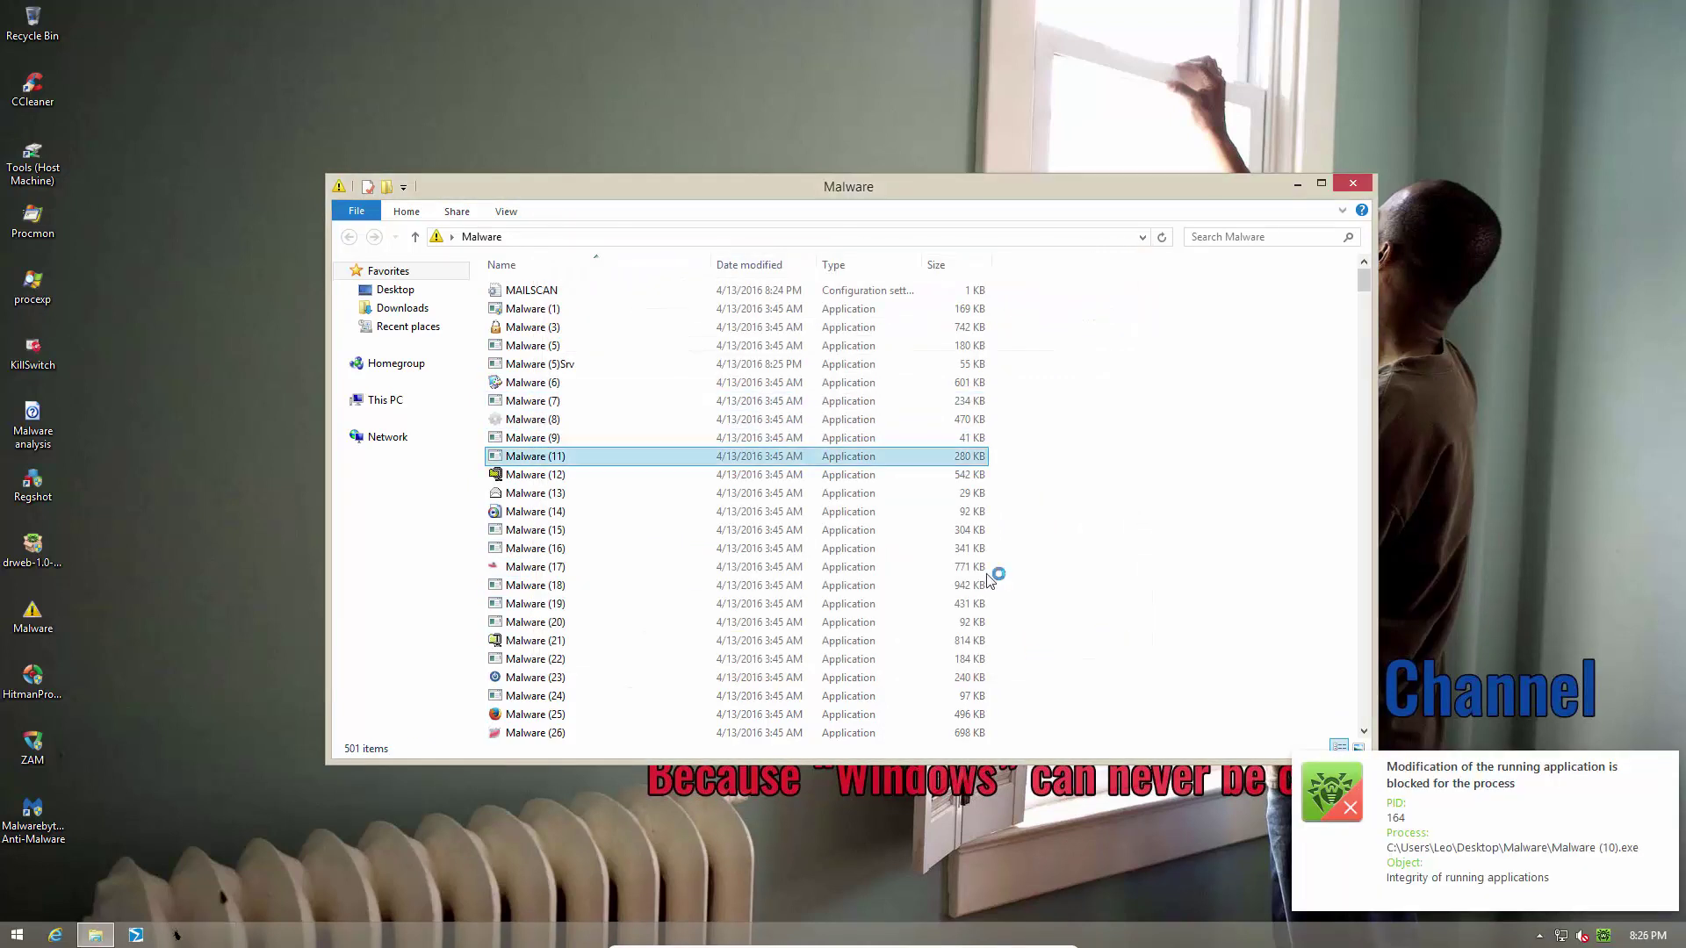
{"action": "left_click", "coordinate": [1667, 763]}
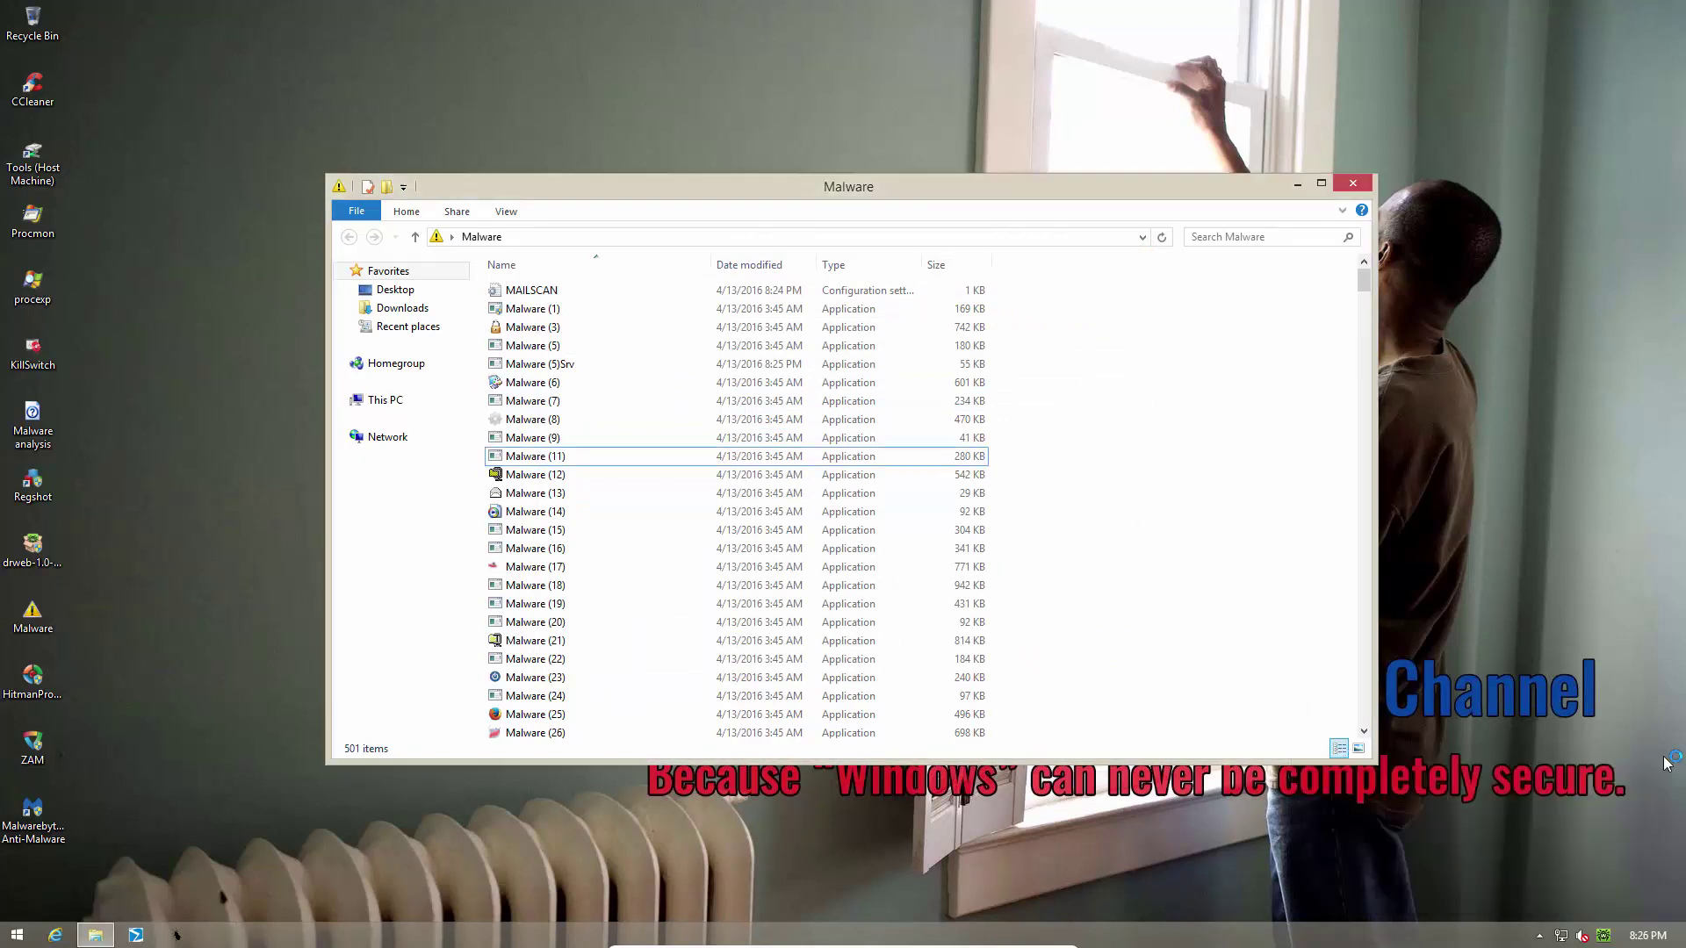
{"action": "left_click", "coordinate": [524, 475]}
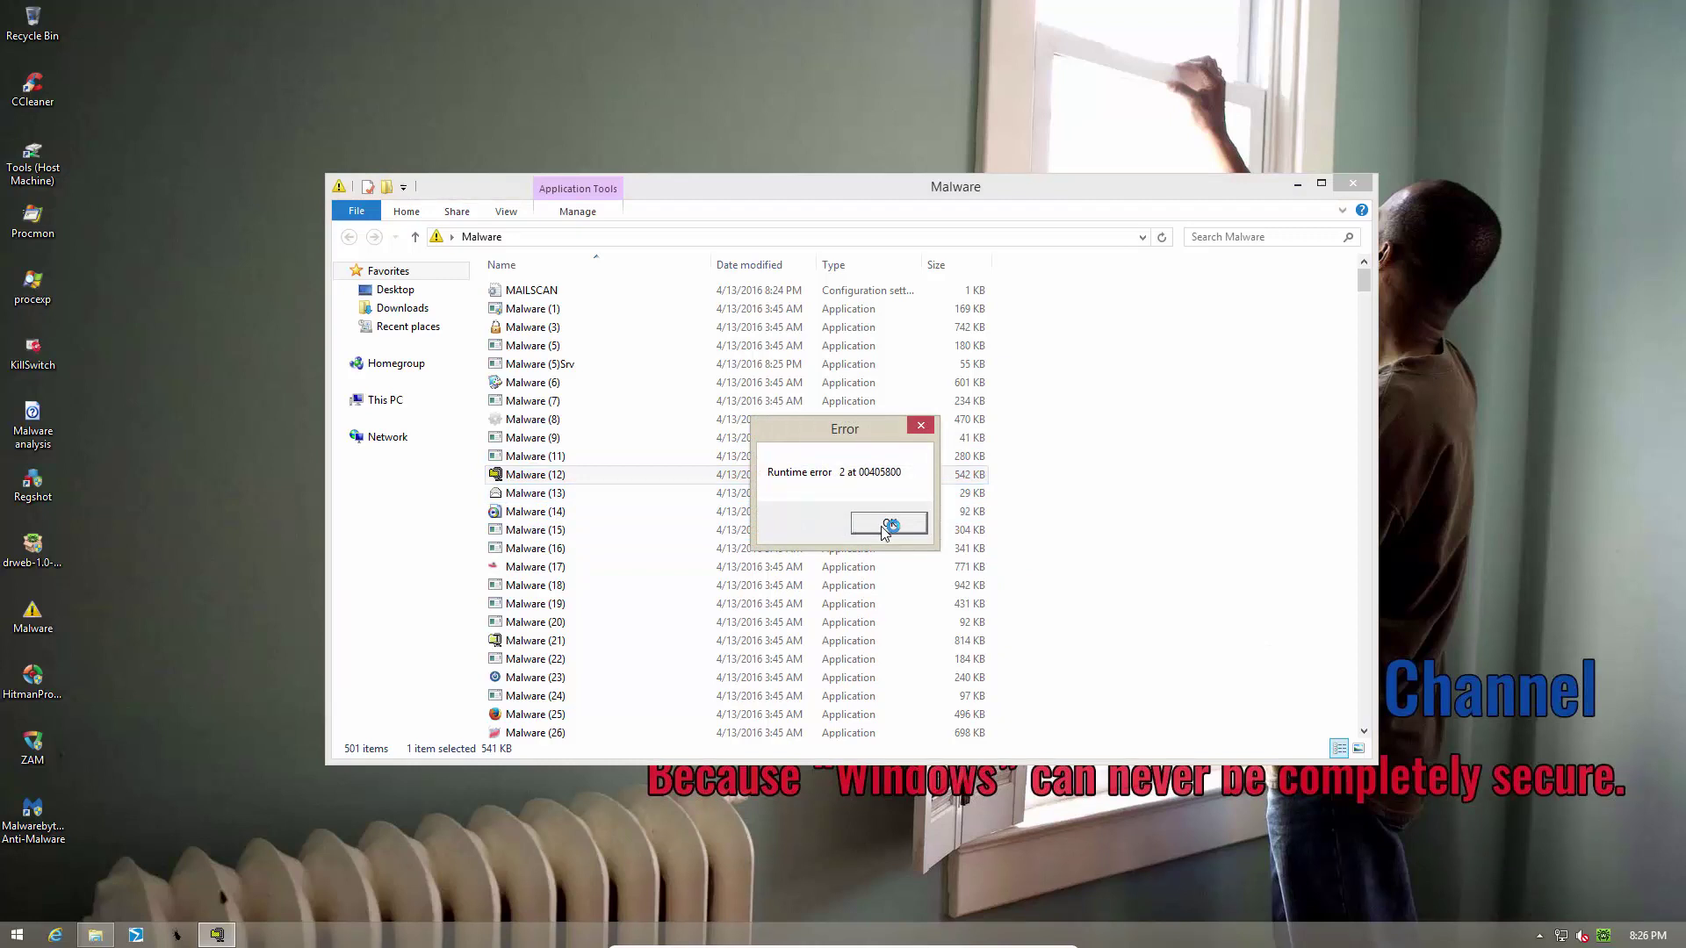
{"action": "left_click", "coordinate": [889, 524]}
Run Malware (14), (15), (17) and (19), then dismiss Dr.Web's blocking notification.
{"action": "double_click", "coordinate": [556, 512]}
{"action": "double_click", "coordinate": [556, 531]}
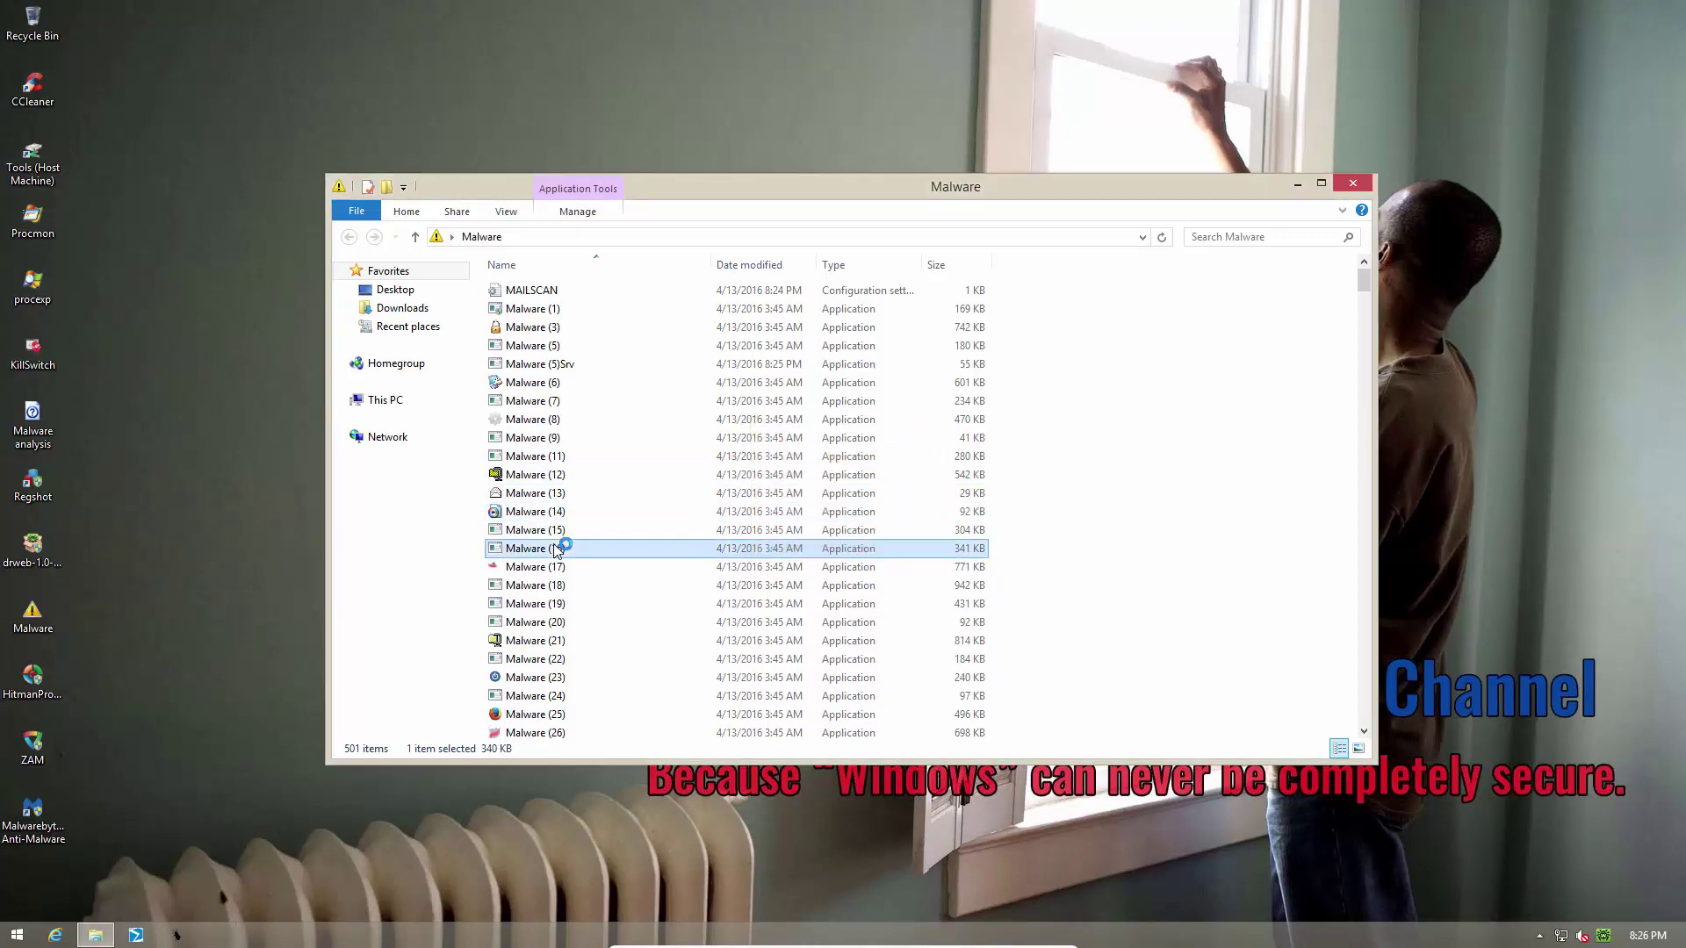
{"action": "double_click", "coordinate": [556, 567]}
{"action": "double_click", "coordinate": [553, 604]}
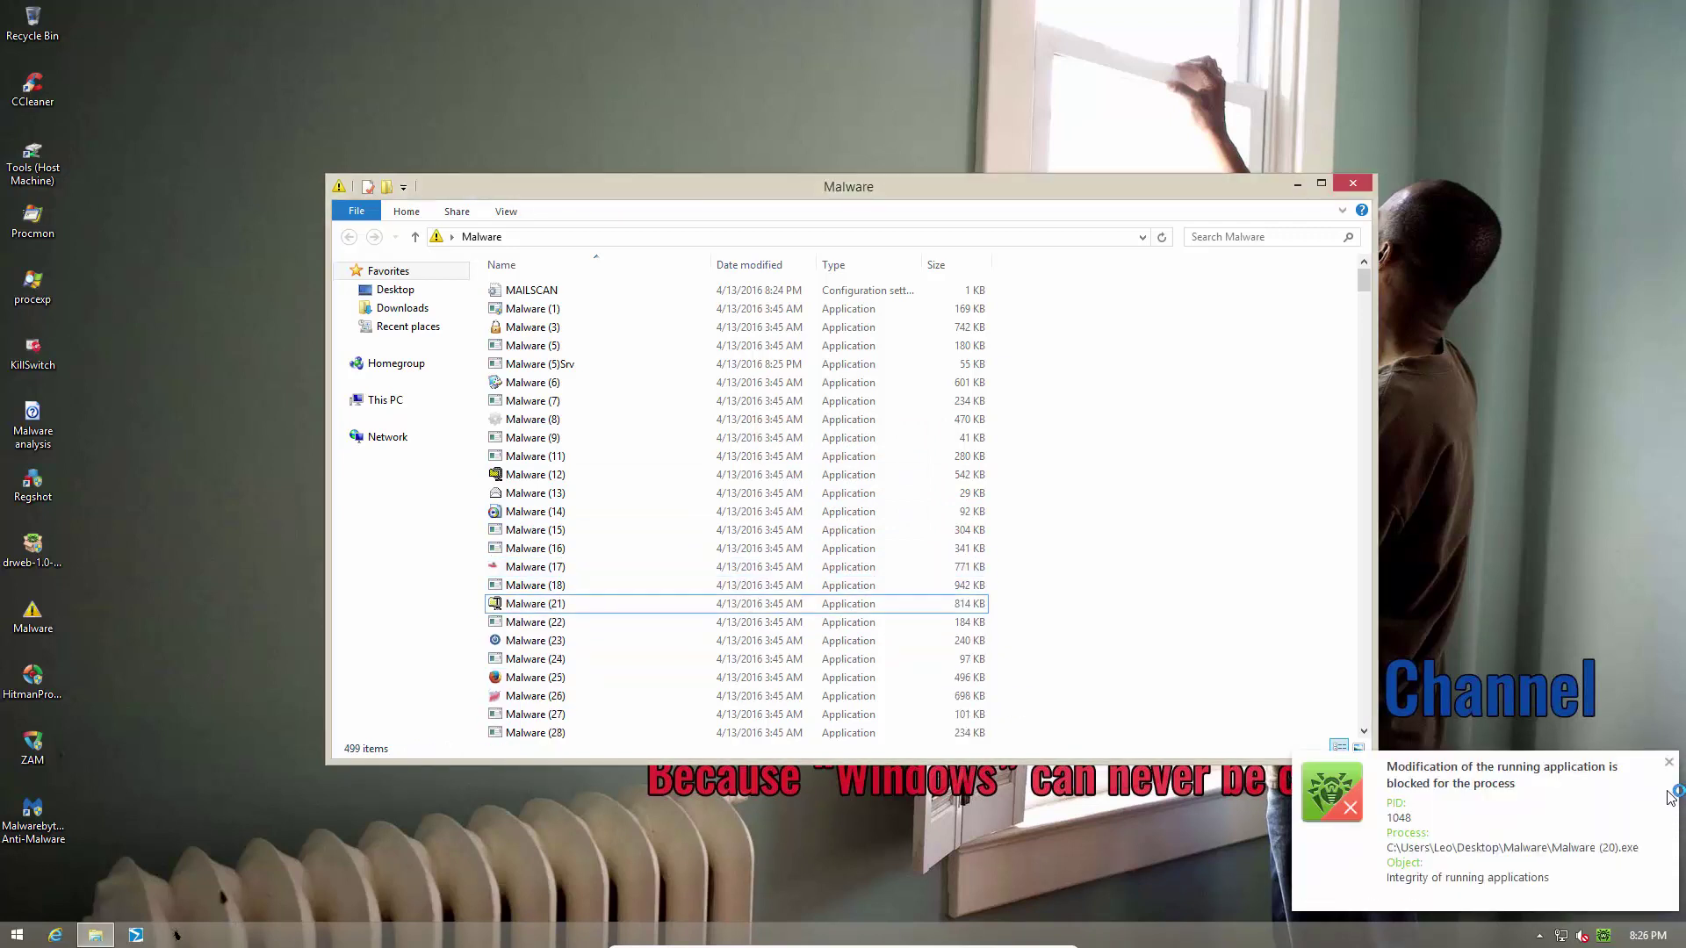
{"action": "left_click", "coordinate": [1669, 761]}
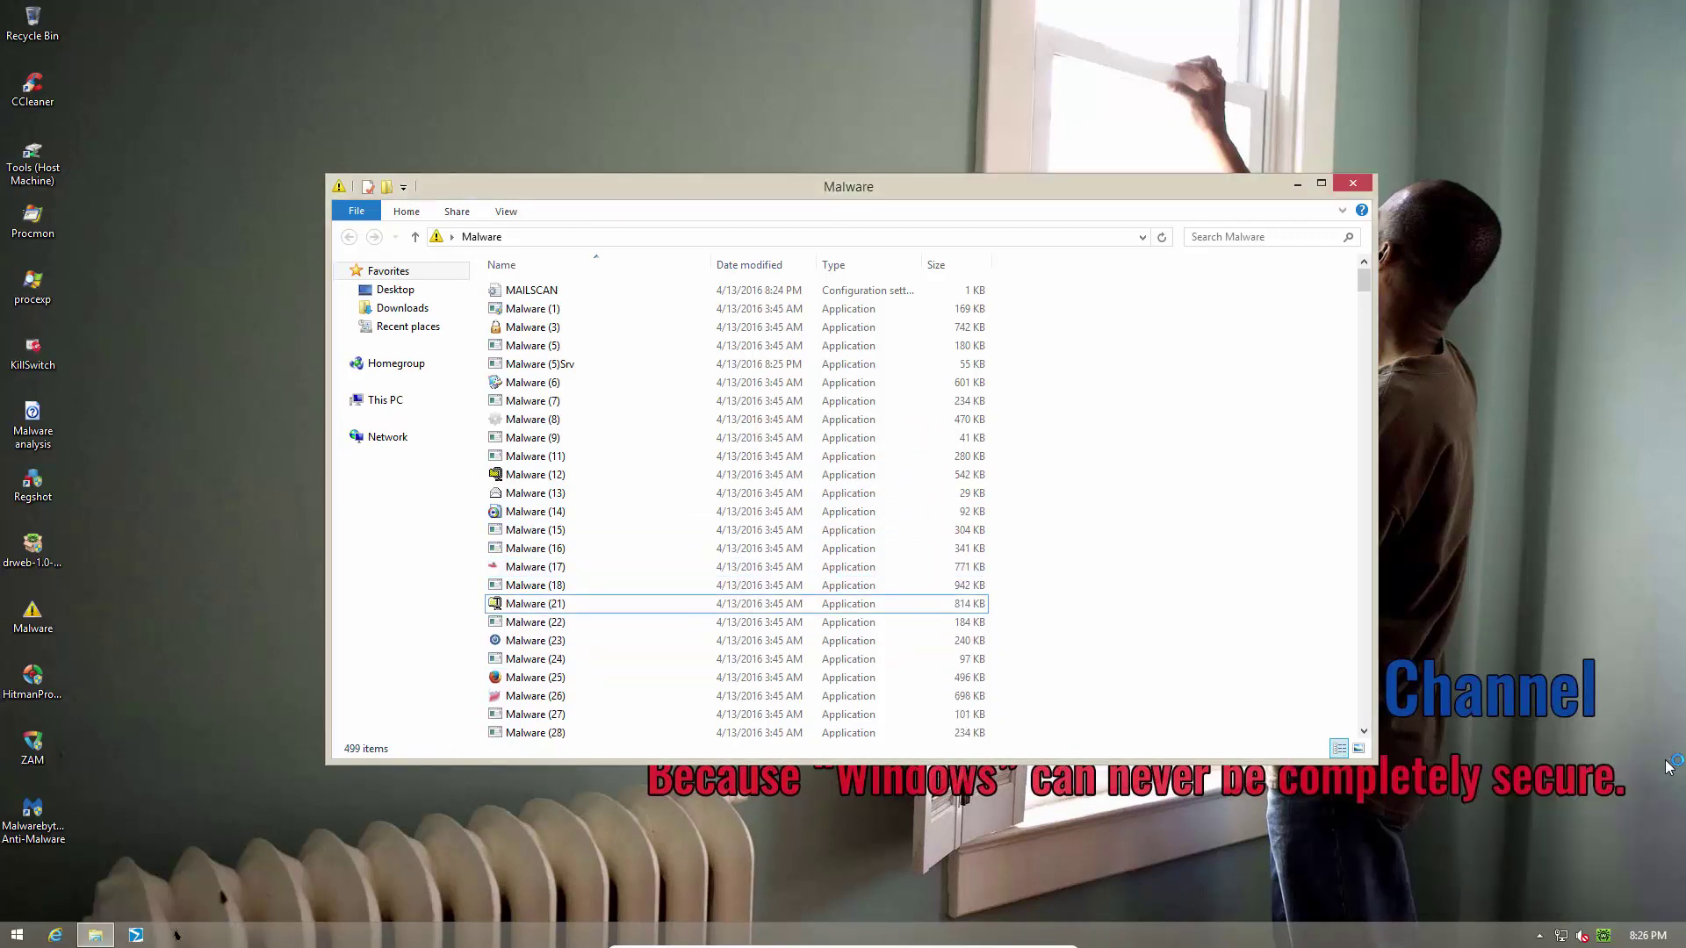
Select Malware (22) and (23) and dismiss the blocked-modification notification.
{"action": "left_click", "coordinate": [537, 629]}
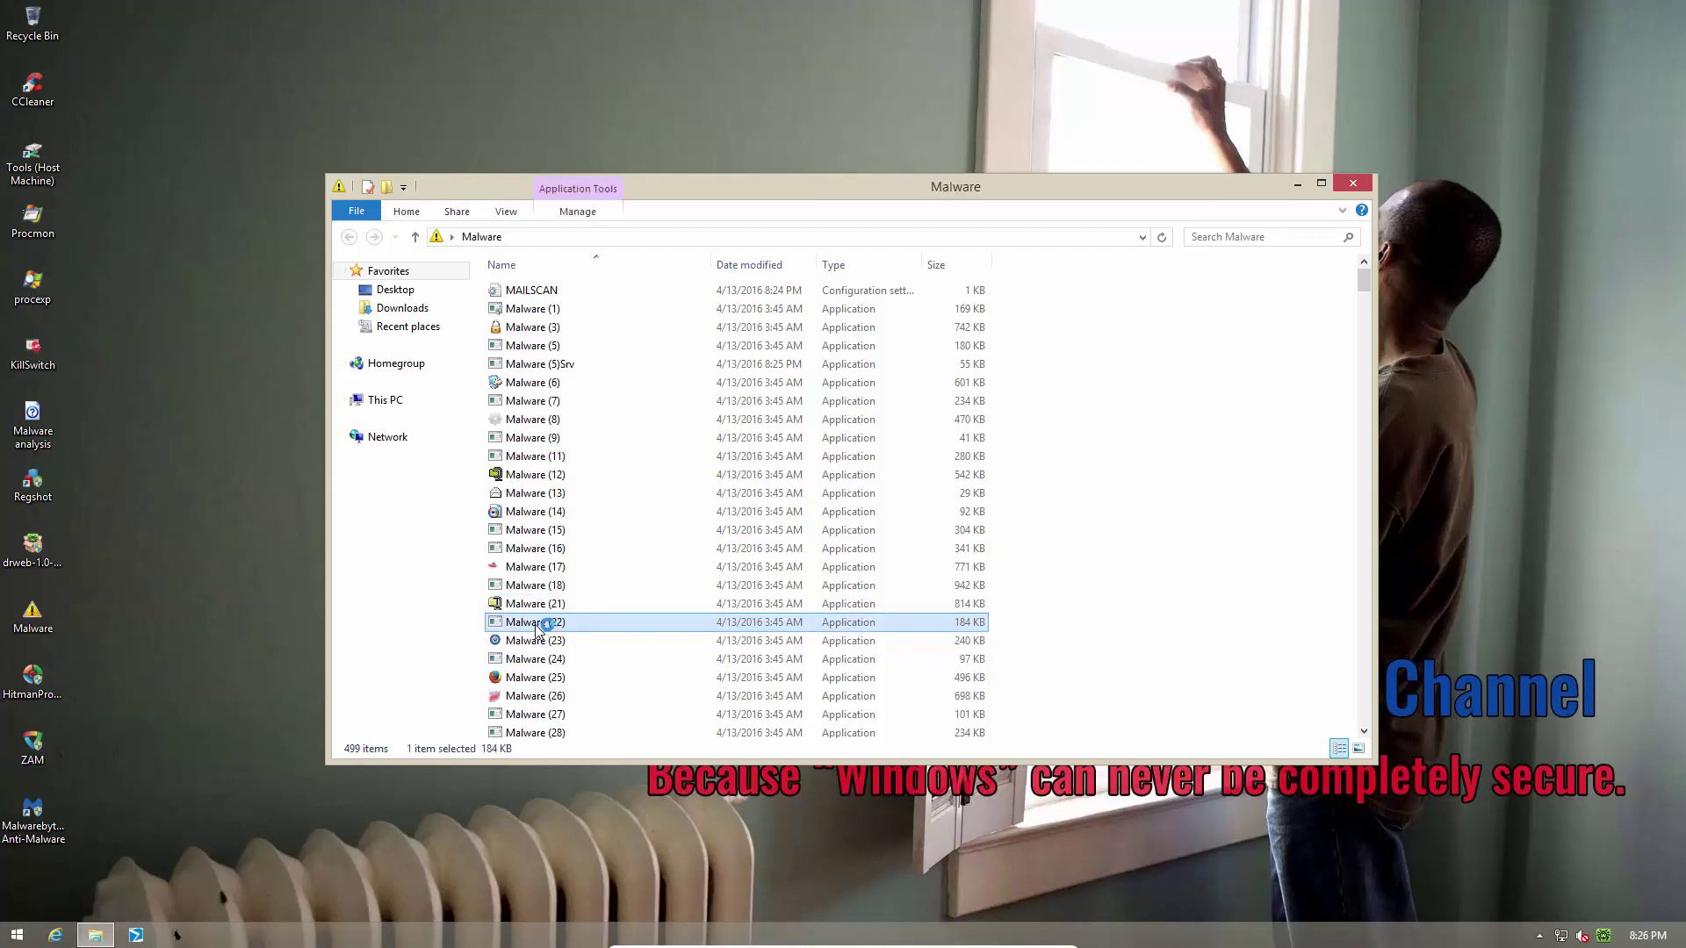
{"action": "left_click", "coordinate": [543, 647]}
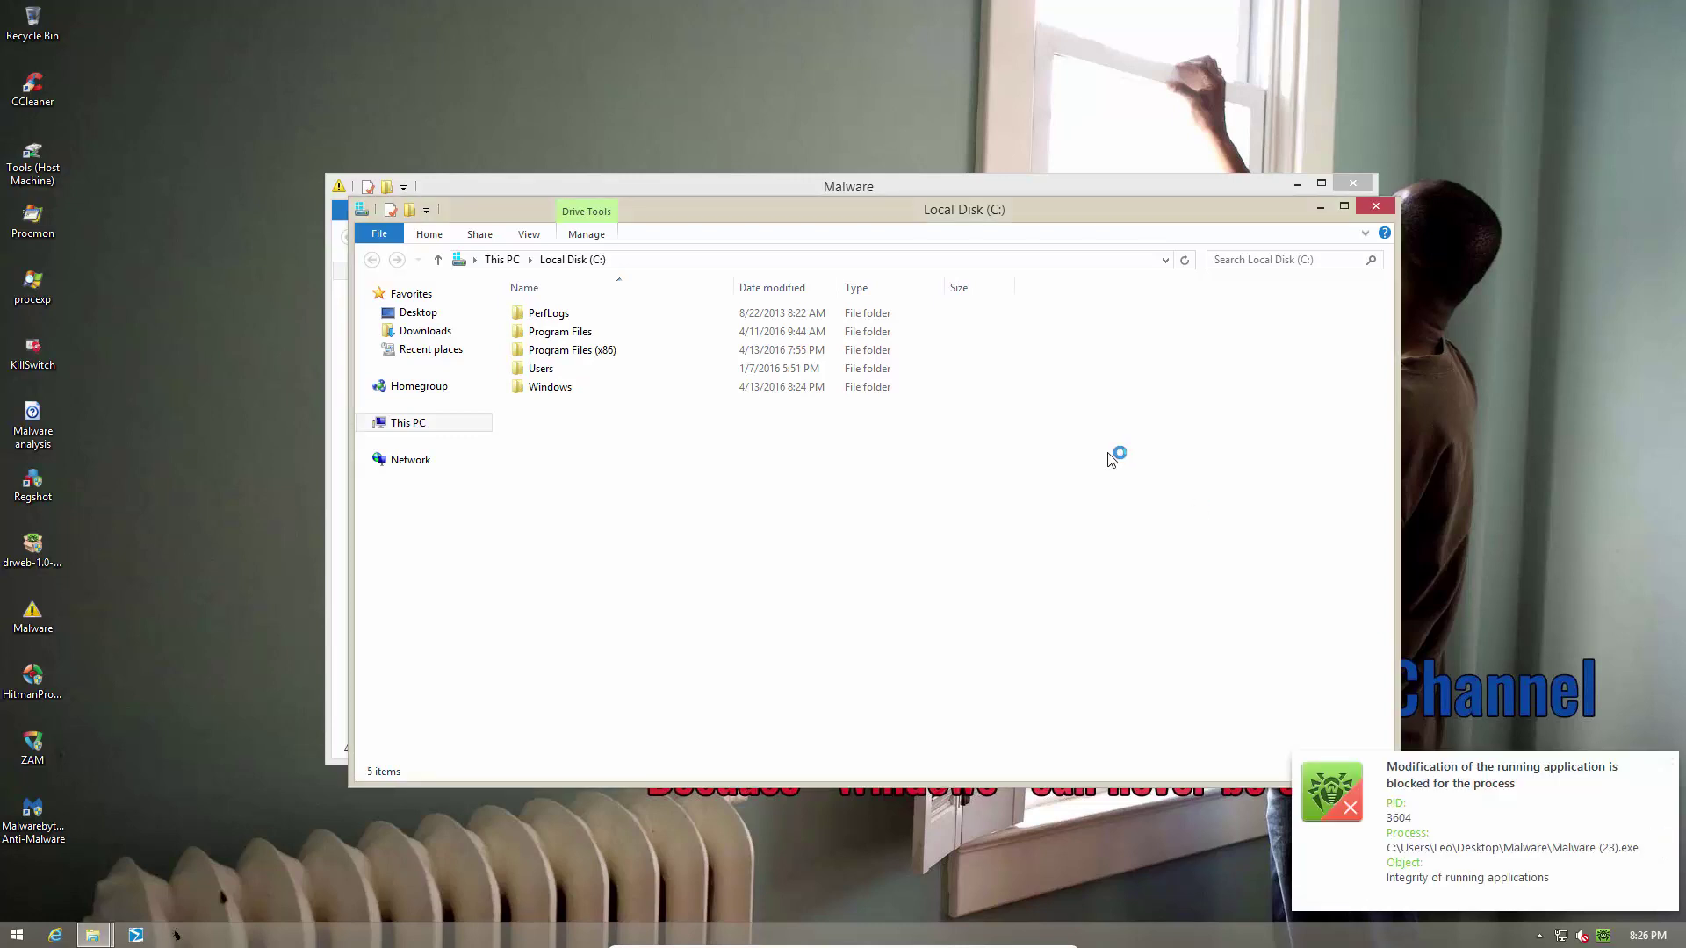
{"action": "left_click", "coordinate": [1669, 762]}
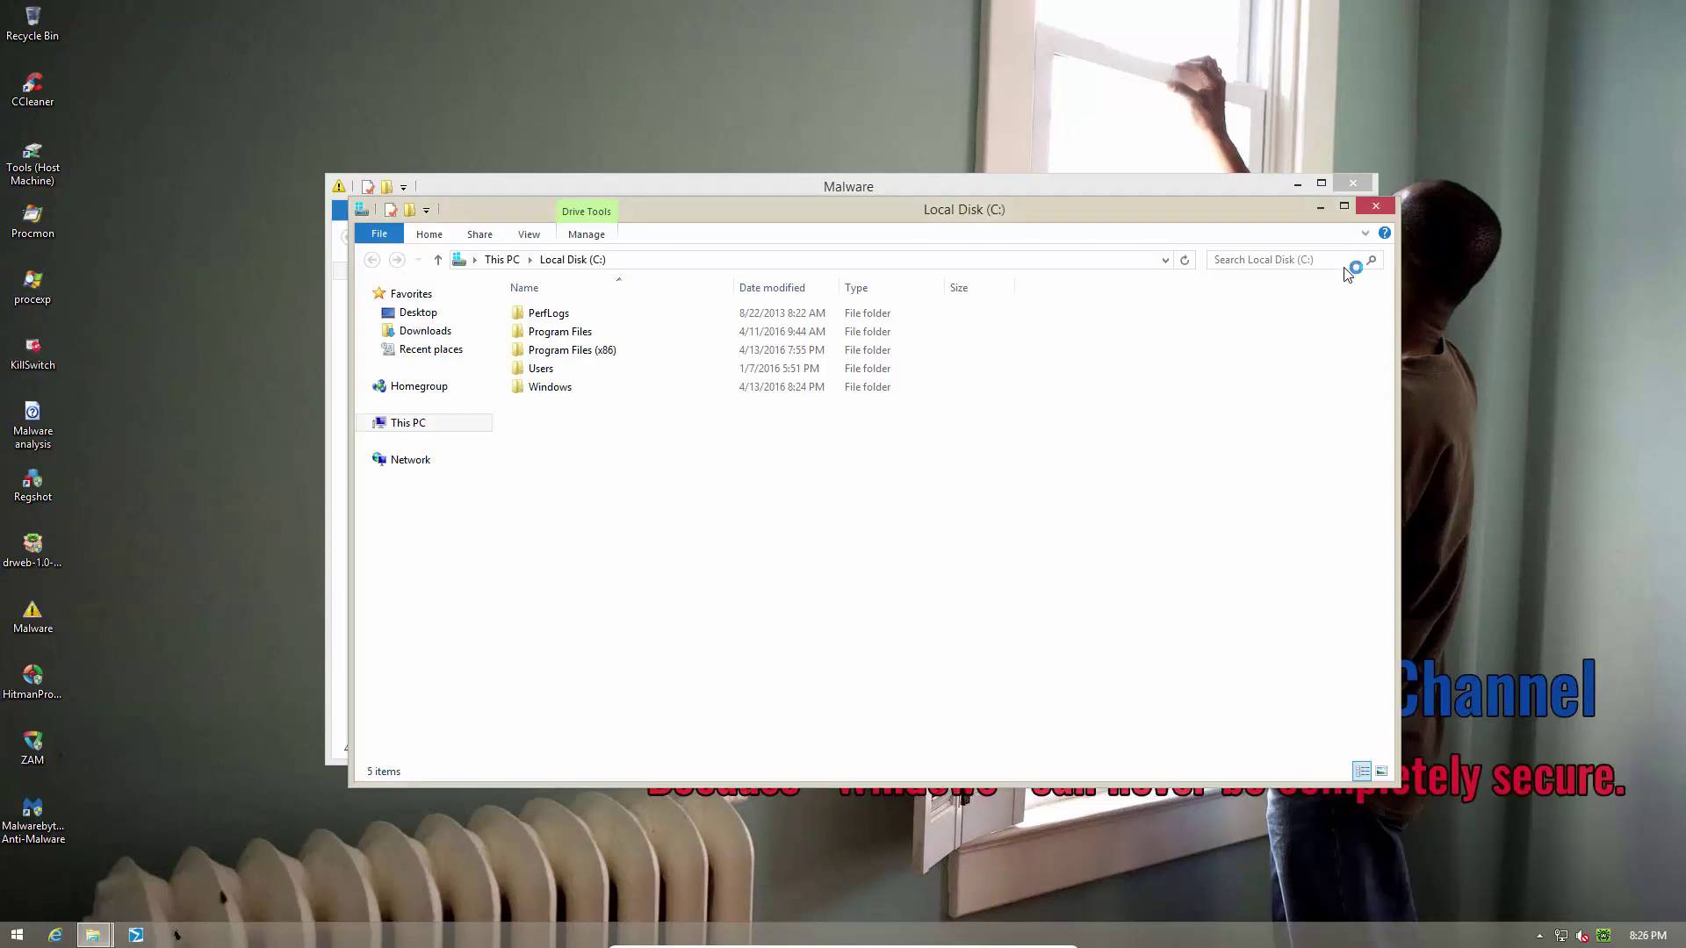
Run Malware (28) and close its crash, then run Malware (29) with admin approval.
{"action": "scroll", "coordinate": [565, 499], "scroll_direction": "down", "scroll_amount": 5}
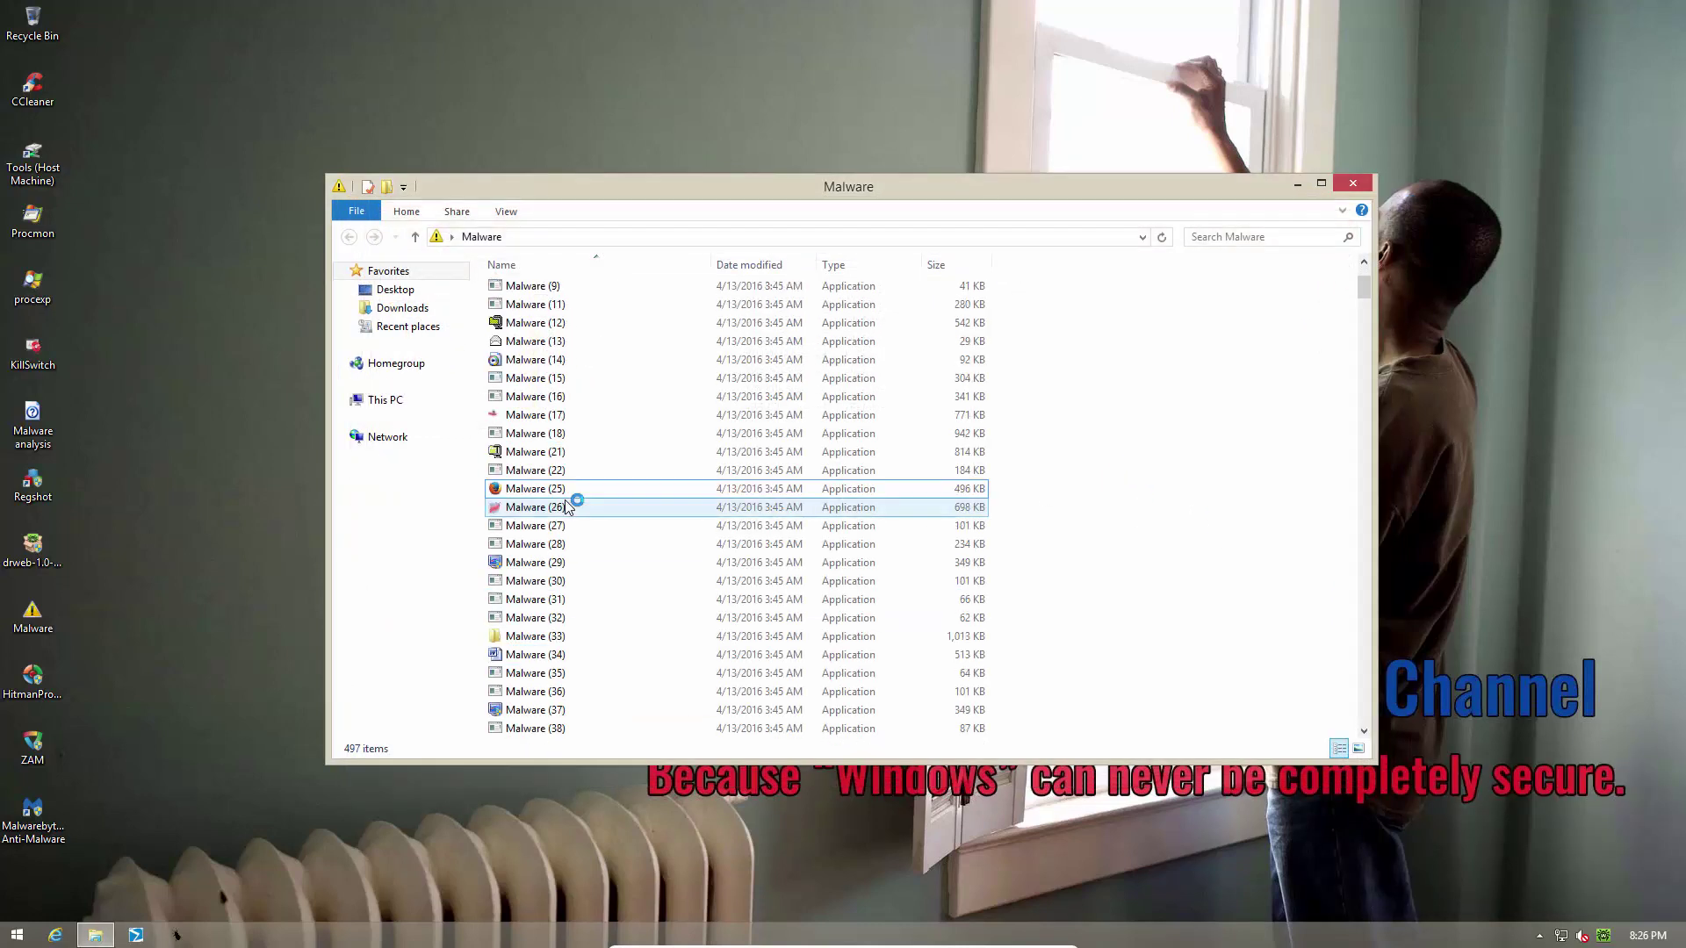
{"action": "double_click", "coordinate": [531, 433]}
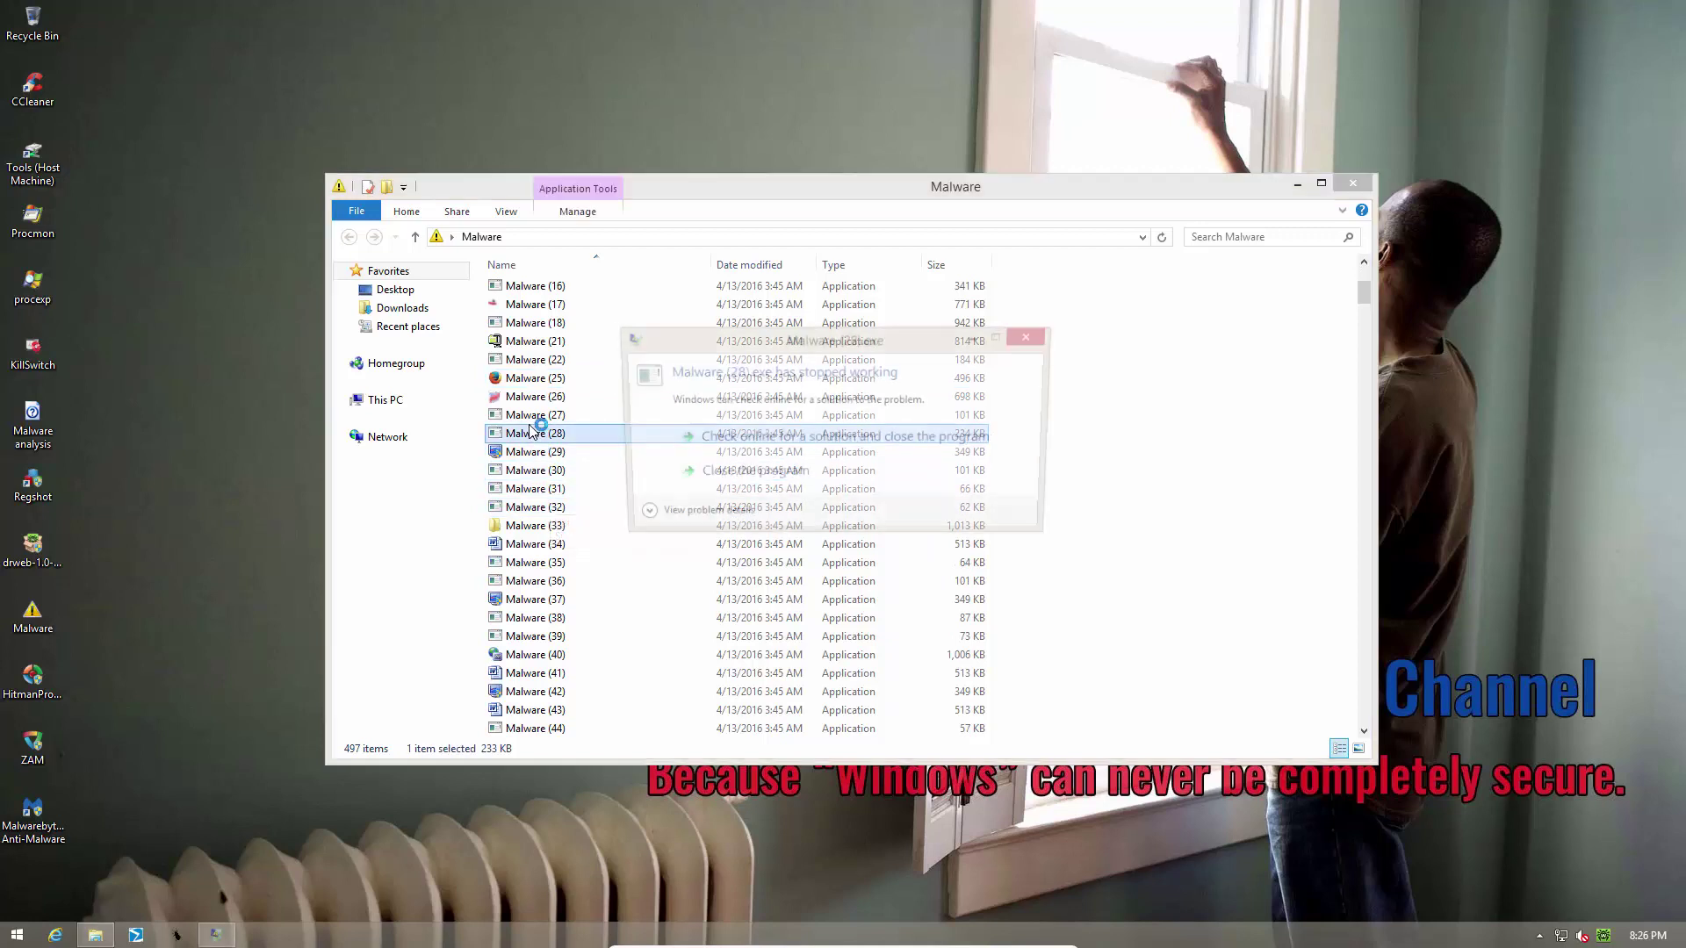
{"action": "left_click", "coordinate": [702, 474]}
{"action": "double_click", "coordinate": [535, 452]}
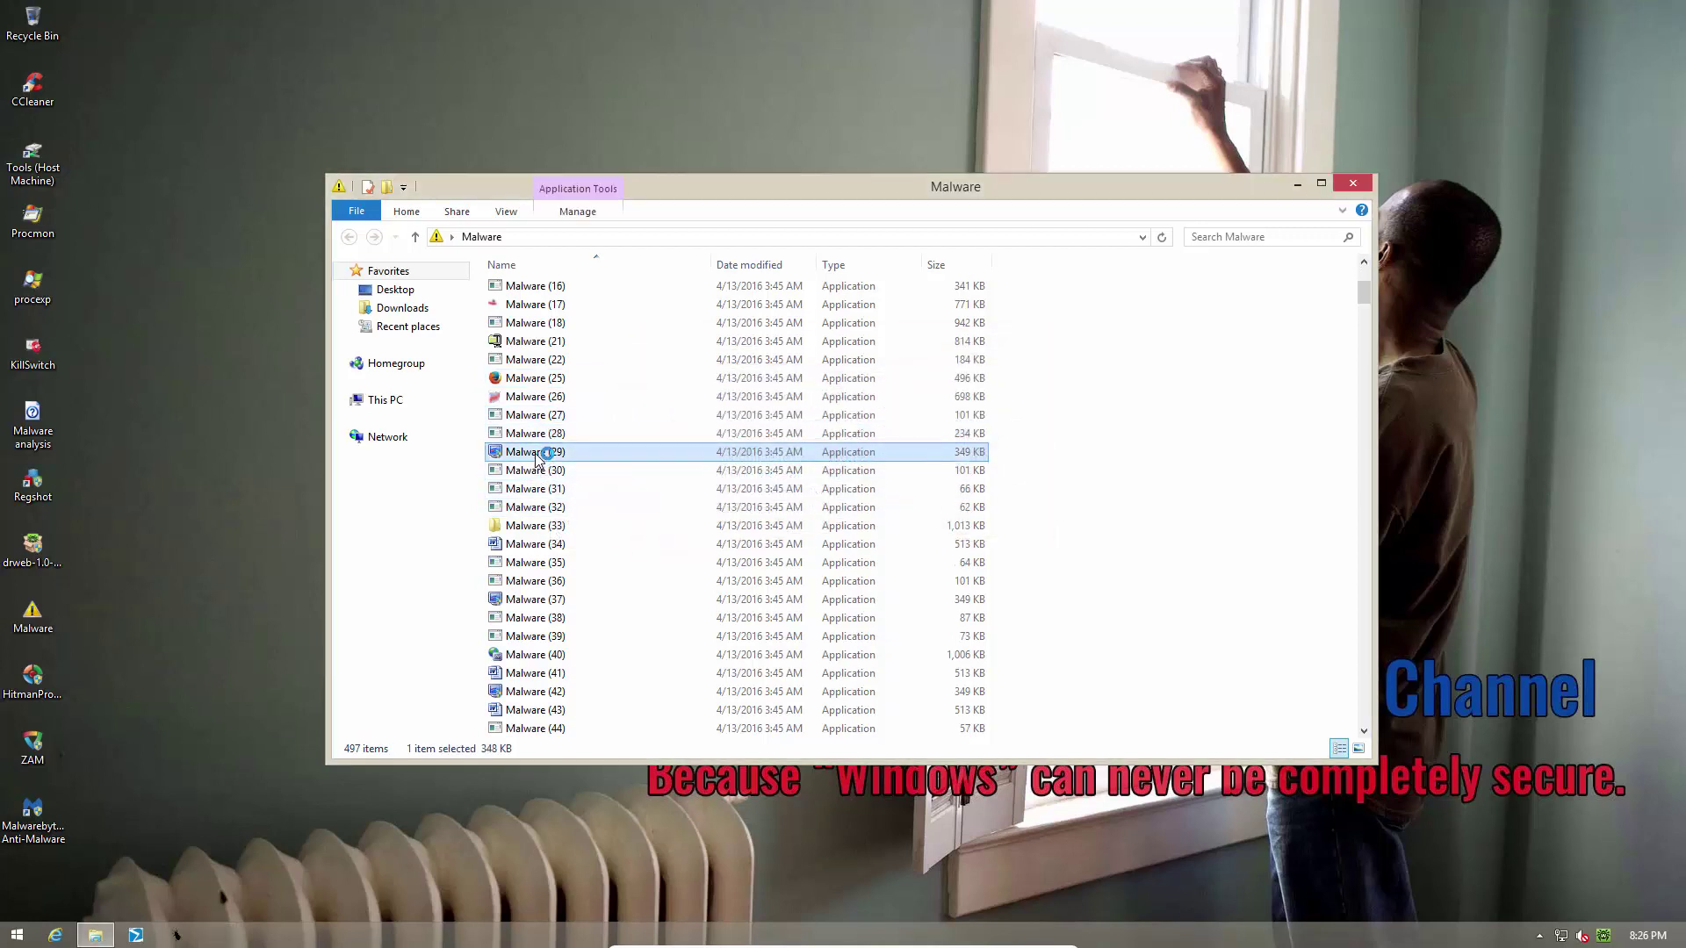
{"action": "left_click", "coordinate": [903, 502]}
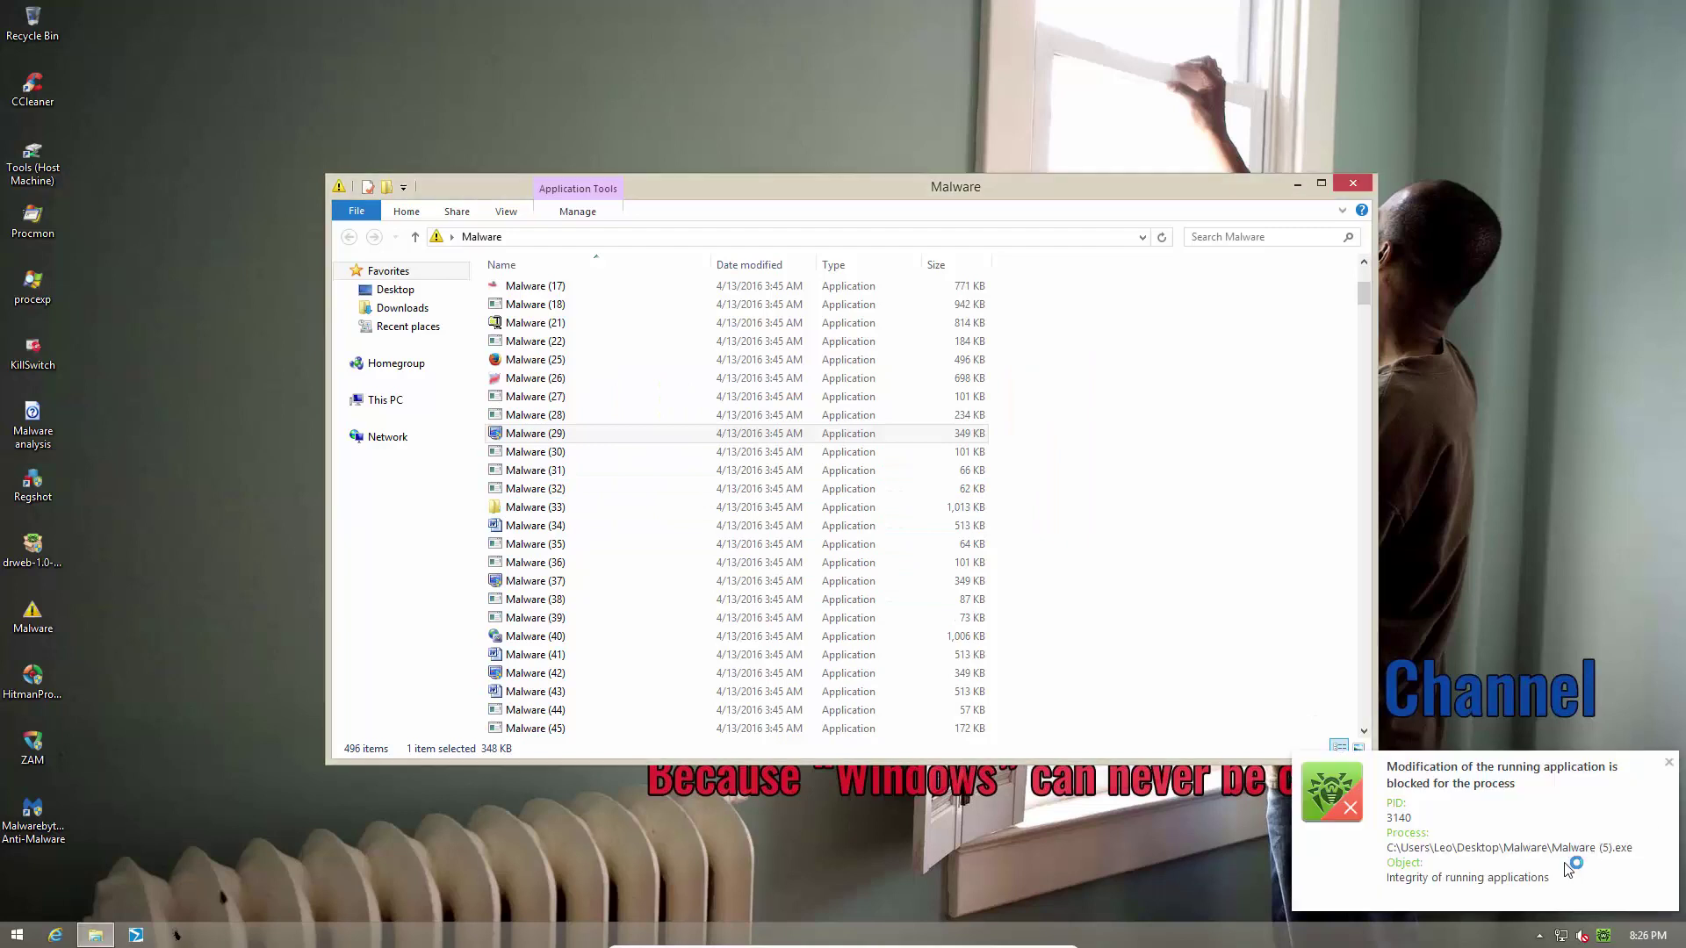
{"action": "left_click", "coordinate": [1670, 764]}
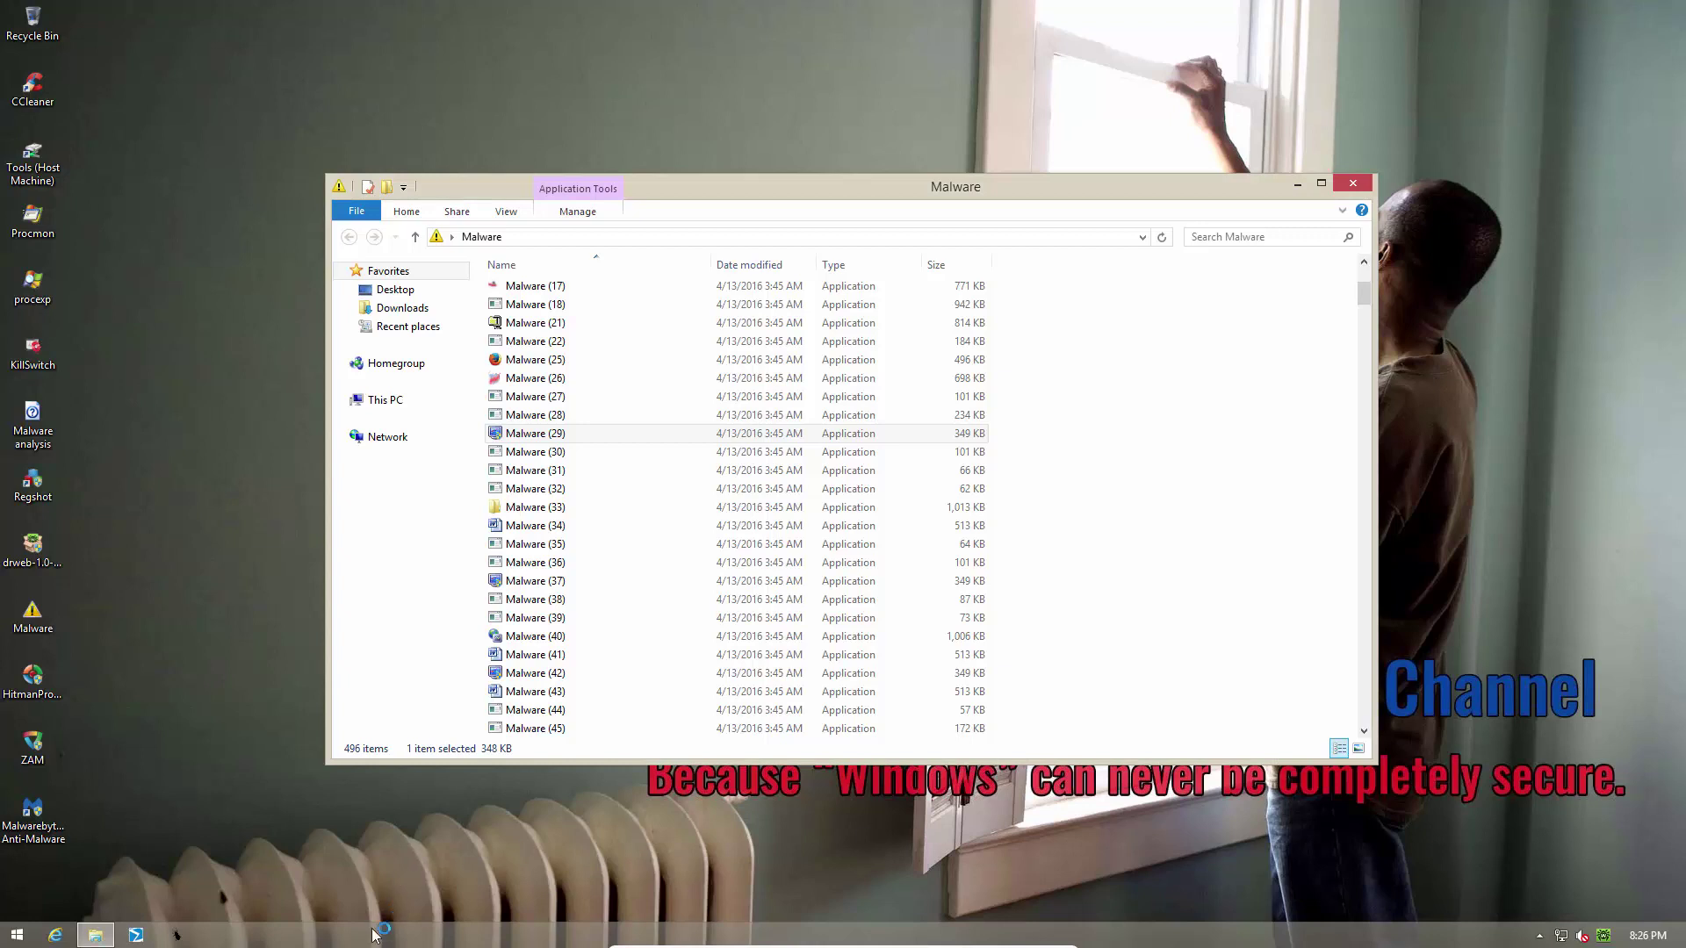
{"action": "right_click", "coordinate": [373, 936]}
{"action": "left_click", "coordinate": [397, 888]}
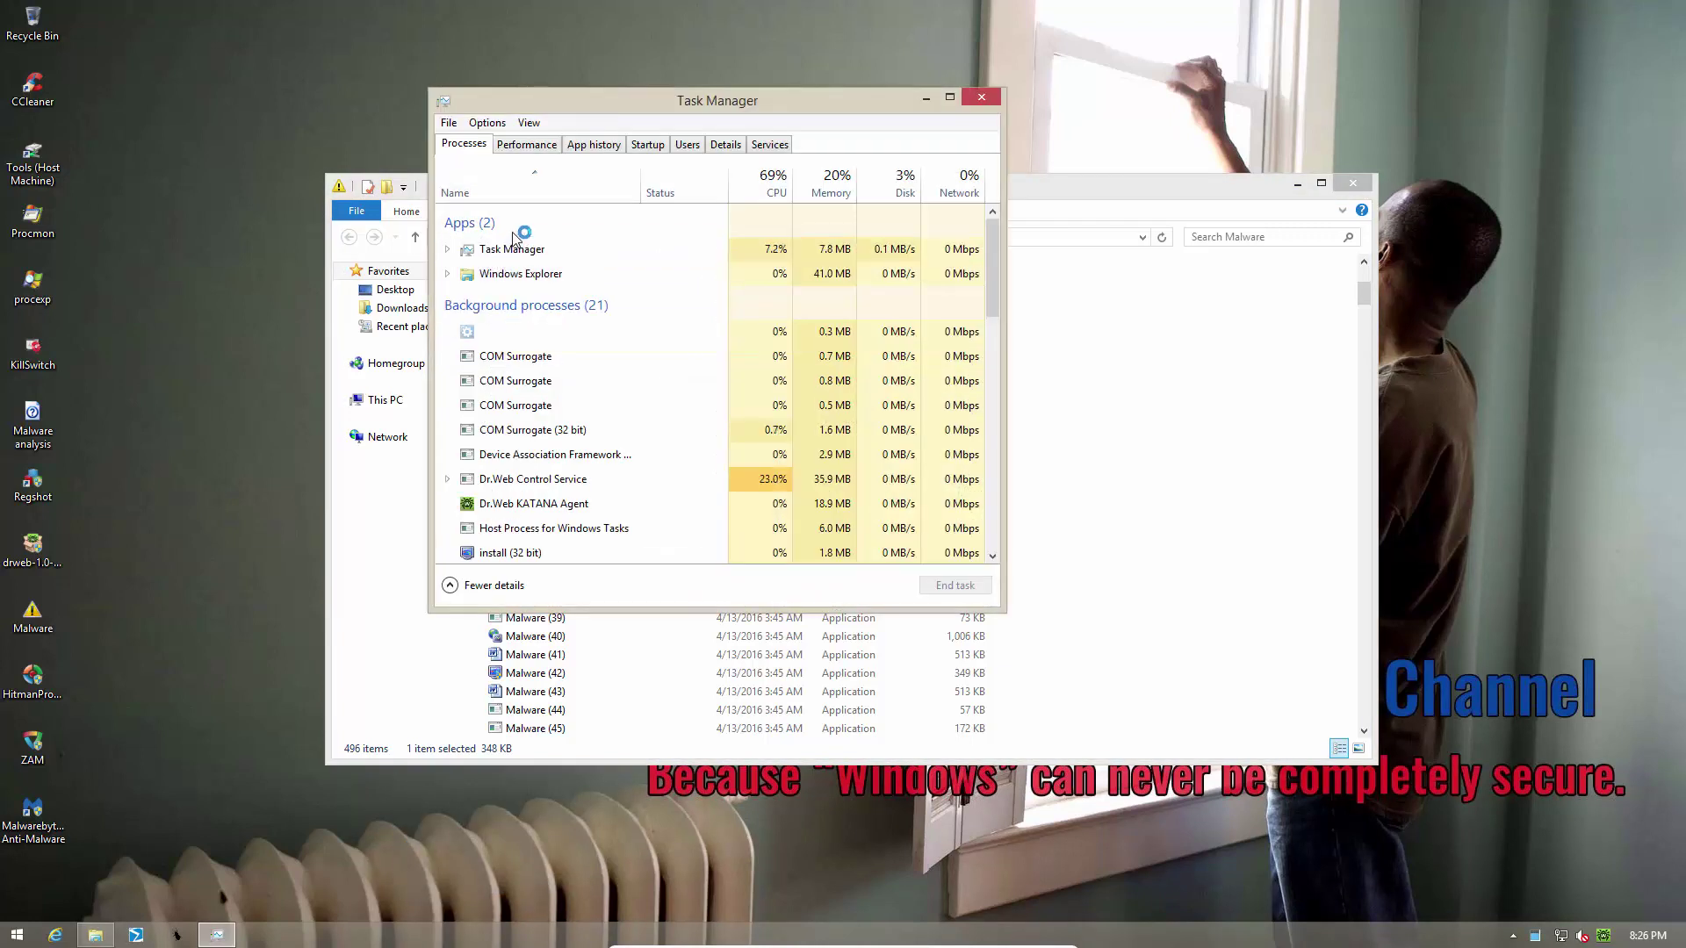
{"action": "scroll", "coordinate": [505, 457], "scroll_direction": "down", "scroll_amount": 3}
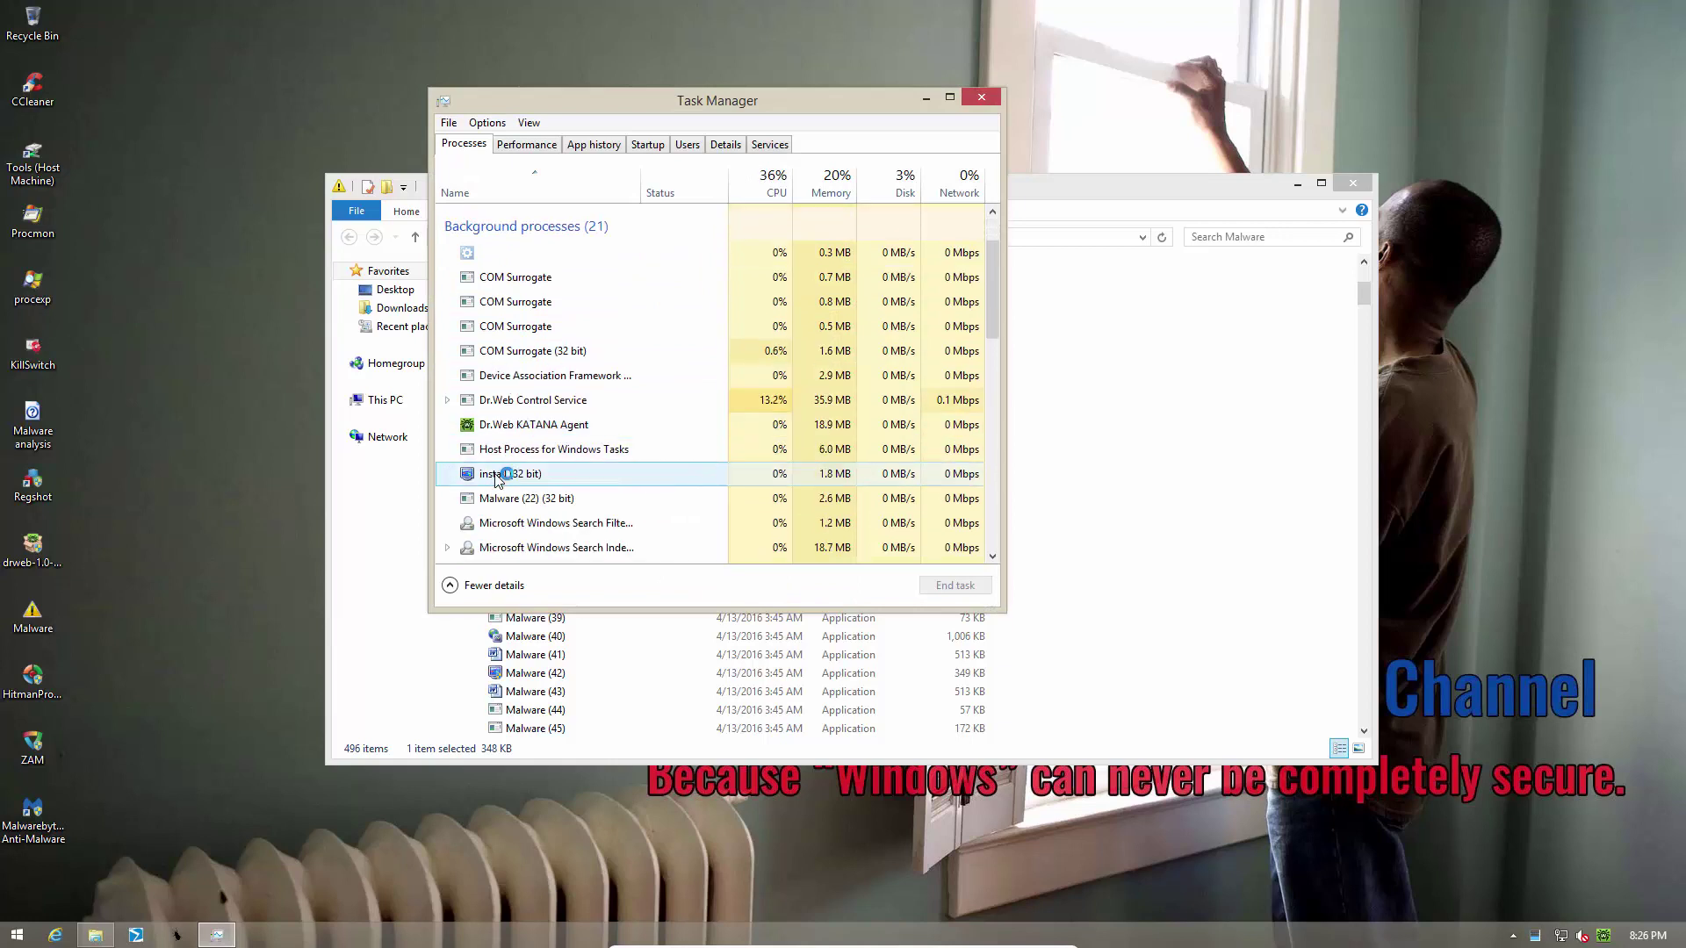
{"action": "scroll", "coordinate": [499, 481], "scroll_direction": "down", "scroll_amount": 3}
{"action": "left_click", "coordinate": [540, 420]}
{"action": "scroll", "coordinate": [600, 489], "scroll_direction": "down", "scroll_amount": 6}
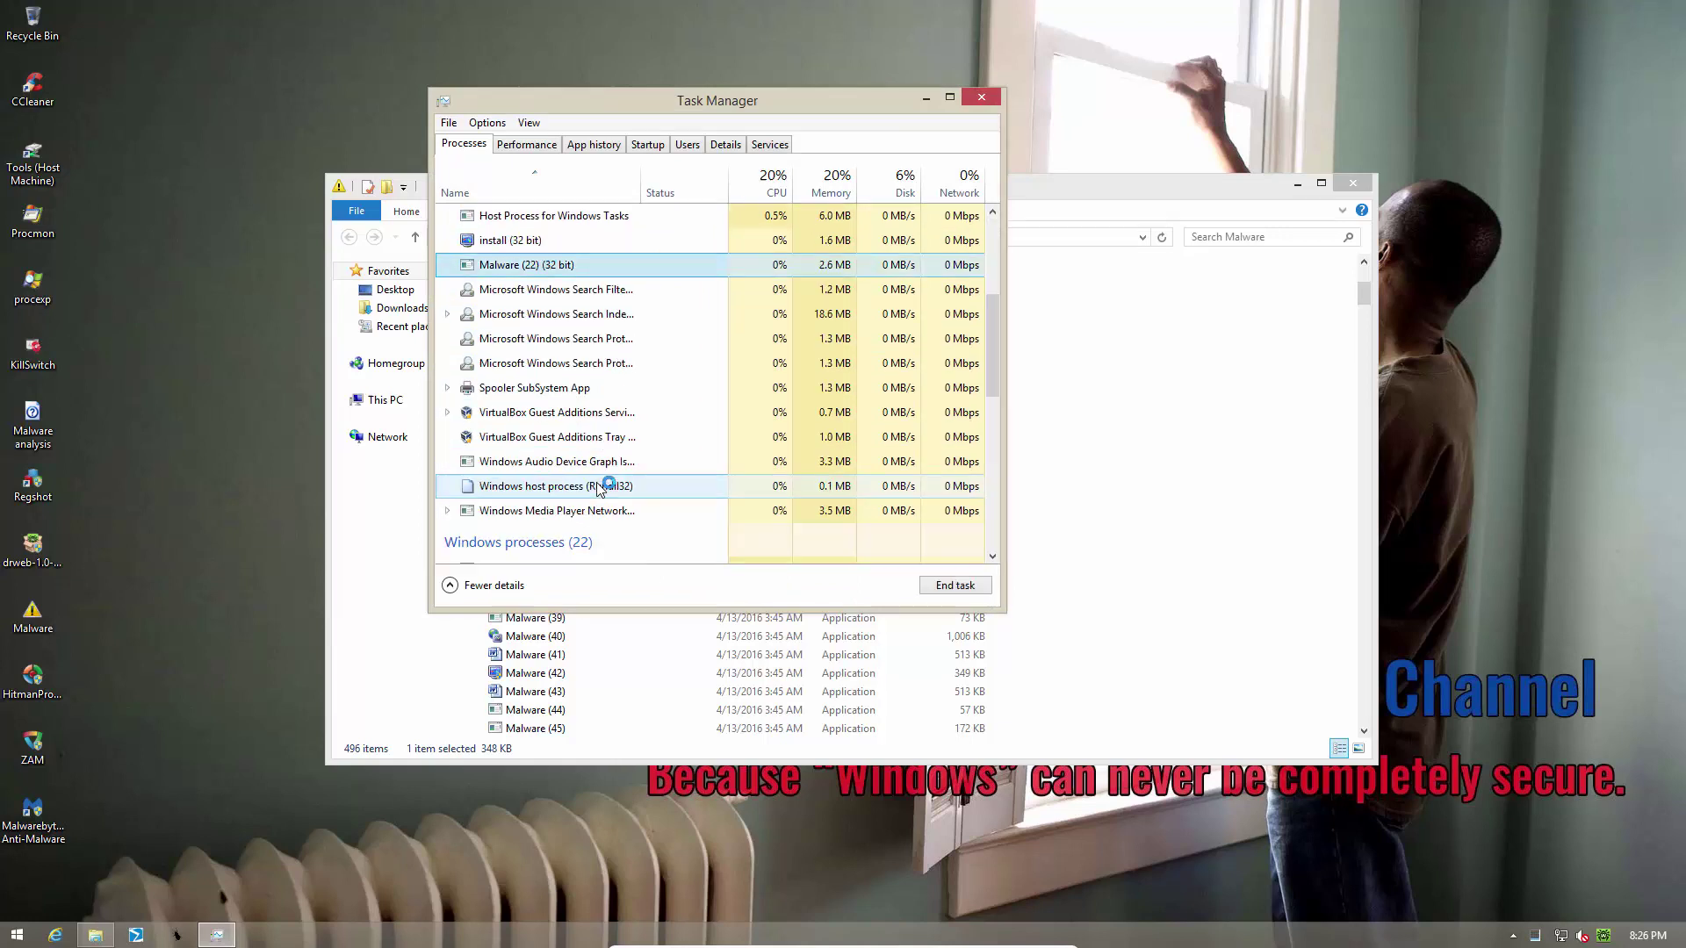
{"action": "scroll", "coordinate": [599, 489], "scroll_direction": "down", "scroll_amount": 5}
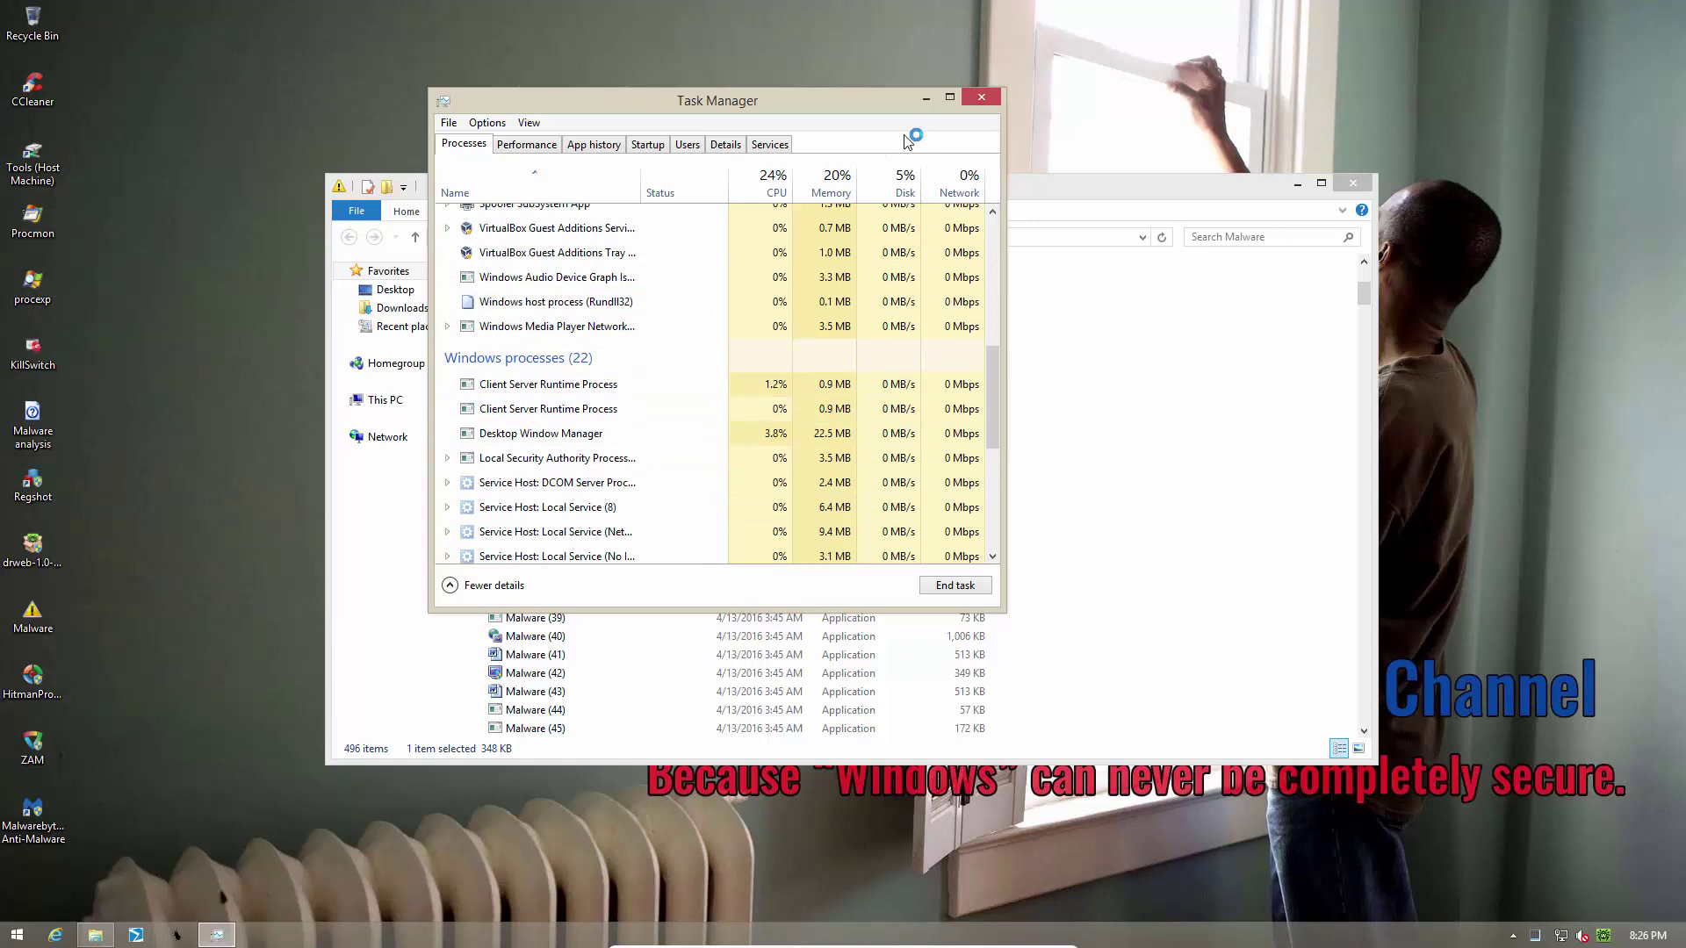
{"action": "left_click", "coordinate": [977, 101]}
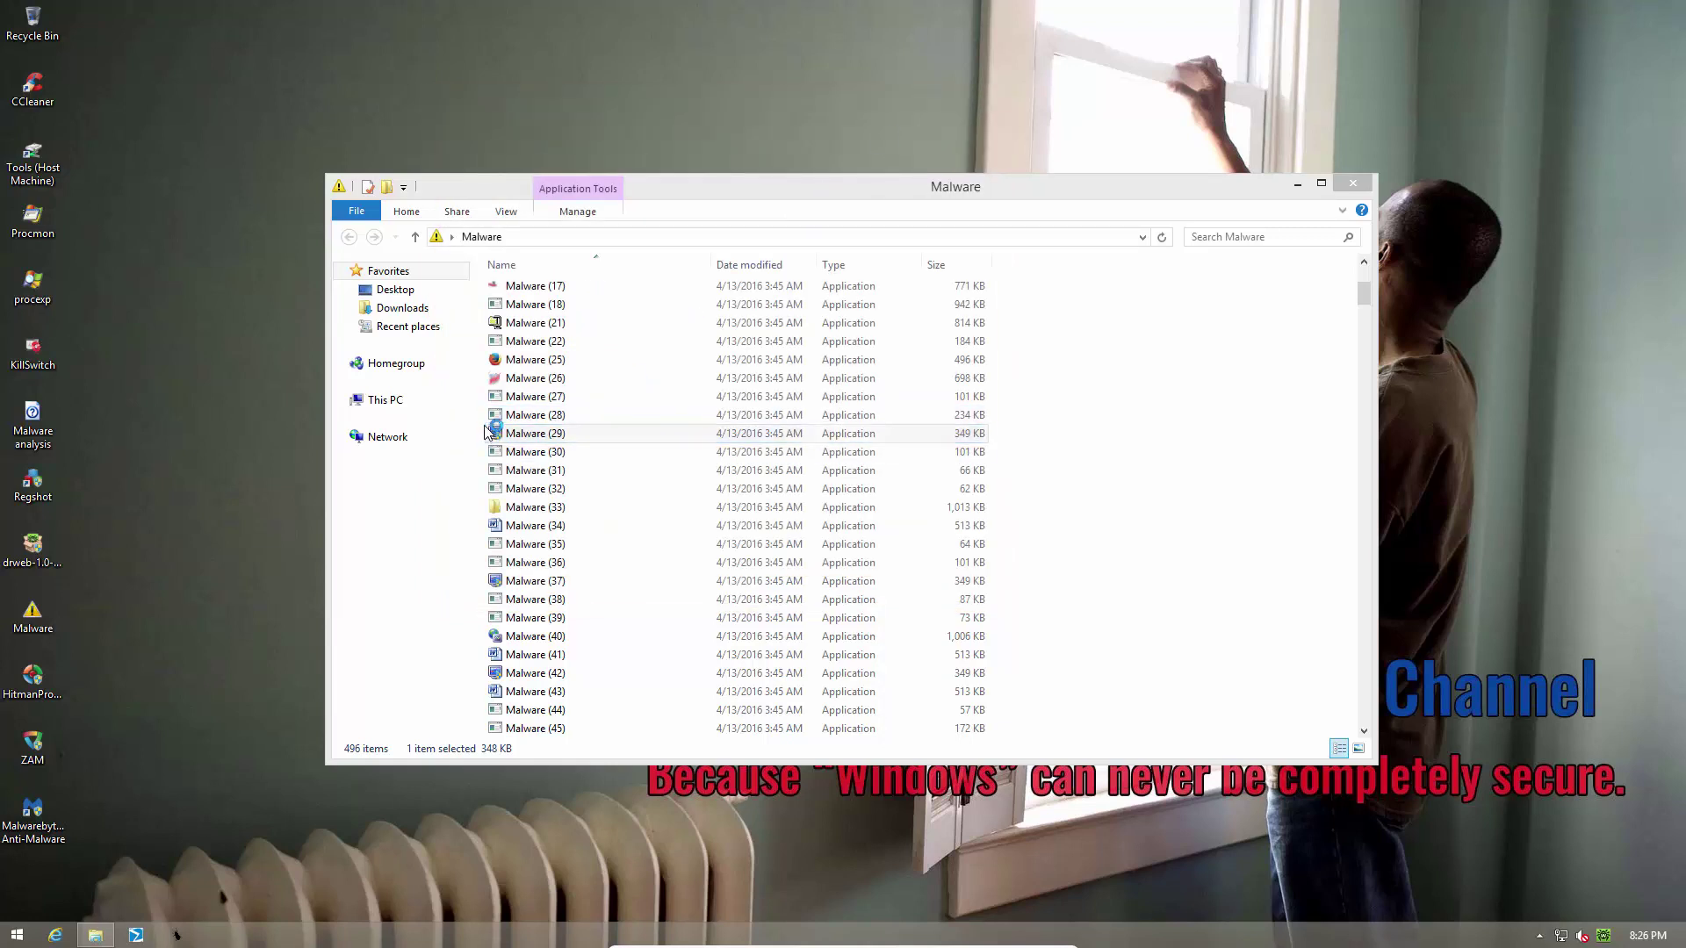
{"action": "left_click", "coordinate": [539, 508]}
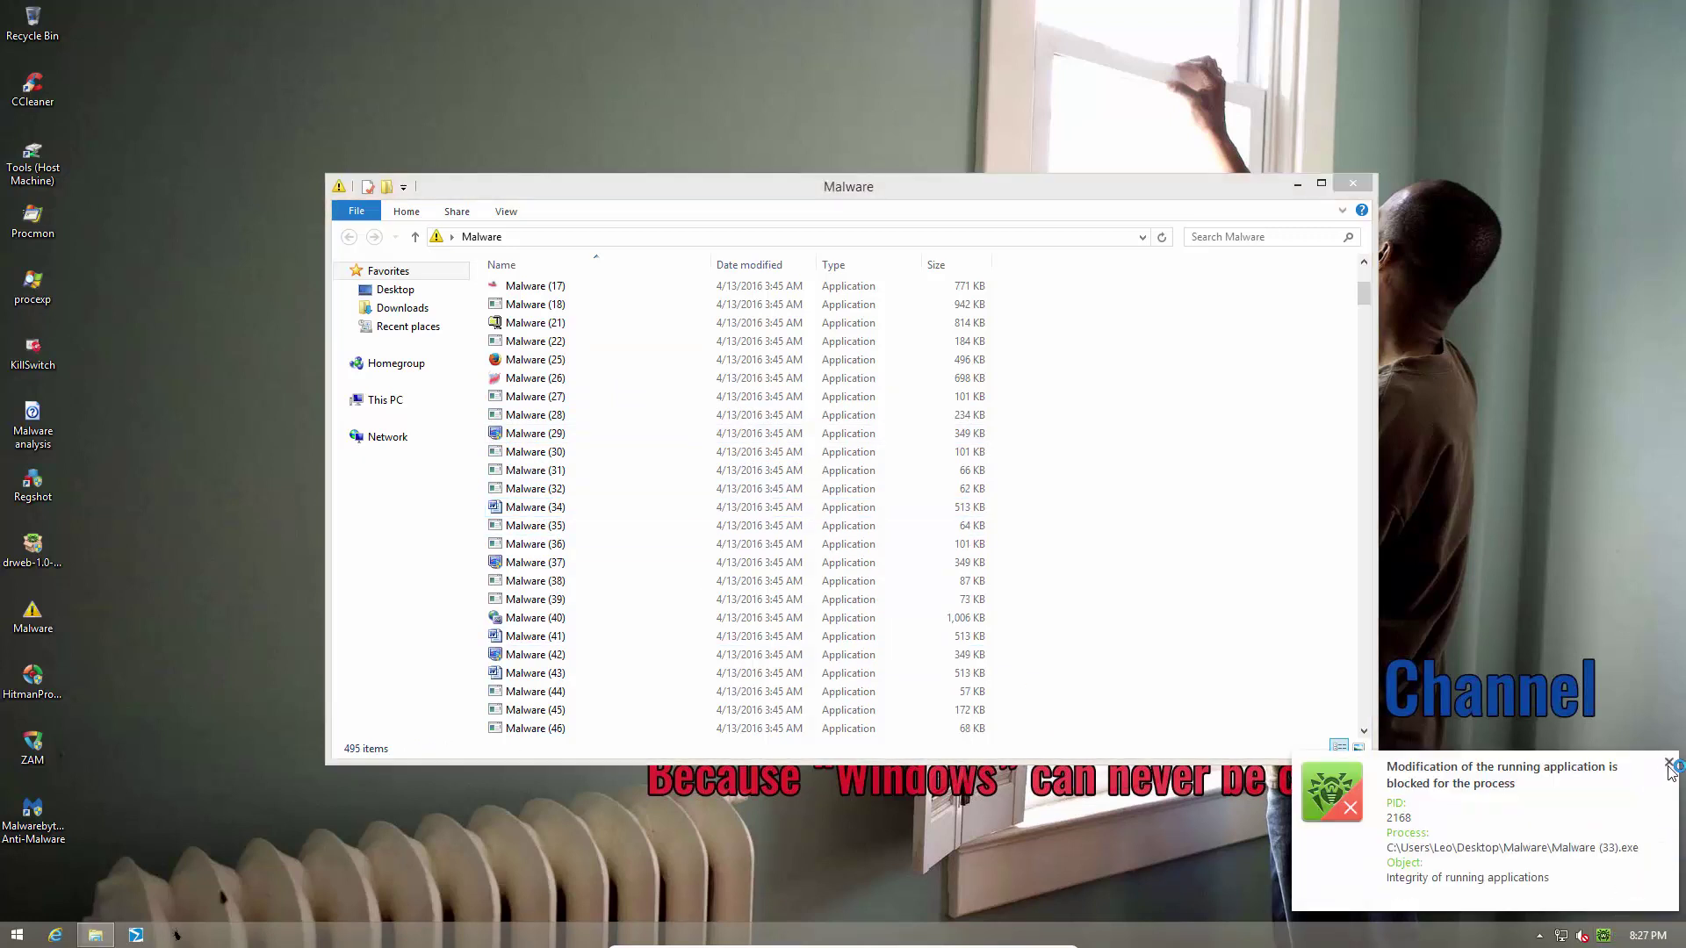
From the KATANA tray panel, set Protection operation mode to Medium and close Settings.
{"action": "left_click", "coordinate": [1666, 769]}
{"action": "left_click", "coordinate": [1603, 935]}
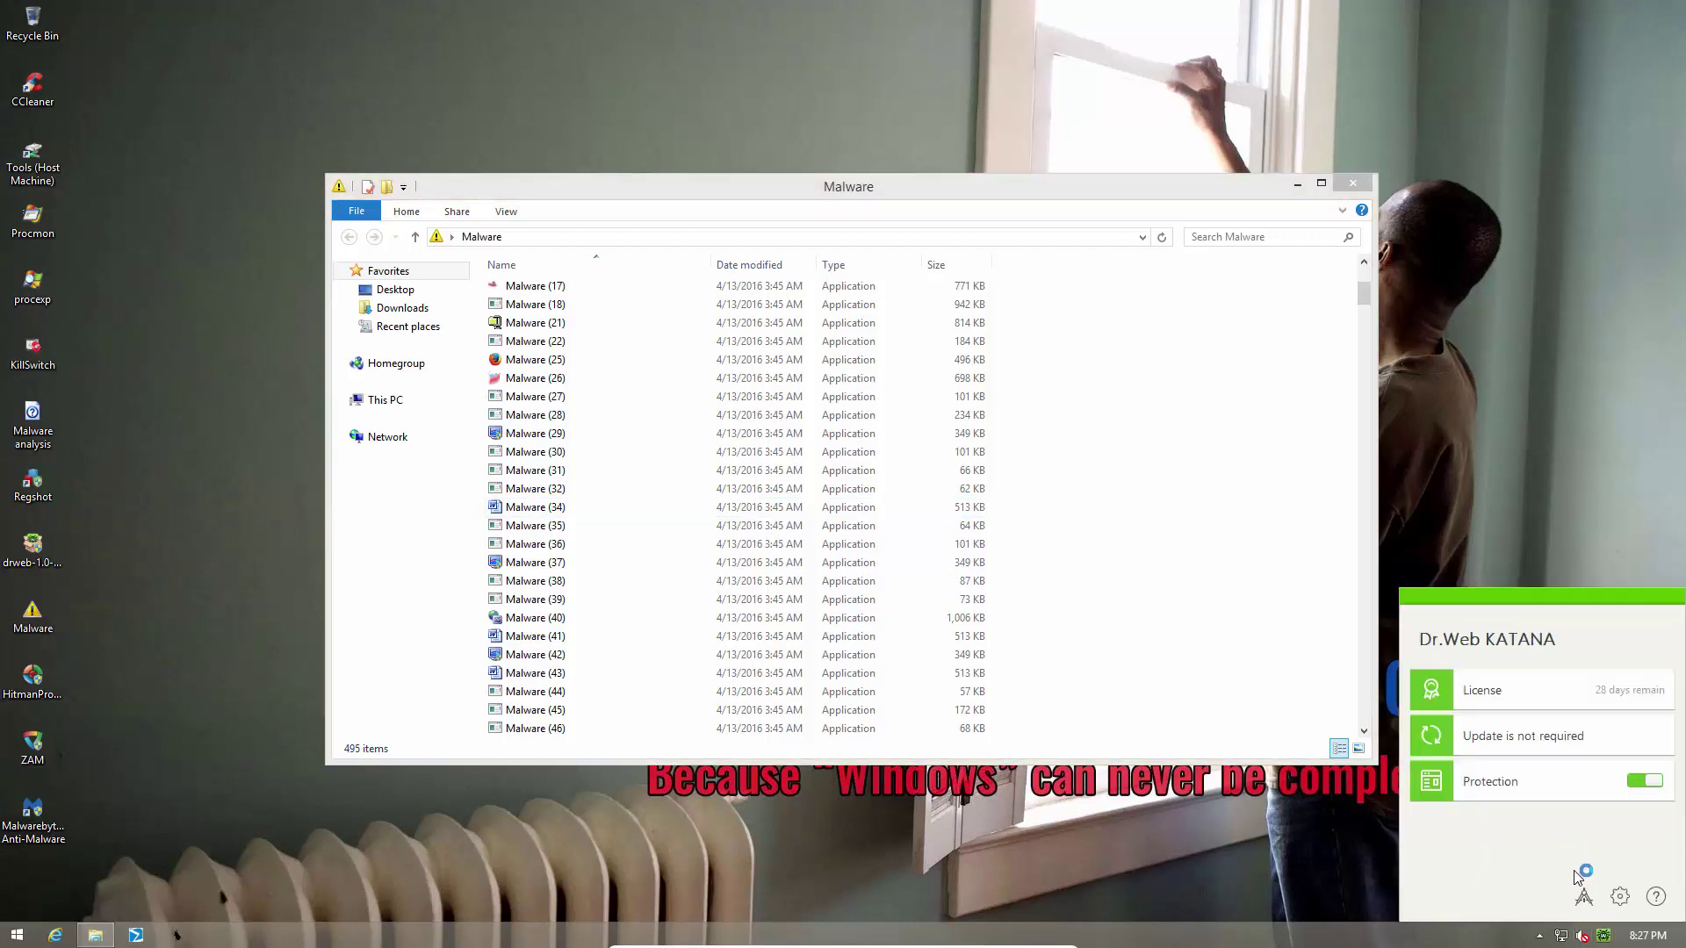
{"action": "left_click", "coordinate": [1620, 896]}
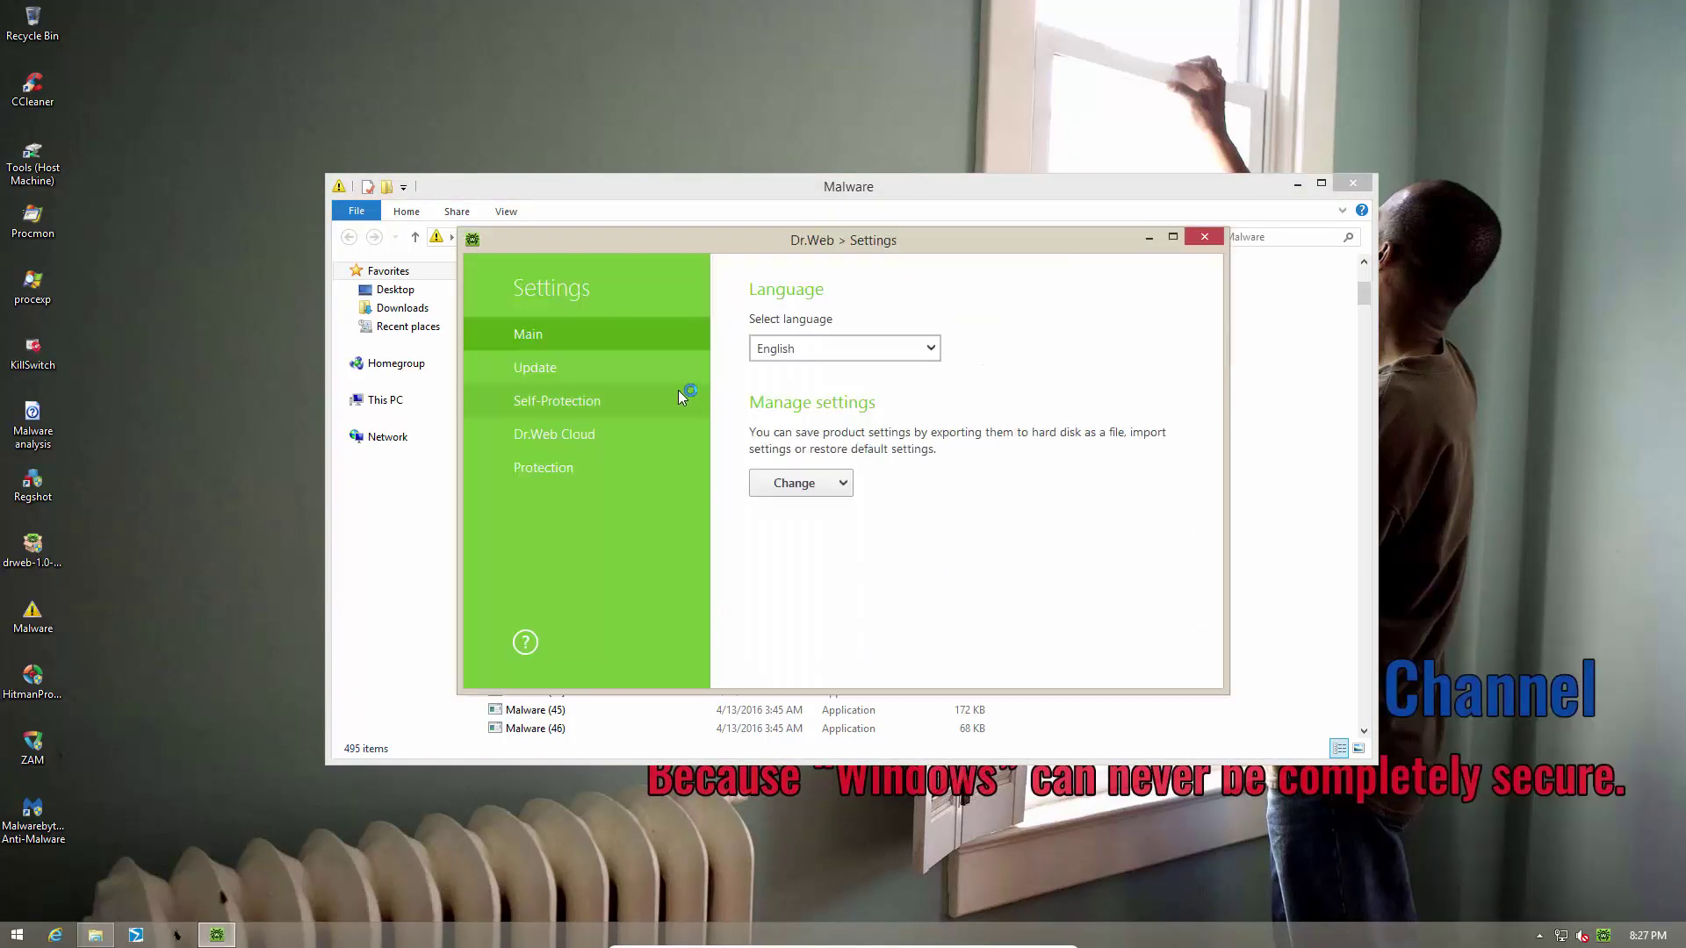
{"action": "left_click", "coordinate": [606, 466]}
{"action": "left_click", "coordinate": [910, 326]}
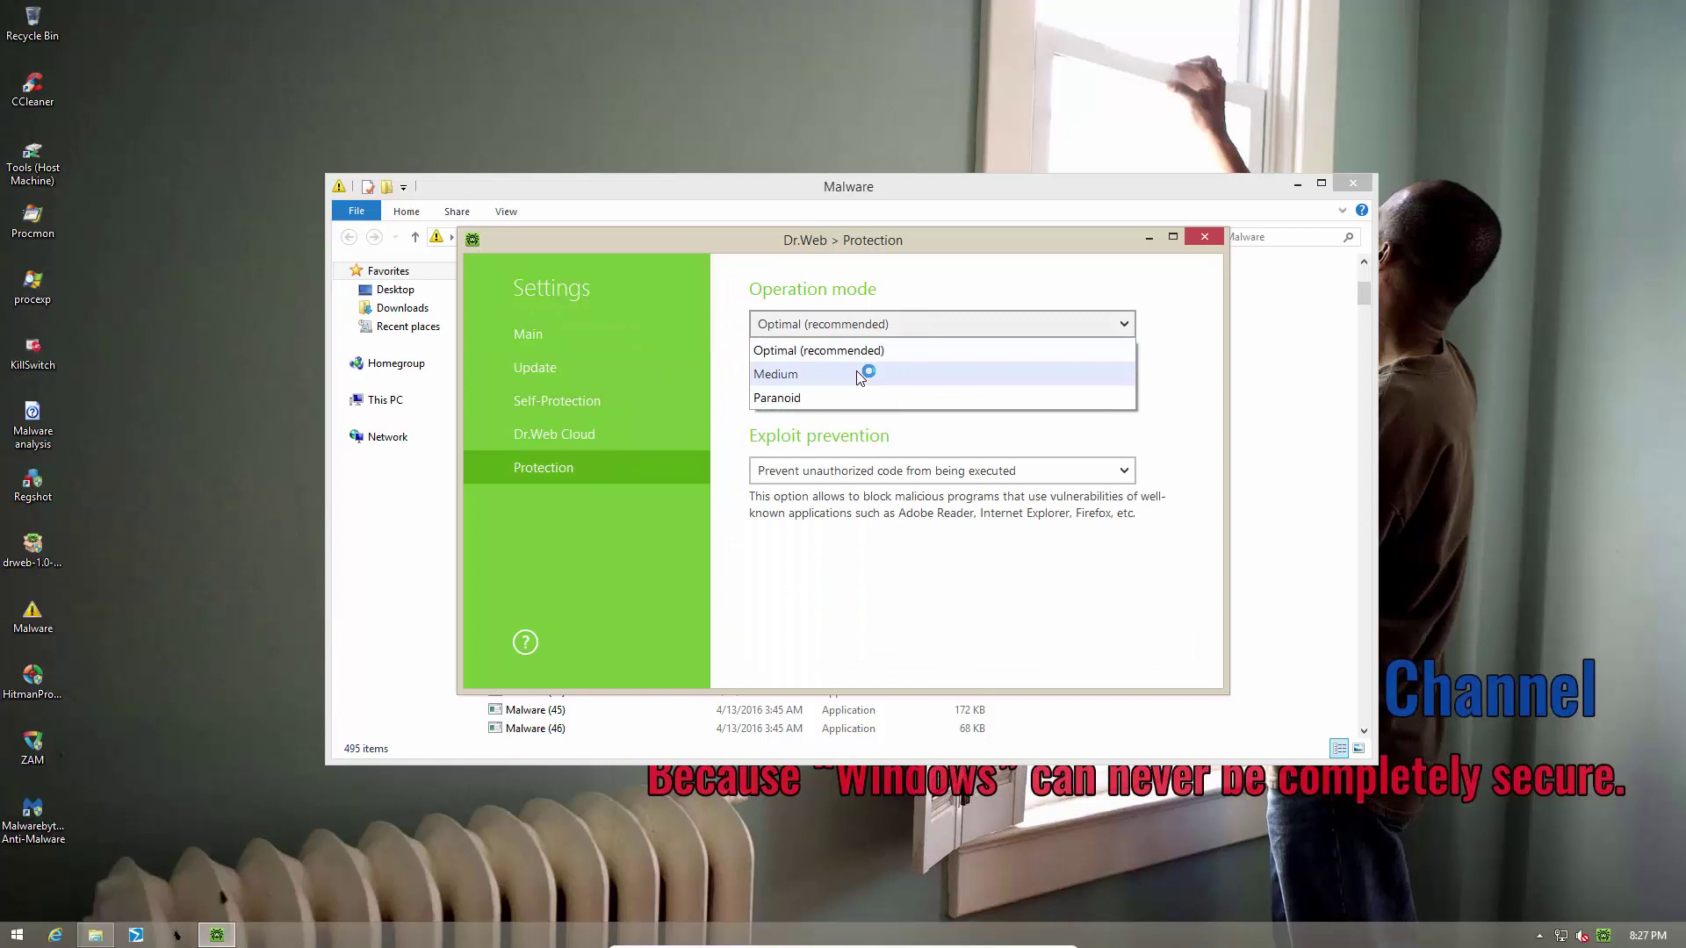
{"action": "left_click", "coordinate": [860, 376]}
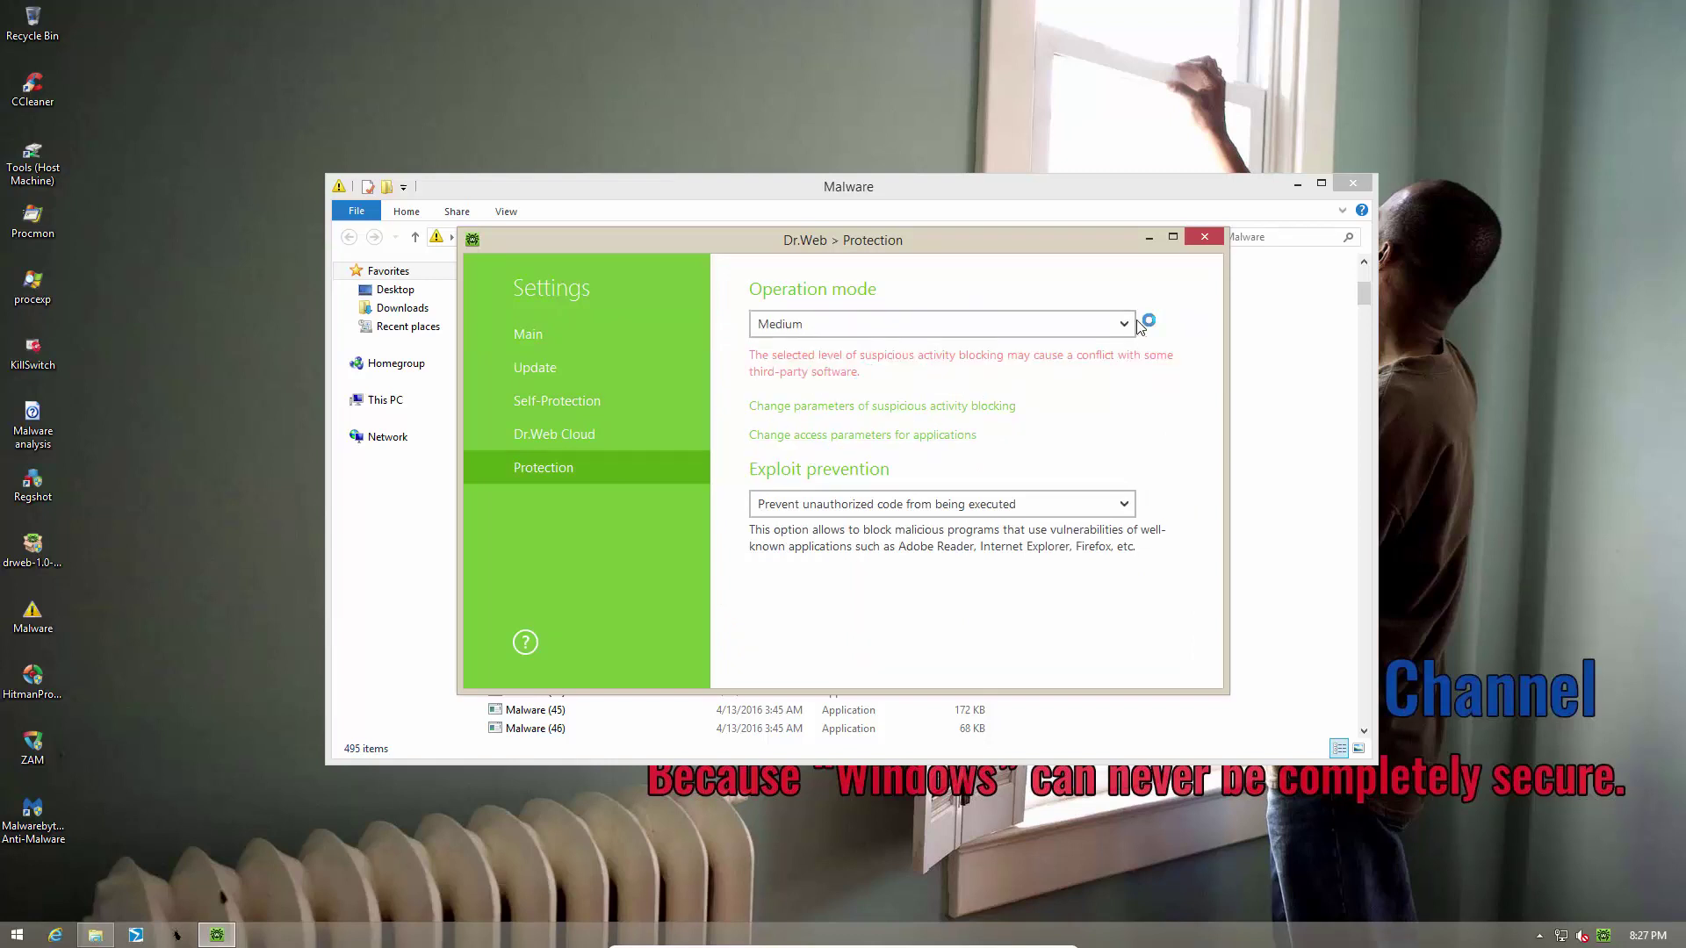
{"action": "left_click", "coordinate": [1201, 239]}
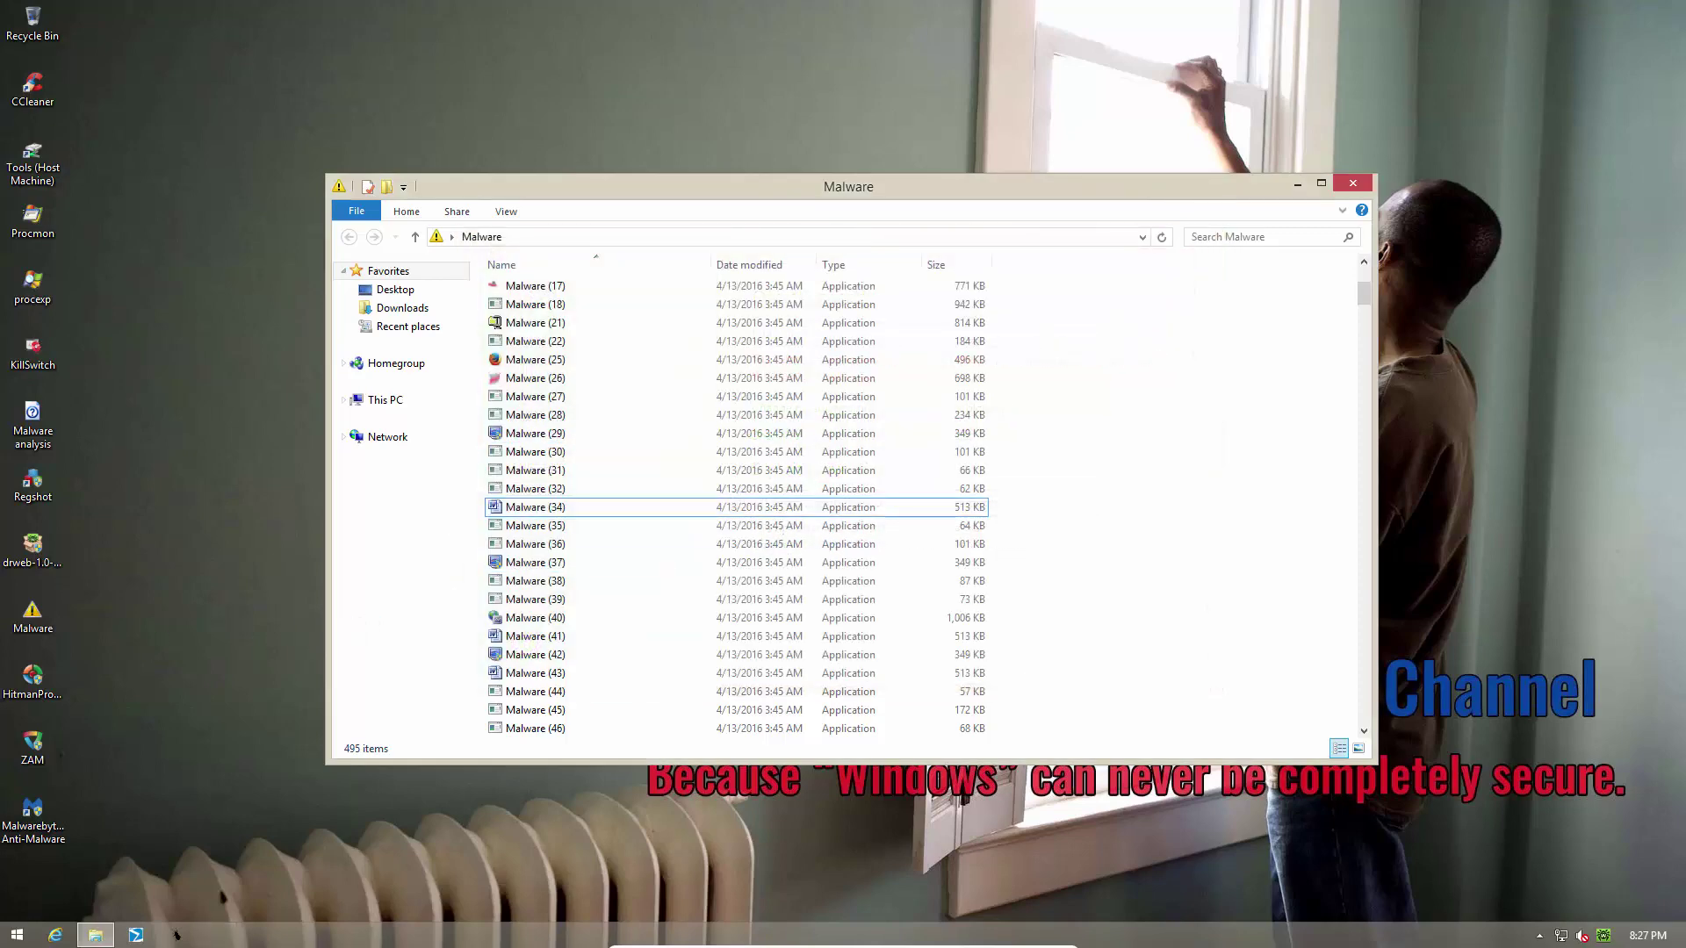
Launch HitmanPro as admin, start a one-time scan without installing, then cancel and close it.
{"action": "double_click", "coordinate": [32, 680]}
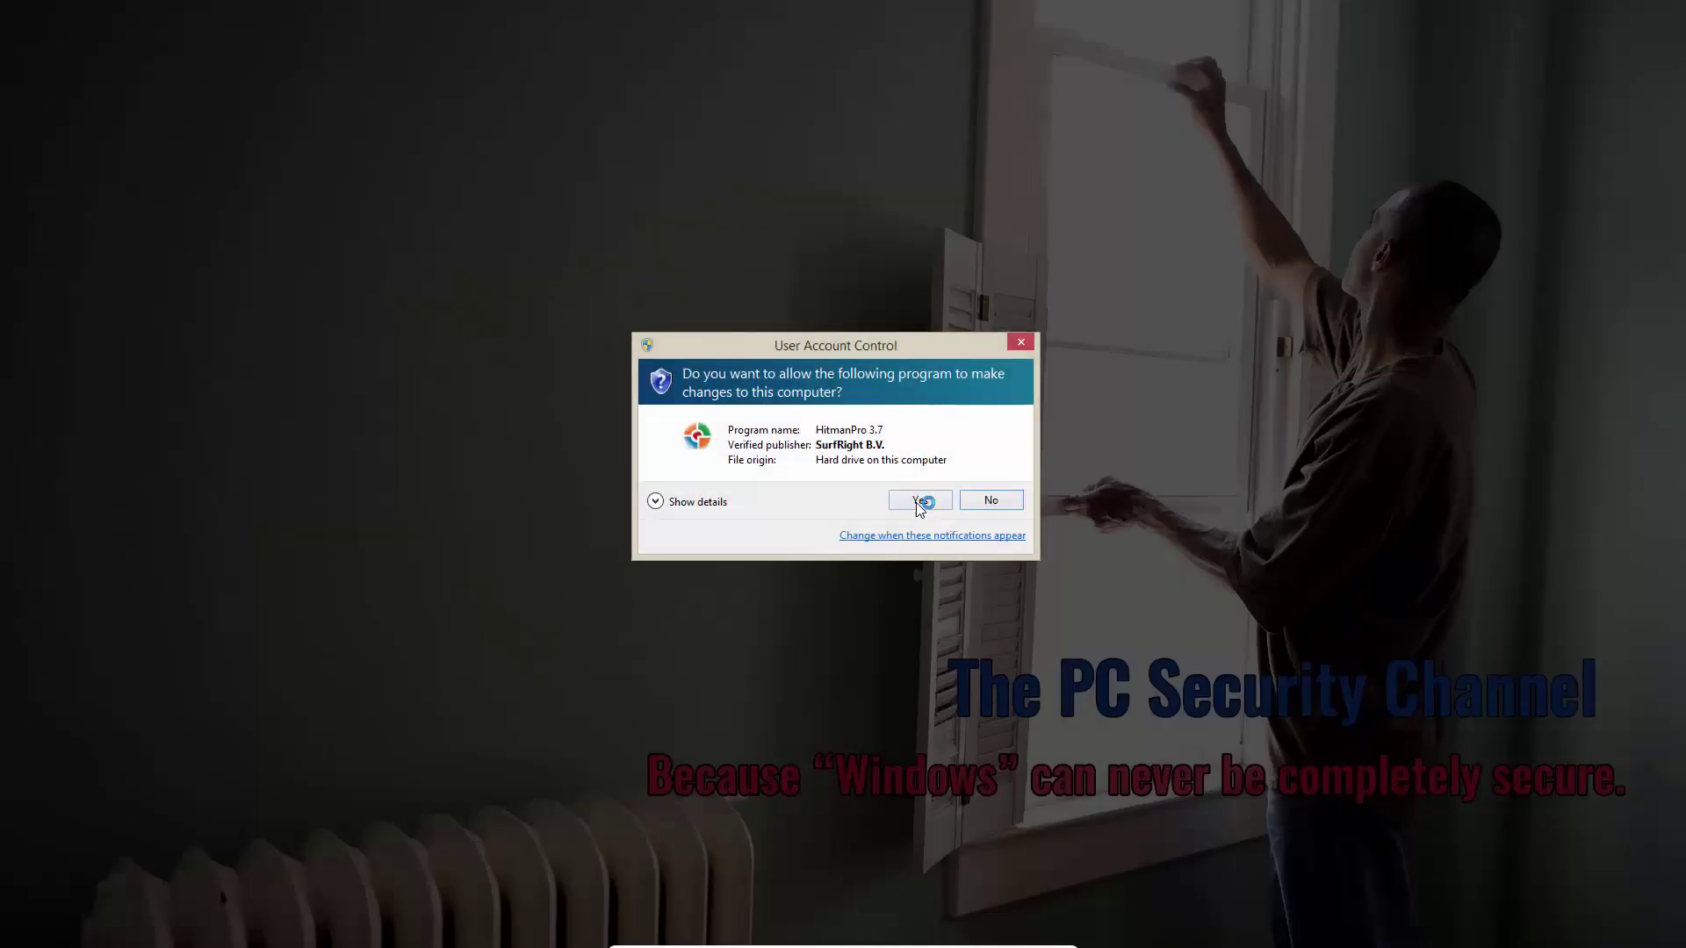
{"action": "left_click", "coordinate": [919, 502]}
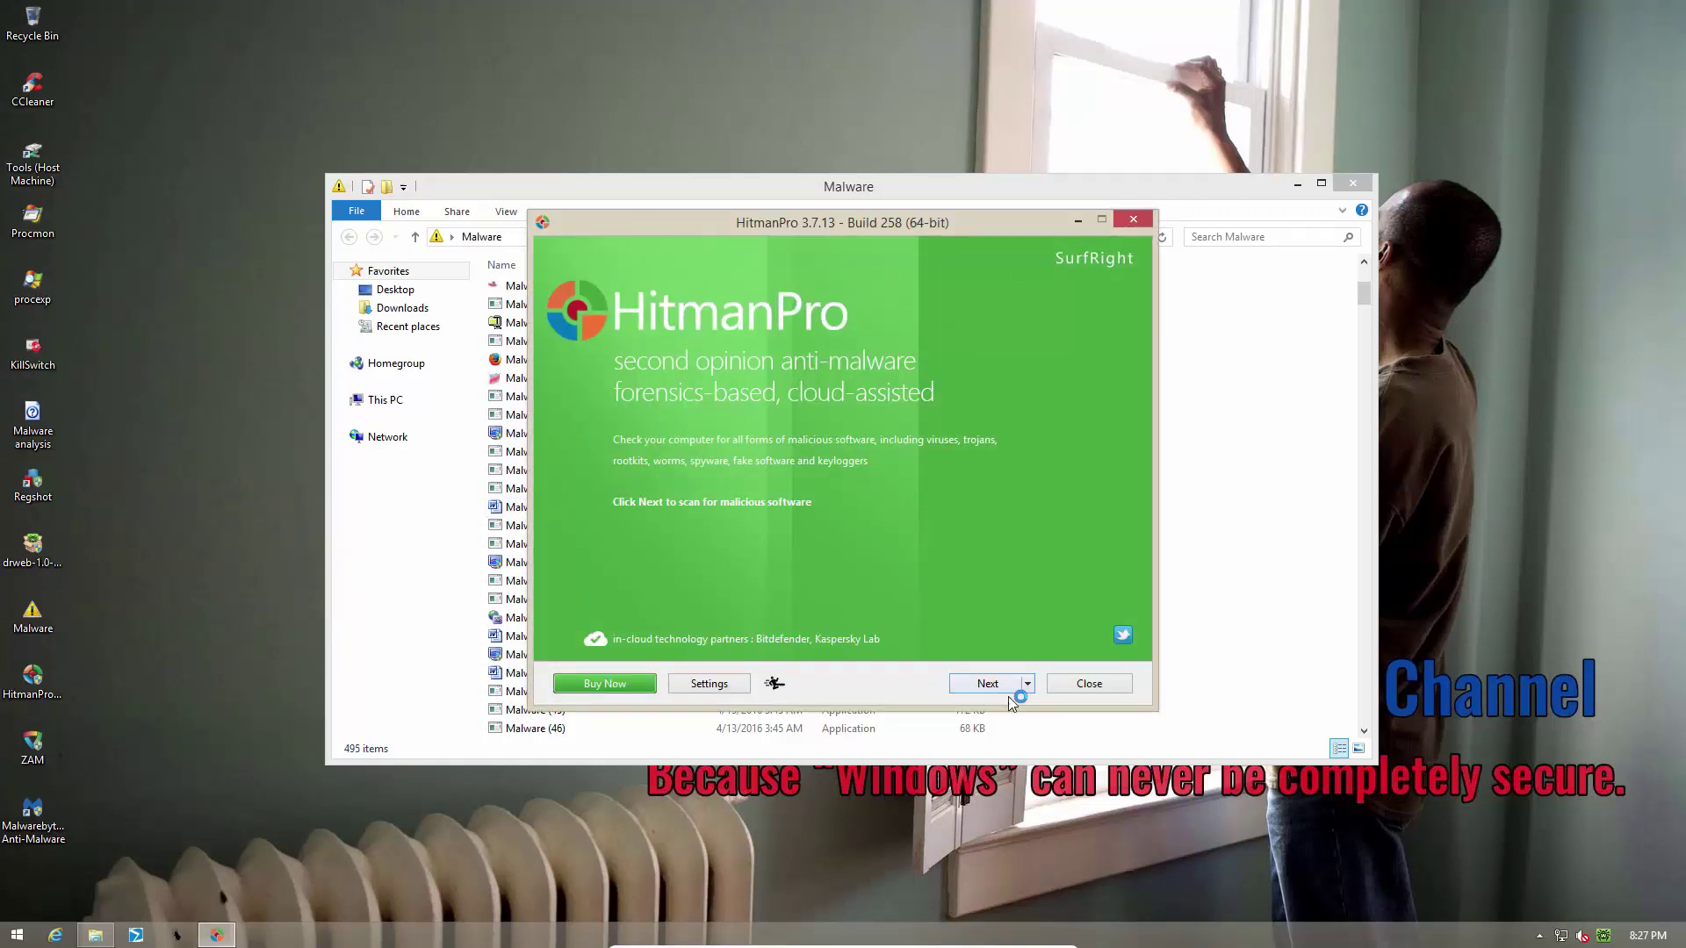
{"action": "left_click", "coordinate": [991, 686]}
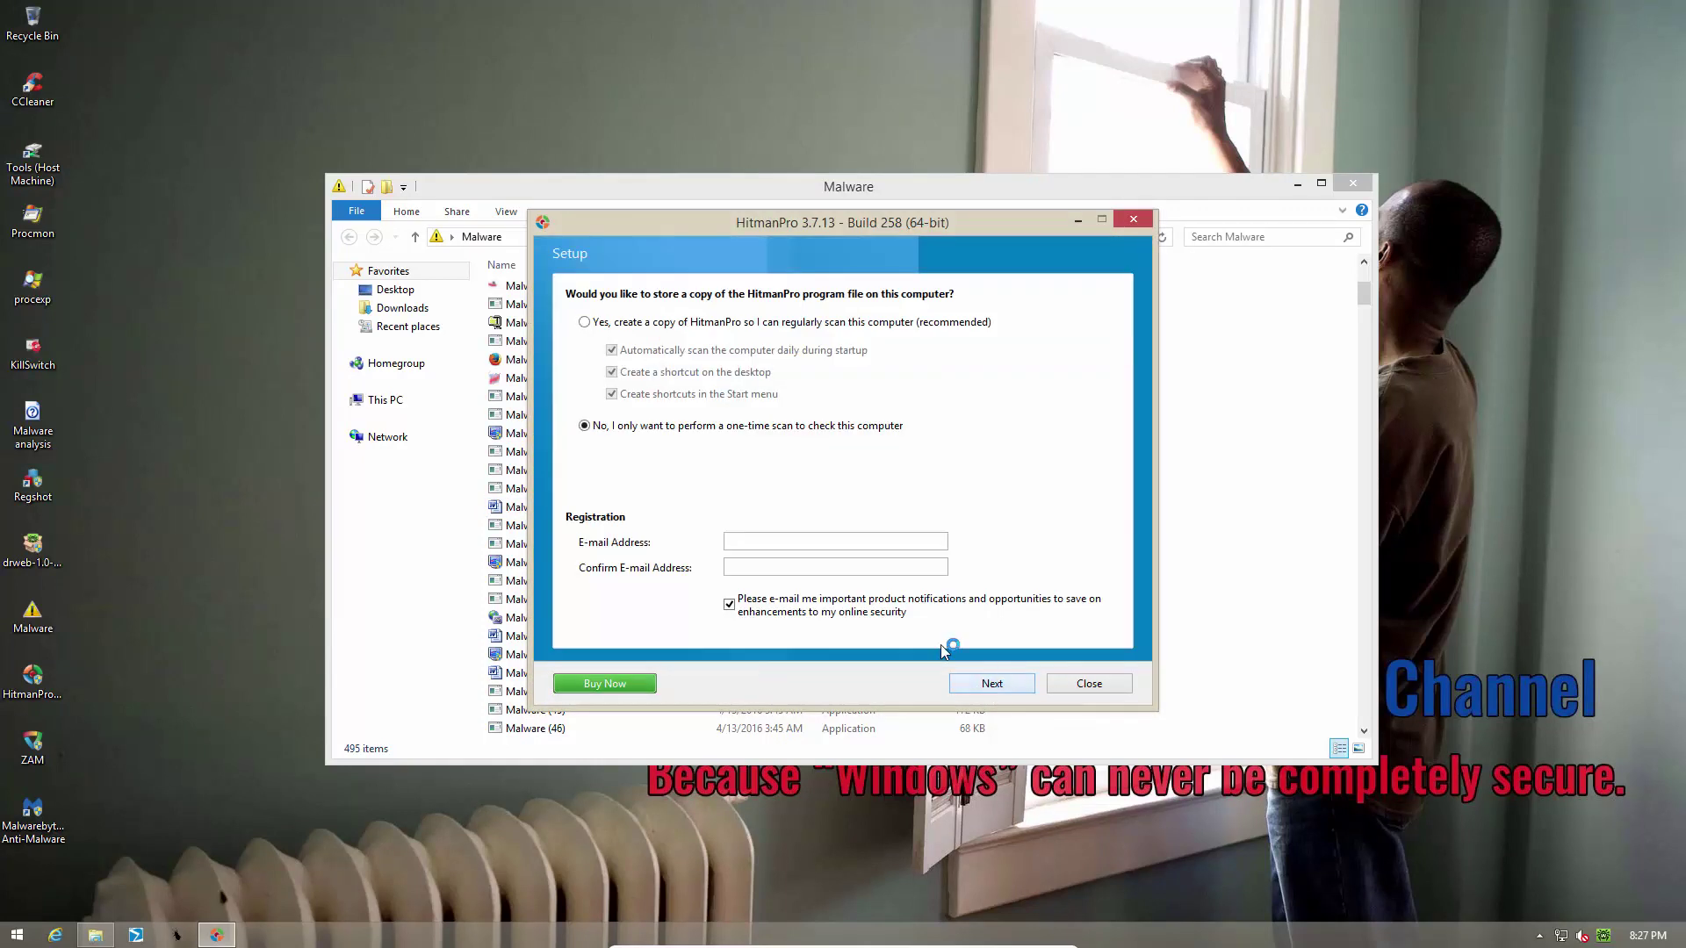
{"action": "left_click", "coordinate": [997, 685]}
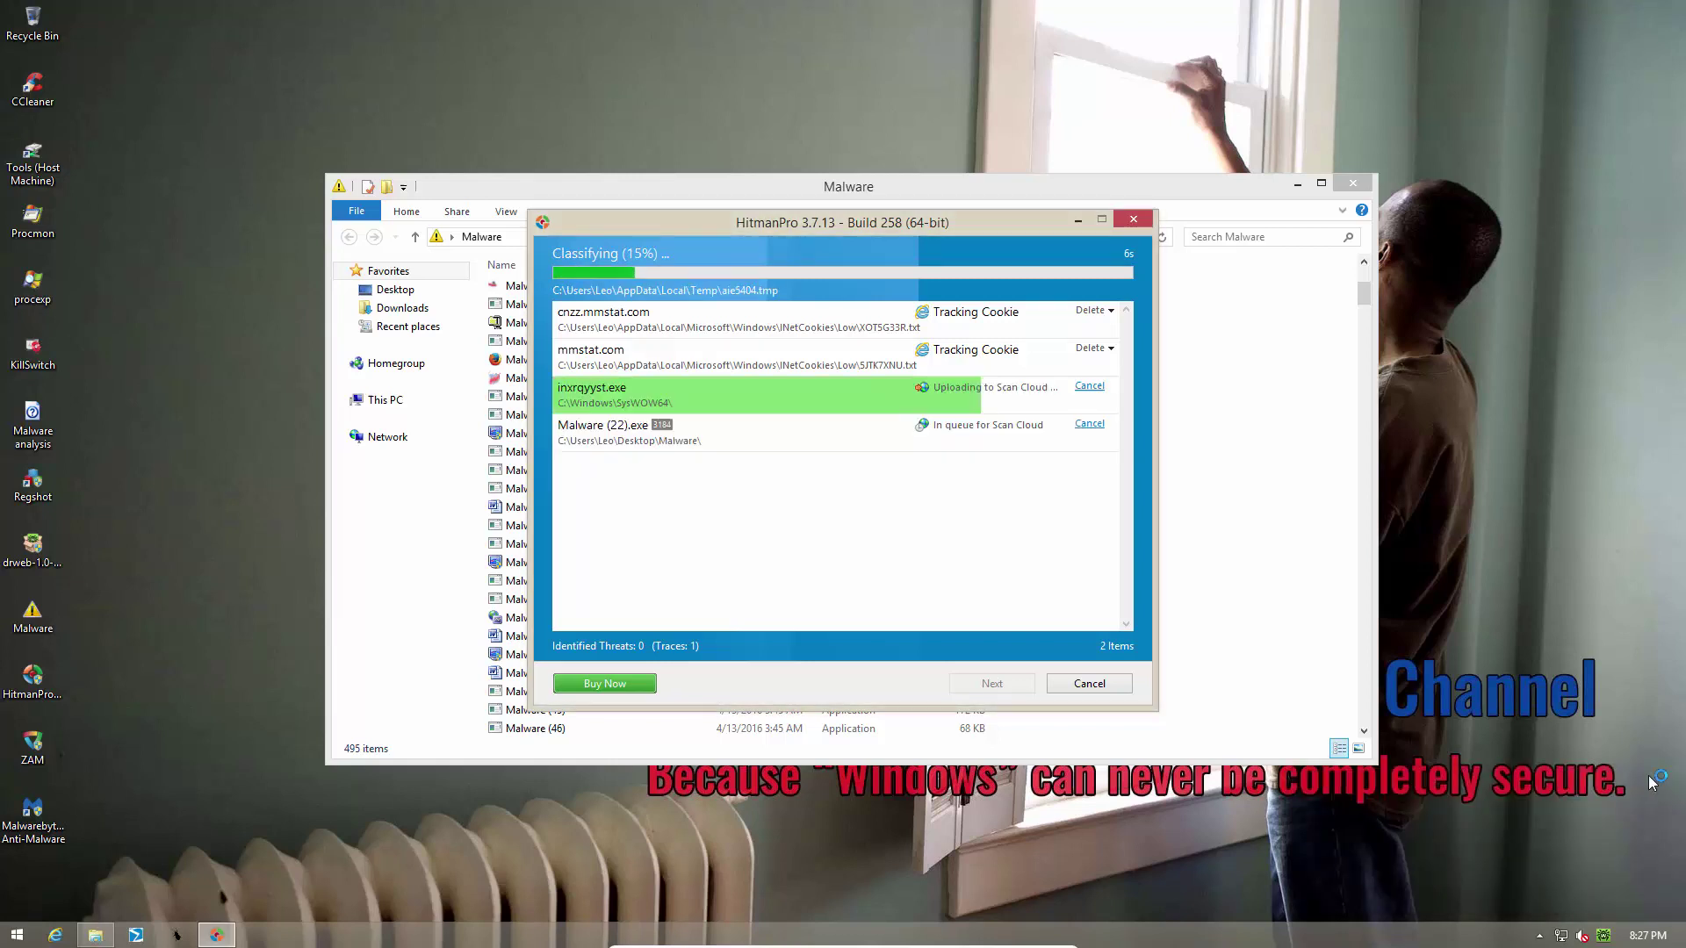
{"action": "left_click", "coordinate": [1078, 682]}
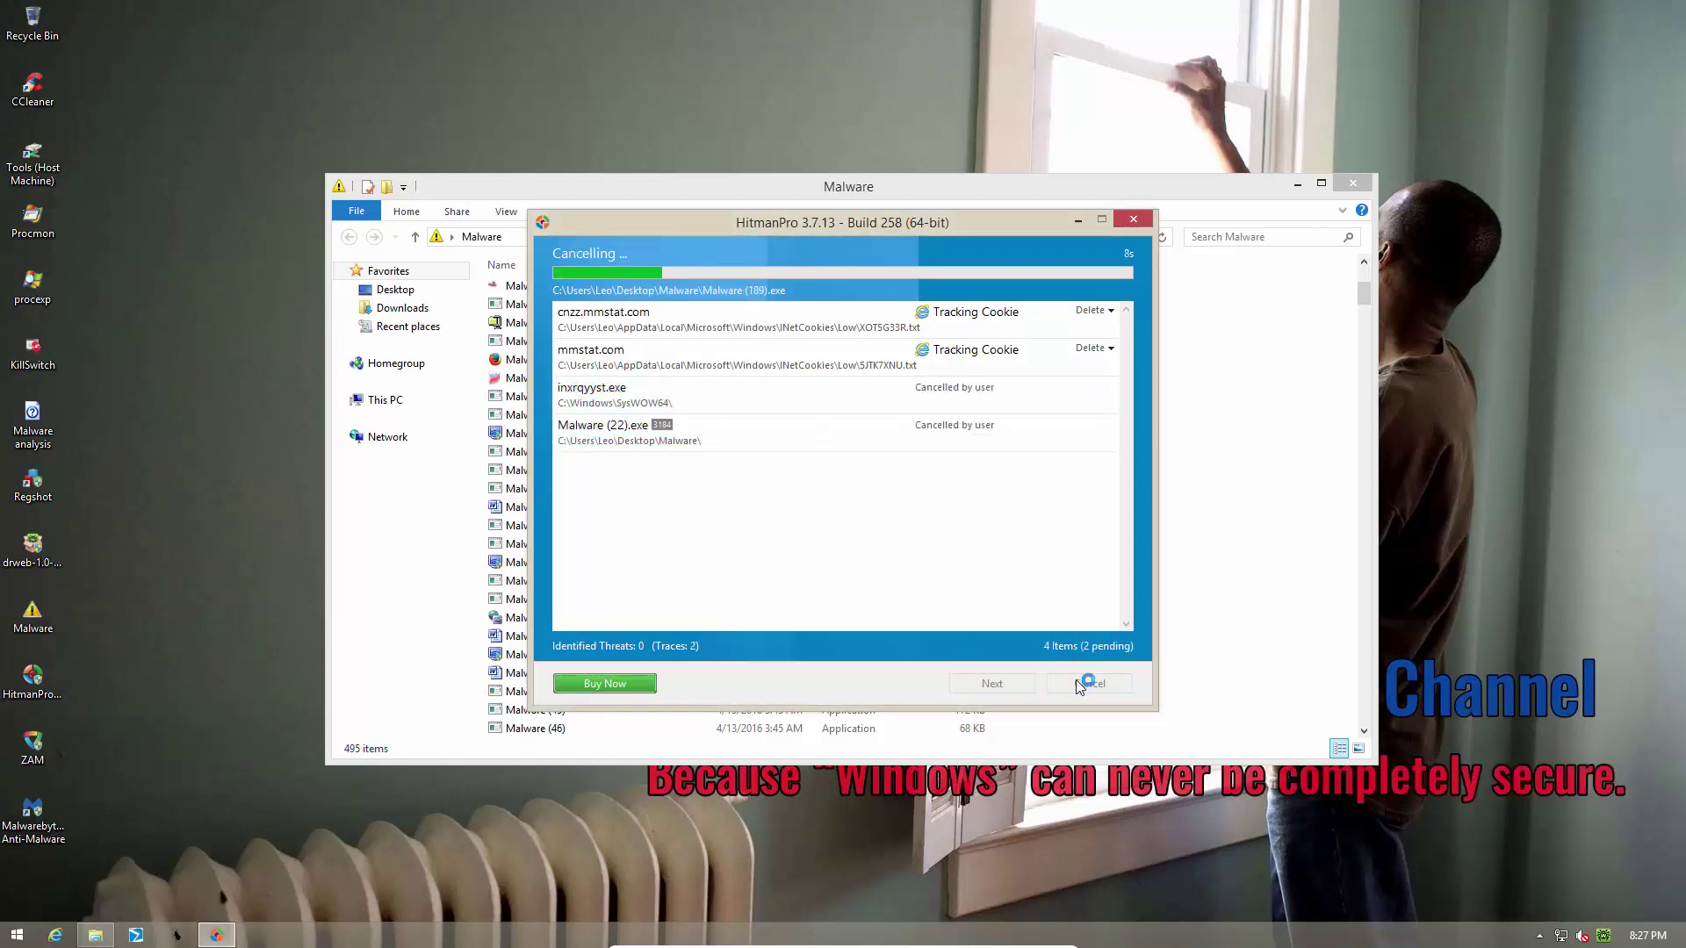
{"action": "left_click", "coordinate": [1051, 684]}
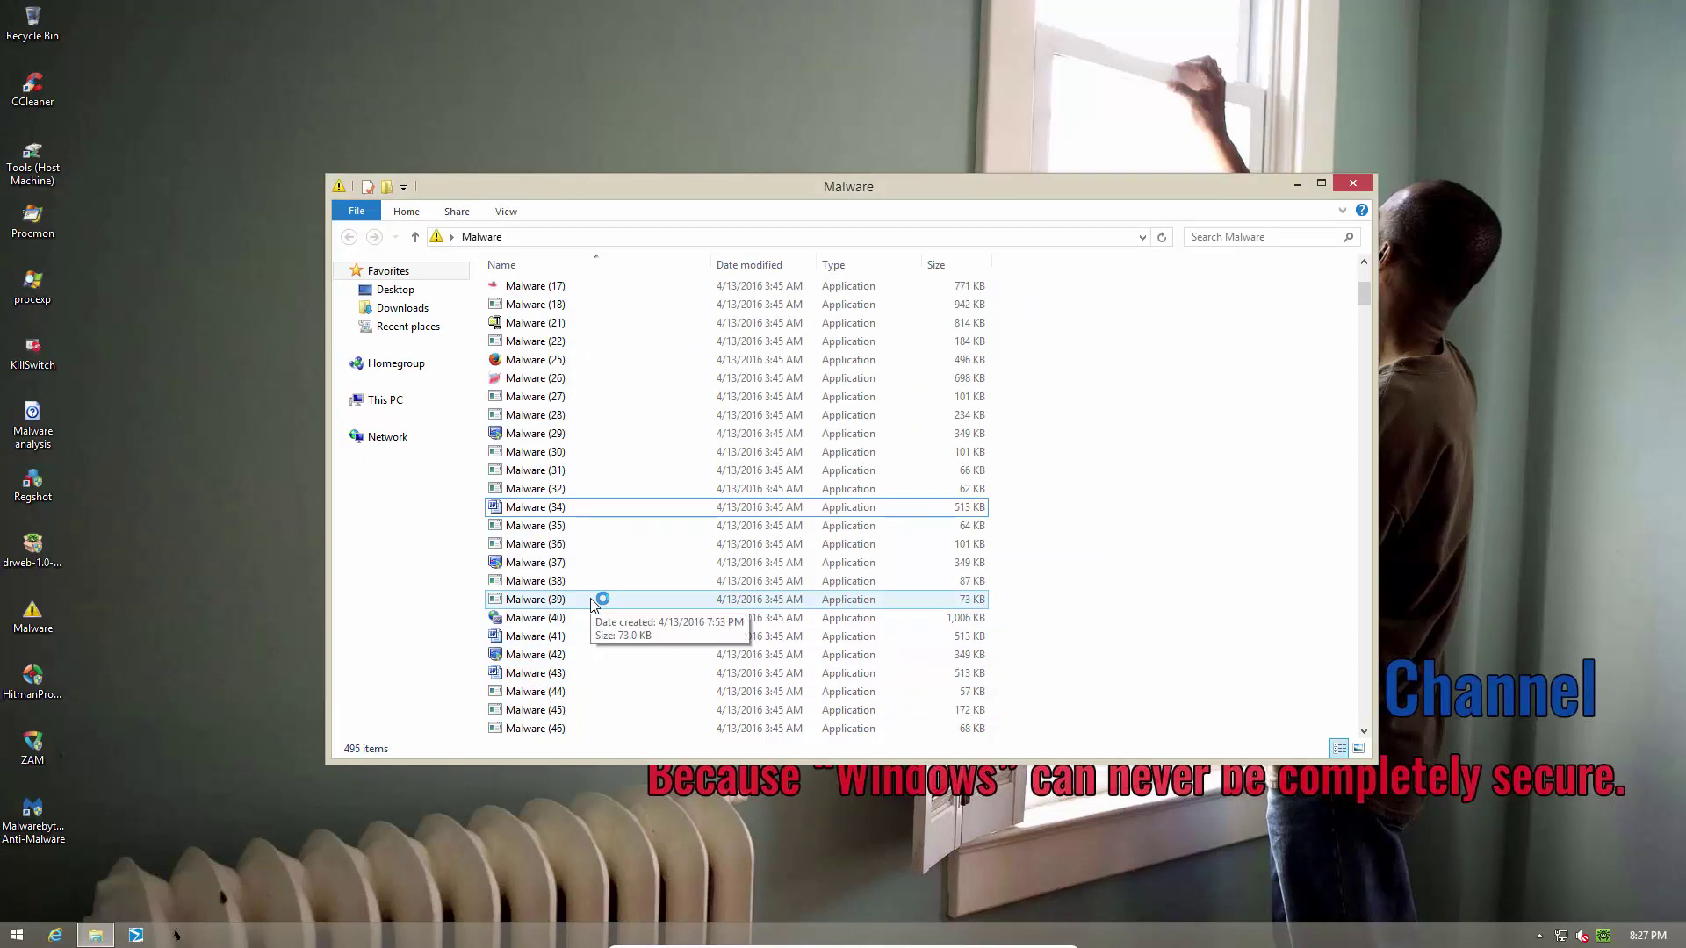
Run Malware (39), (41) and (44), closing the crash dialog and AutoIt error.
{"action": "double_click", "coordinate": [591, 605]}
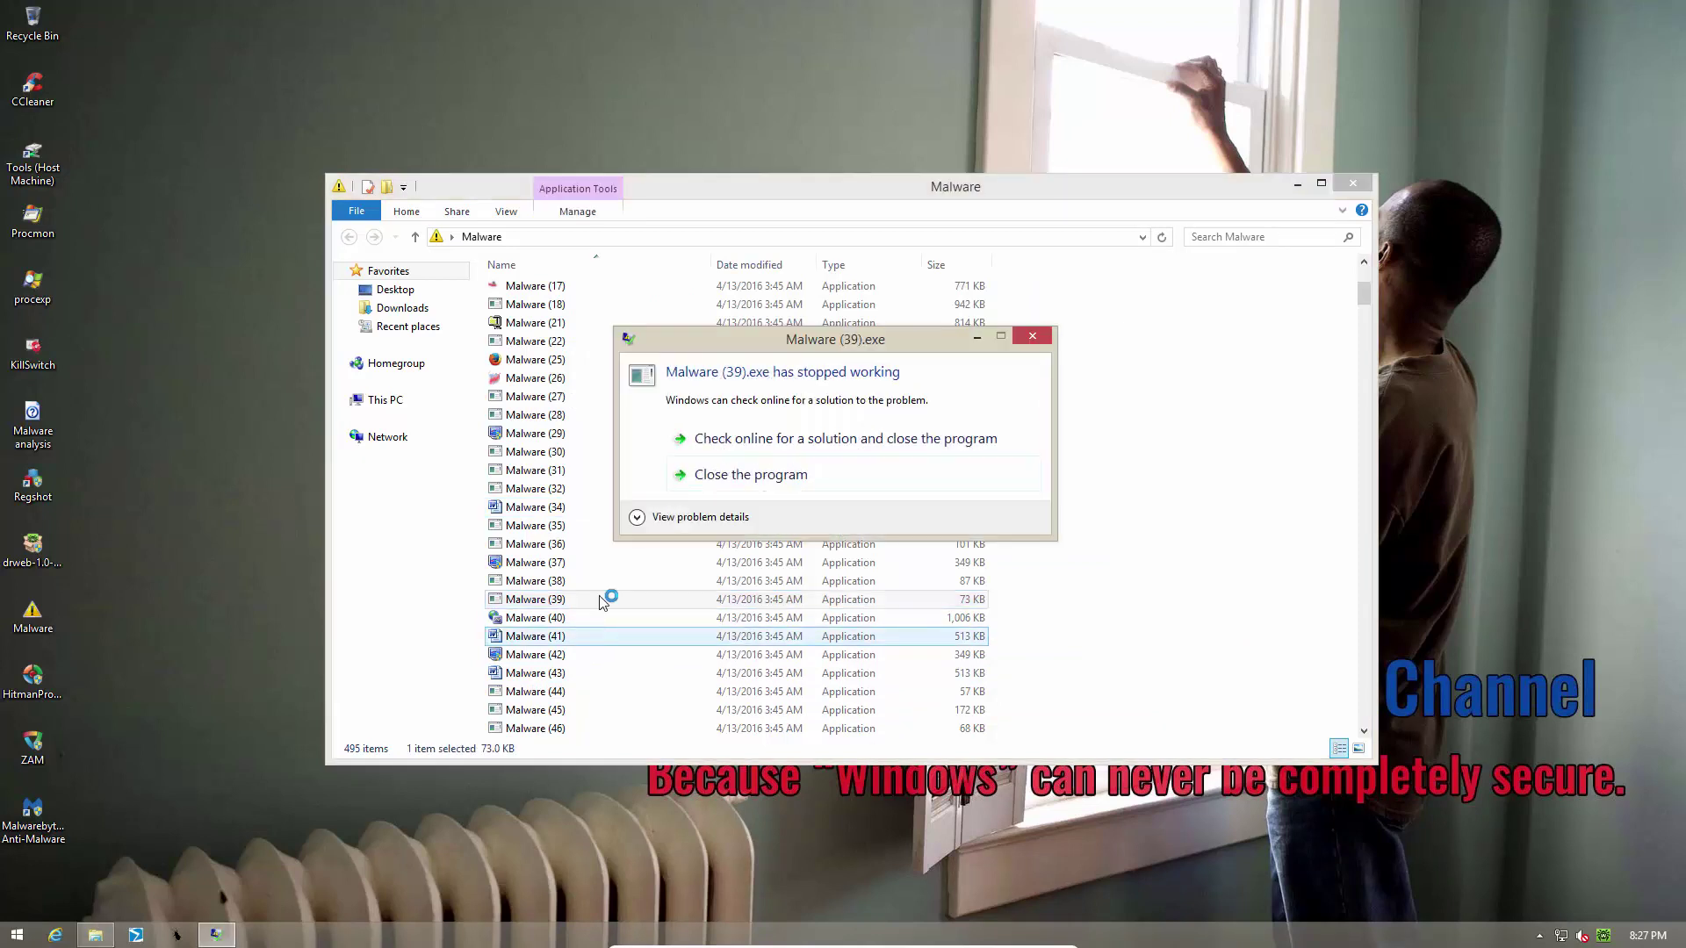
{"action": "left_click", "coordinate": [720, 479]}
{"action": "double_click", "coordinate": [575, 638]}
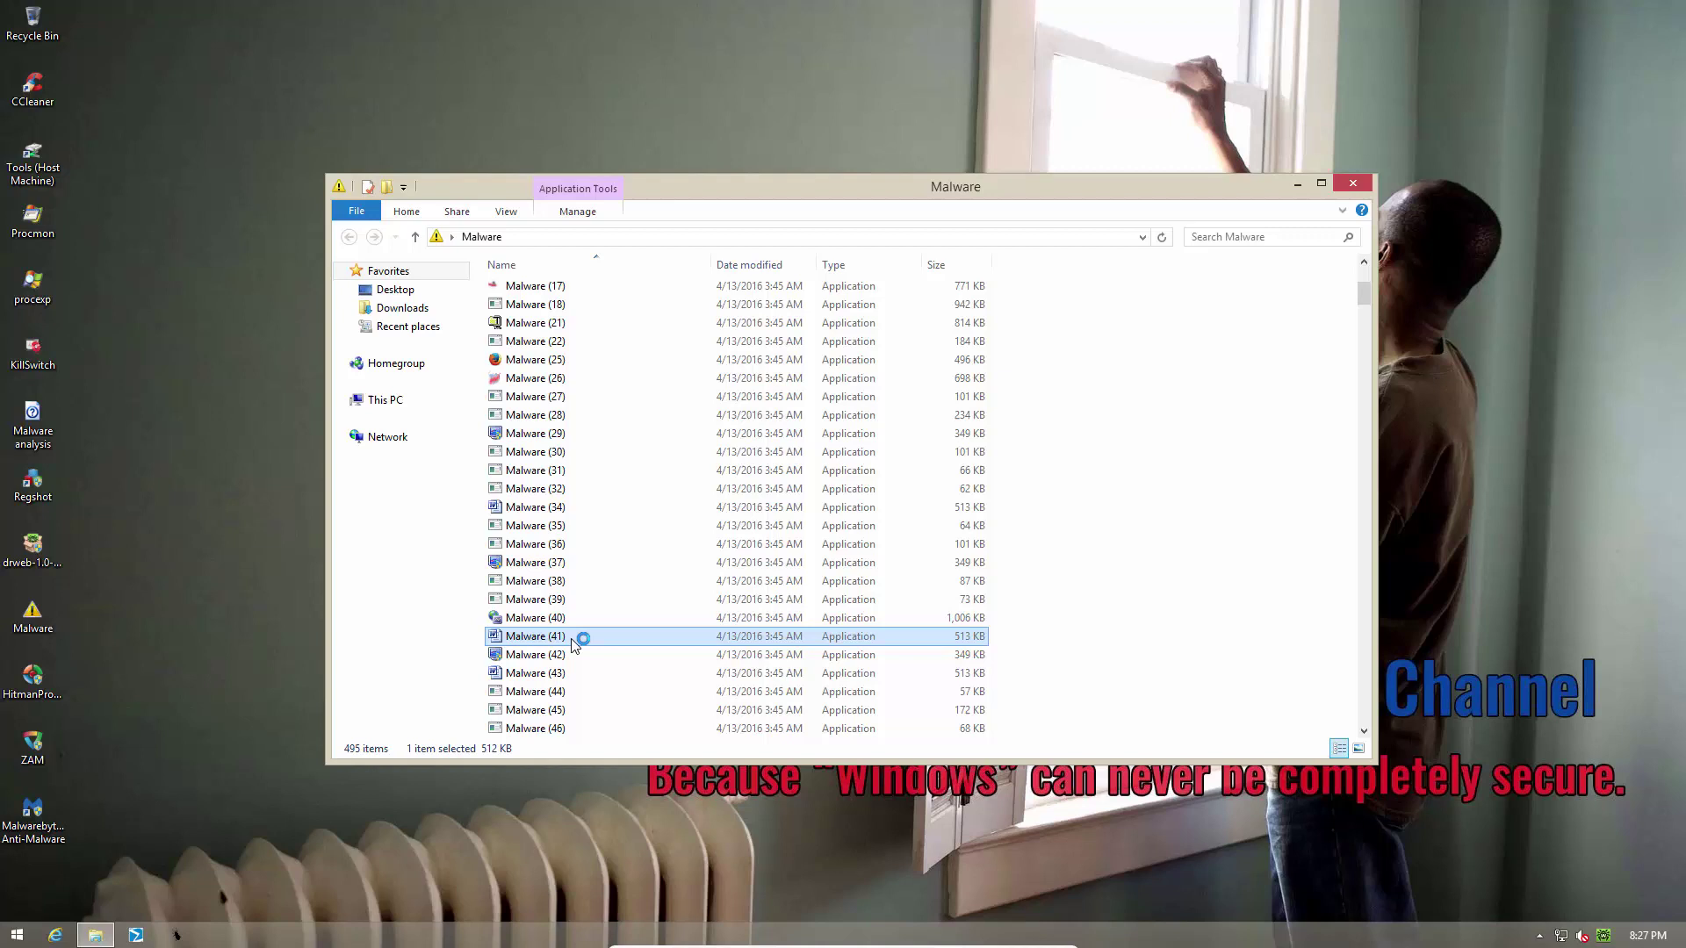
{"action": "left_click", "coordinate": [948, 546]}
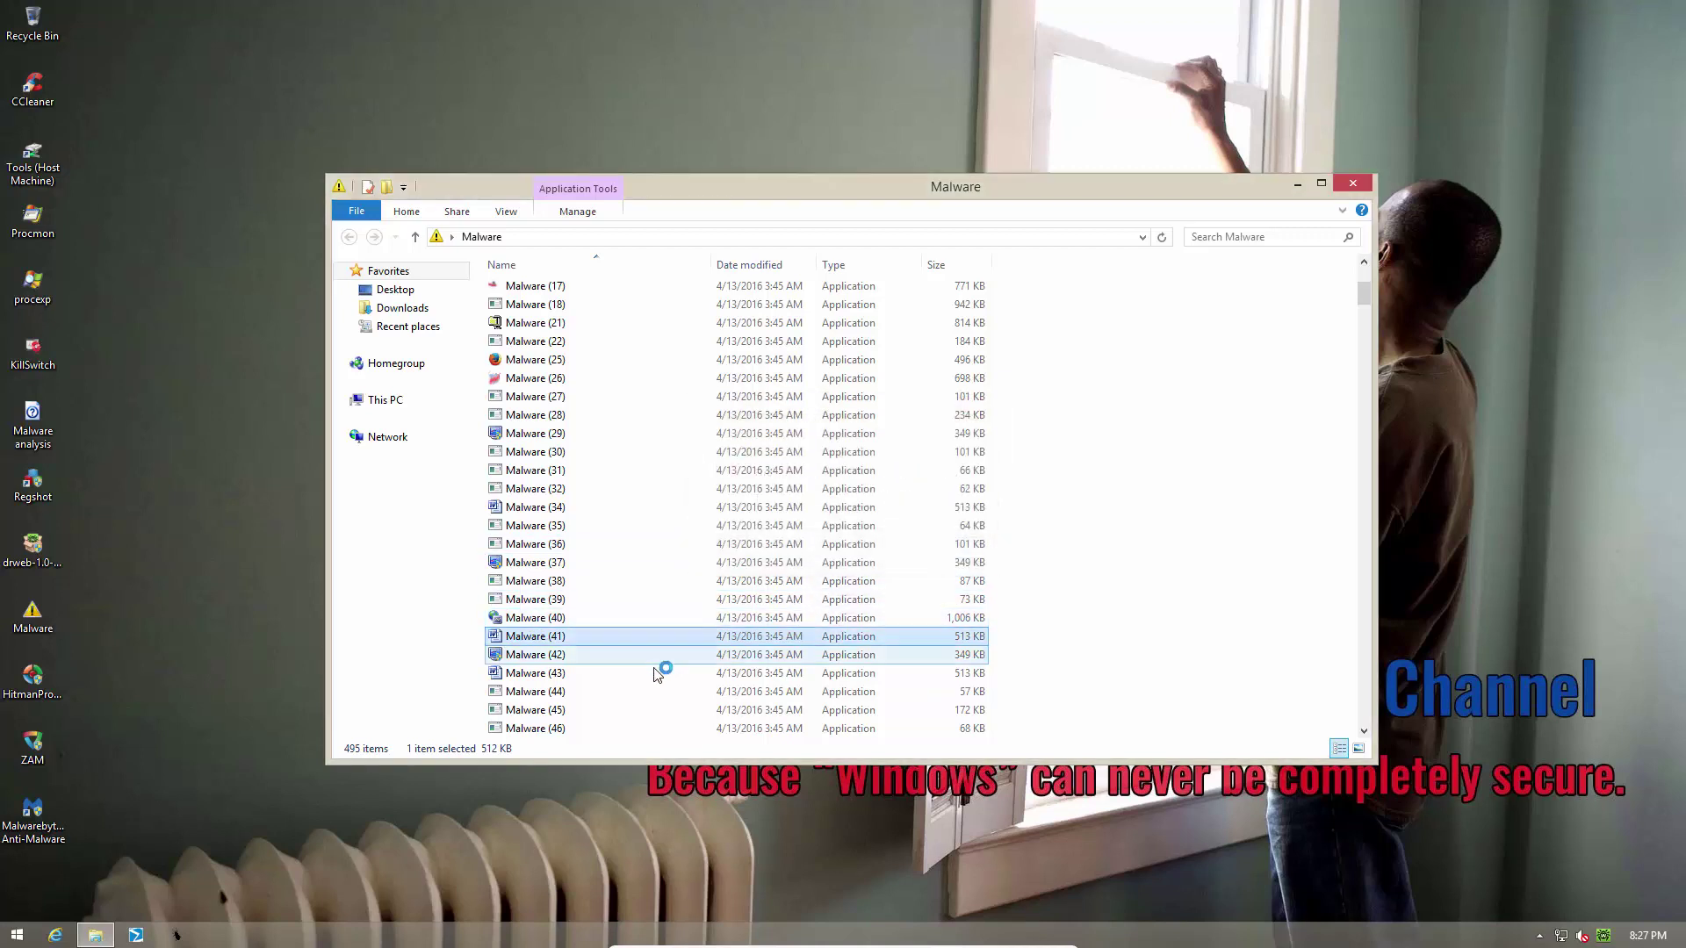
{"action": "double_click", "coordinate": [640, 691]}
Run Malware (49) and (53), close the Zylom Games crash, and review then dismiss the neutralized-threat report.
{"action": "scroll", "coordinate": [681, 659], "scroll_direction": "down", "scroll_amount": 4}
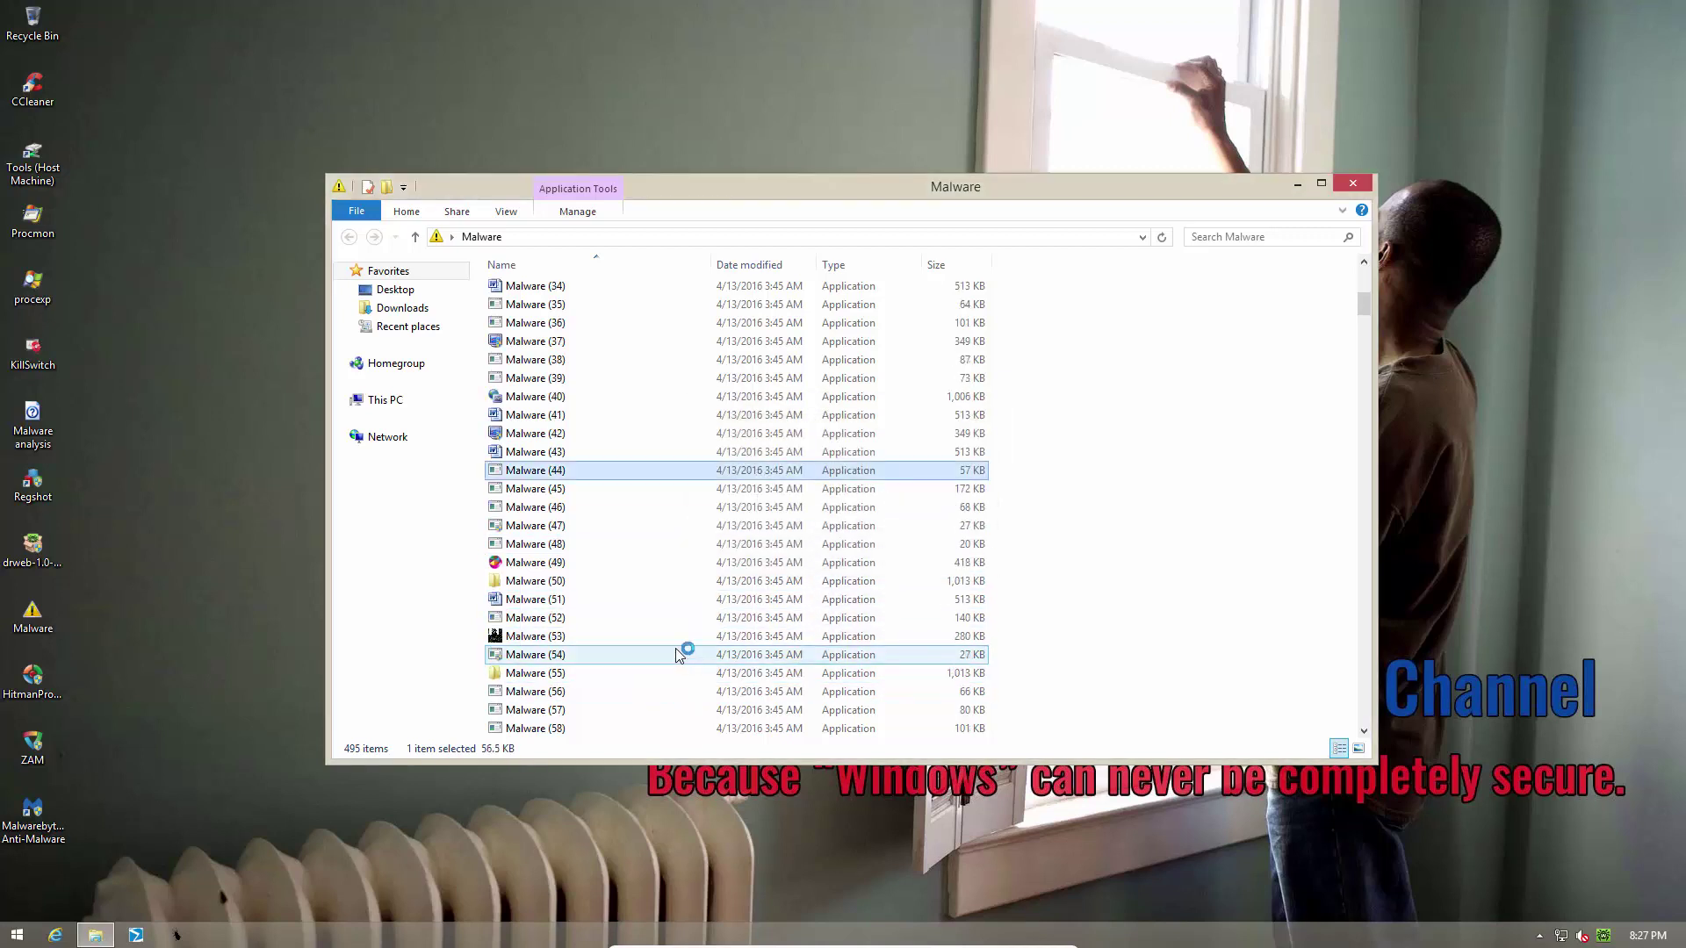
{"action": "double_click", "coordinate": [559, 562]}
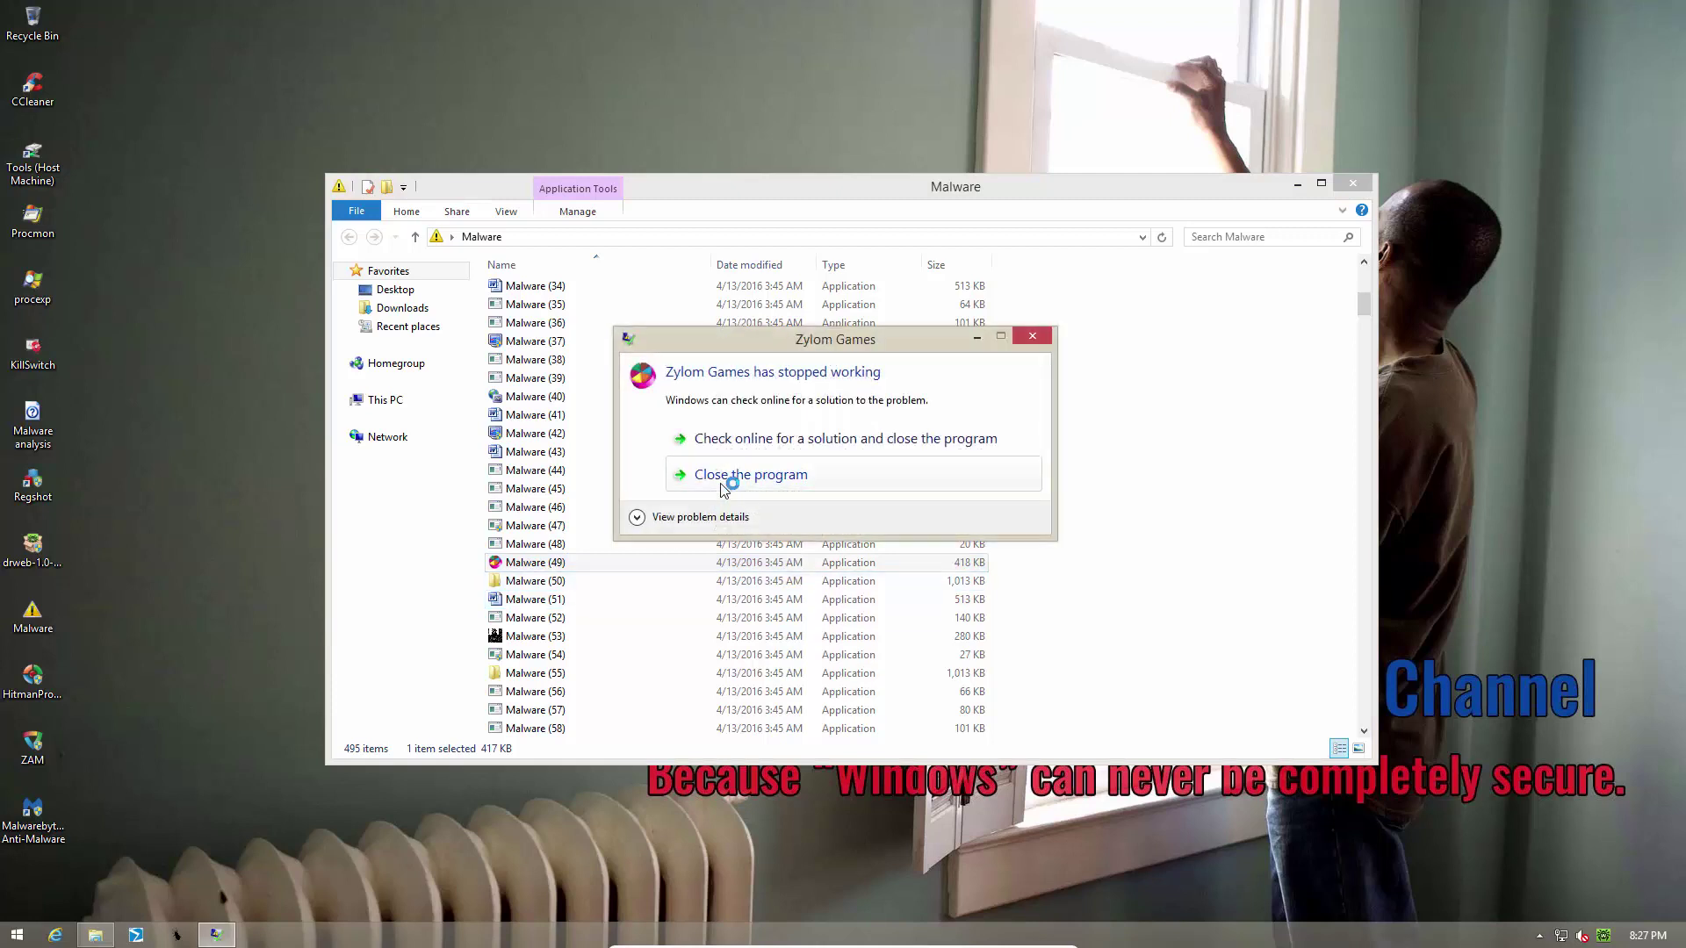
{"action": "left_click", "coordinate": [909, 471]}
{"action": "double_click", "coordinate": [565, 636]}
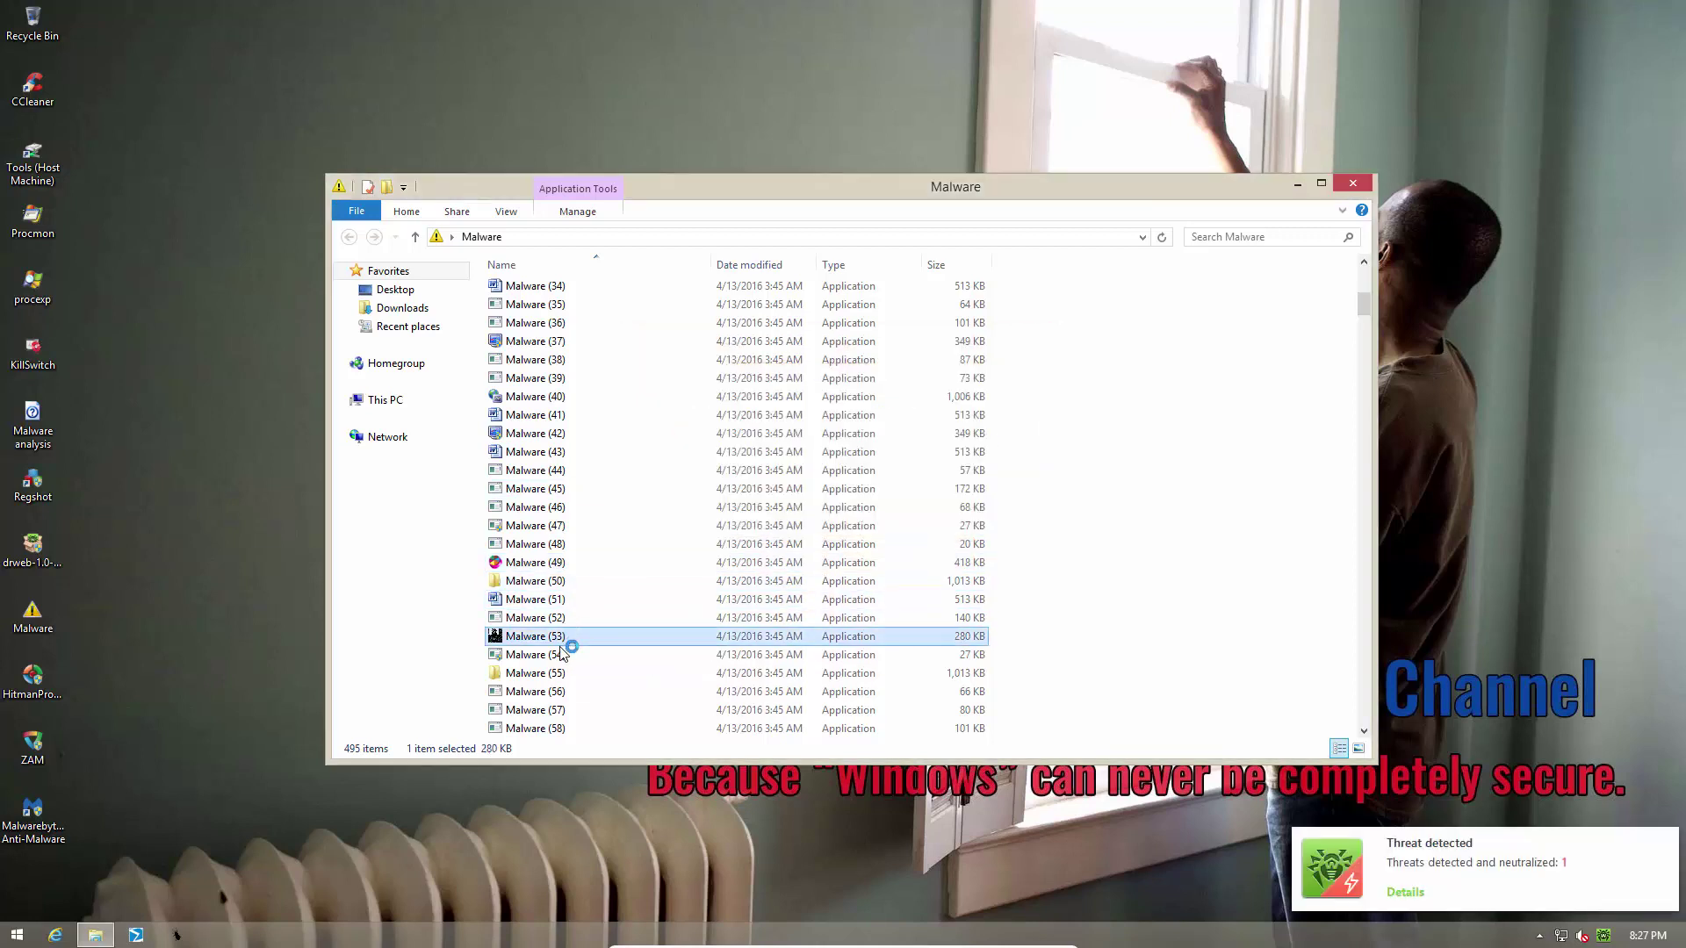
{"action": "left_click", "coordinate": [1424, 892]}
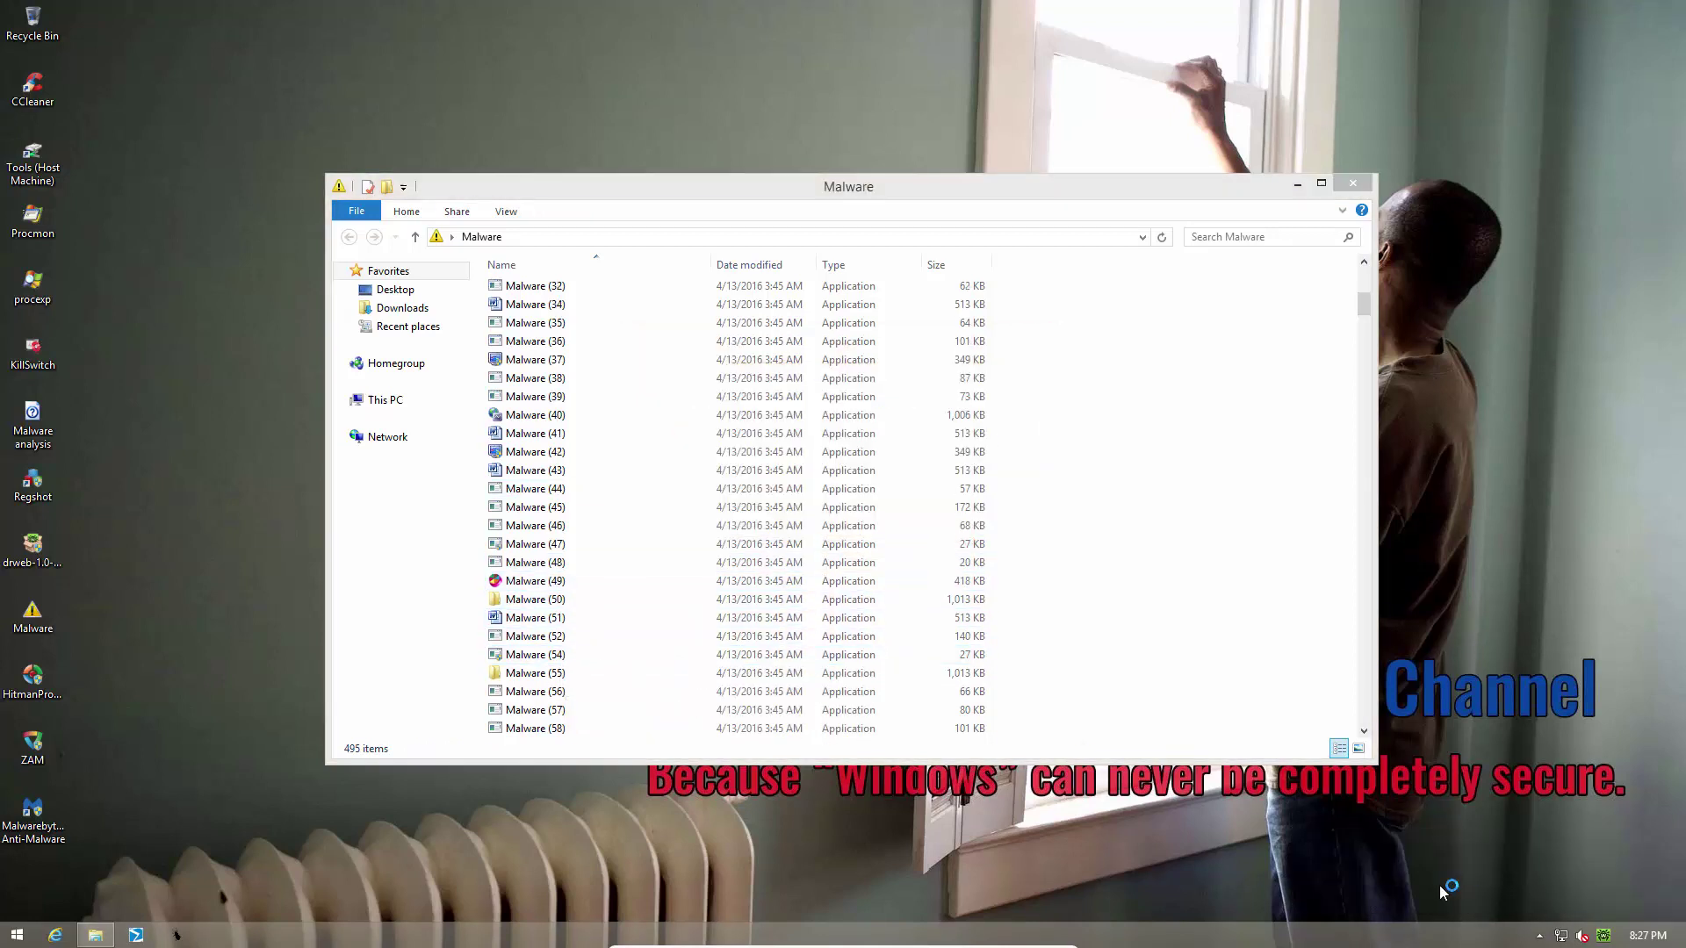
{"action": "left_click", "coordinate": [1126, 254]}
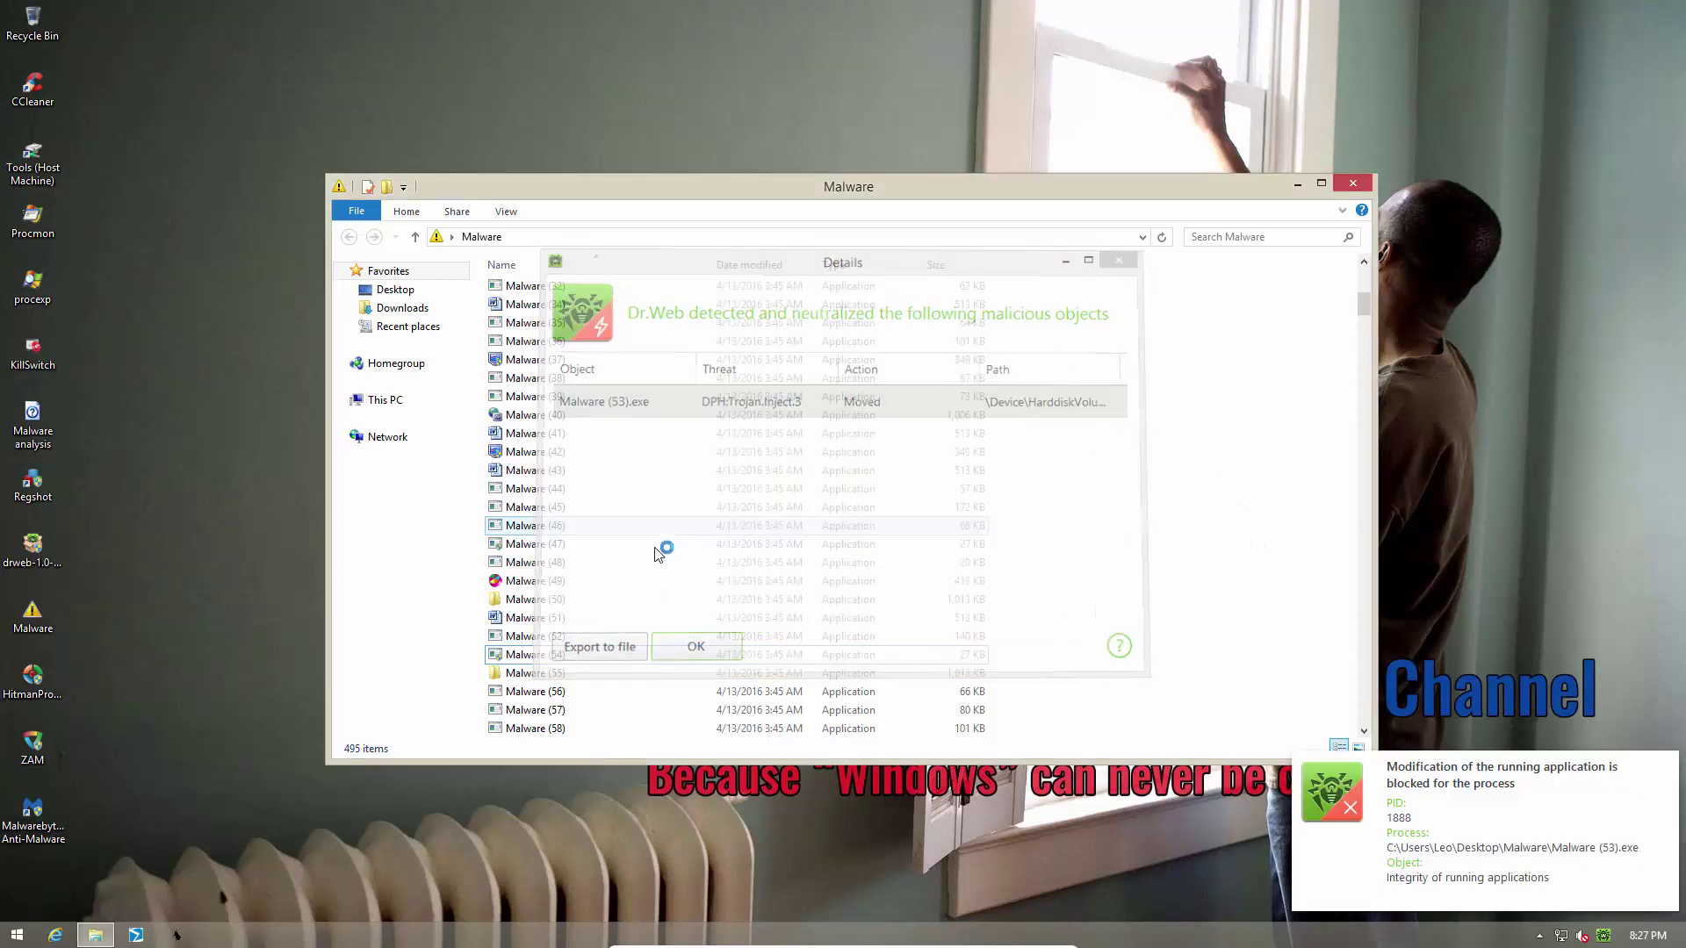
{"action": "left_click", "coordinate": [1669, 764]}
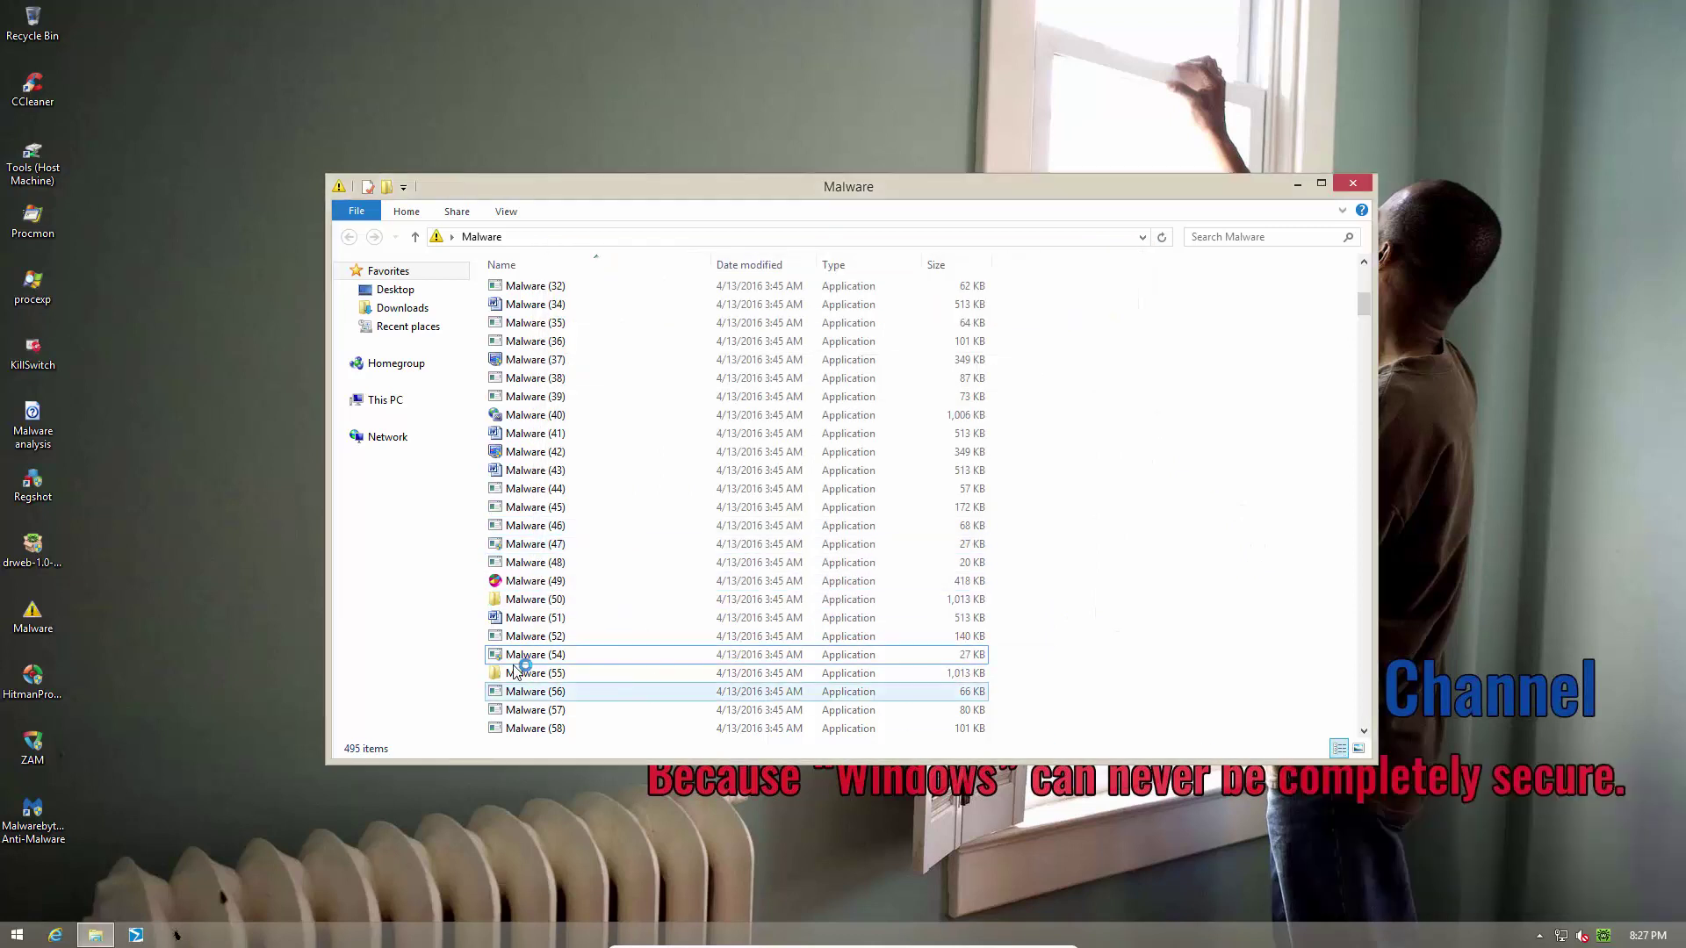
Run the next sample near Malware (63), allow its admin prompt and close the crashed program.
{"action": "scroll", "coordinate": [537, 696], "scroll_direction": "down", "scroll_amount": 3}
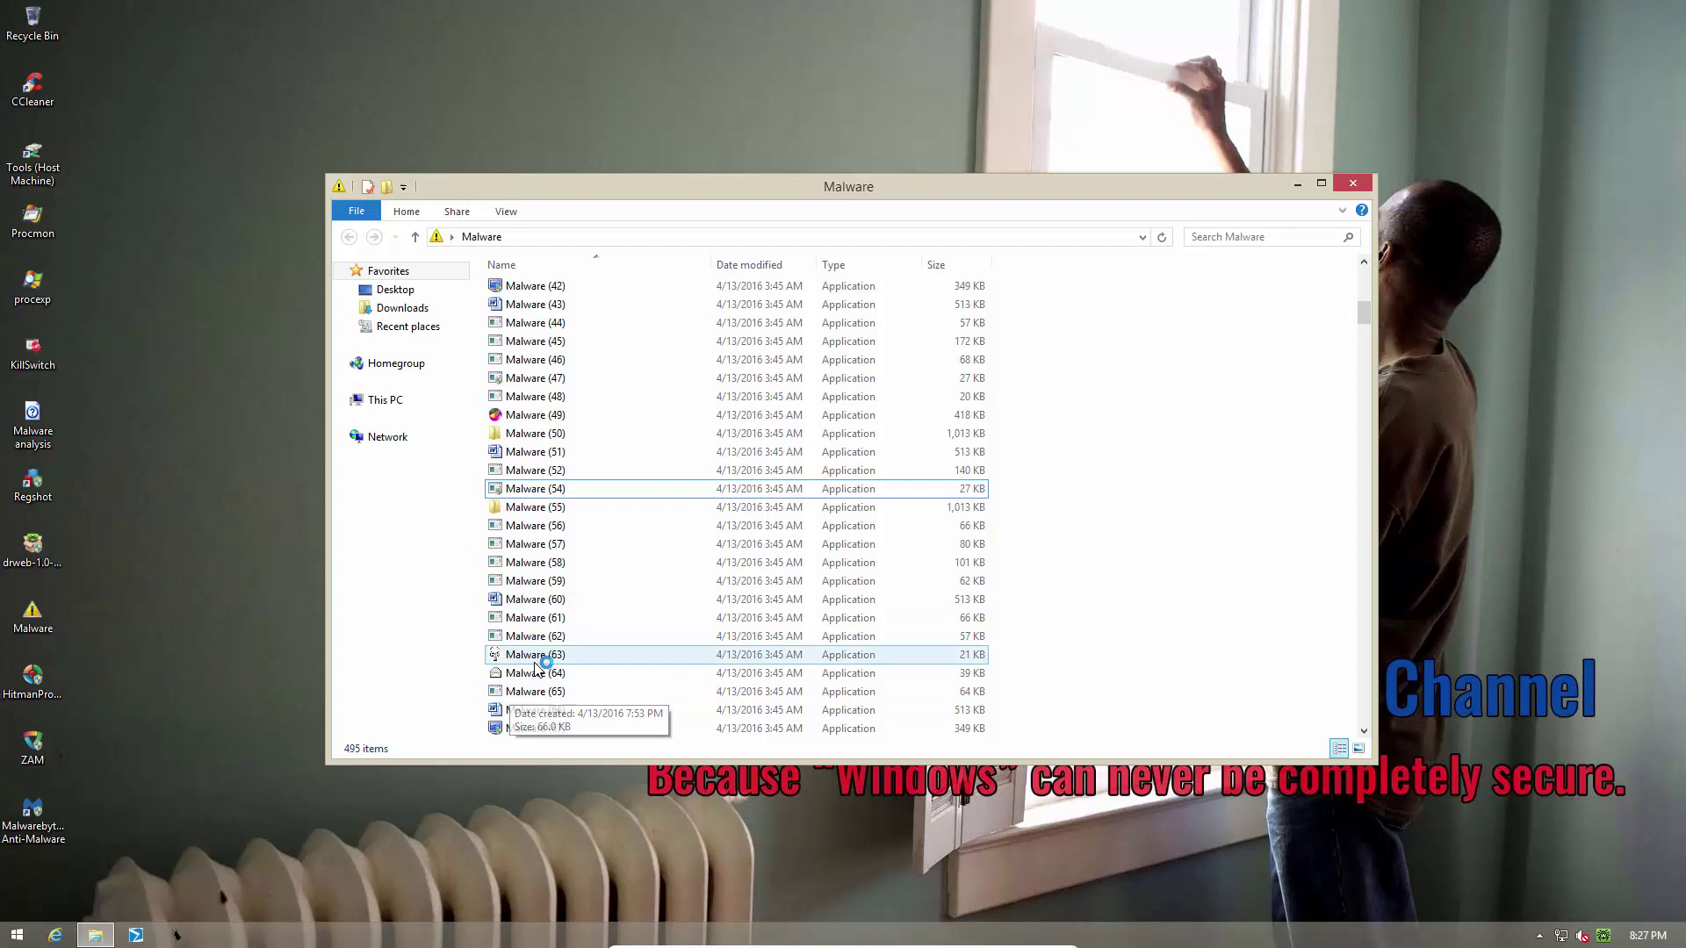
{"action": "left_click", "coordinate": [536, 660]}
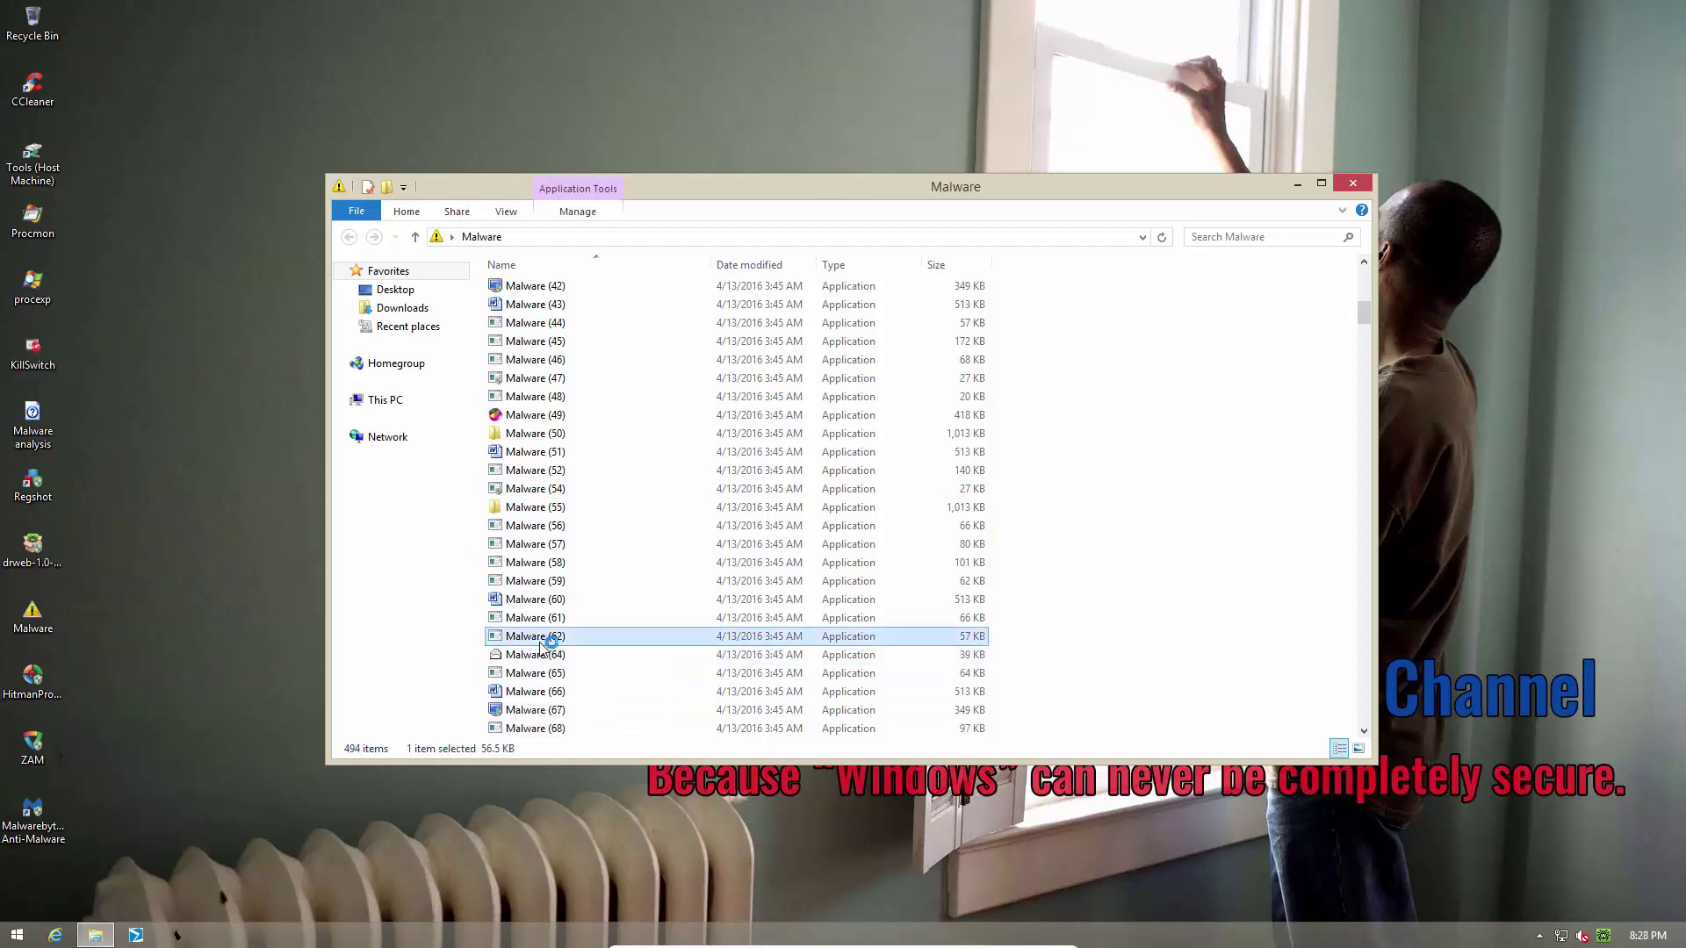
{"action": "left_click", "coordinate": [553, 711]}
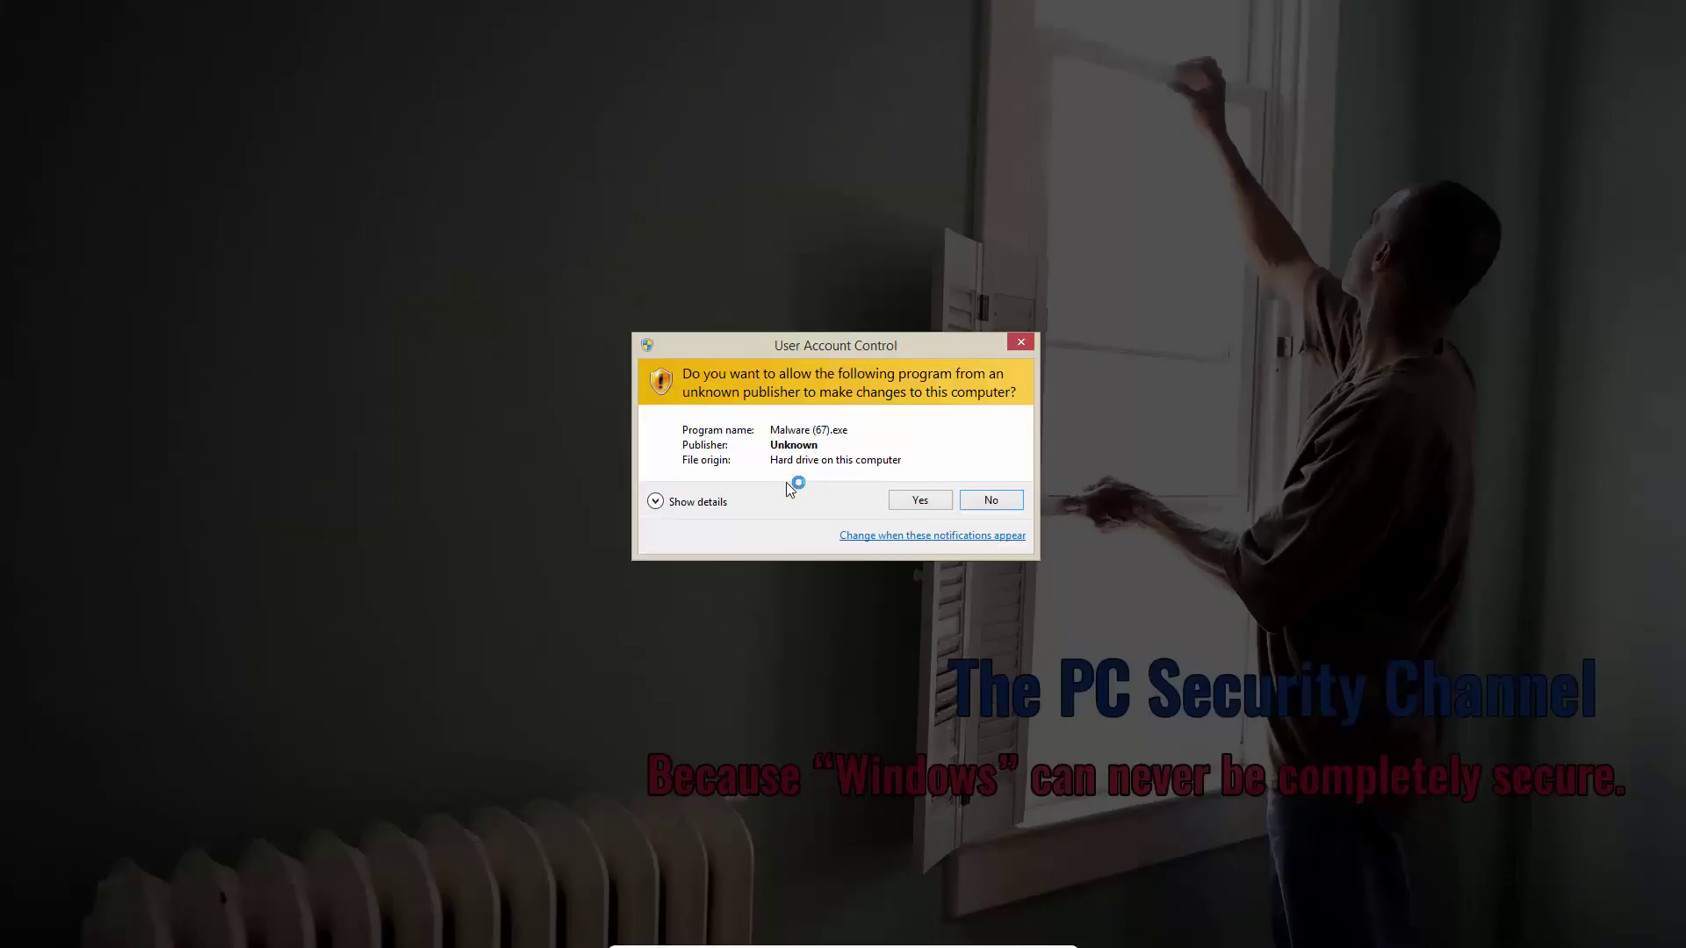
{"action": "left_click", "coordinate": [909, 503]}
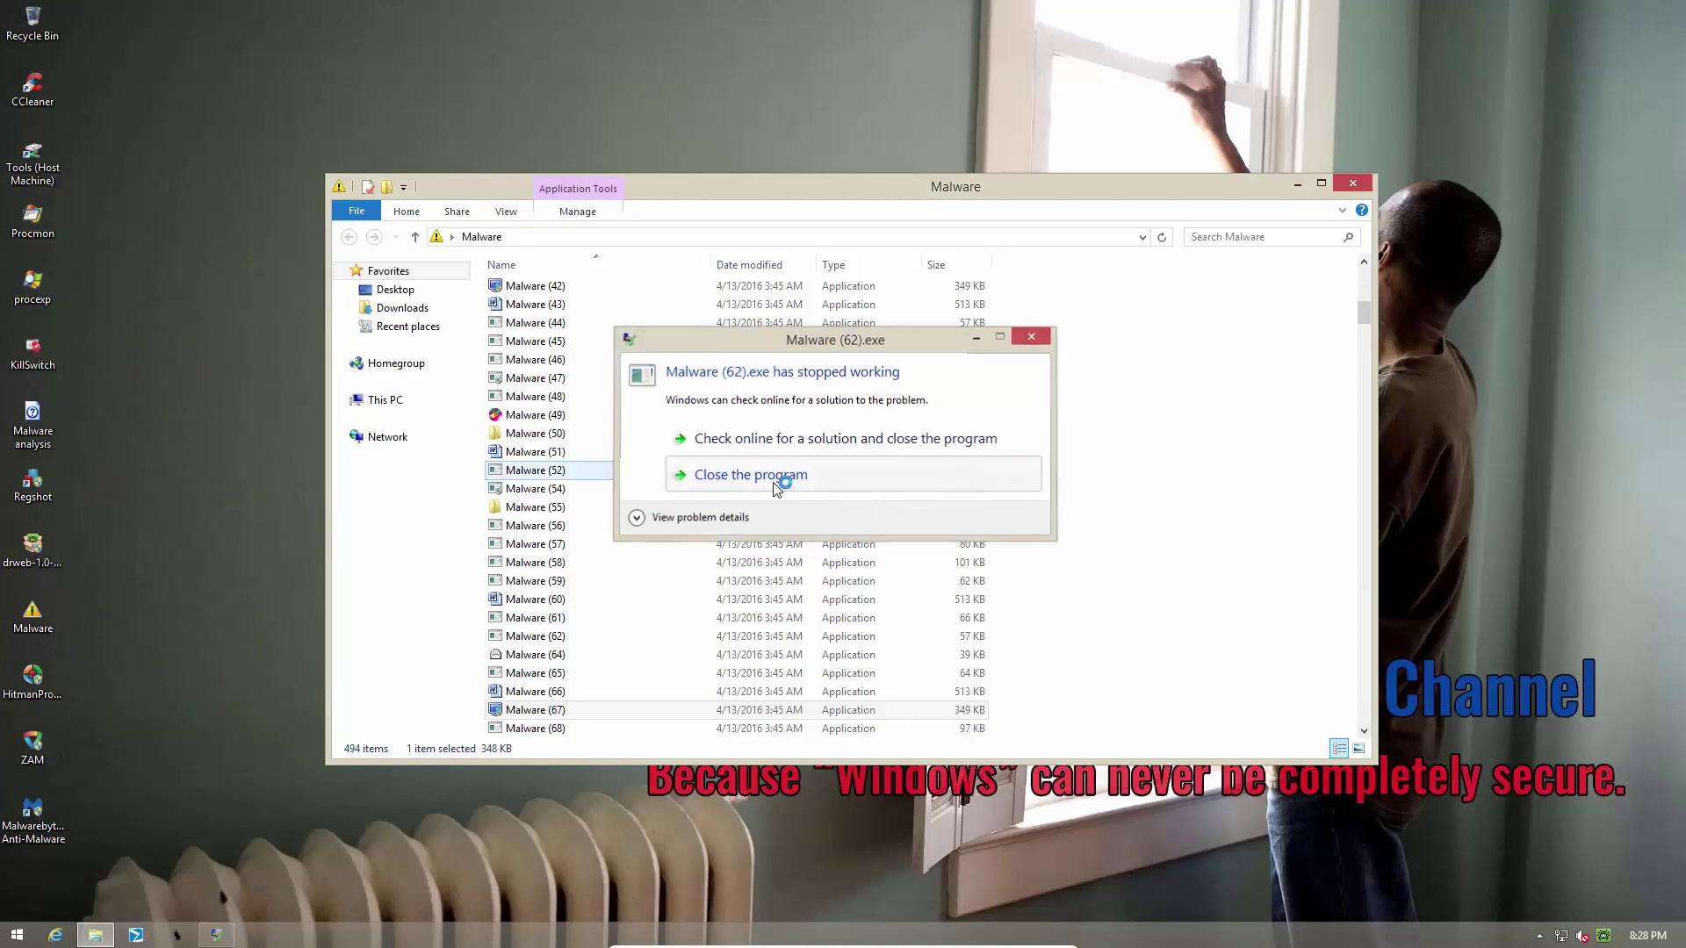
{"action": "left_click", "coordinate": [816, 476]}
Run Malware (74) and (82), dismiss the AutoIt error and close the Local Disk (C:) window.
{"action": "left_click", "coordinate": [602, 620]}
{"action": "scroll", "coordinate": [602, 624], "scroll_direction": "down", "scroll_amount": 5}
{"action": "left_click", "coordinate": [562, 582]}
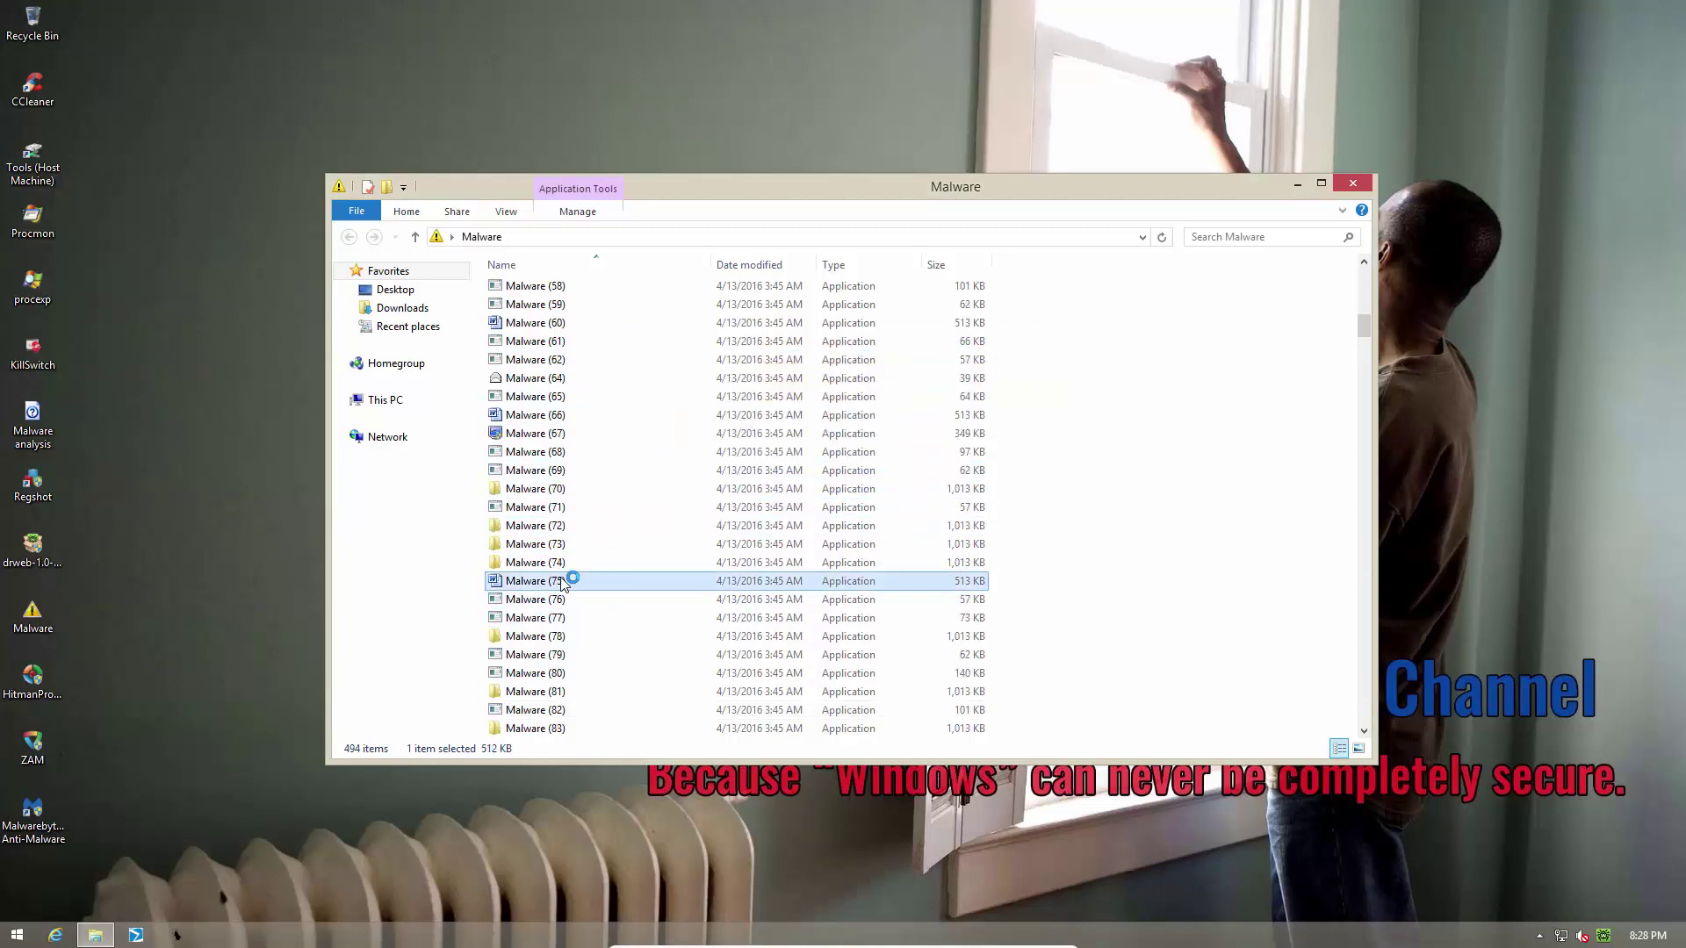
{"action": "double_click", "coordinate": [564, 562]}
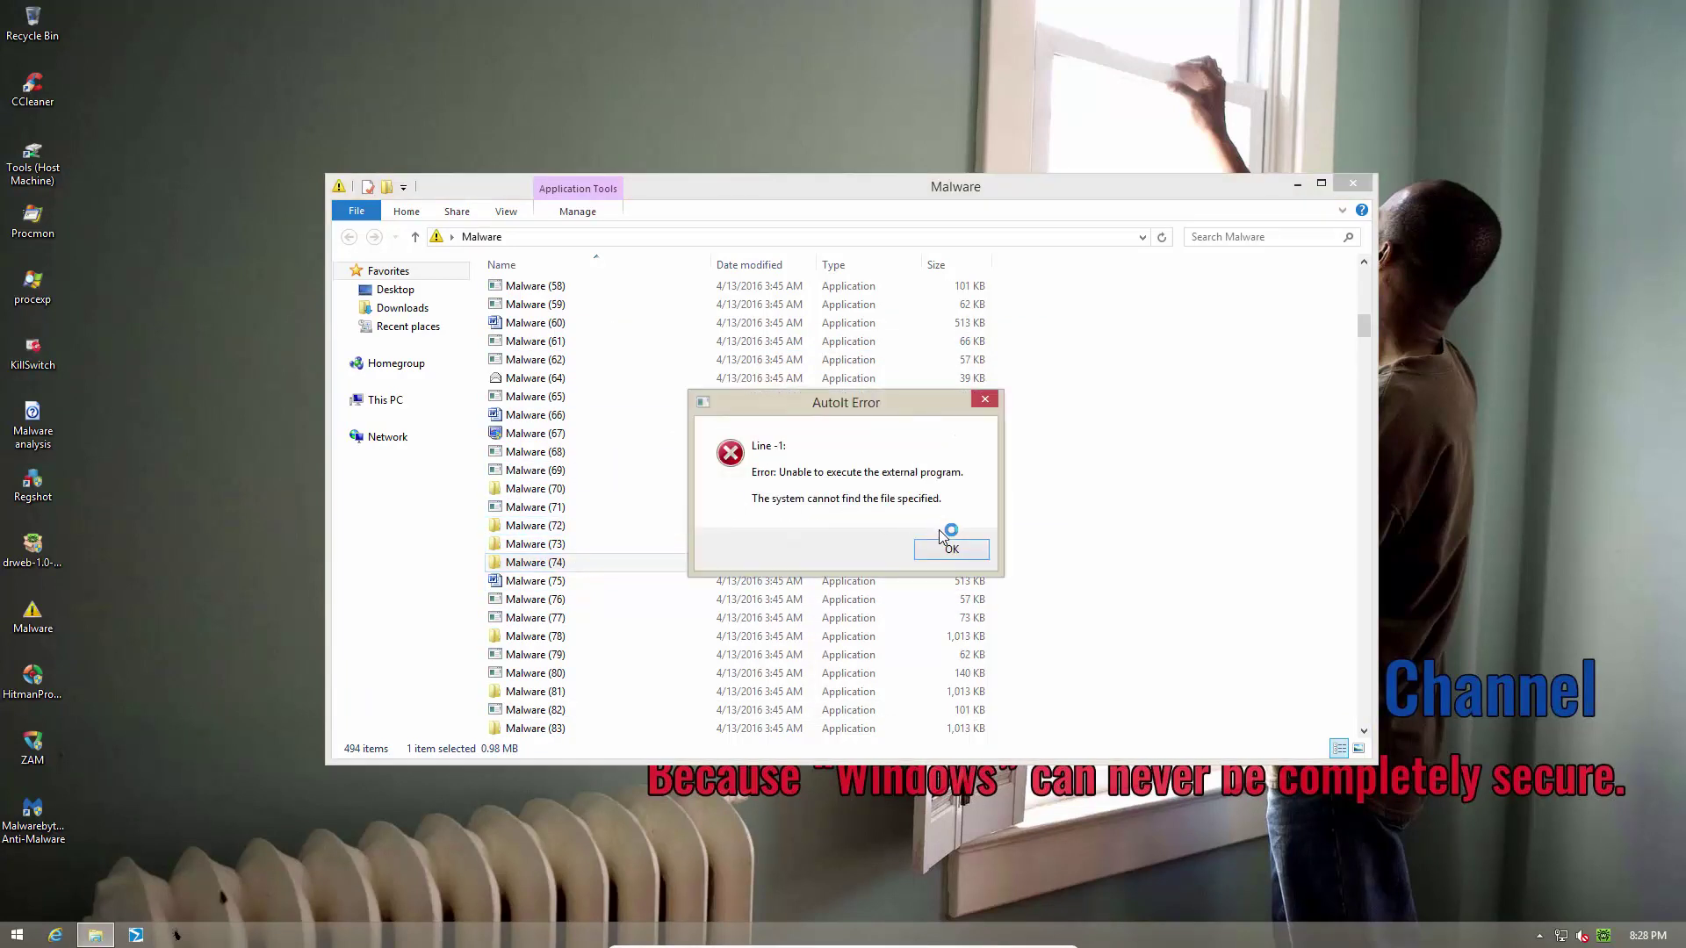
{"action": "left_click", "coordinate": [613, 635]}
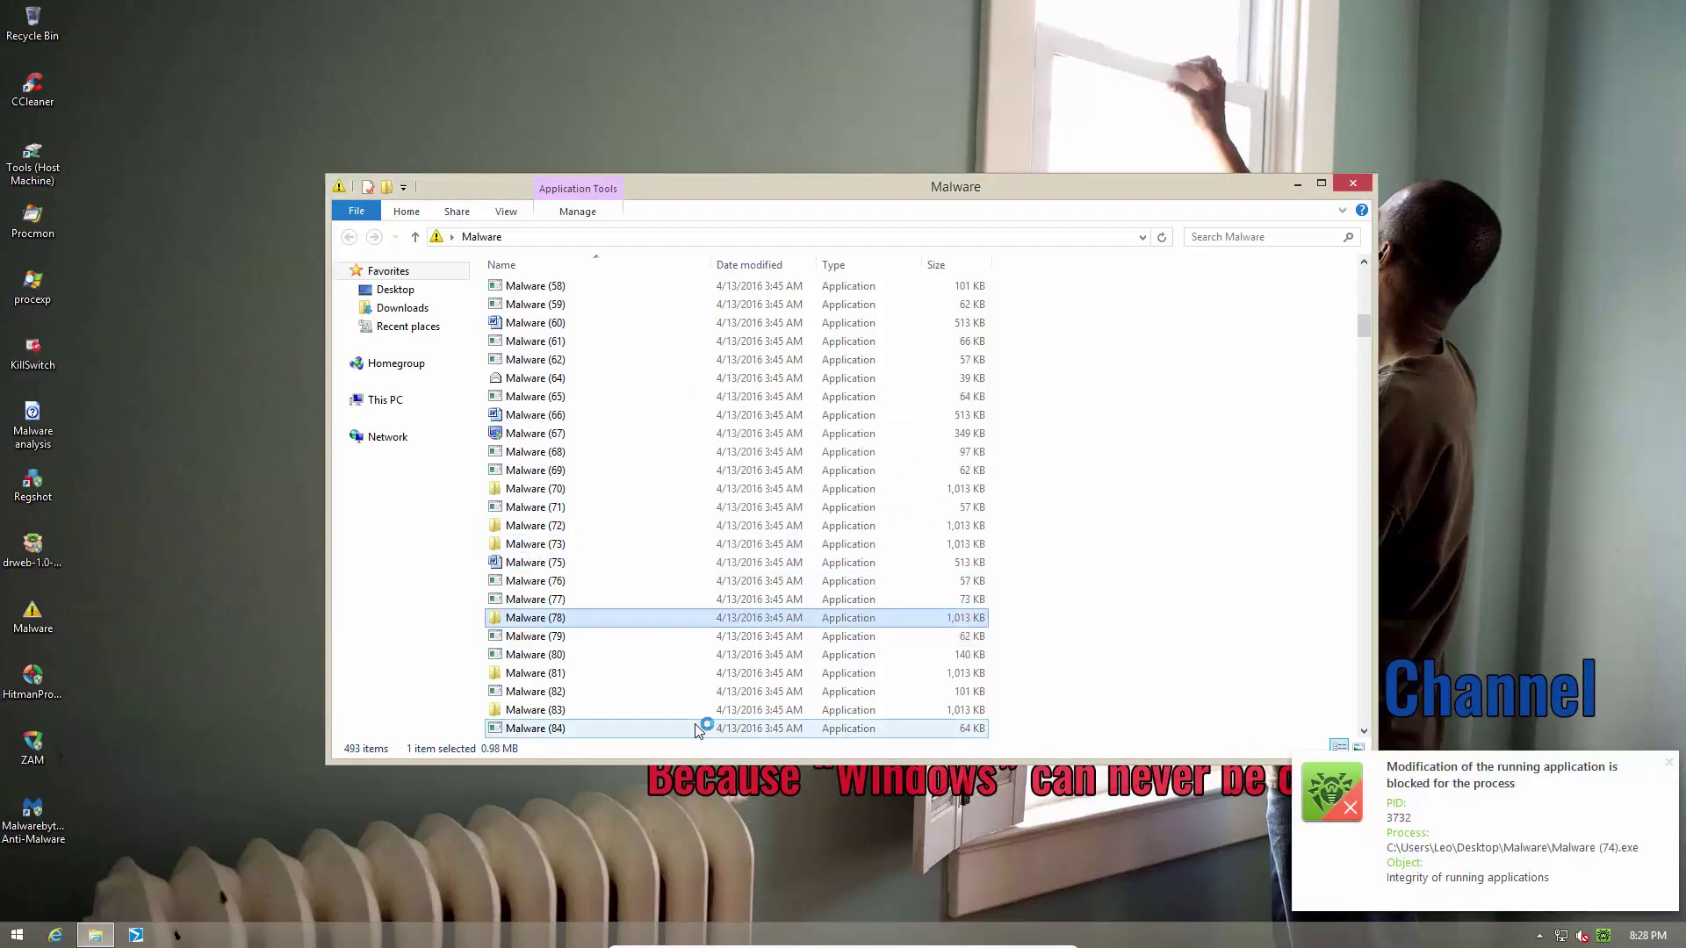
{"action": "double_click", "coordinate": [577, 694]}
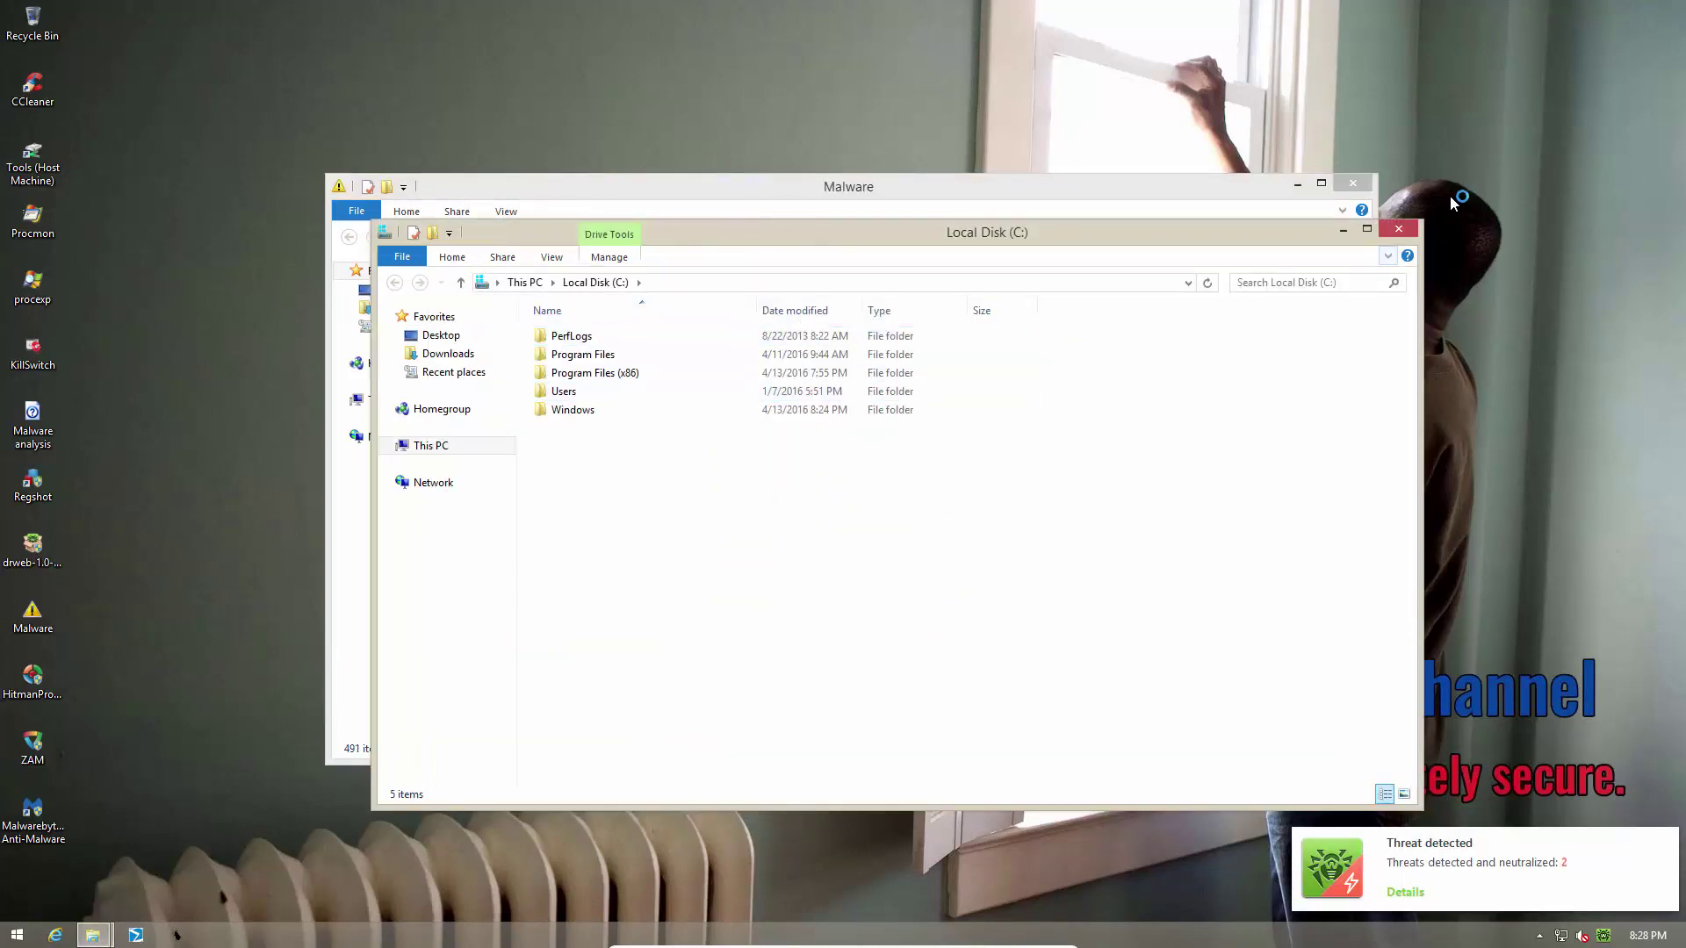
{"action": "left_click", "coordinate": [1399, 230]}
Run Malware (78) and (88), close the crash dialog and dismiss the blocked-modification notice.
{"action": "double_click", "coordinate": [577, 619]}
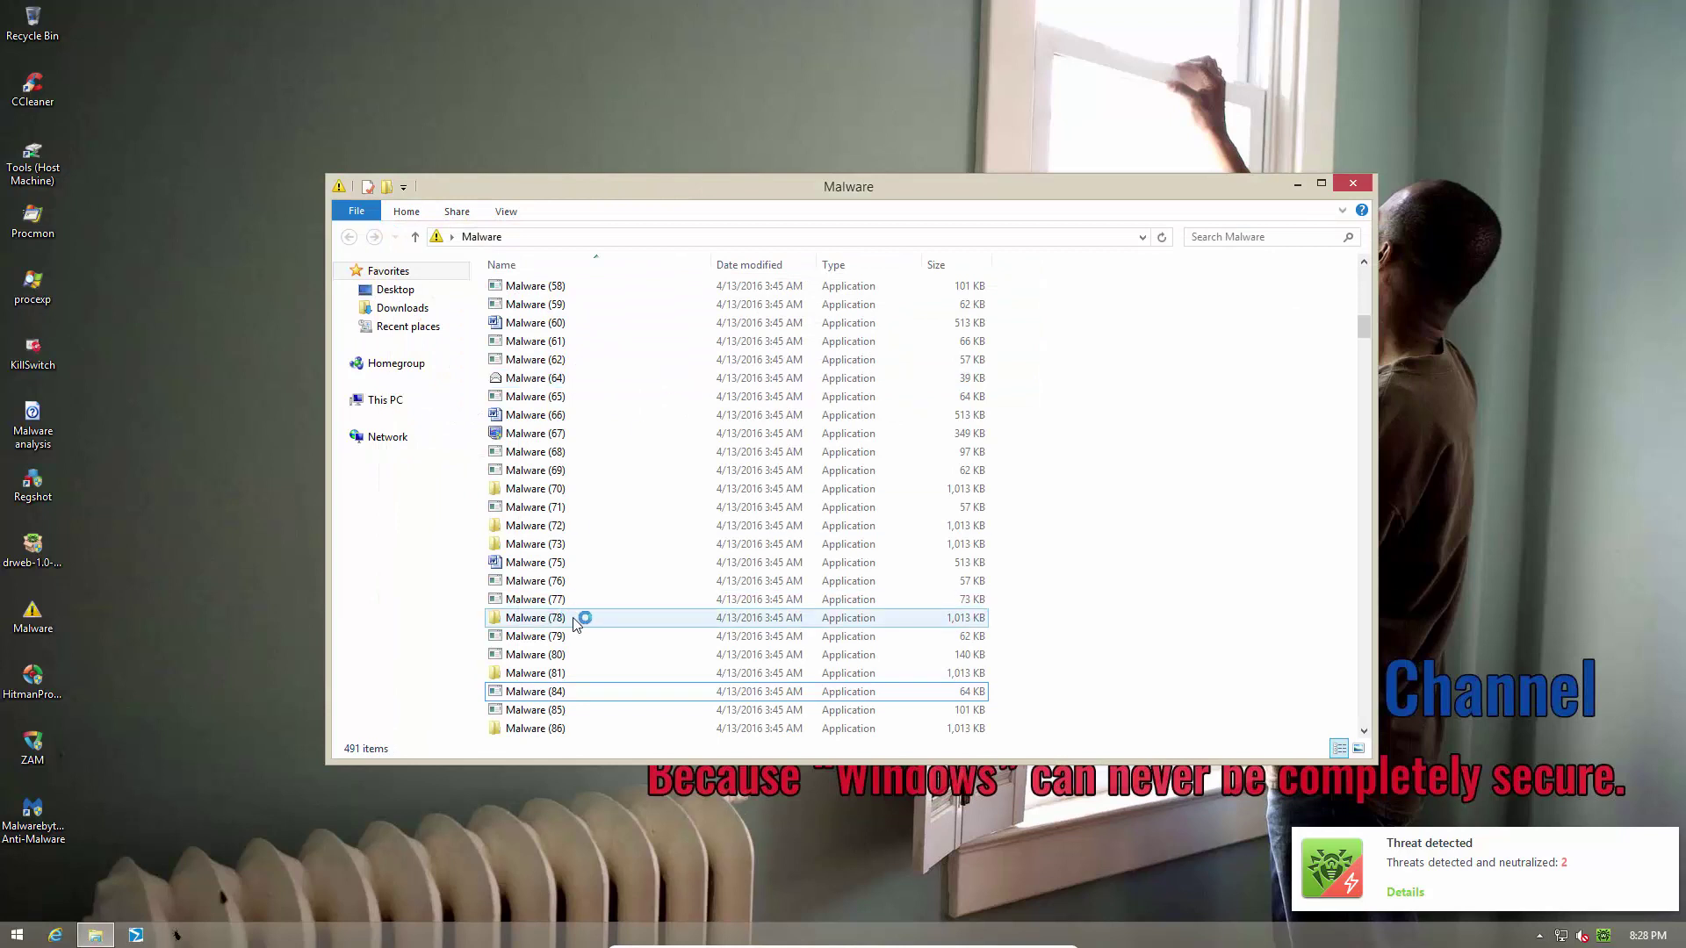
{"action": "scroll", "coordinate": [577, 623], "scroll_direction": "down", "scroll_amount": 6}
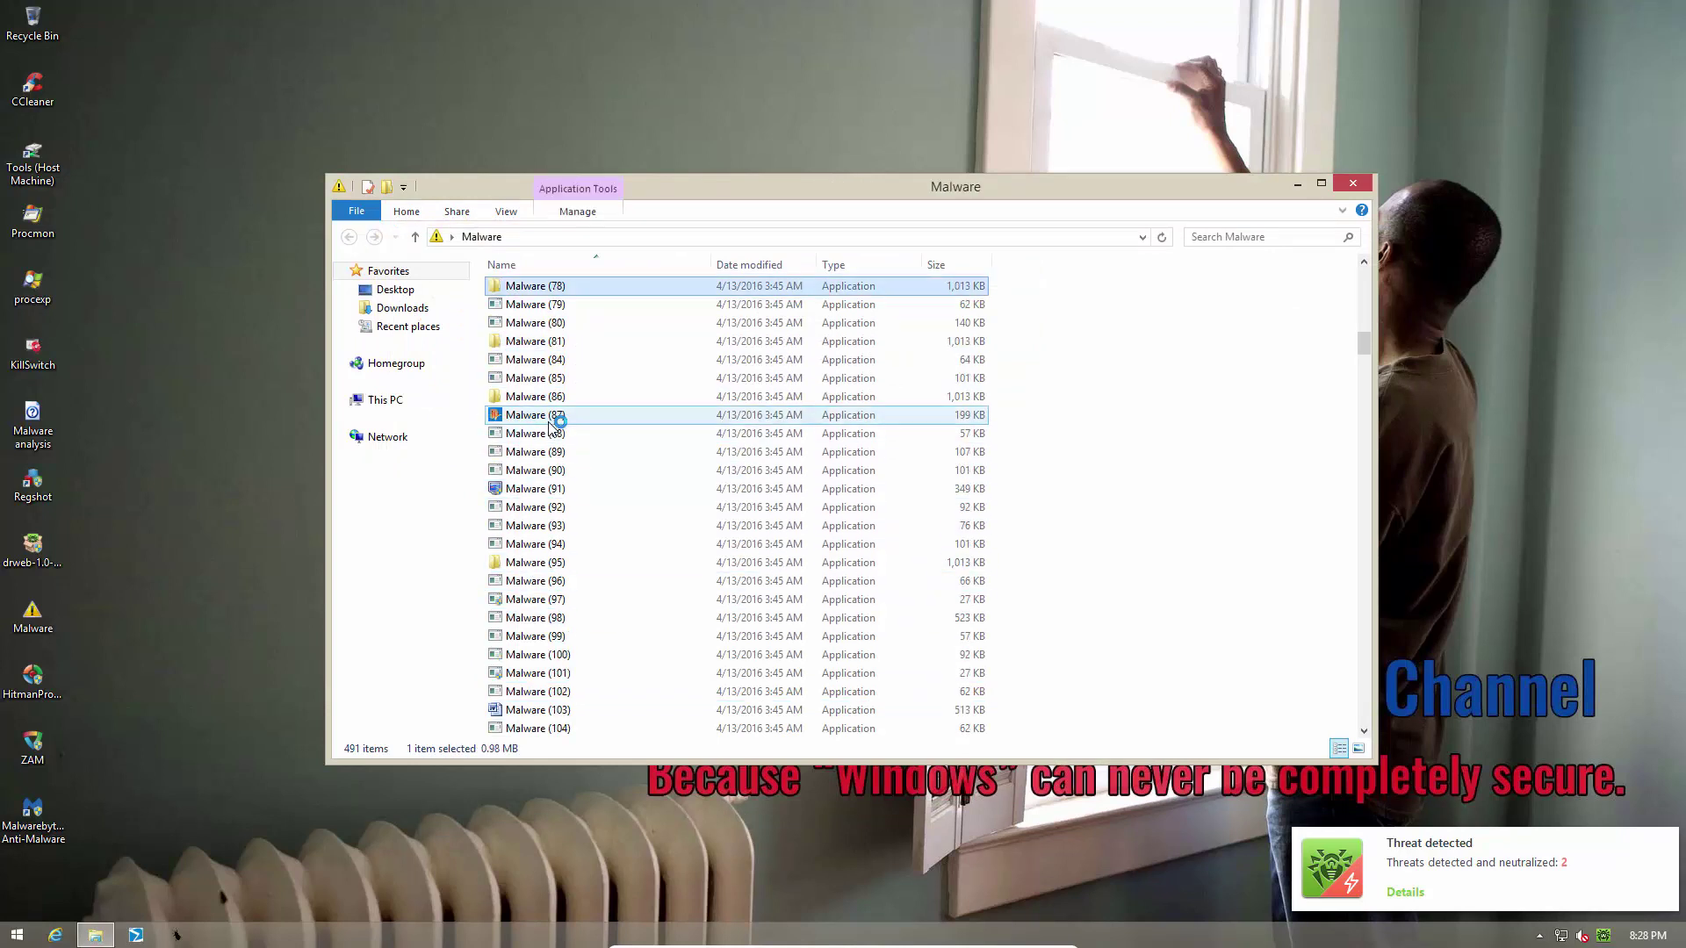
{"action": "left_click", "coordinate": [550, 420]}
{"action": "double_click", "coordinate": [551, 431]}
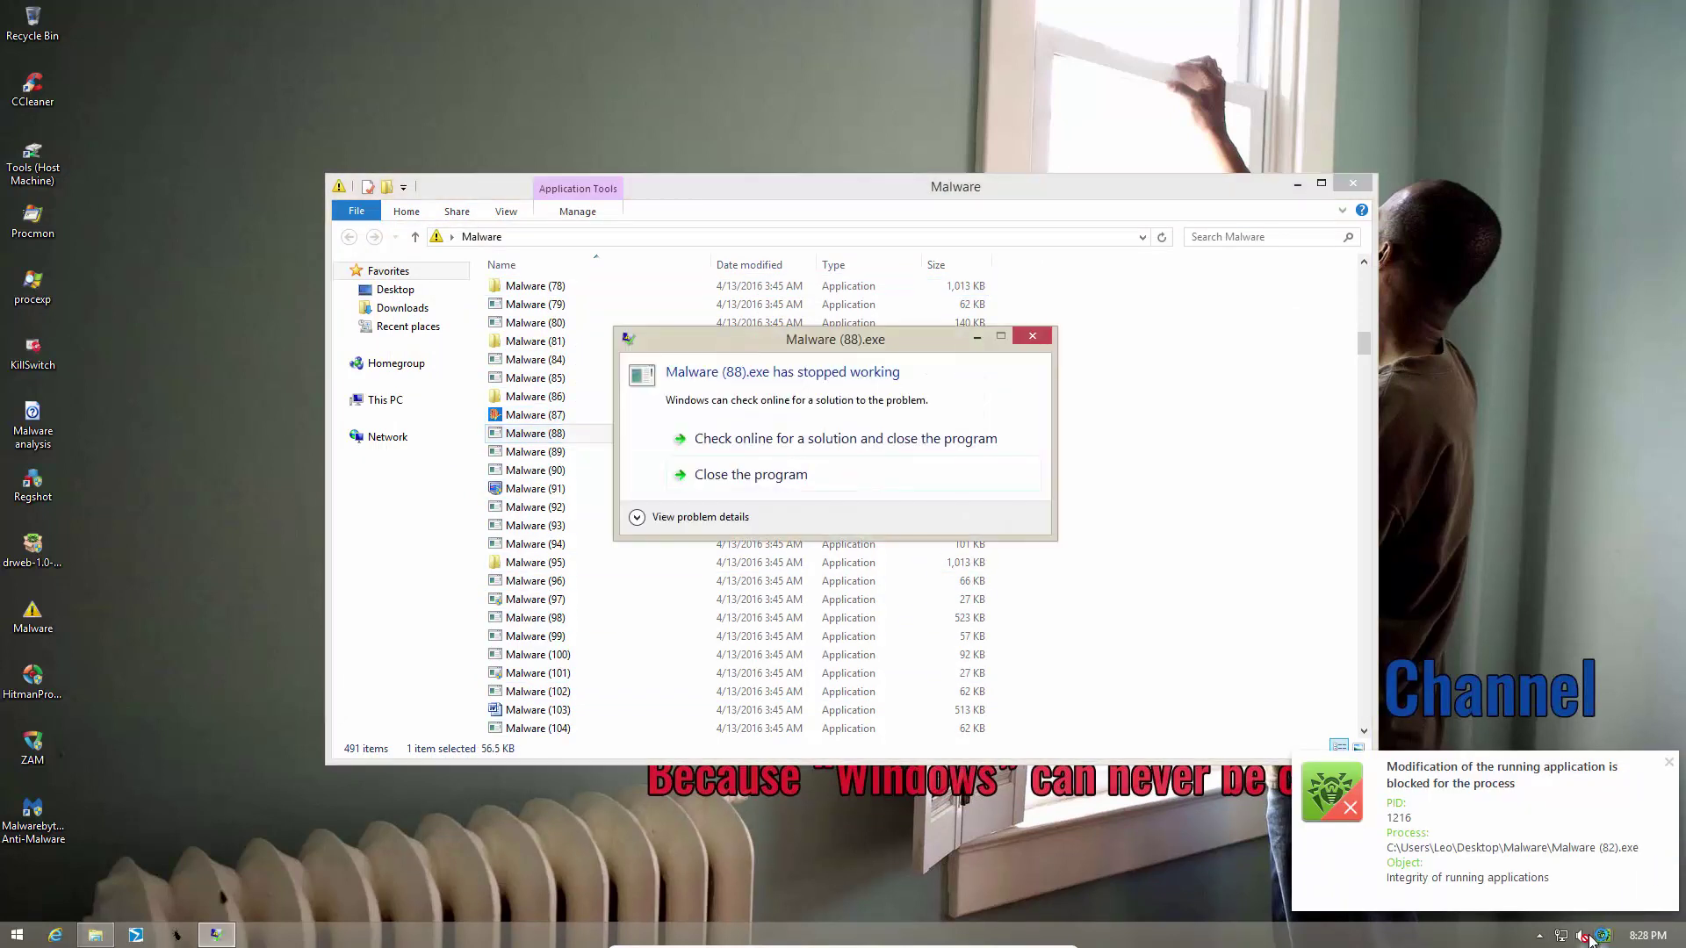
{"action": "left_click", "coordinate": [910, 473]}
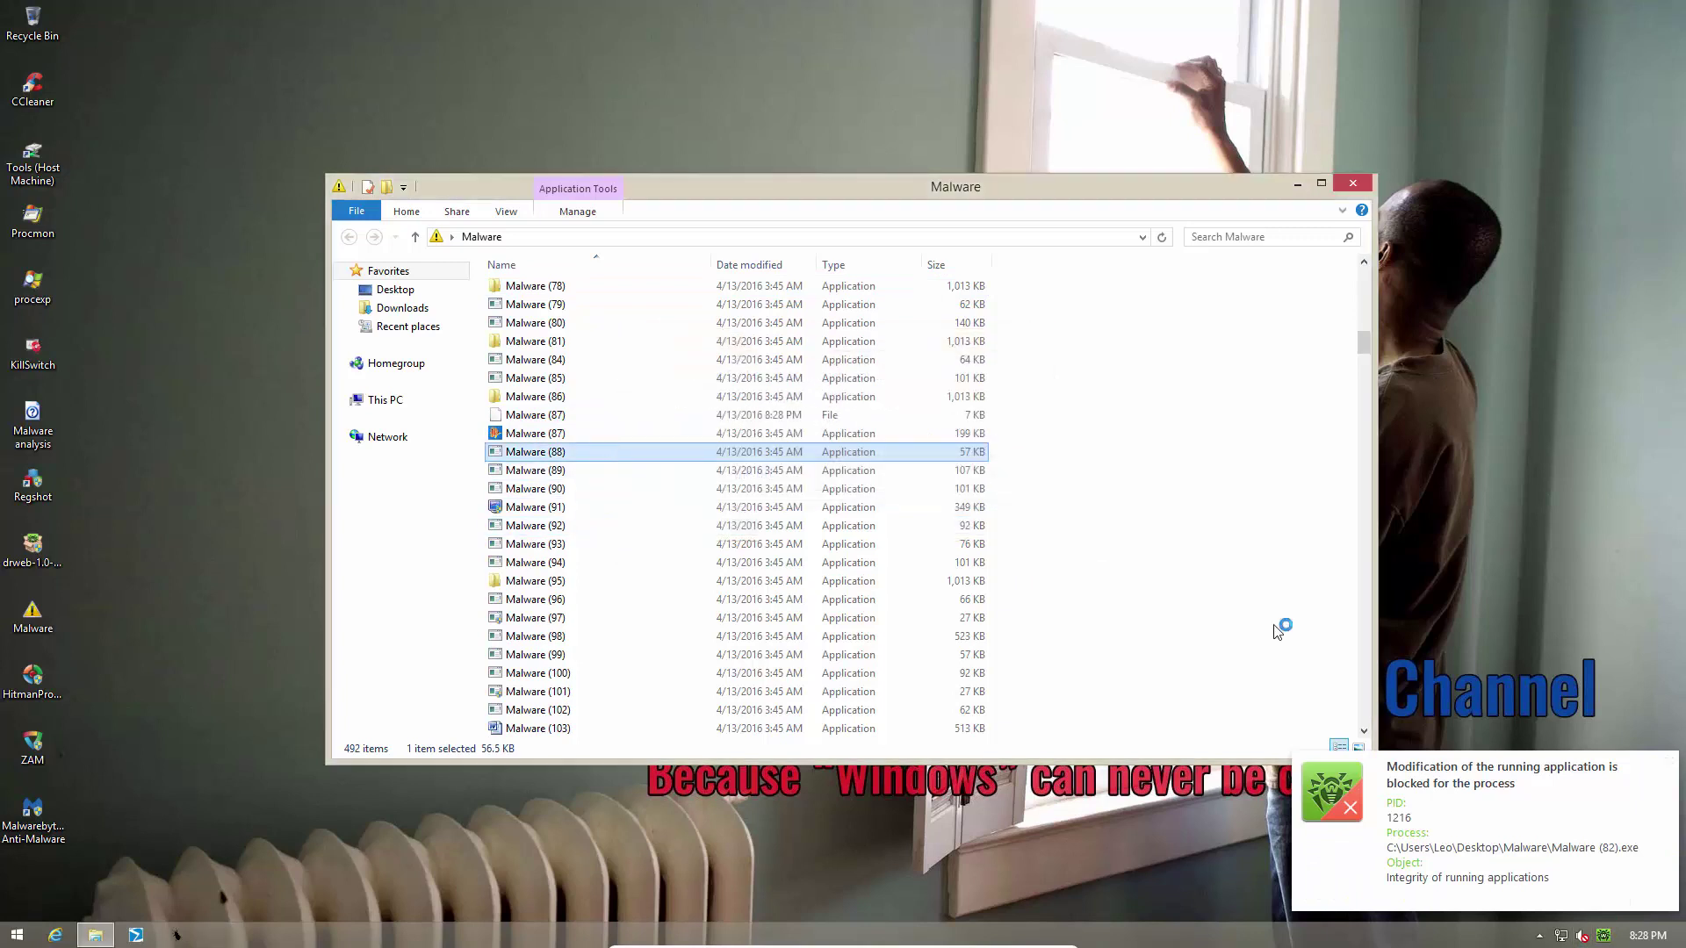
{"action": "left_click", "coordinate": [1669, 766]}
From the KATANA tray panel, set Protection operation mode to Paranoid and close Settings.
{"action": "left_click", "coordinate": [1600, 937]}
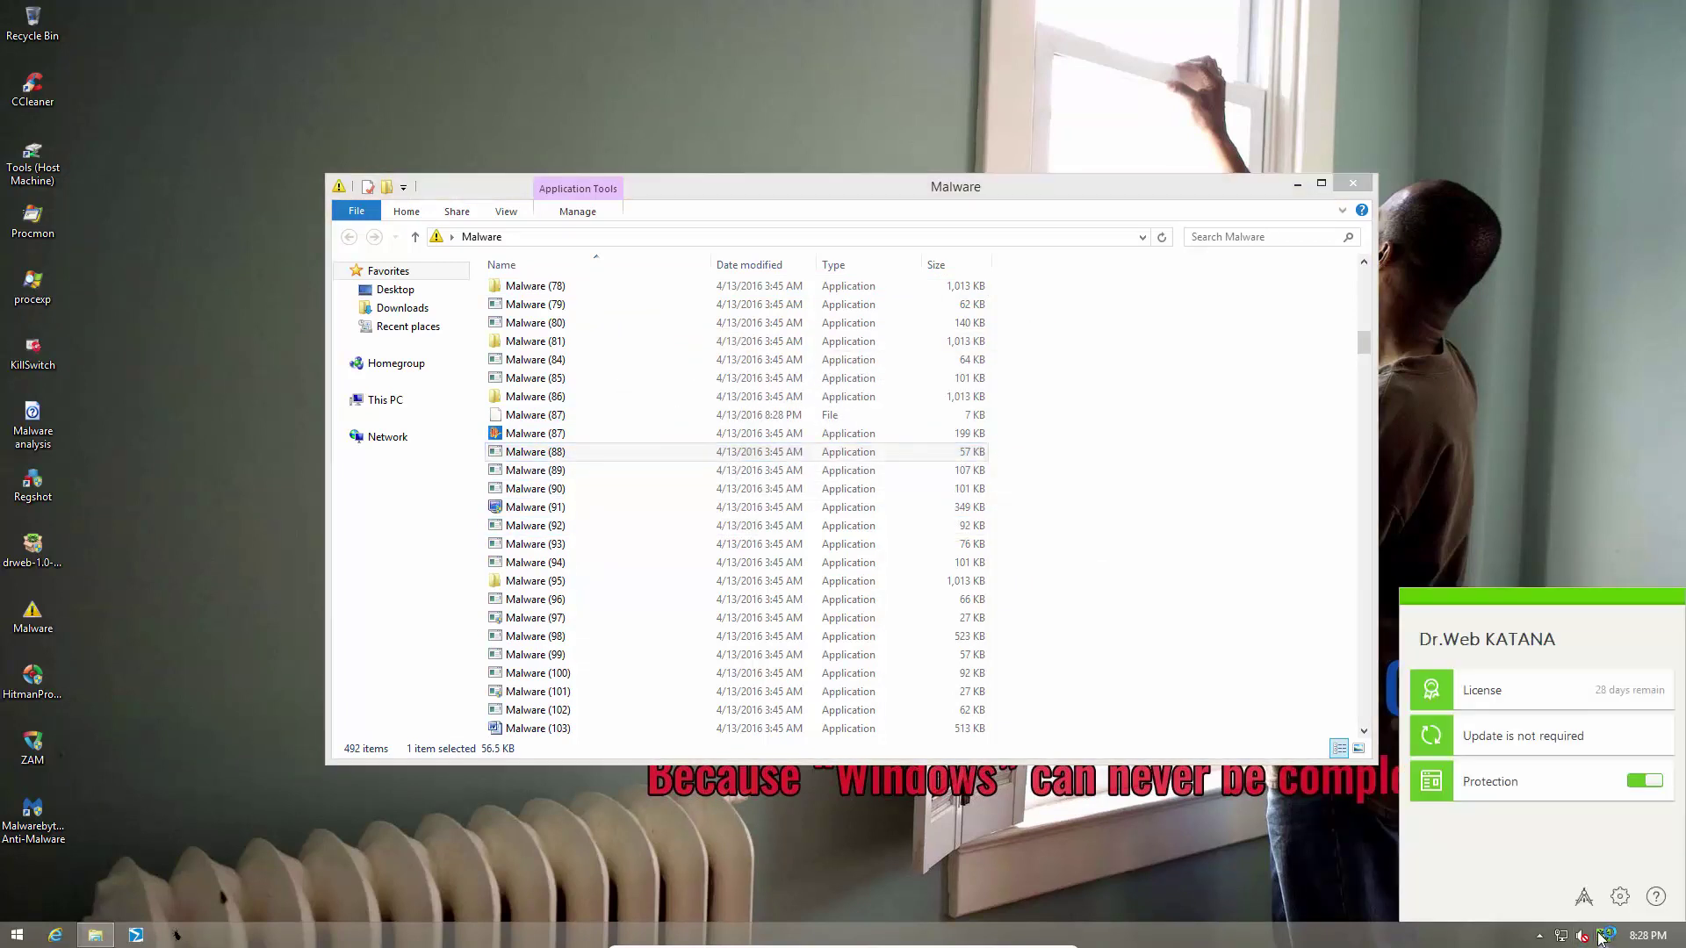
{"action": "left_click", "coordinate": [1623, 898]}
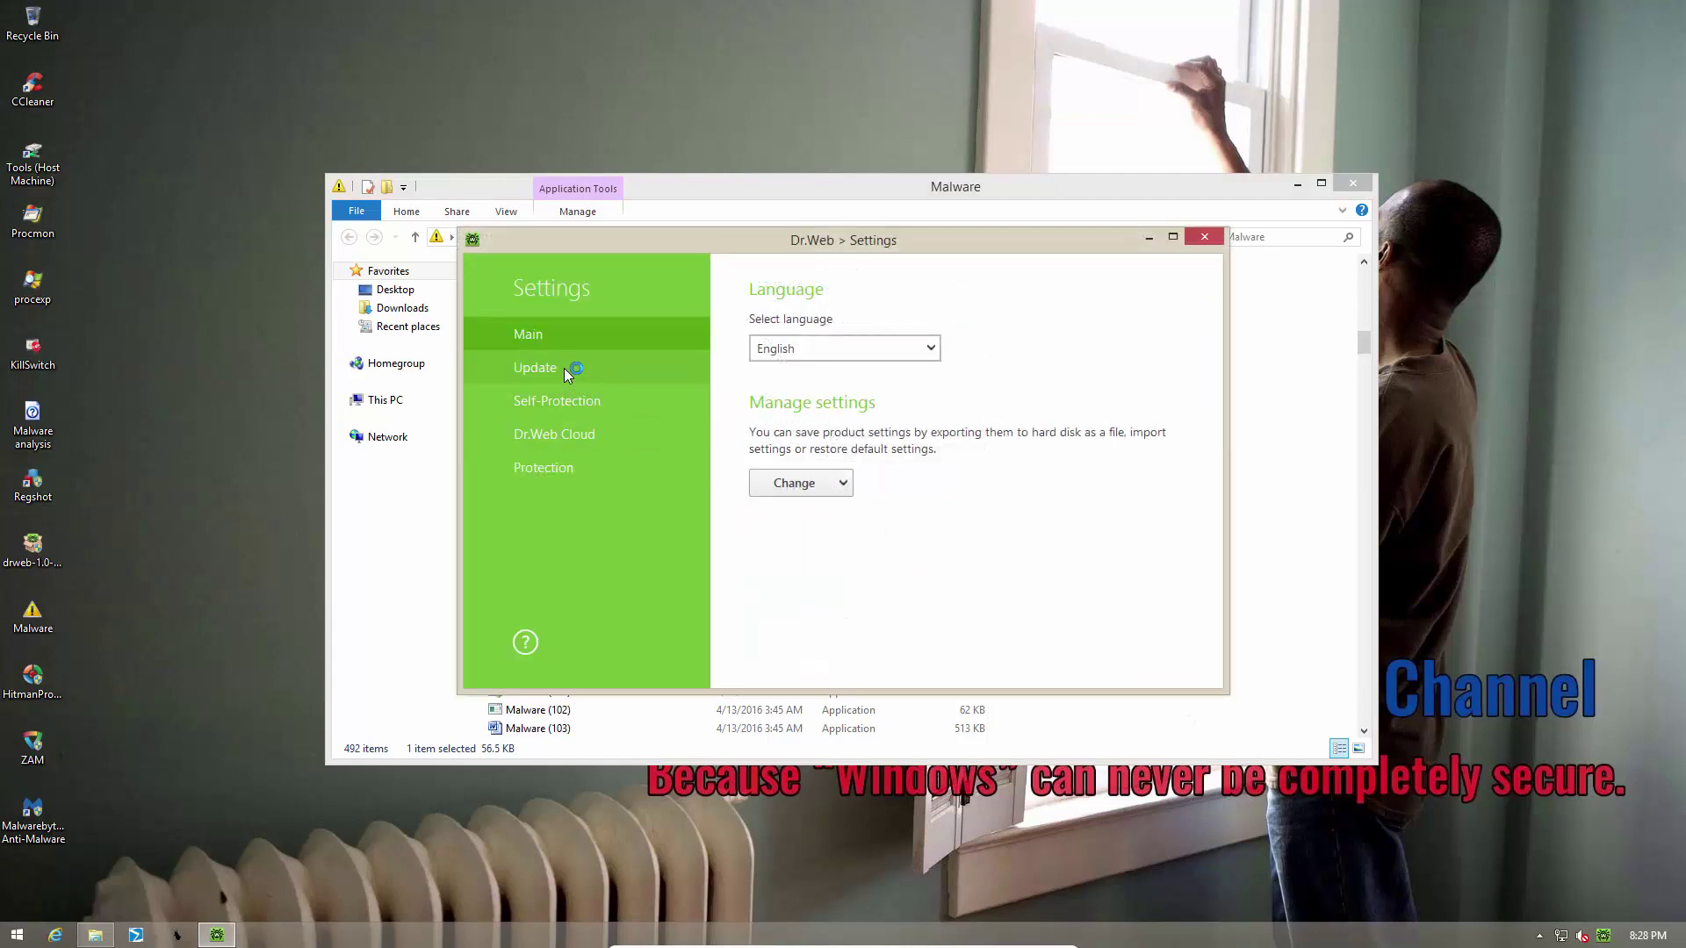
{"action": "left_click", "coordinate": [534, 460]}
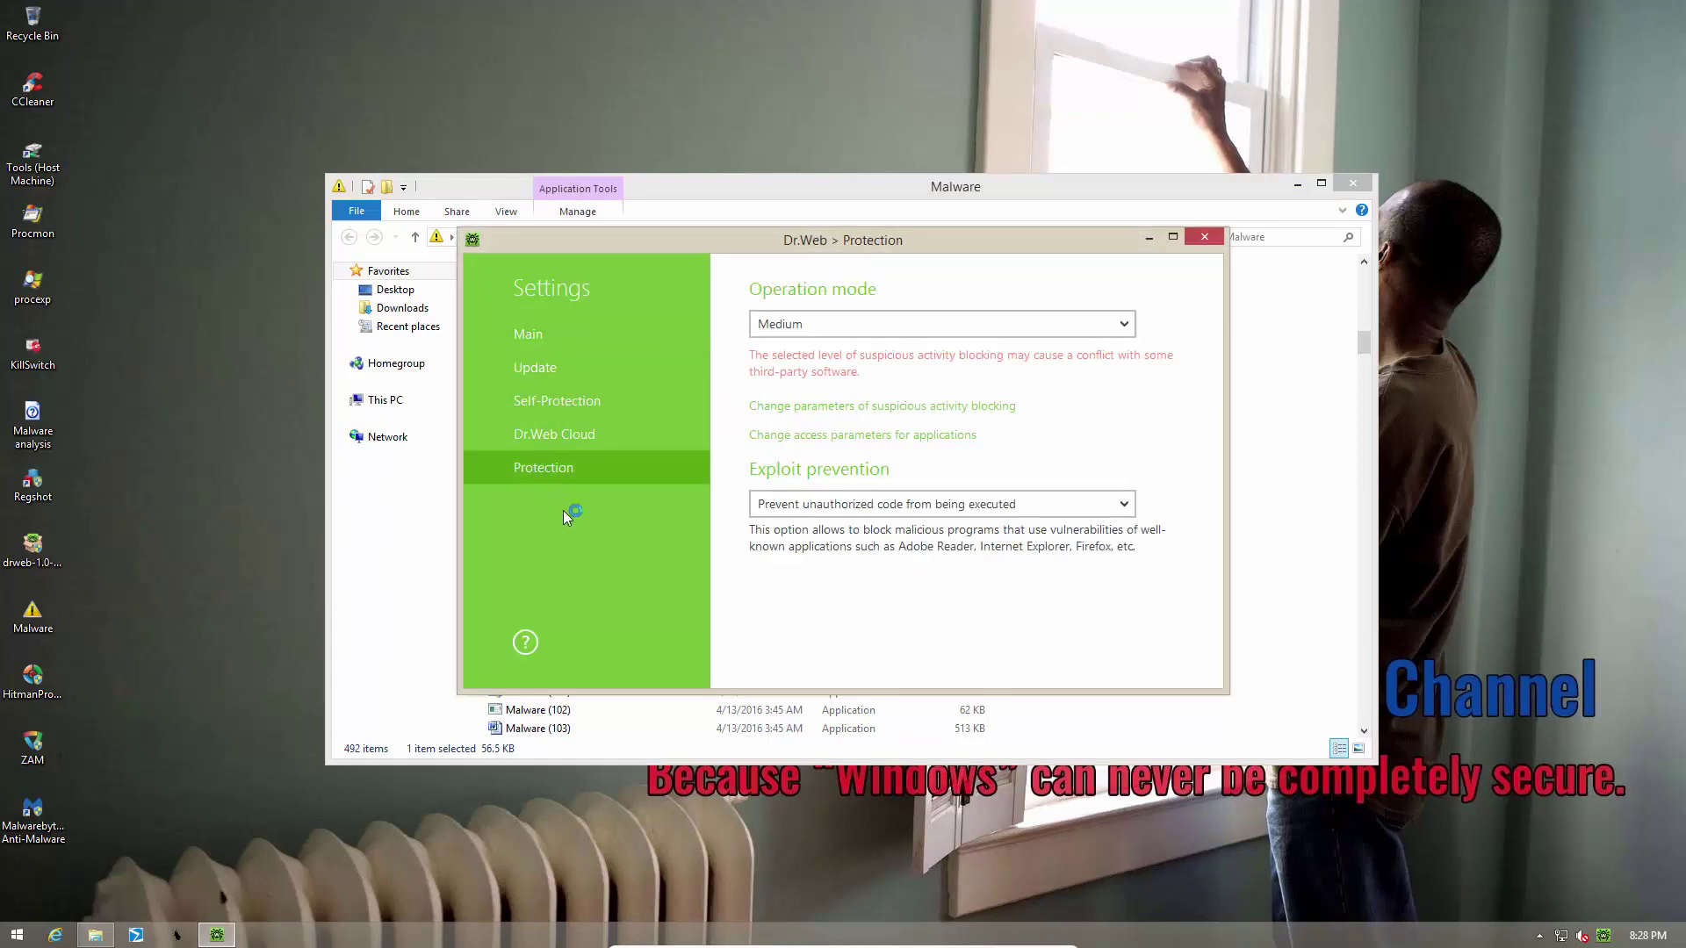
{"action": "left_click", "coordinate": [844, 325]}
{"action": "left_click", "coordinate": [826, 387]}
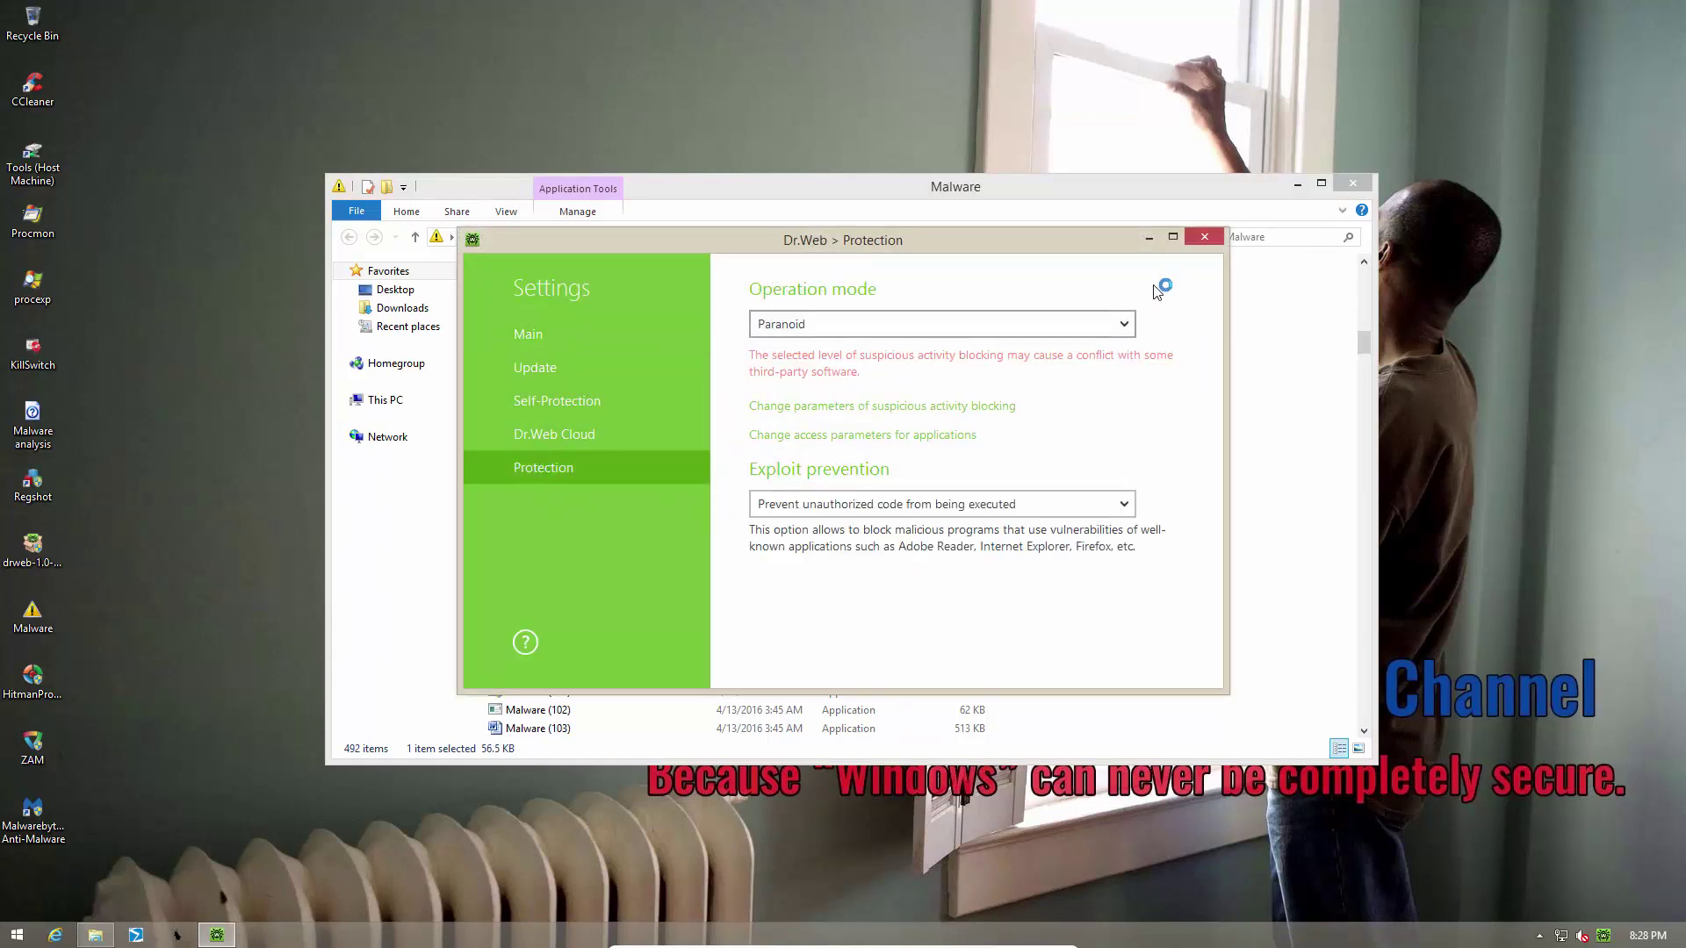
{"action": "left_click", "coordinate": [1222, 239]}
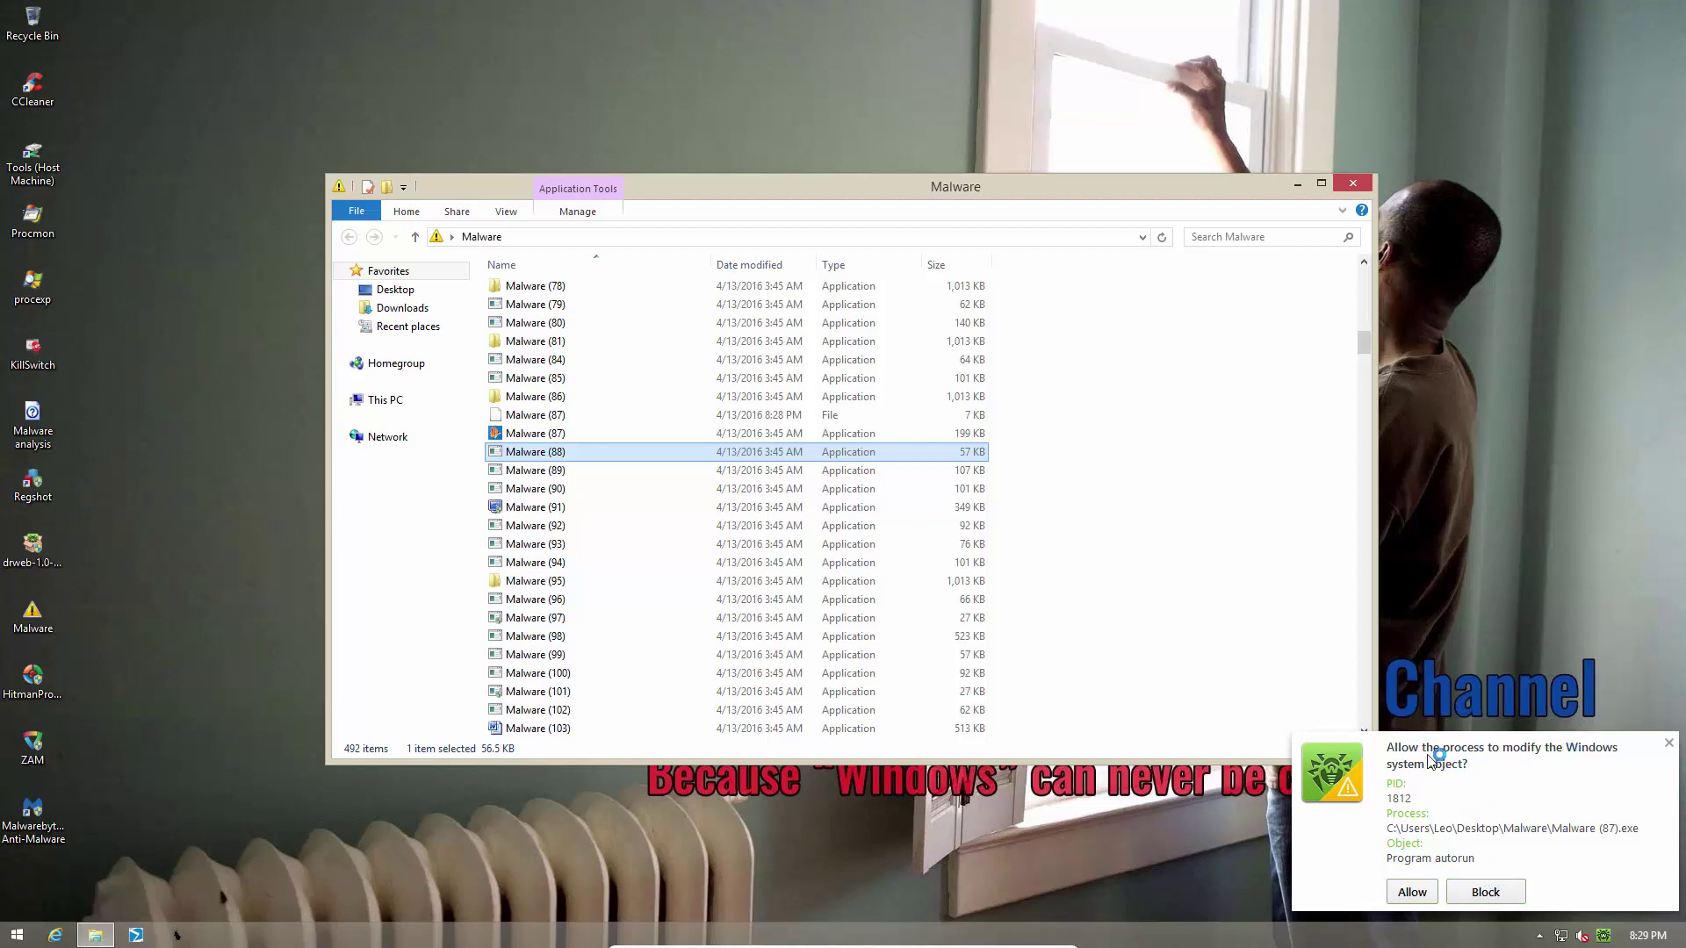
Block two program autorun changes, run Malware (98), and launch HitmanPro with admin rights.
{"action": "left_click", "coordinate": [1502, 892]}
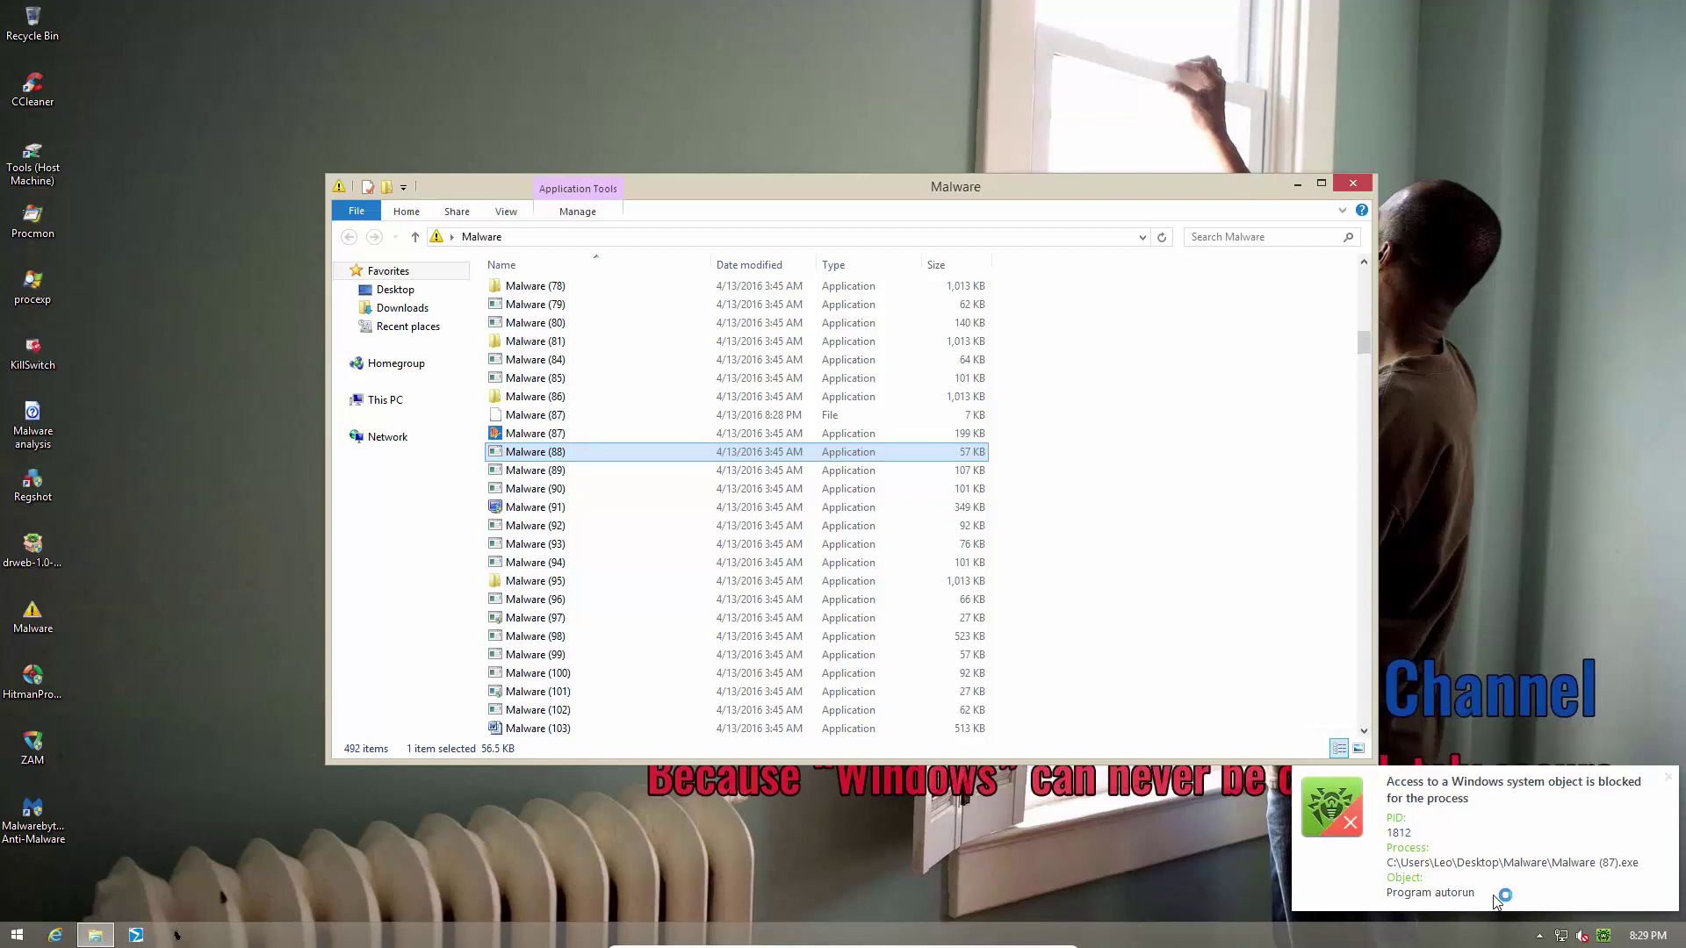
{"action": "left_click", "coordinate": [1673, 772]}
{"action": "left_click", "coordinate": [527, 644]}
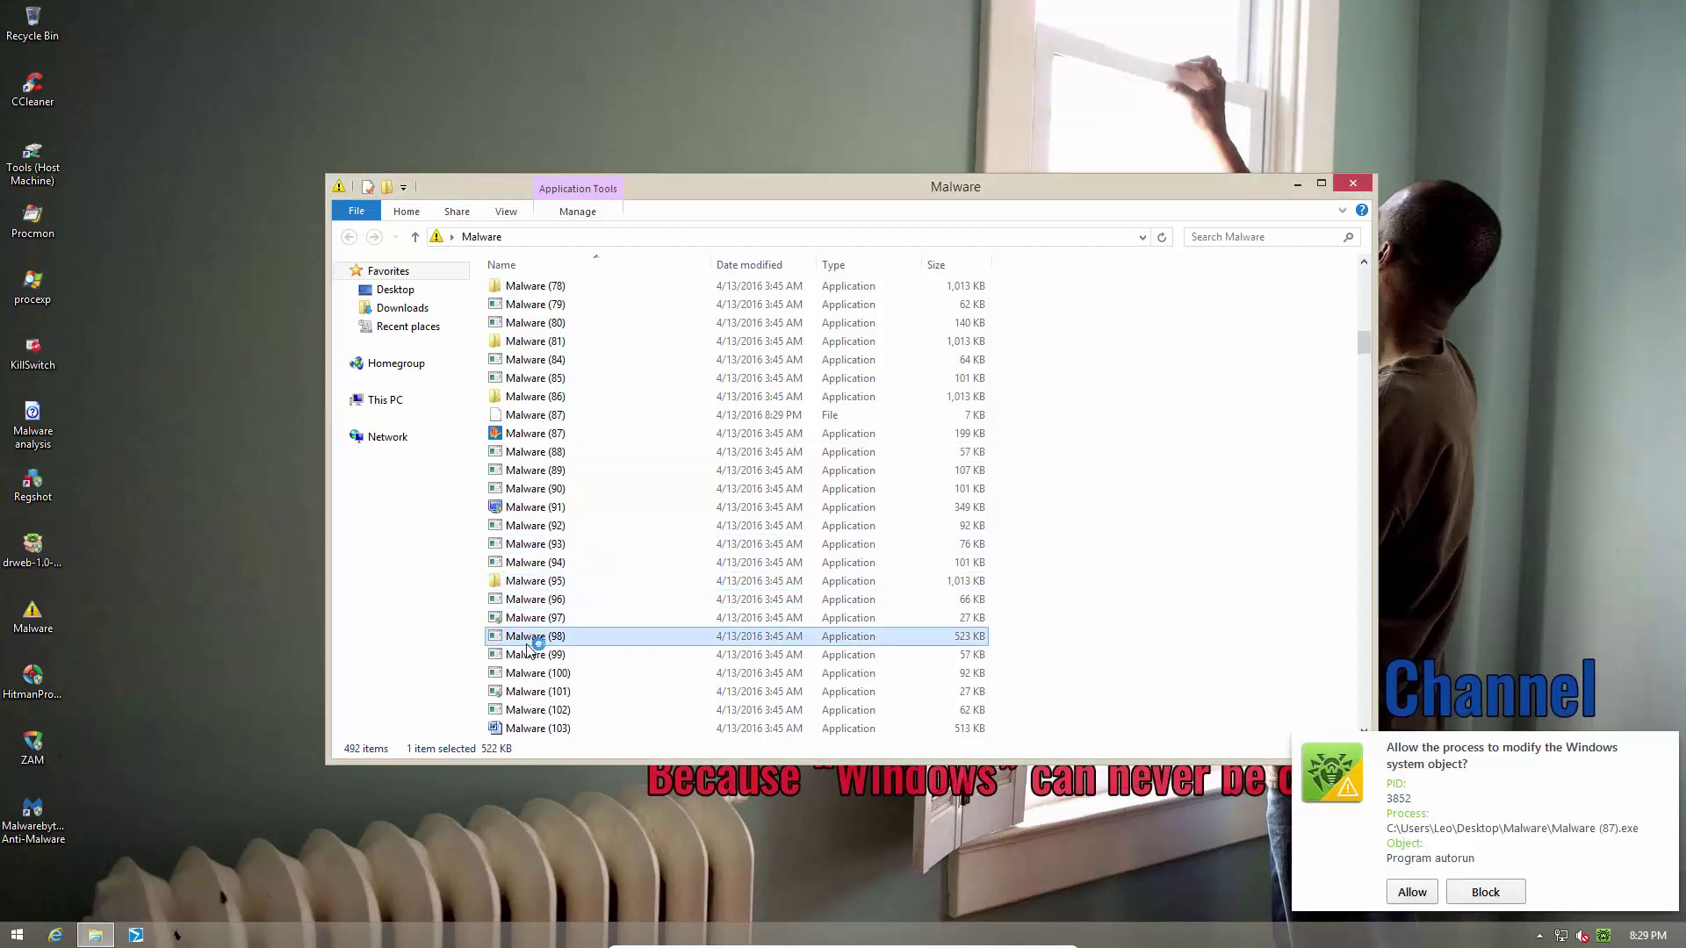
{"action": "left_click", "coordinate": [1485, 892]}
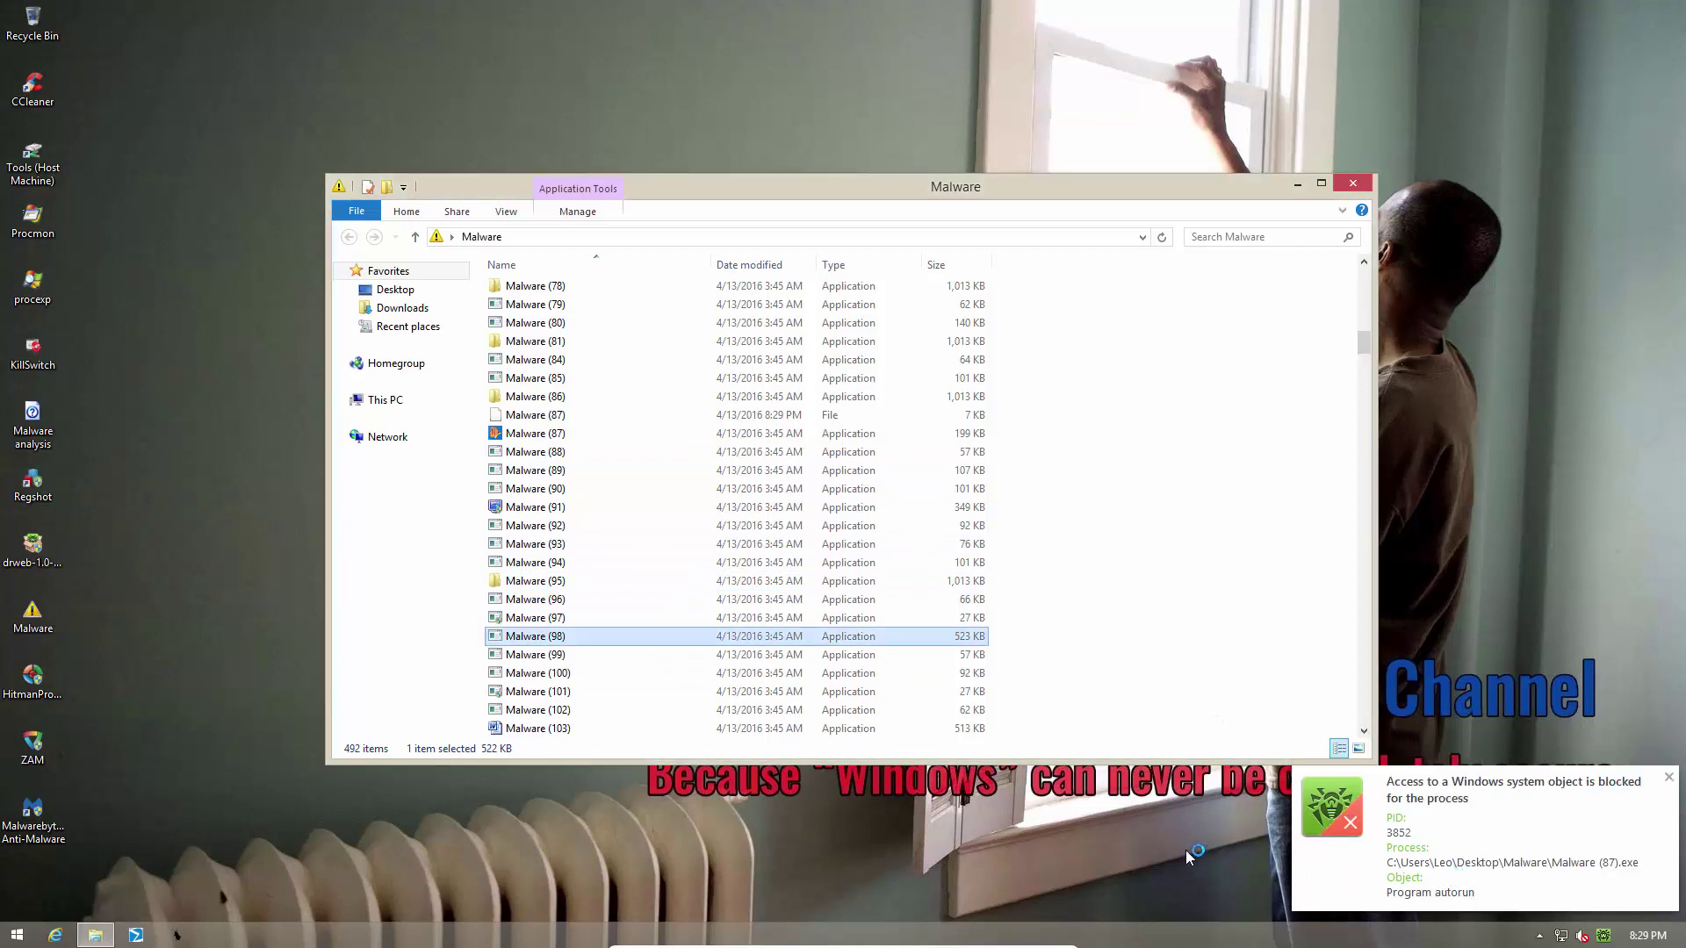
{"action": "left_click", "coordinate": [35, 689]}
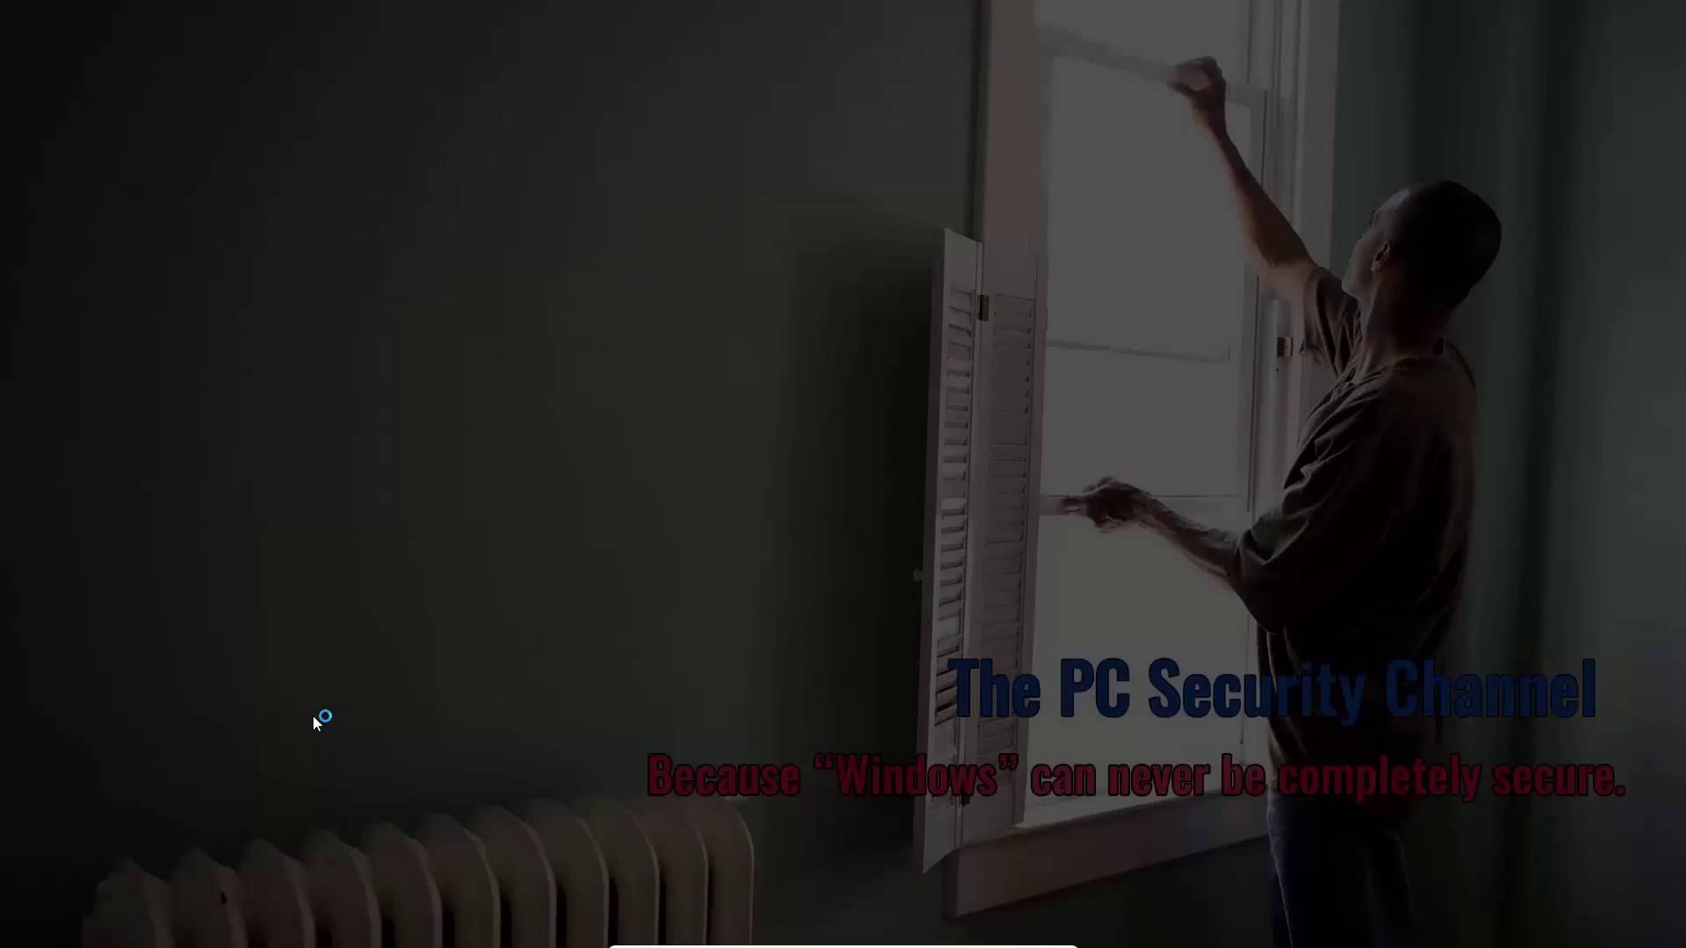
{"action": "left_click", "coordinate": [922, 499]}
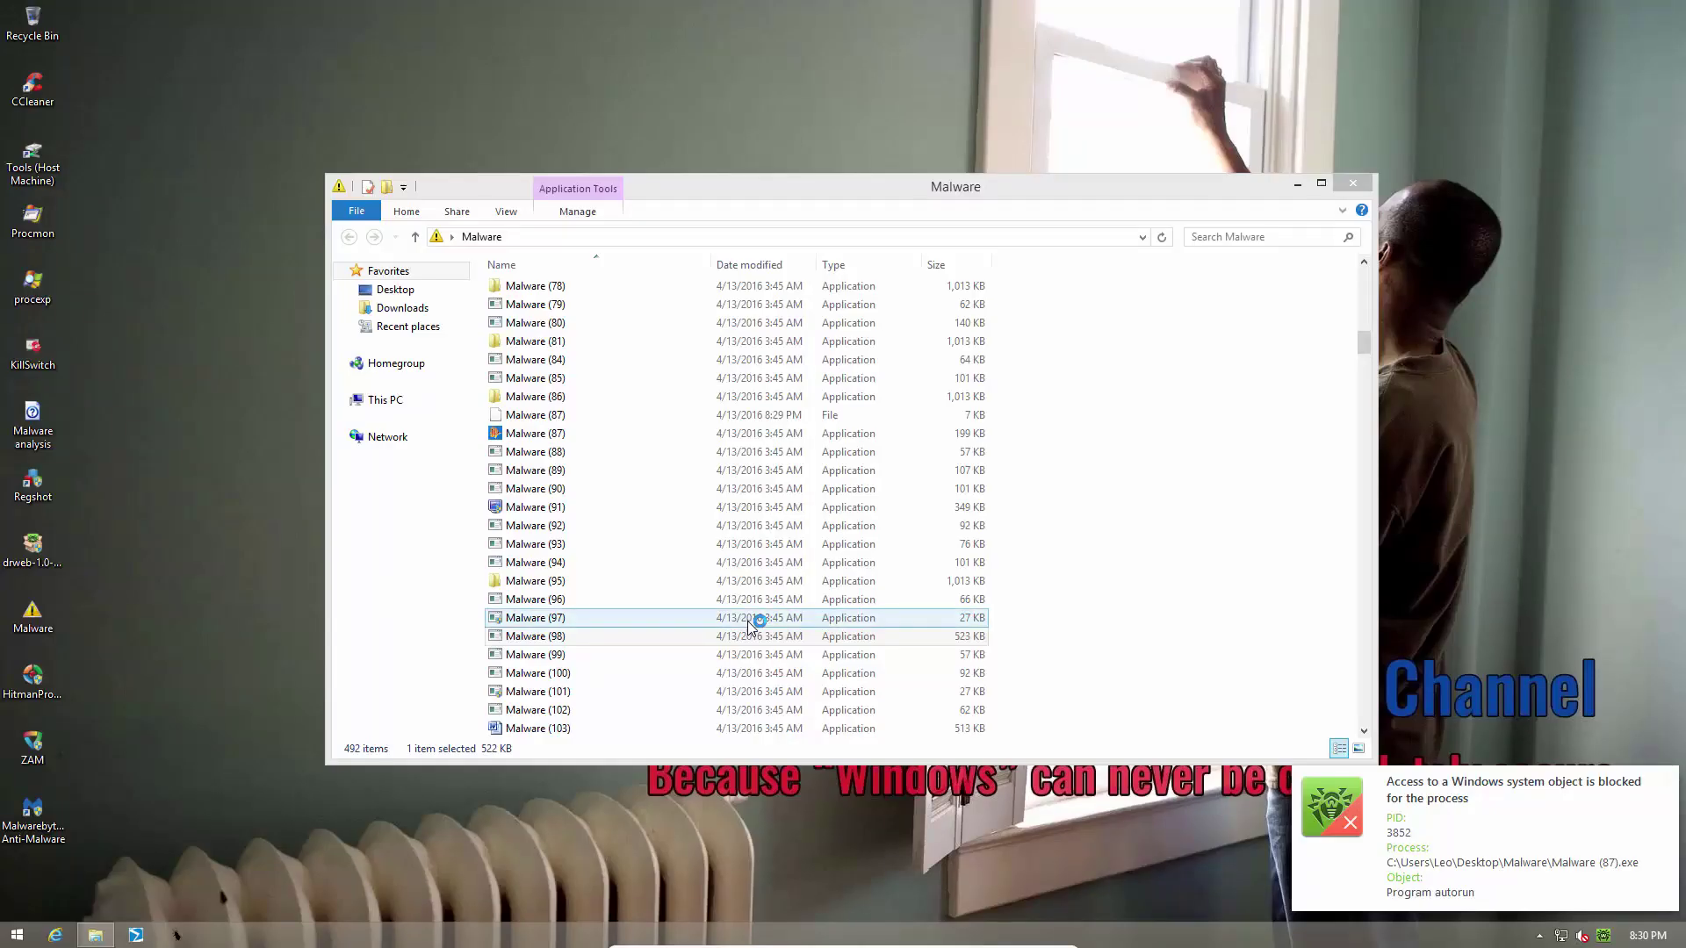
Block the autorun change requests from Malware (98) and Malware (87) and dismiss the notices.
{"action": "left_click", "coordinate": [1665, 781]}
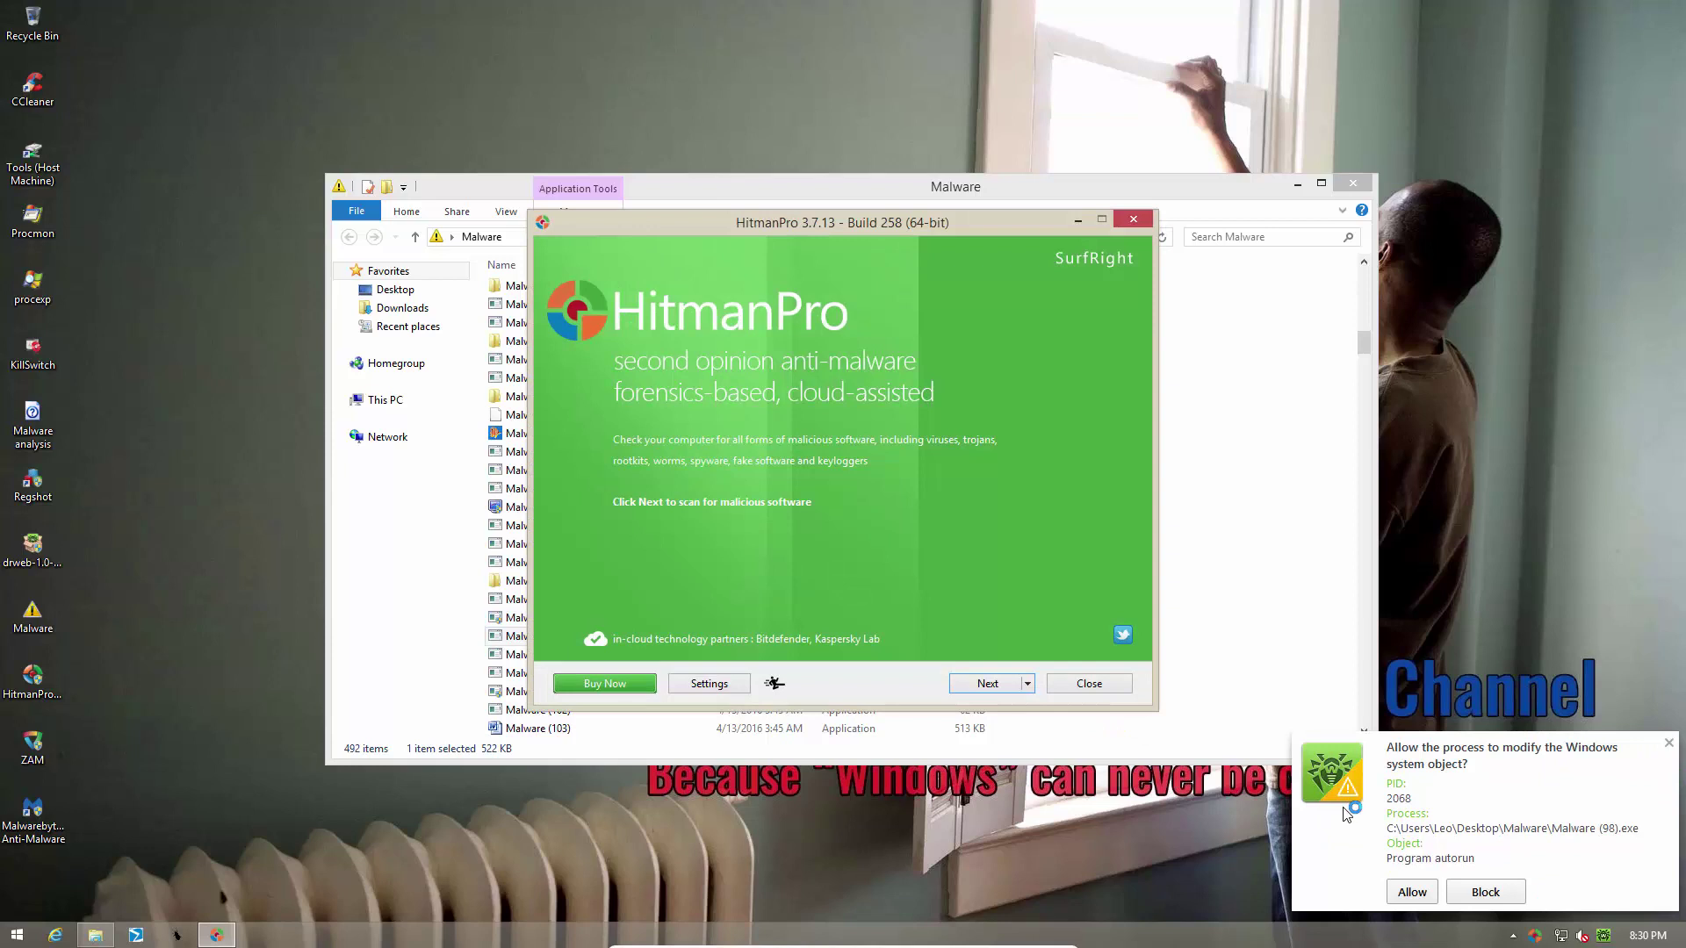
{"action": "left_click", "coordinate": [1484, 891]}
{"action": "left_click", "coordinate": [1484, 891]}
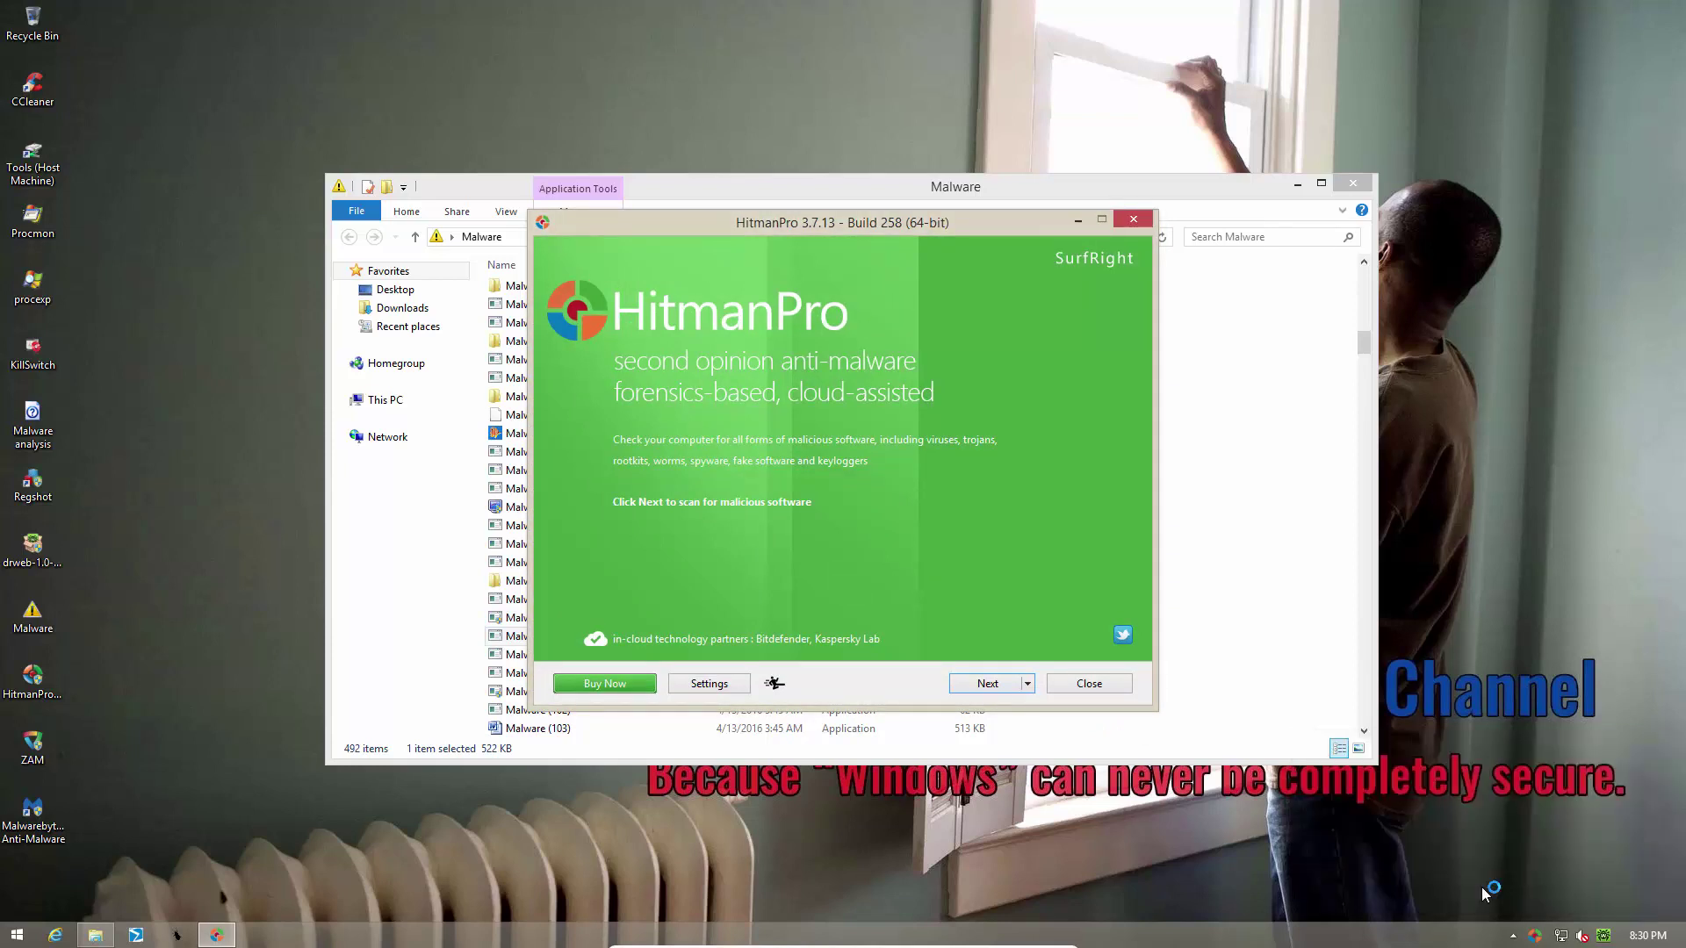
{"action": "left_click", "coordinate": [1665, 781]}
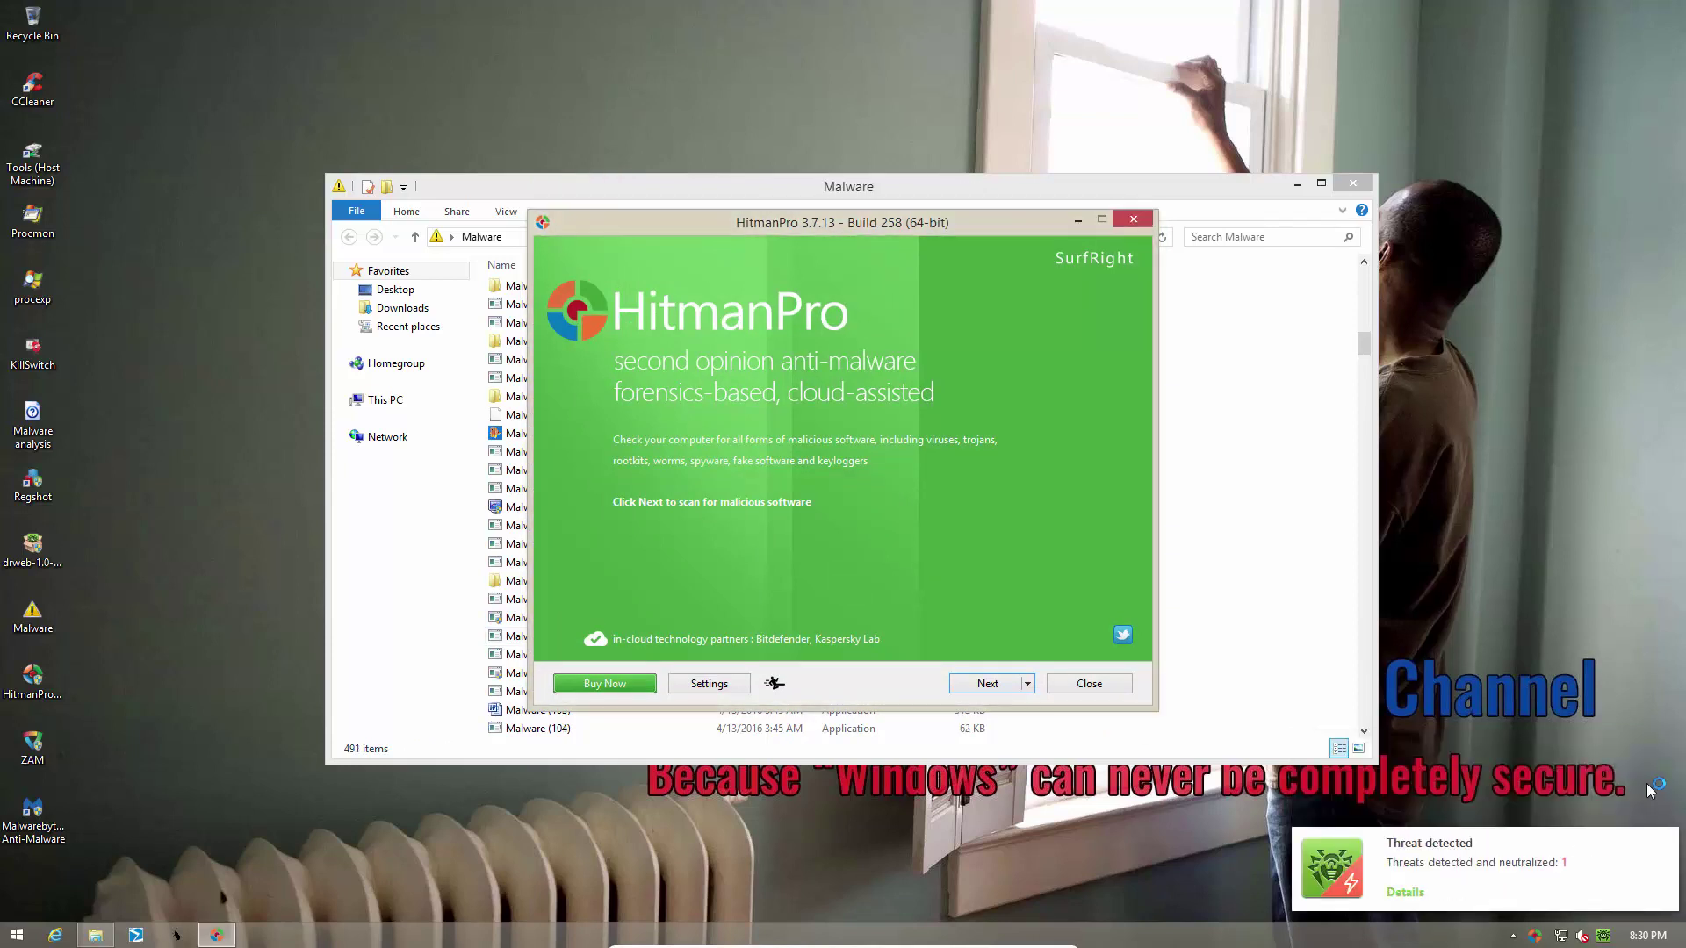
Start HitmanPro's one-time scan, then block the system object change and the HitmanPro driver load.
{"action": "left_click", "coordinate": [1006, 683]}
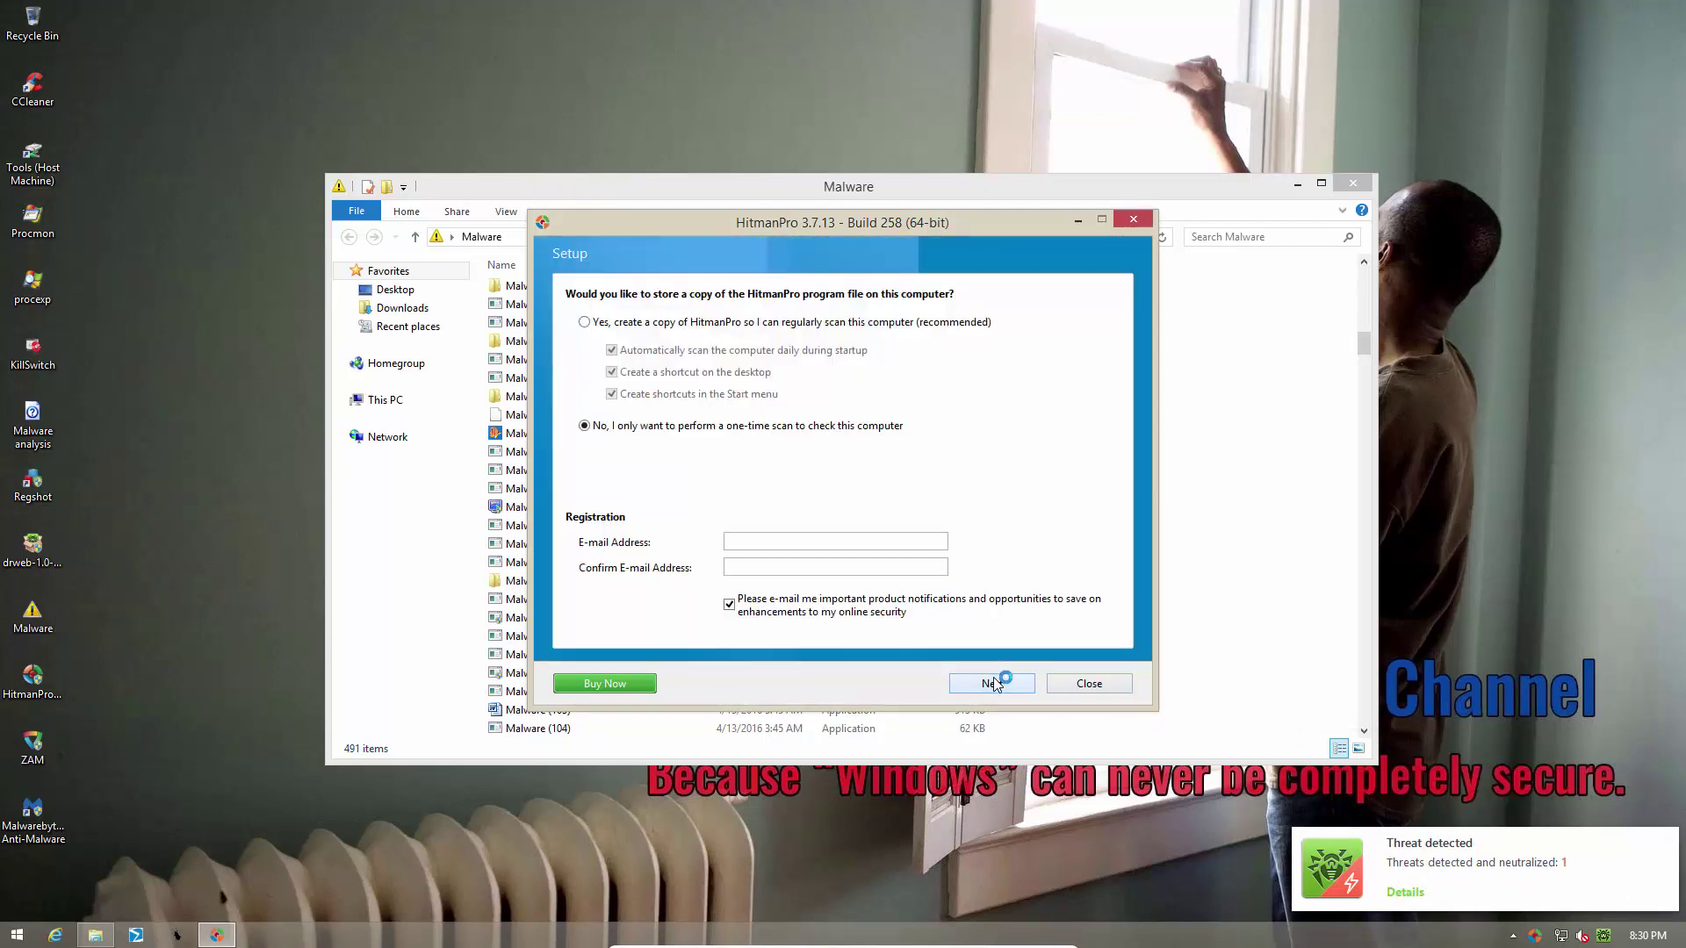
{"action": "left_click", "coordinate": [990, 684]}
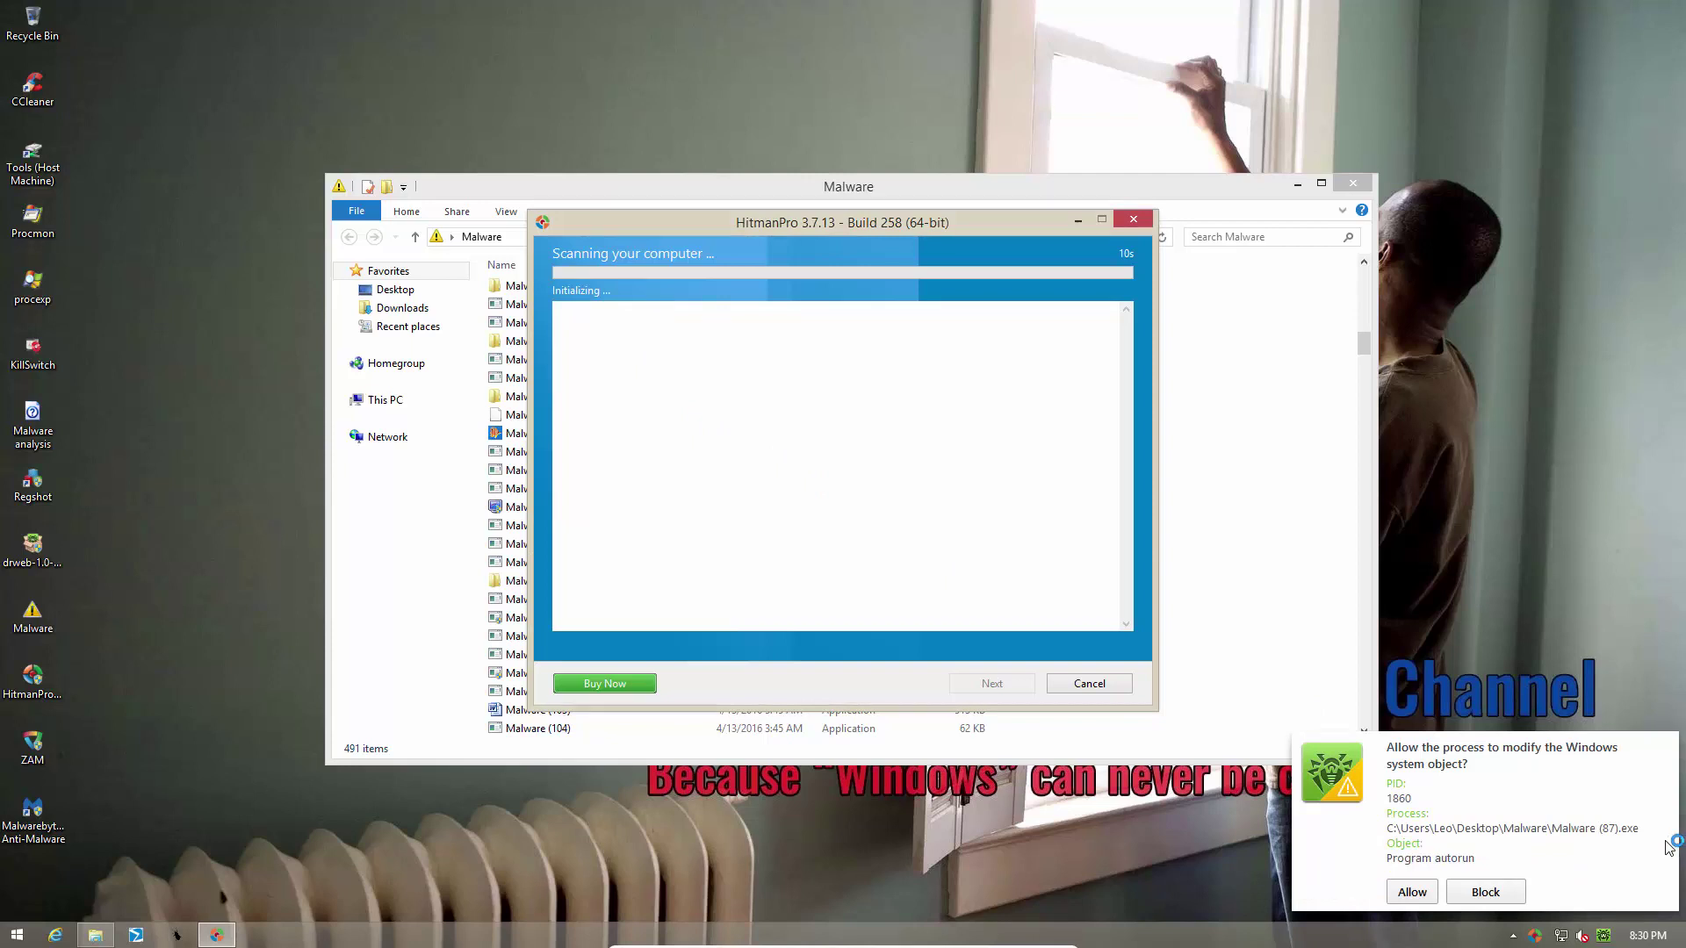
{"action": "left_click", "coordinate": [1484, 890]}
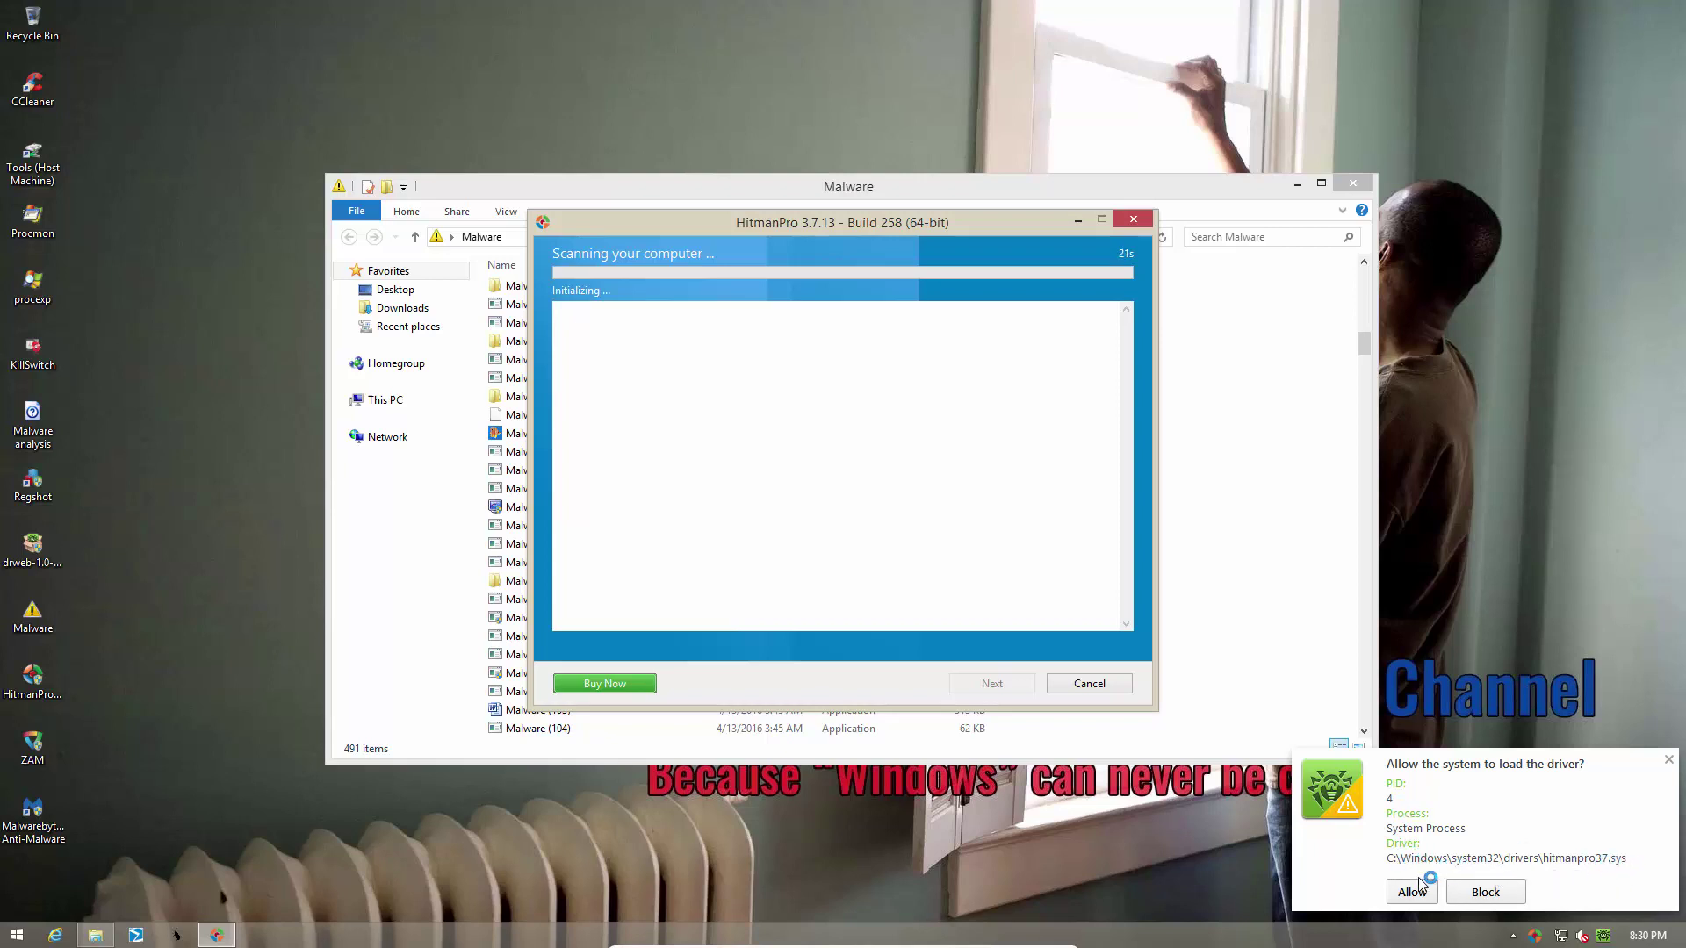
{"action": "left_click", "coordinate": [1487, 892]}
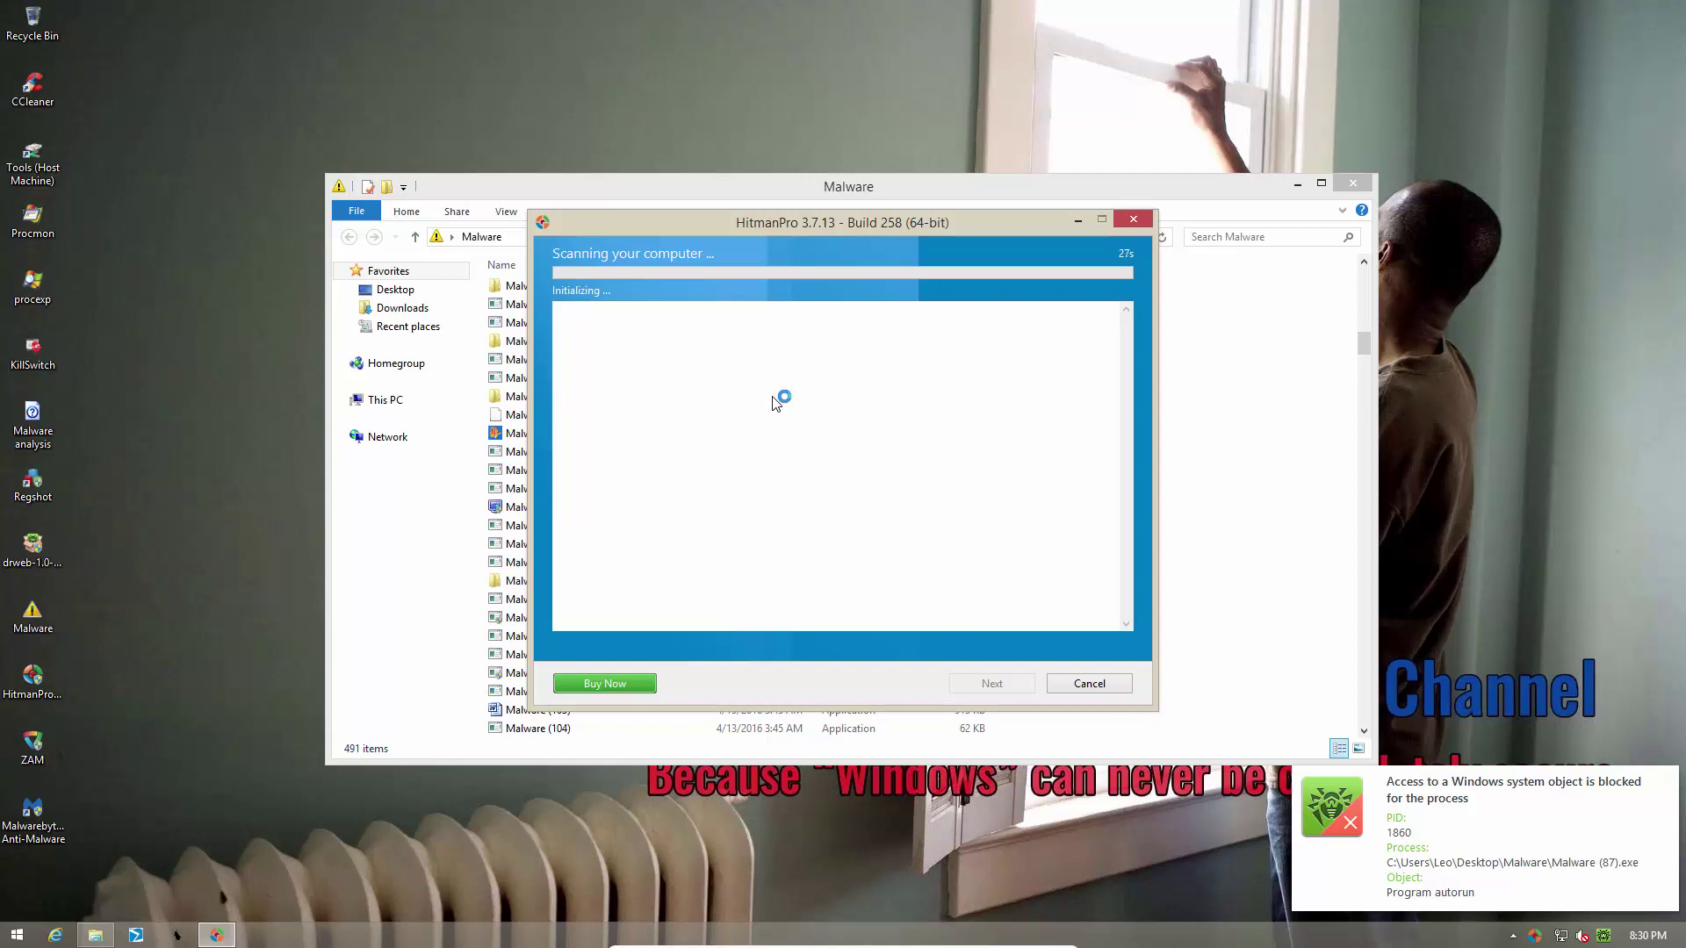
Cancel the stalled HitmanPro scan and refuse the autorun change and driver load requests.
{"action": "left_click", "coordinate": [1082, 684]}
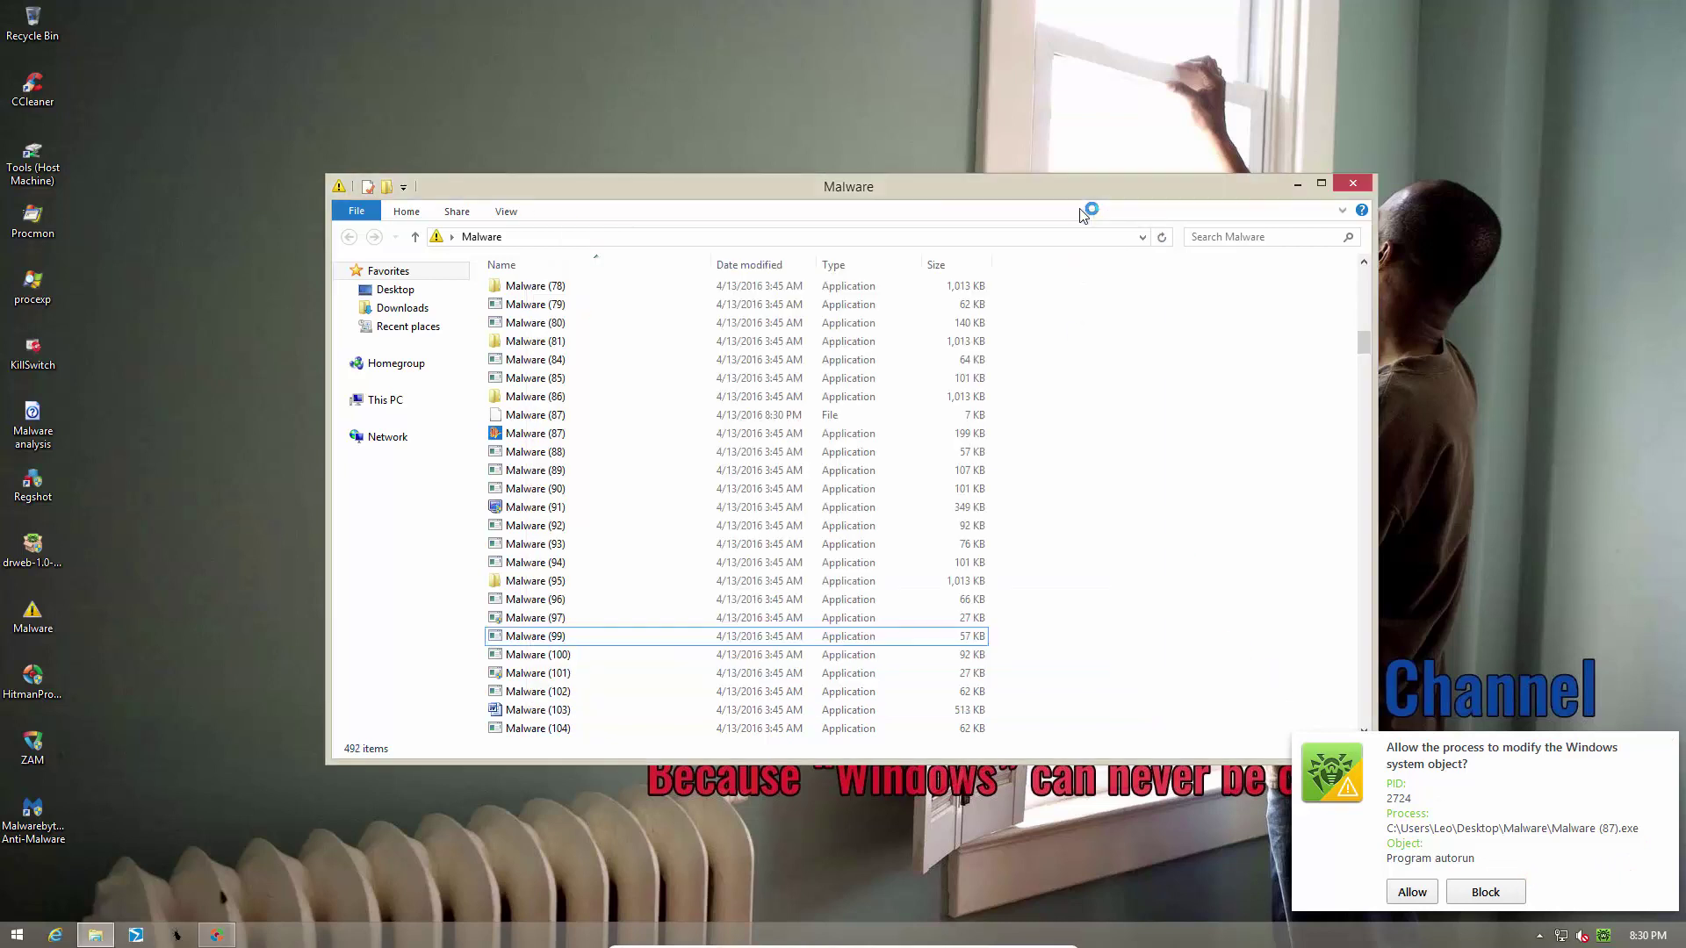
{"action": "left_click", "coordinate": [646, 690]}
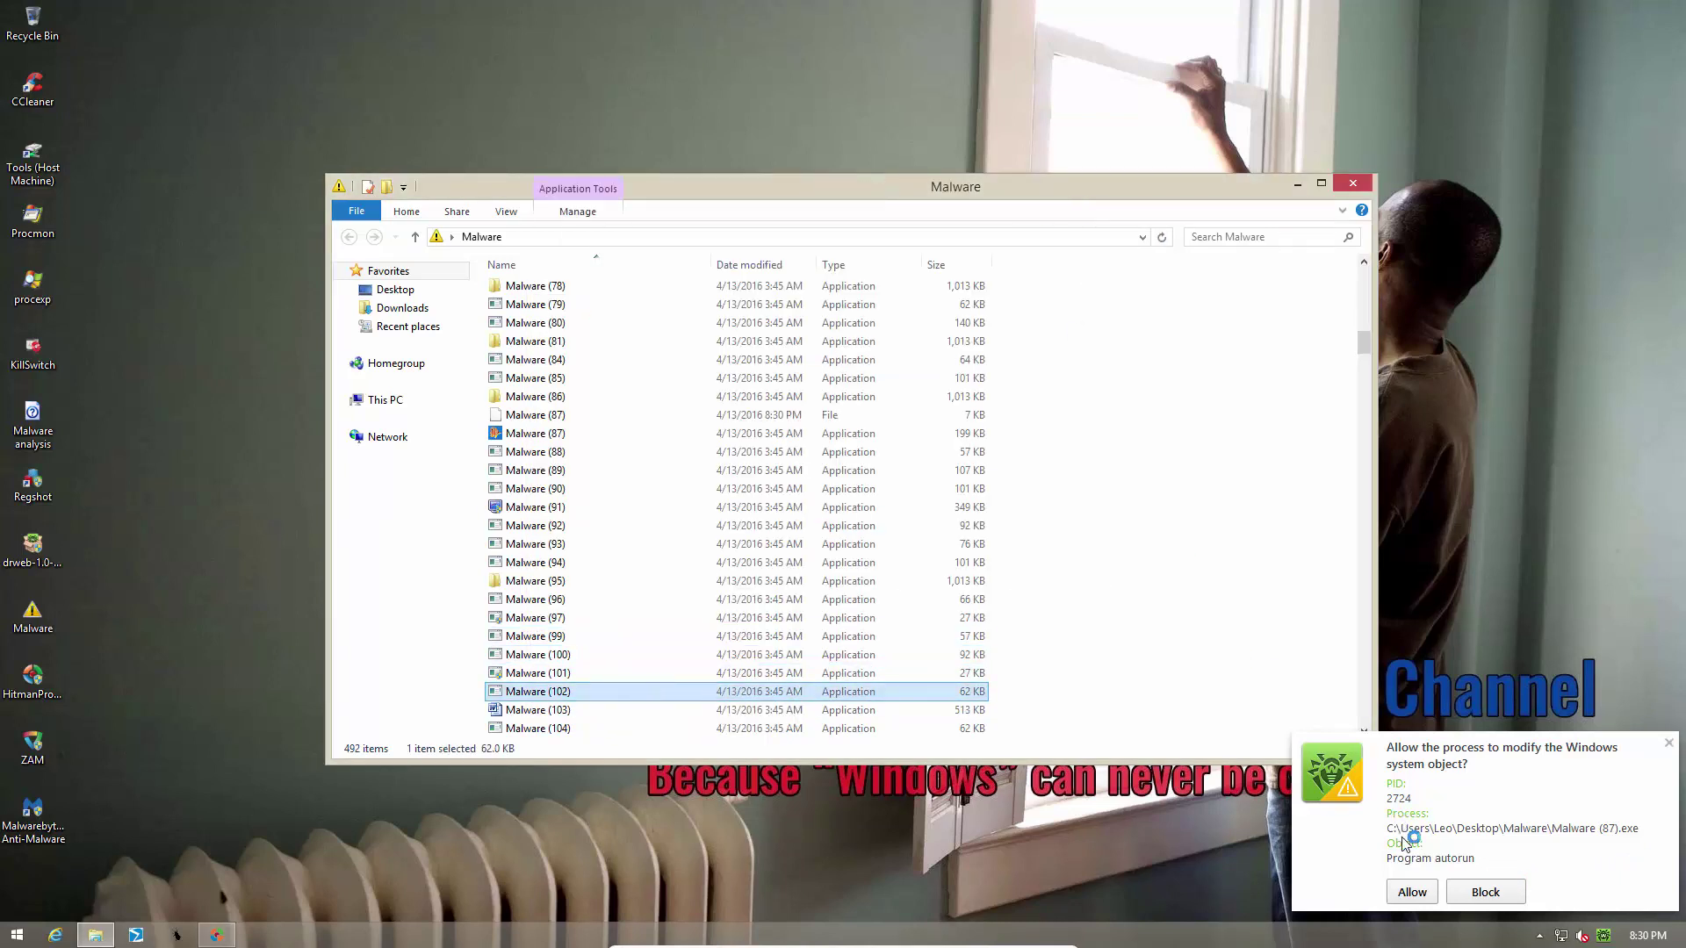
{"action": "left_click", "coordinate": [1484, 892]}
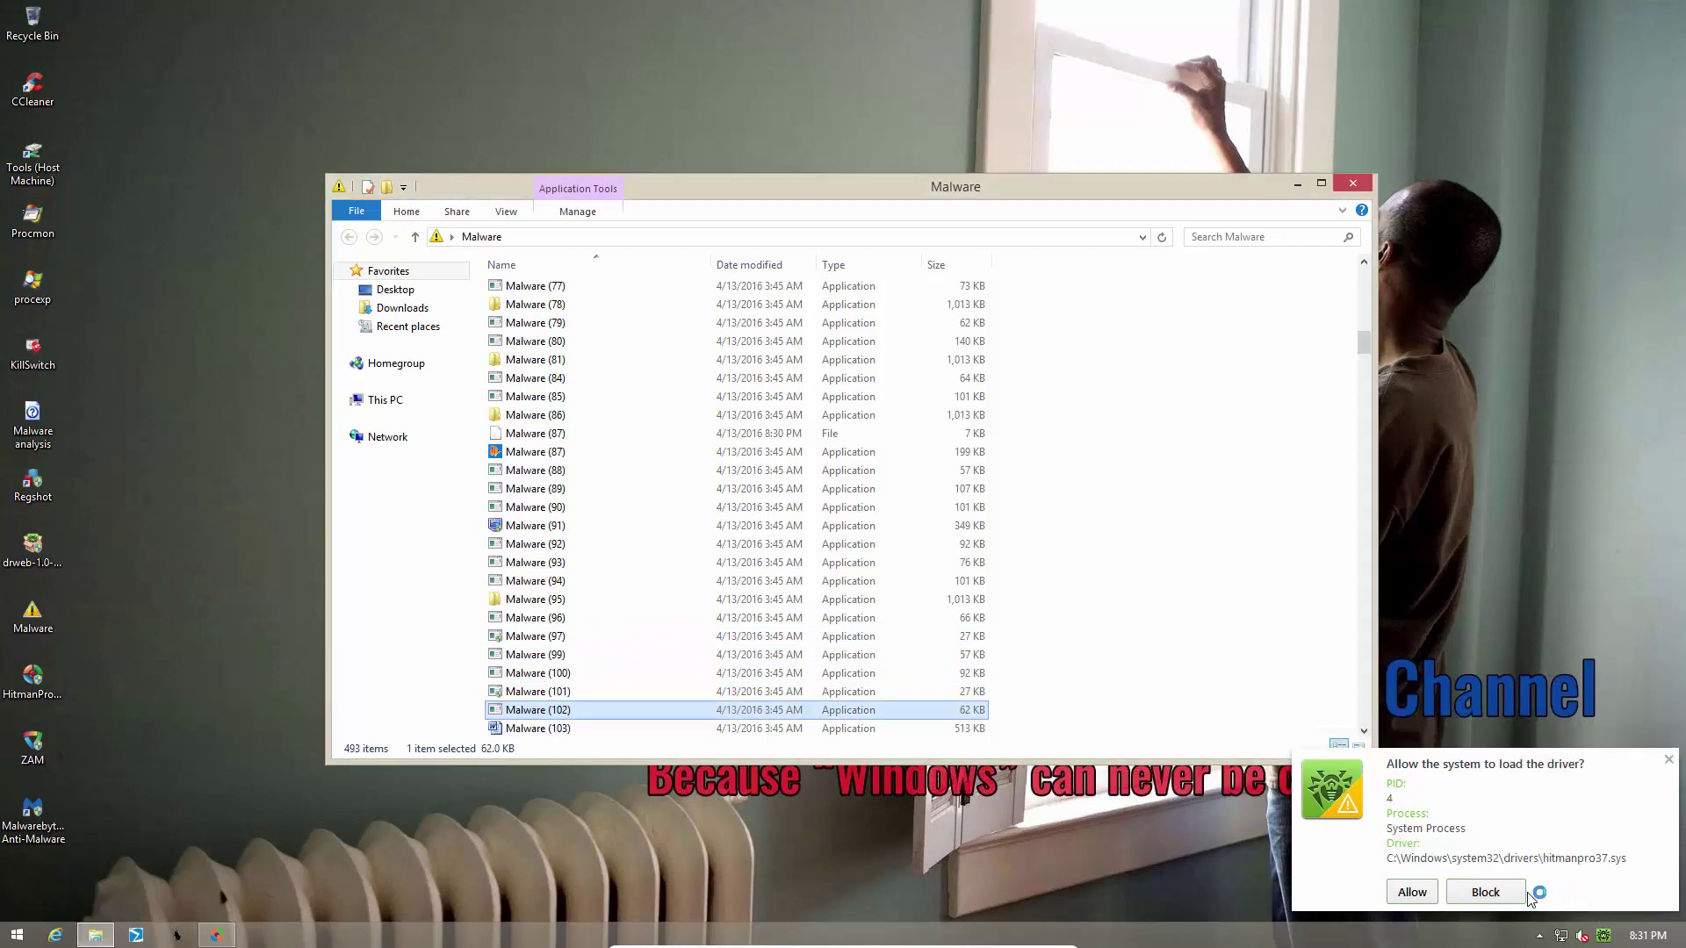
{"action": "left_click", "coordinate": [1493, 892]}
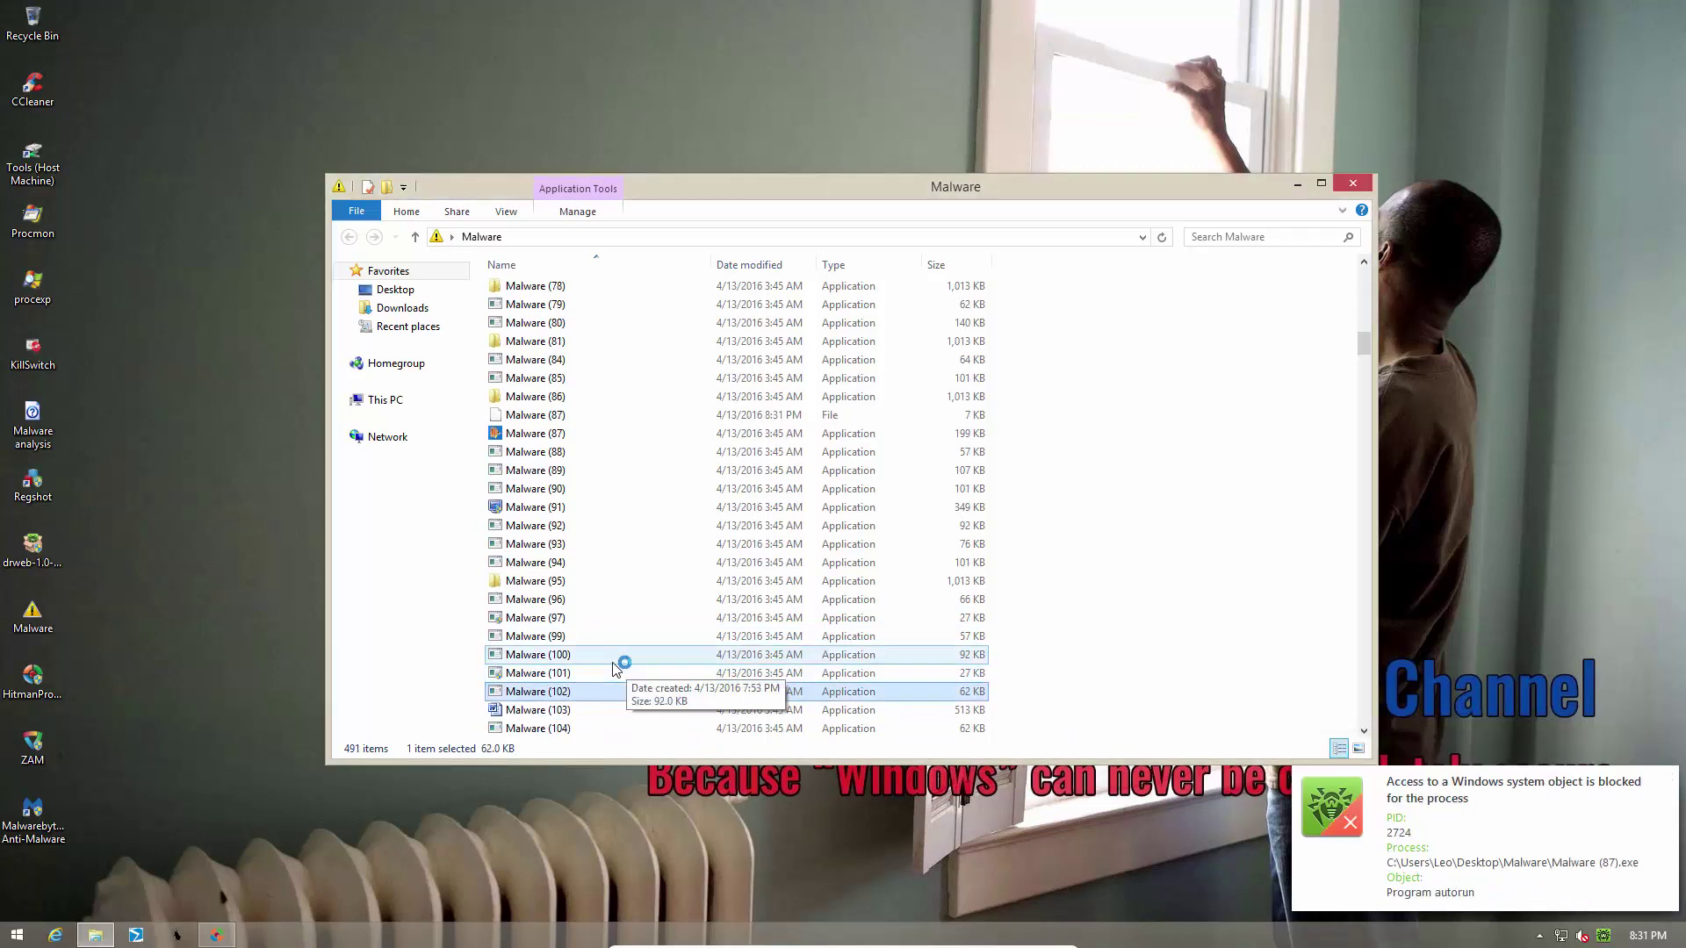
Launch Malware (110) as admin, refuse autorun and driver requests, and close the Malware (108) crash.
{"action": "scroll", "coordinate": [614, 629], "scroll_direction": "down", "scroll_amount": 4}
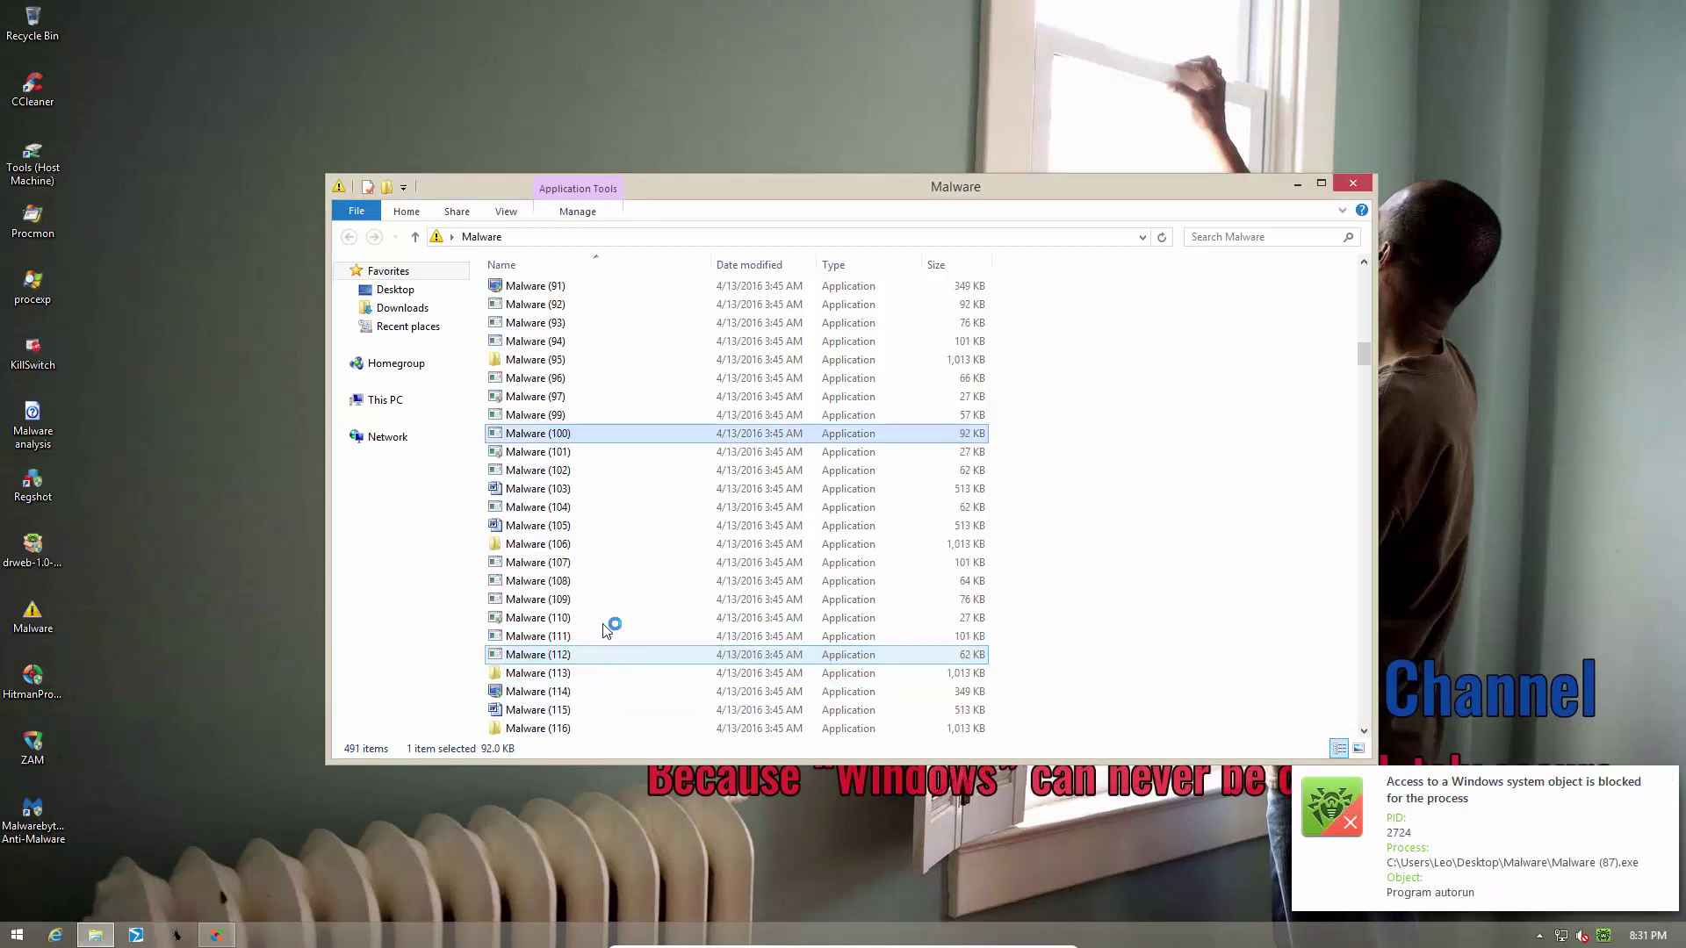
{"action": "left_click", "coordinate": [581, 546]}
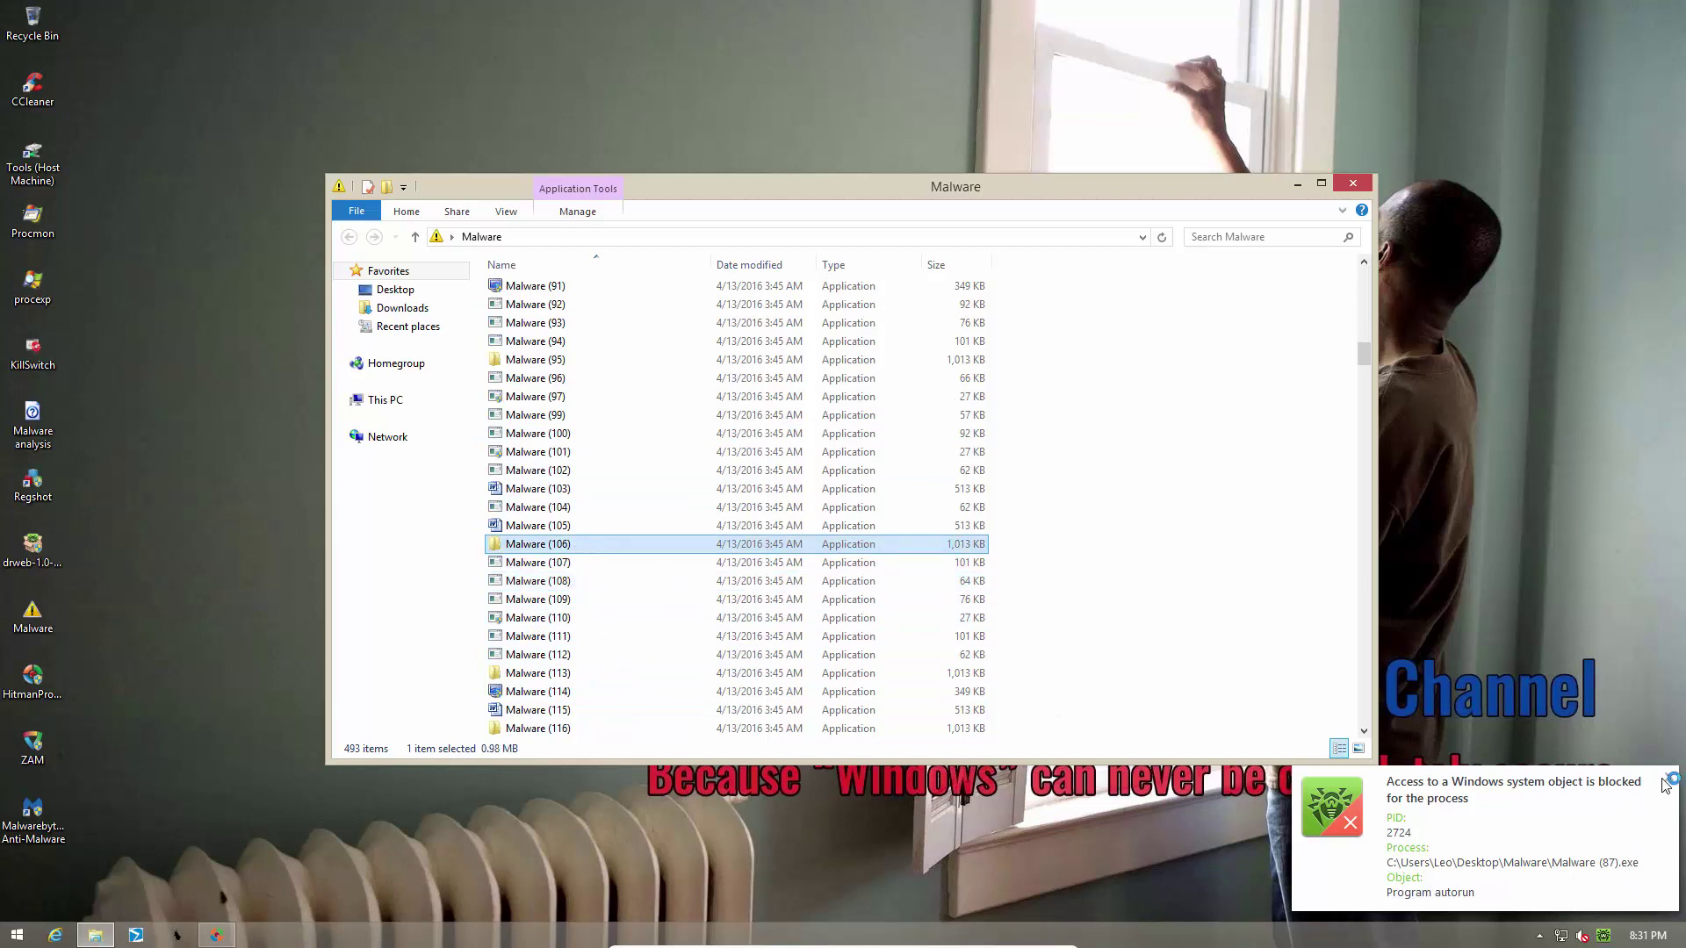
{"action": "left_click", "coordinate": [538, 619]}
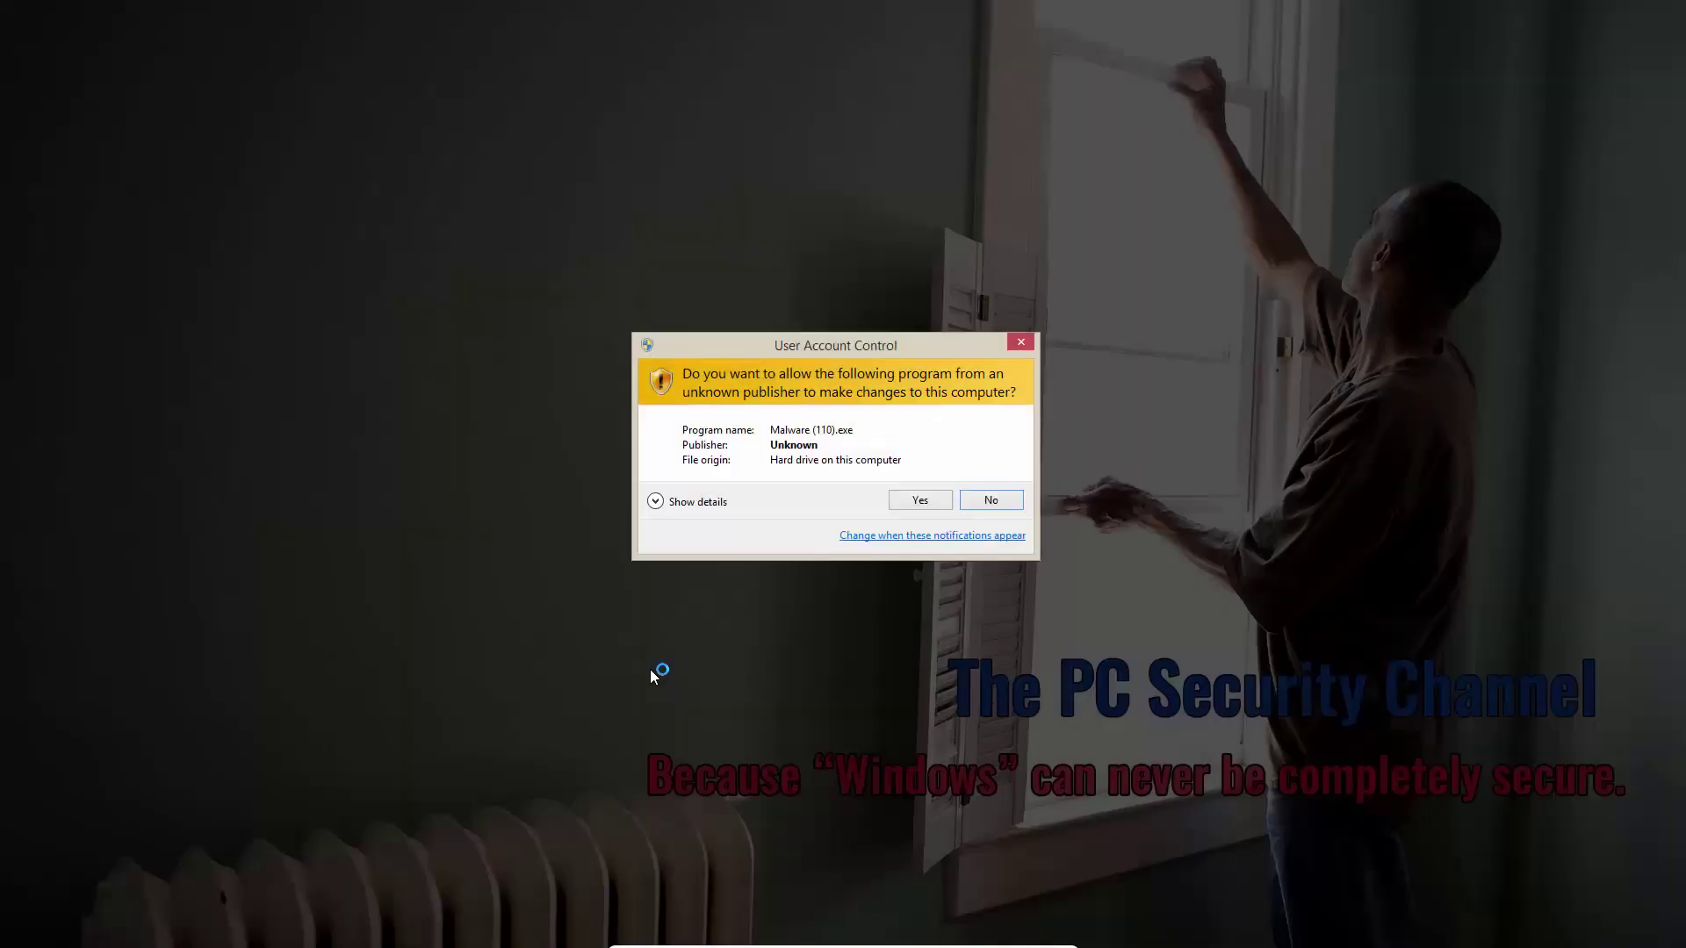
{"action": "left_click", "coordinate": [922, 498]}
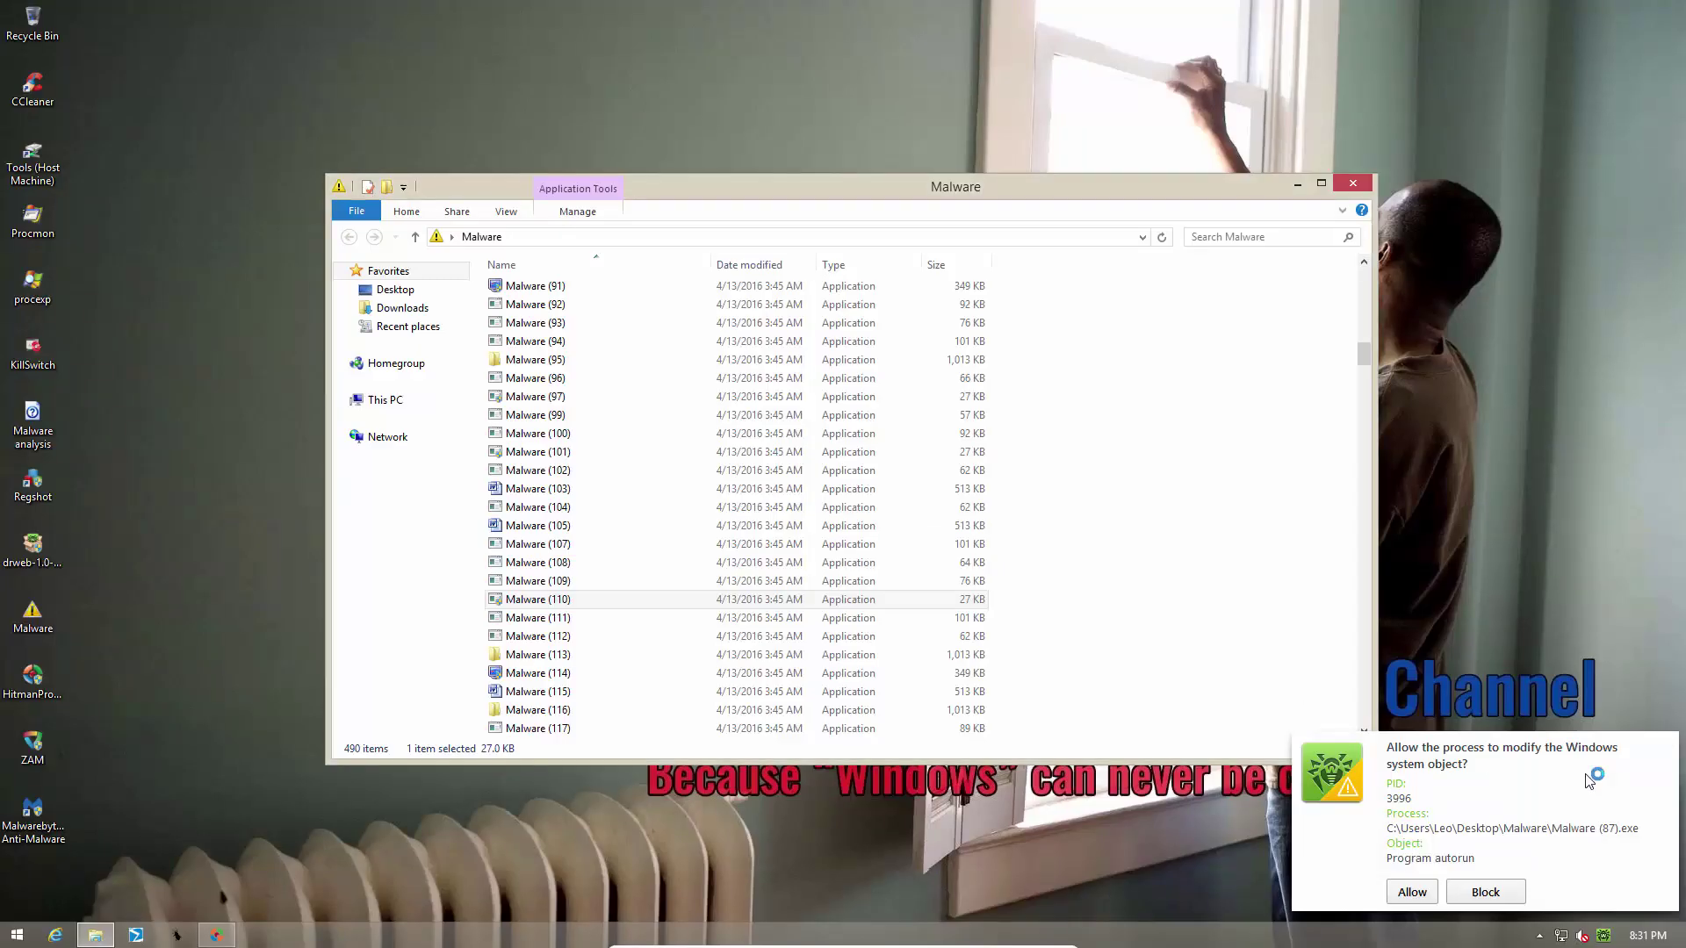
{"action": "left_click", "coordinate": [1493, 892]}
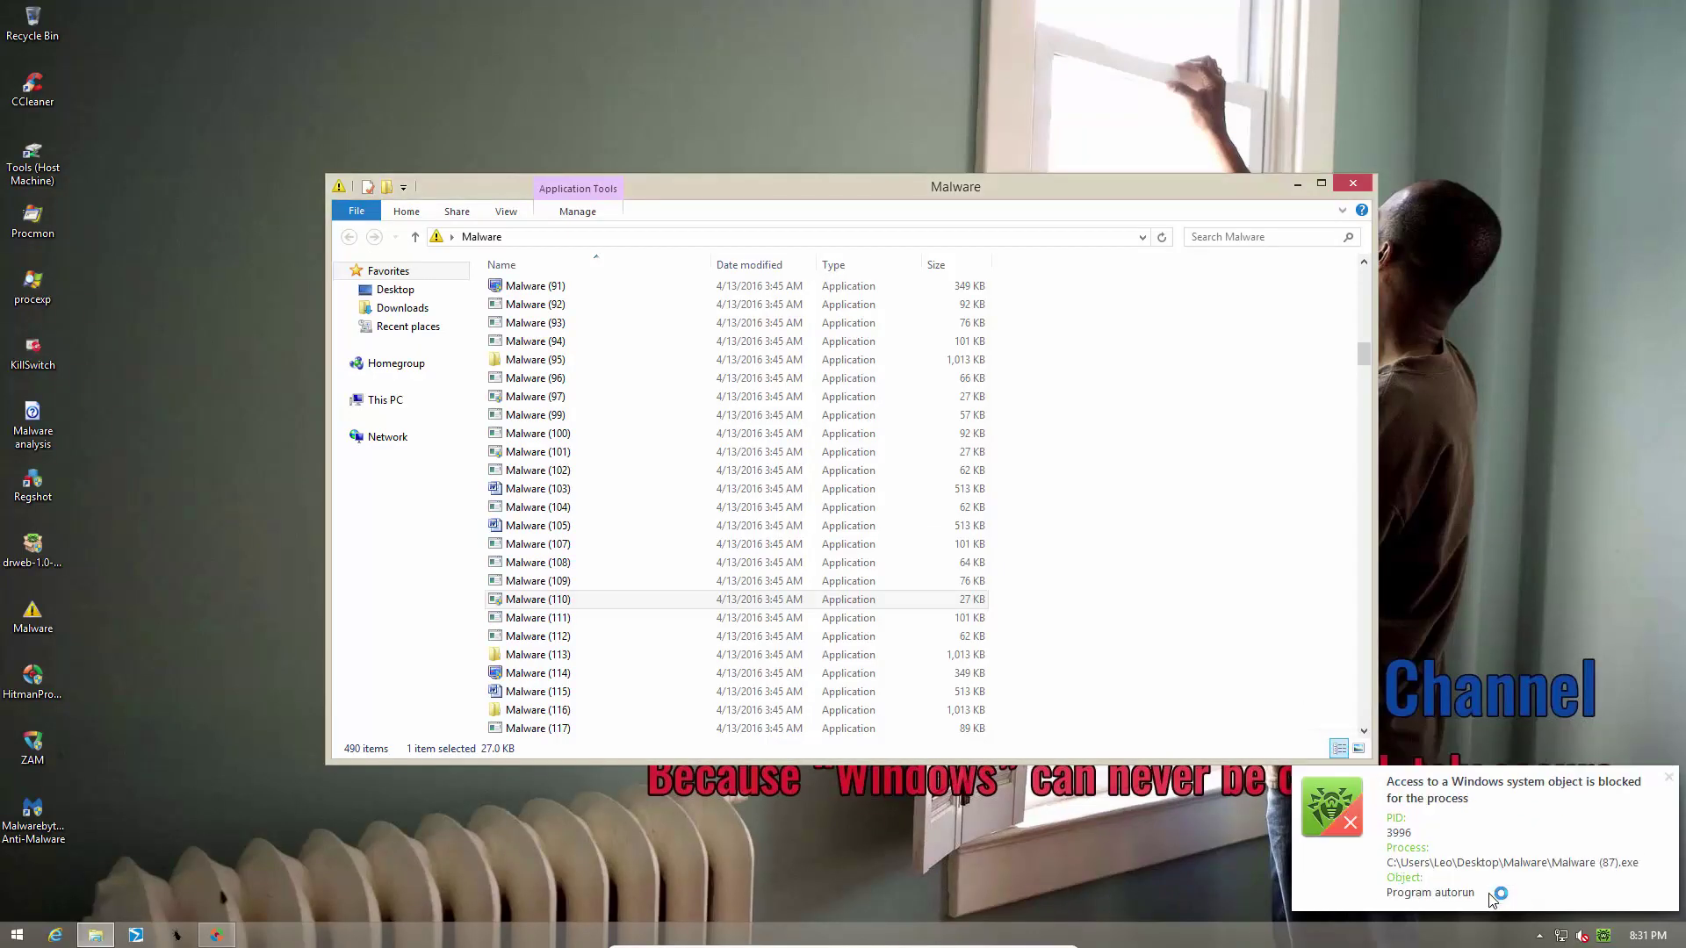
{"action": "left_click", "coordinate": [1669, 764]}
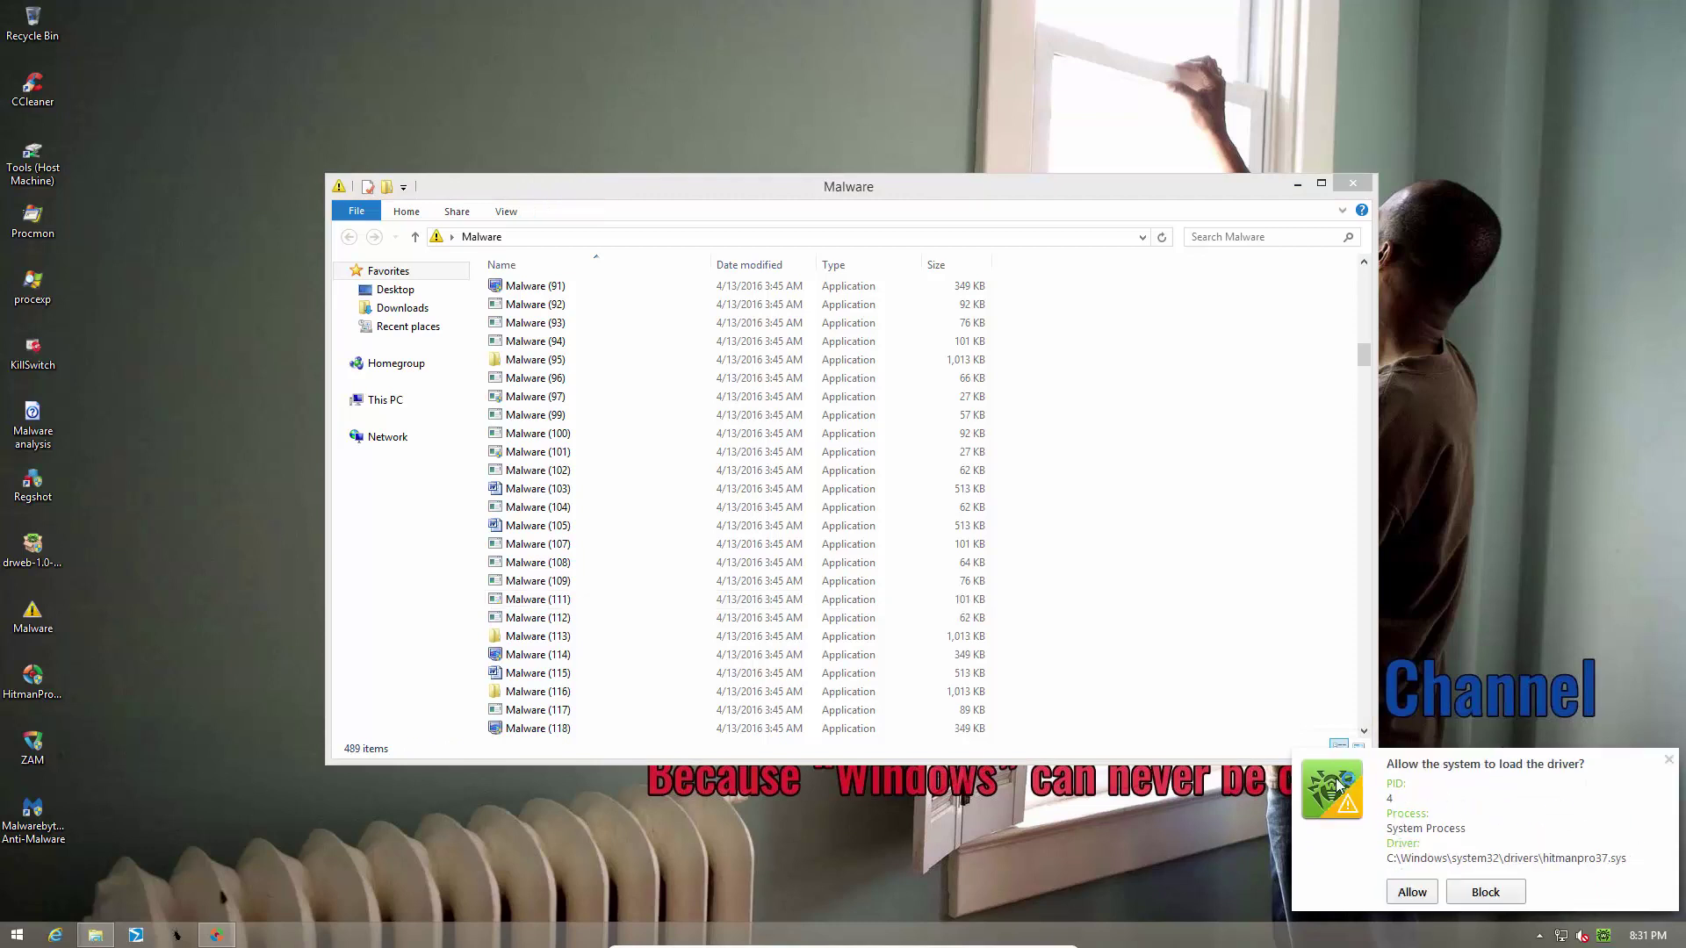
{"action": "left_click", "coordinate": [1492, 892]}
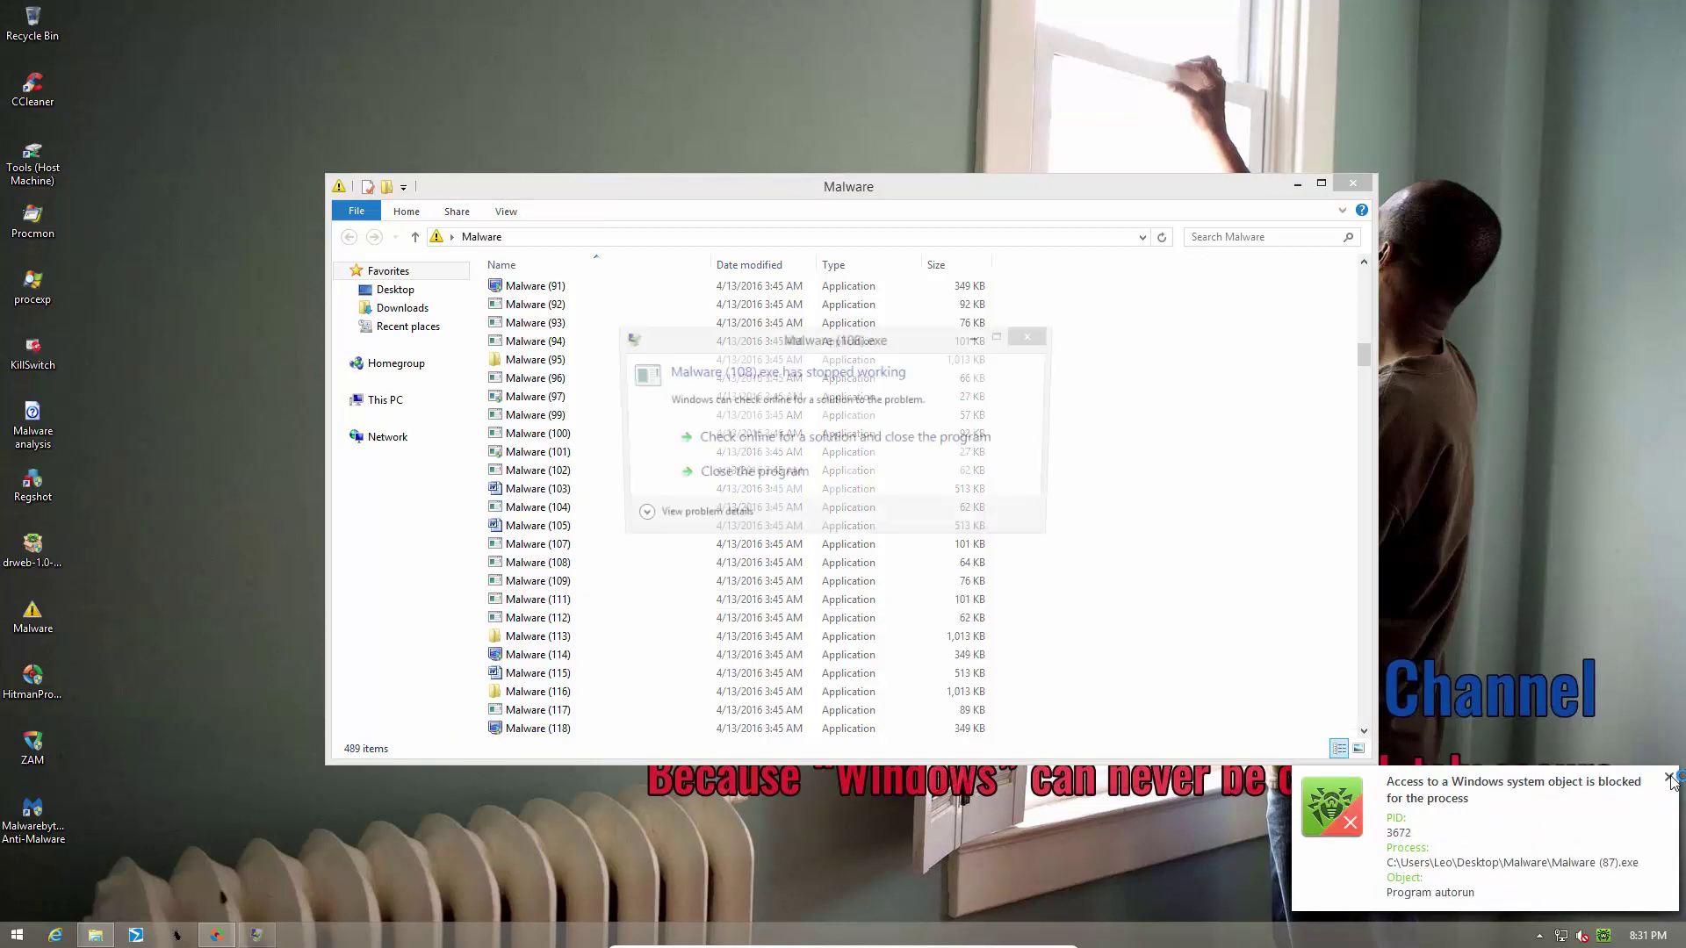
{"action": "left_click", "coordinate": [839, 475]}
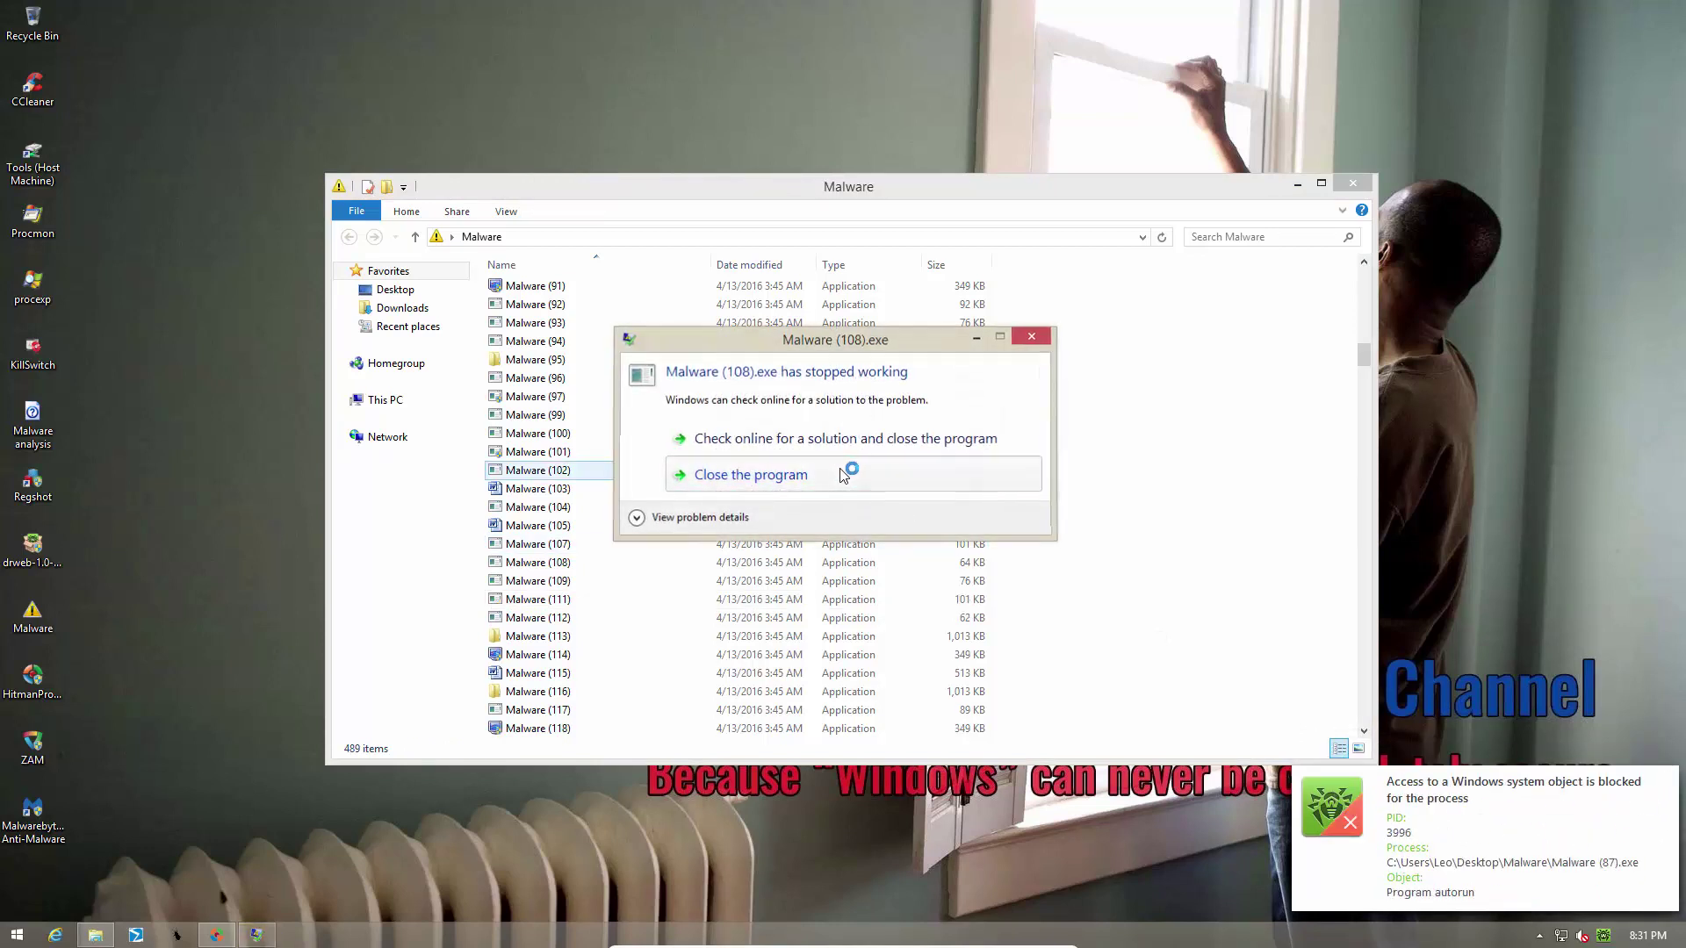
Launch Malware (125) and (141), dismissing the failed-program error.
{"action": "left_click", "coordinate": [613, 694]}
{"action": "scroll", "coordinate": [615, 703], "scroll_direction": "down", "scroll_amount": 4}
{"action": "left_click", "coordinate": [579, 634]}
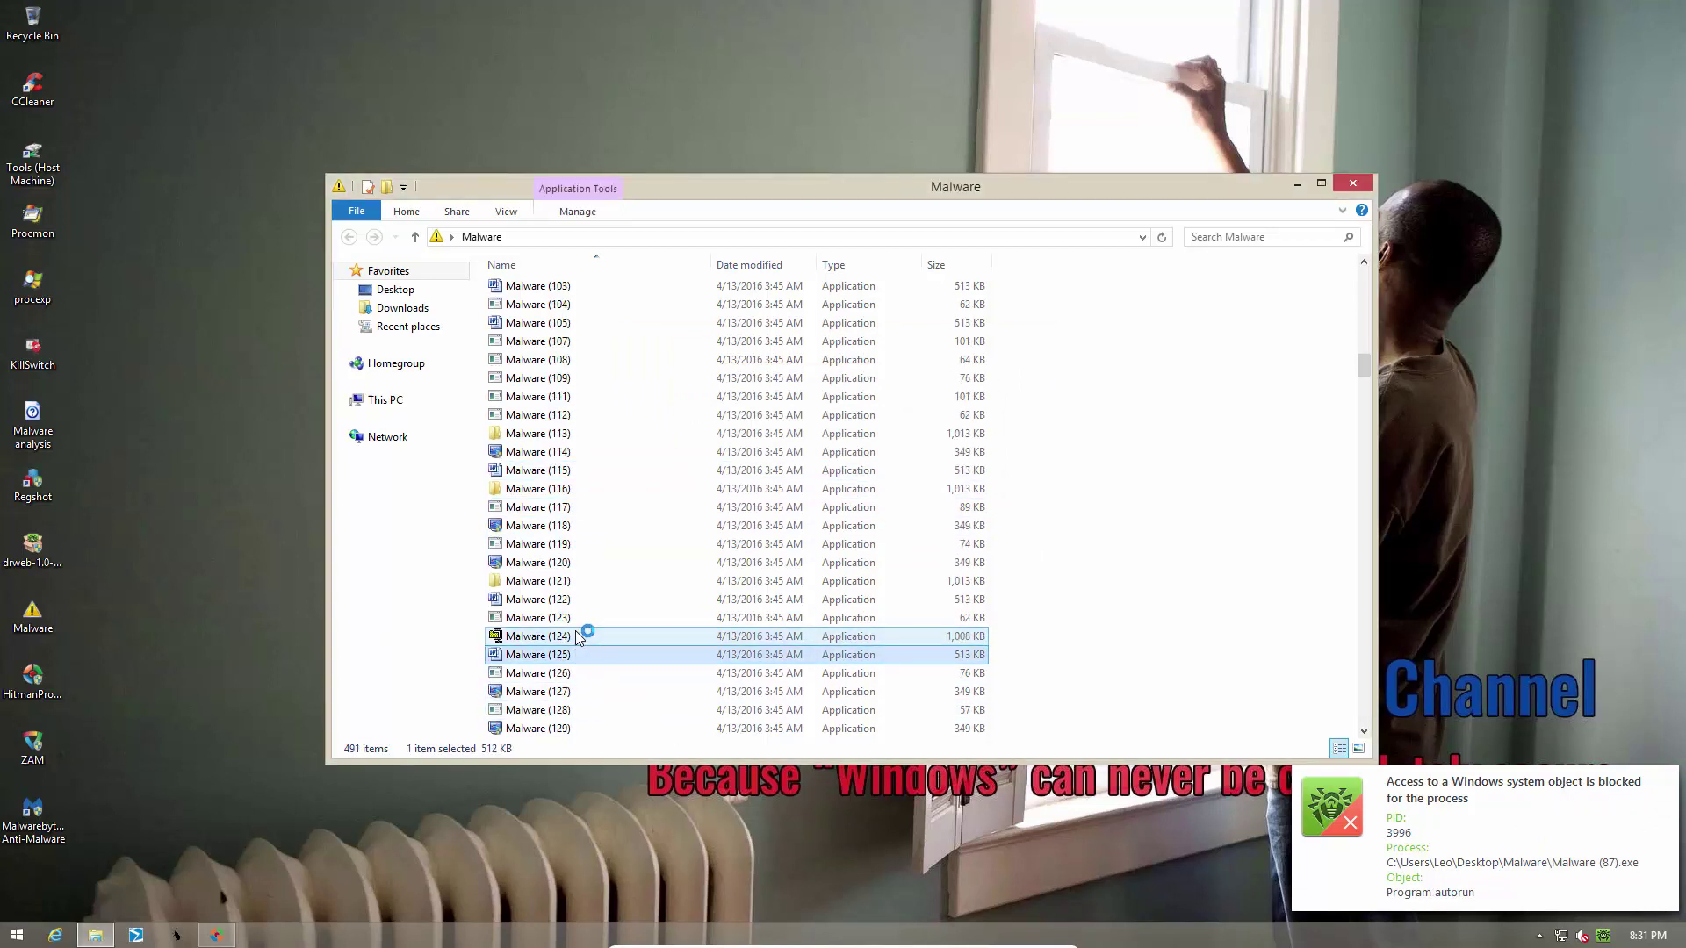
{"action": "left_click", "coordinate": [955, 552]}
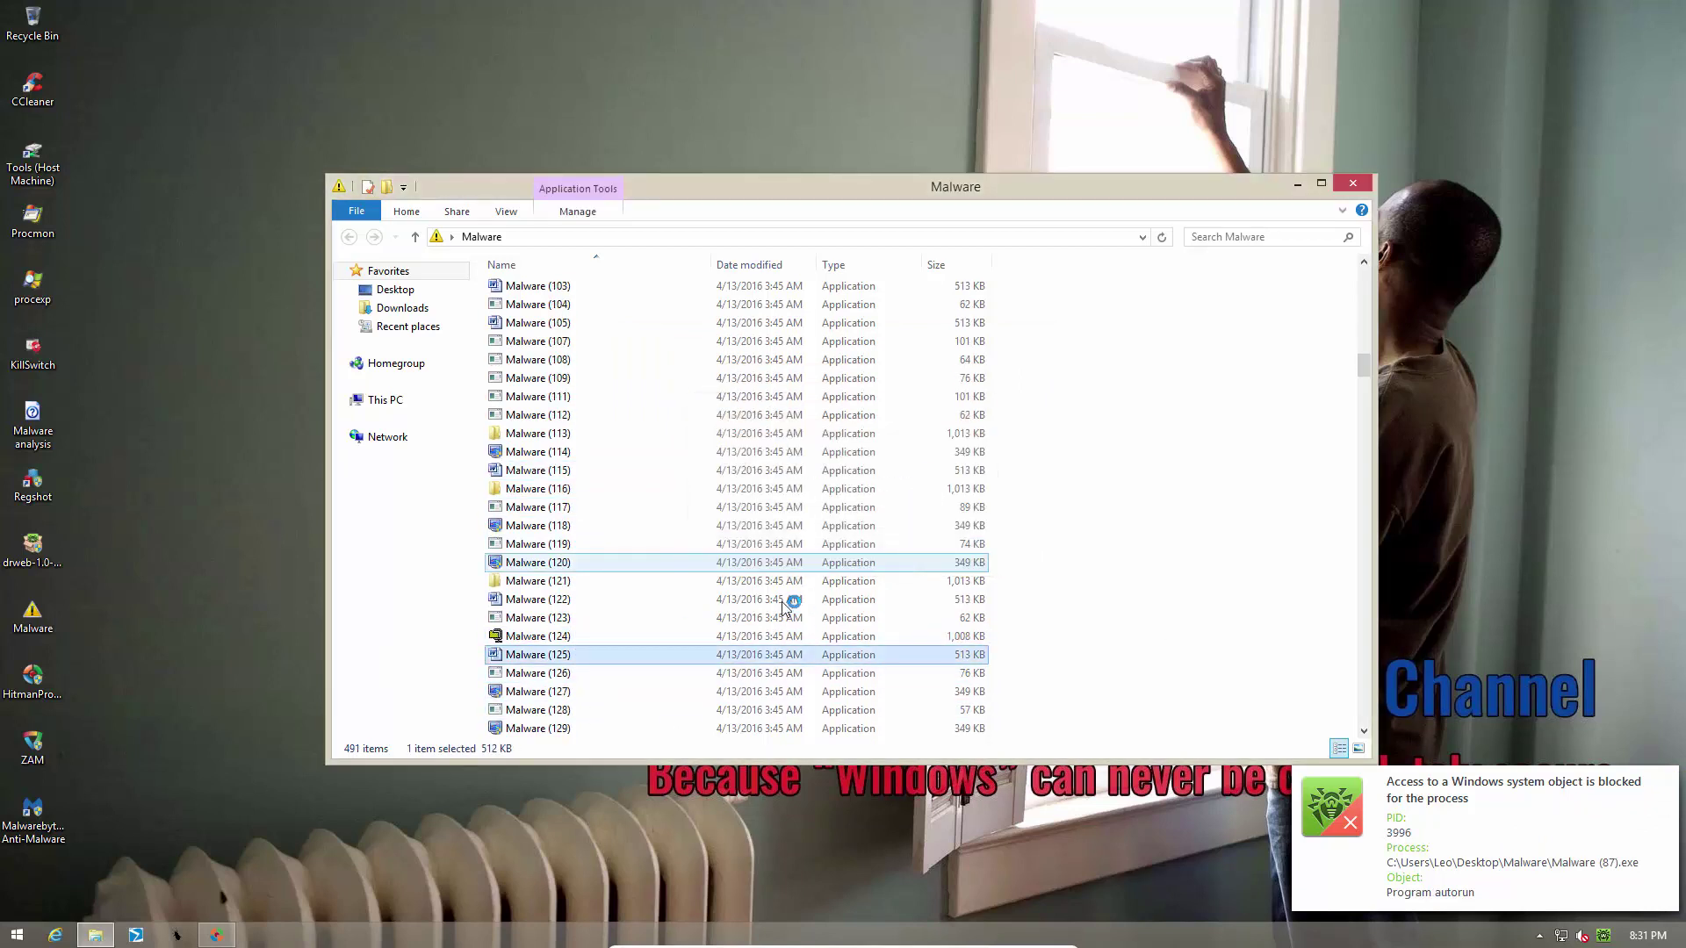
{"action": "left_click", "coordinate": [668, 710]}
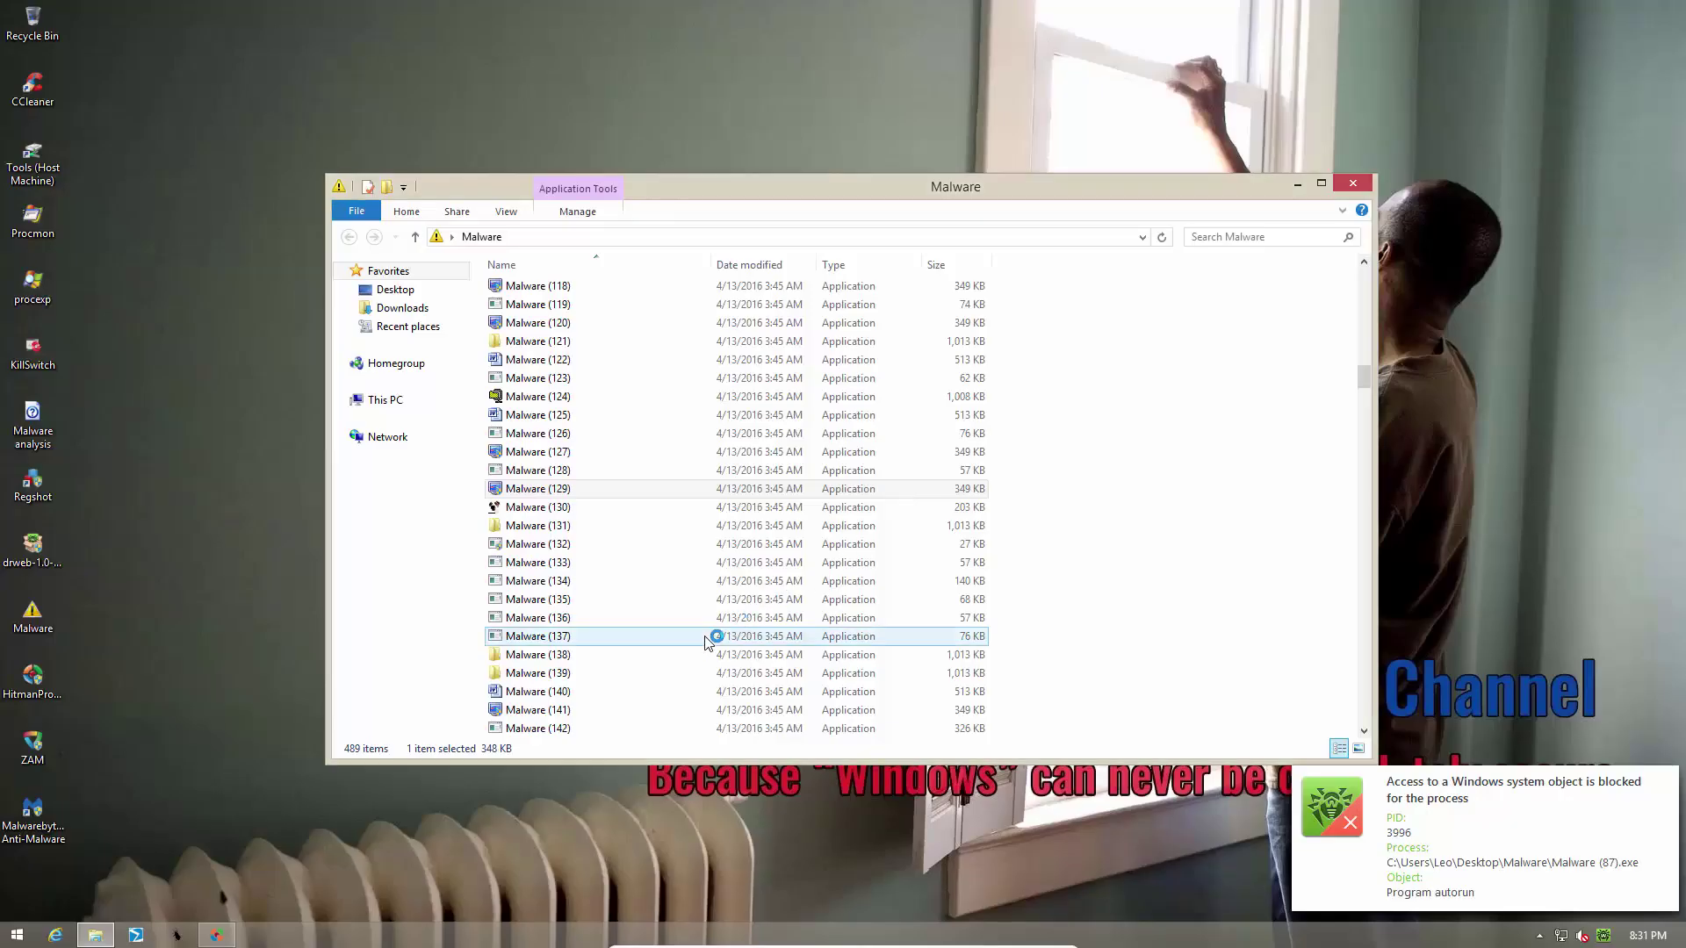
{"action": "left_click", "coordinate": [585, 713]}
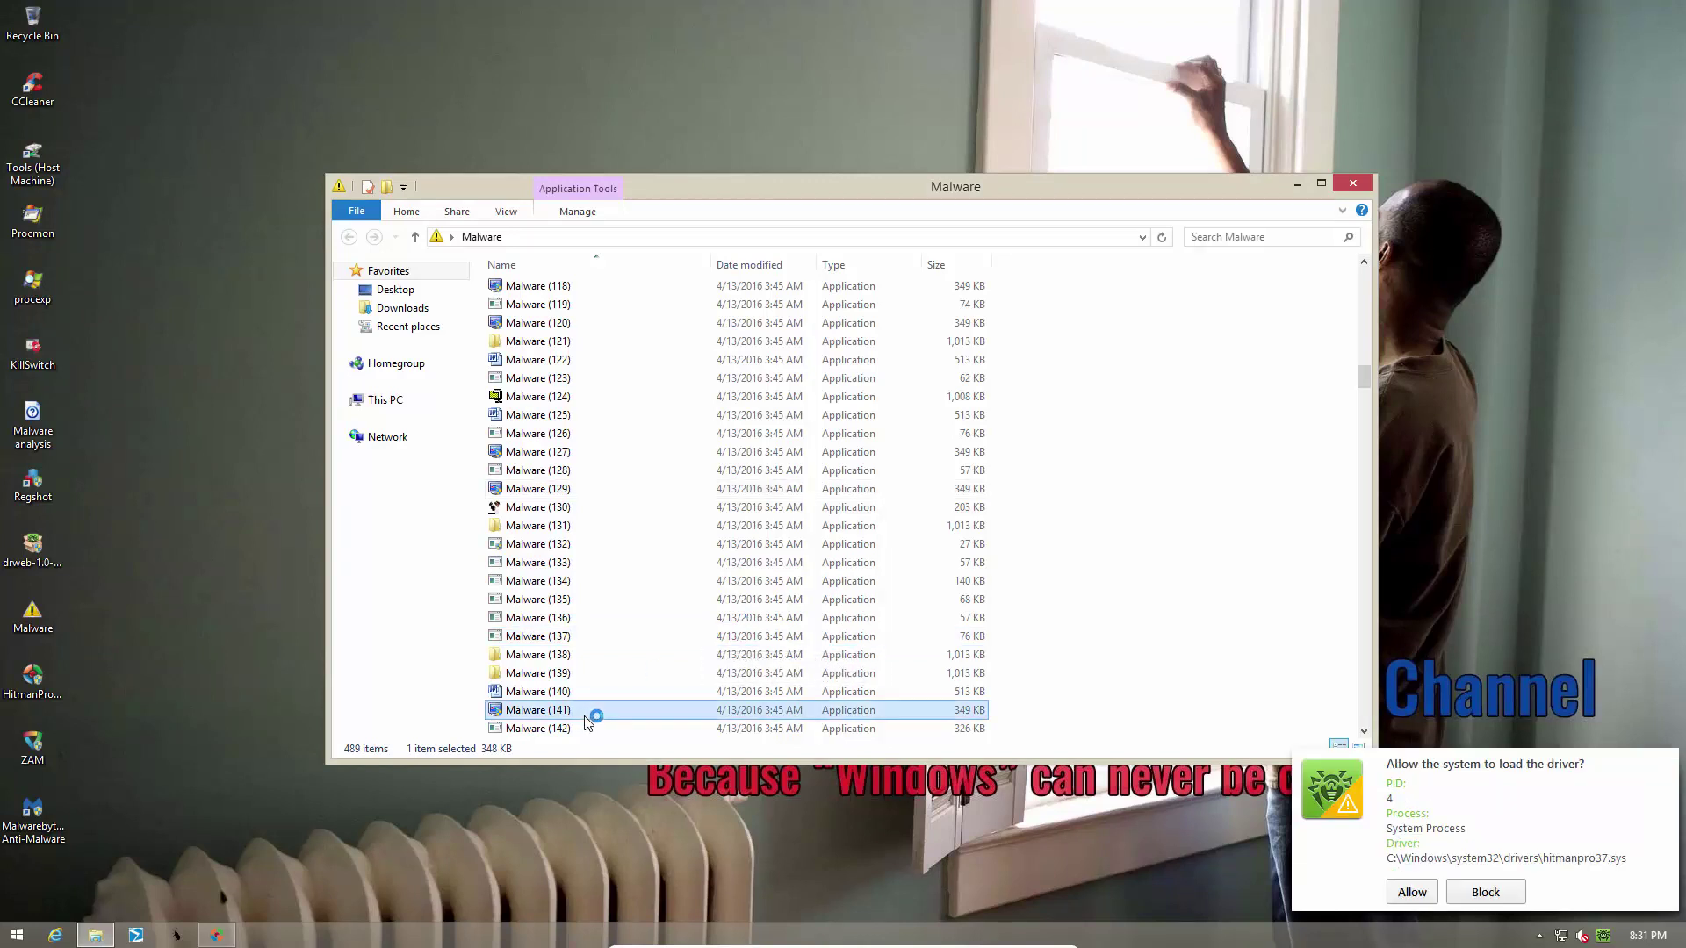
Refuse the remaining autorun and driver requests and close the aborted HitmanPro scan.
{"action": "left_click", "coordinate": [1486, 892]}
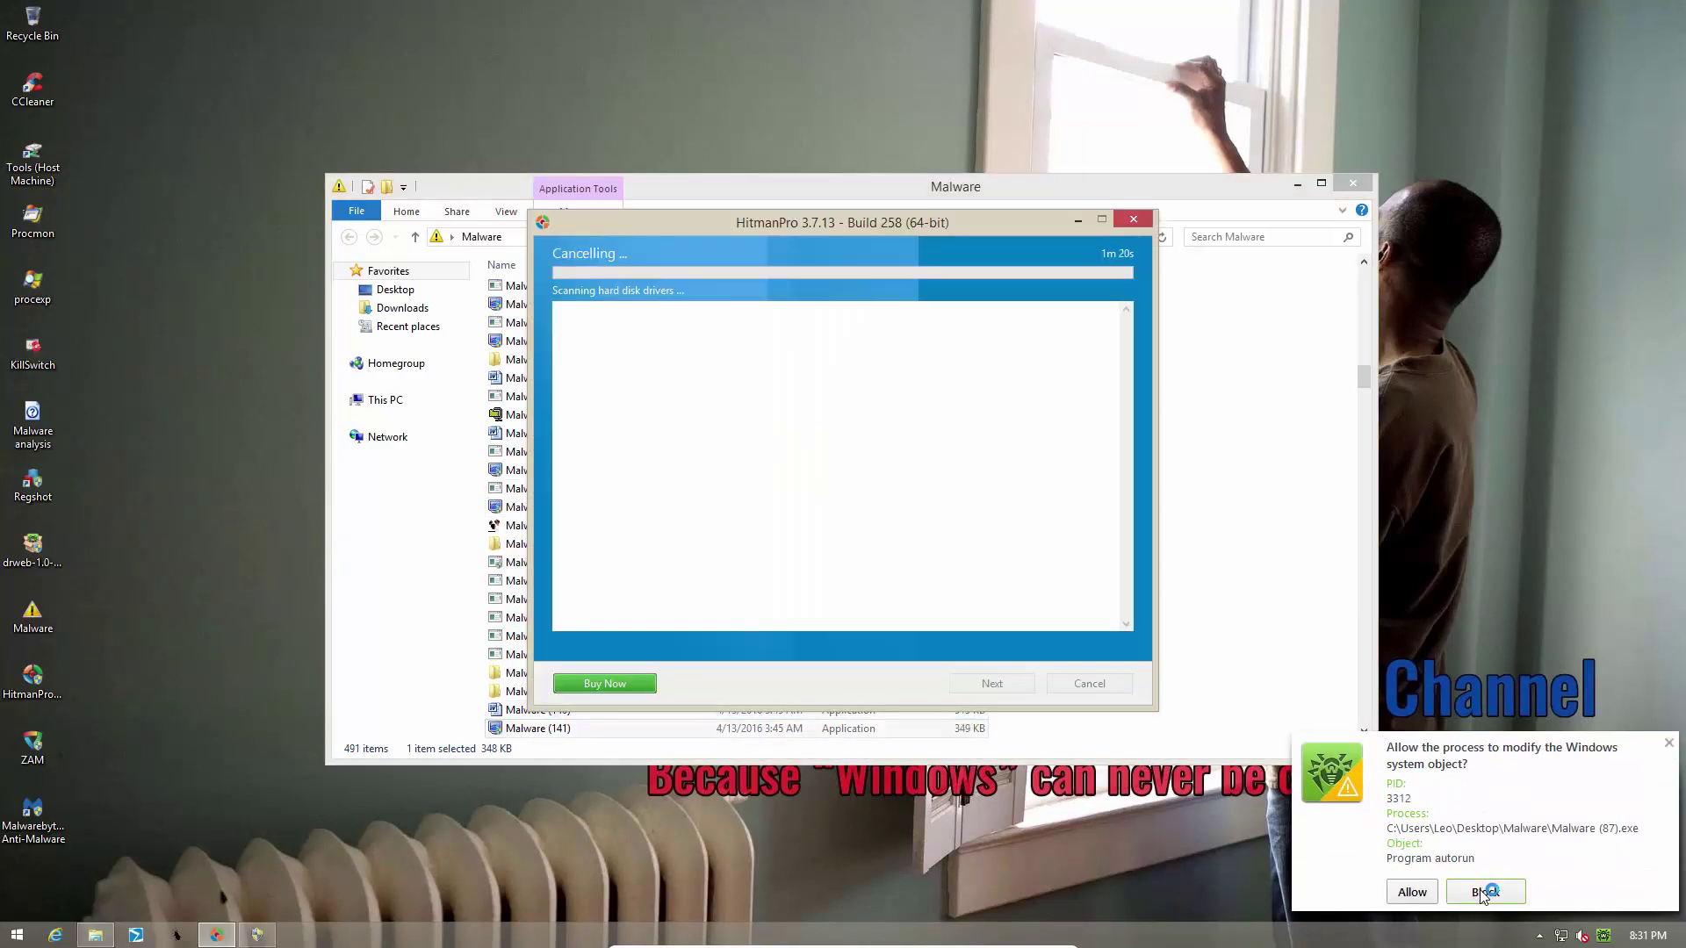
{"action": "left_click", "coordinate": [1484, 893]}
{"action": "left_click", "coordinate": [1484, 893]}
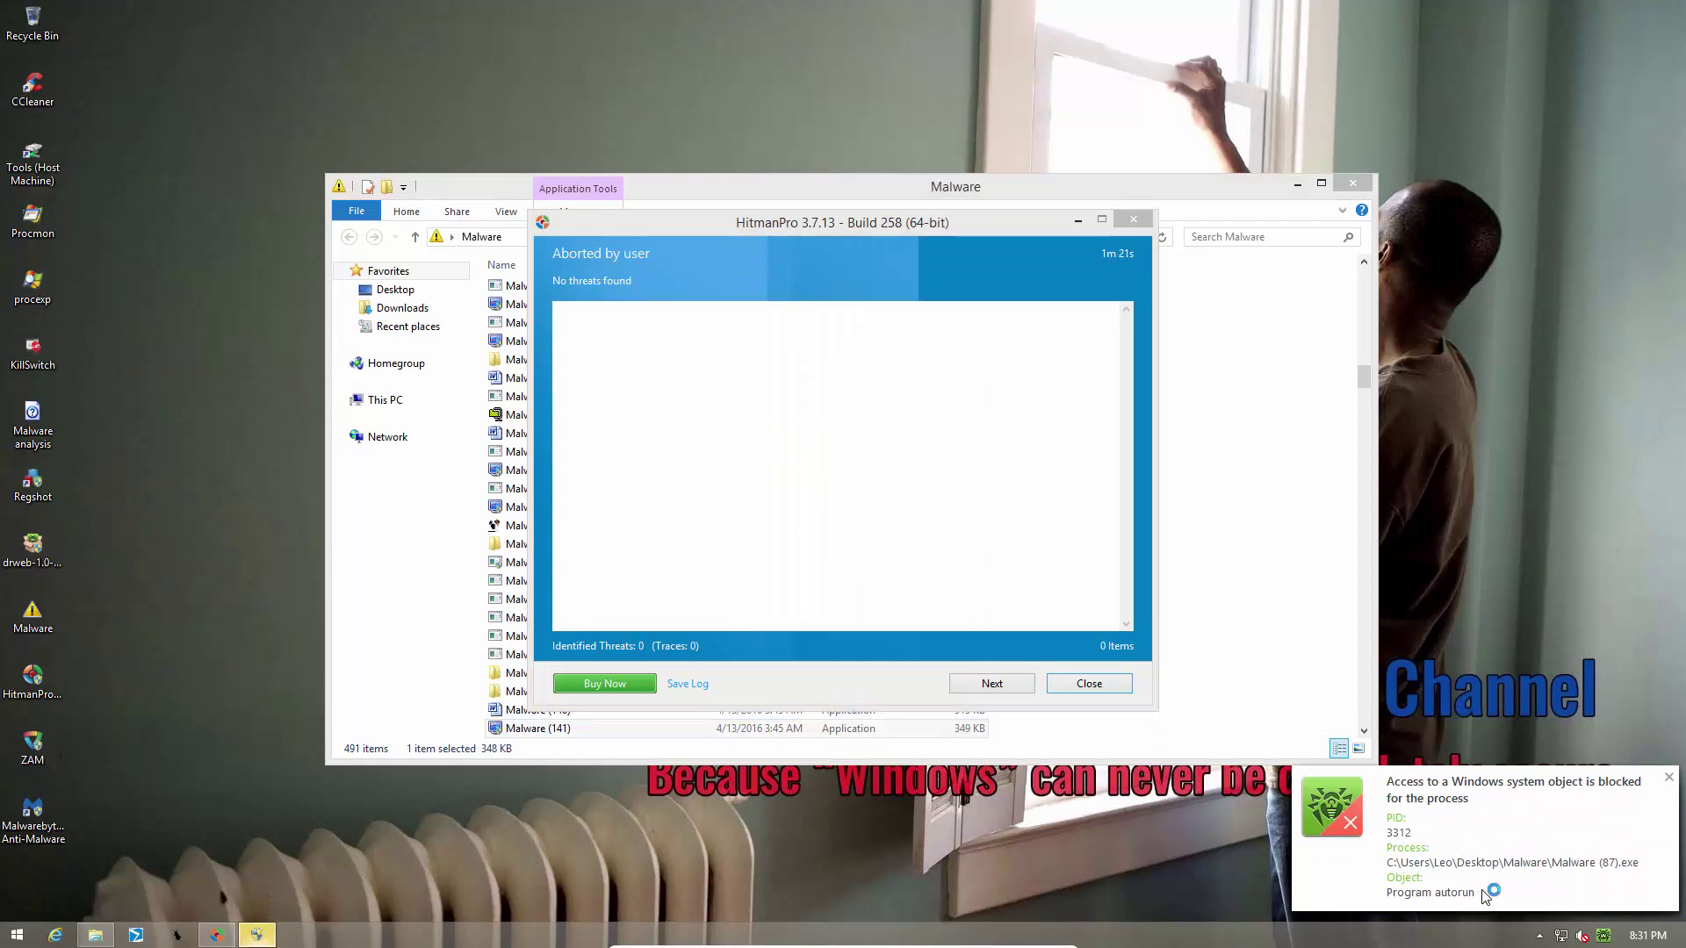
{"action": "left_click", "coordinate": [1122, 686]}
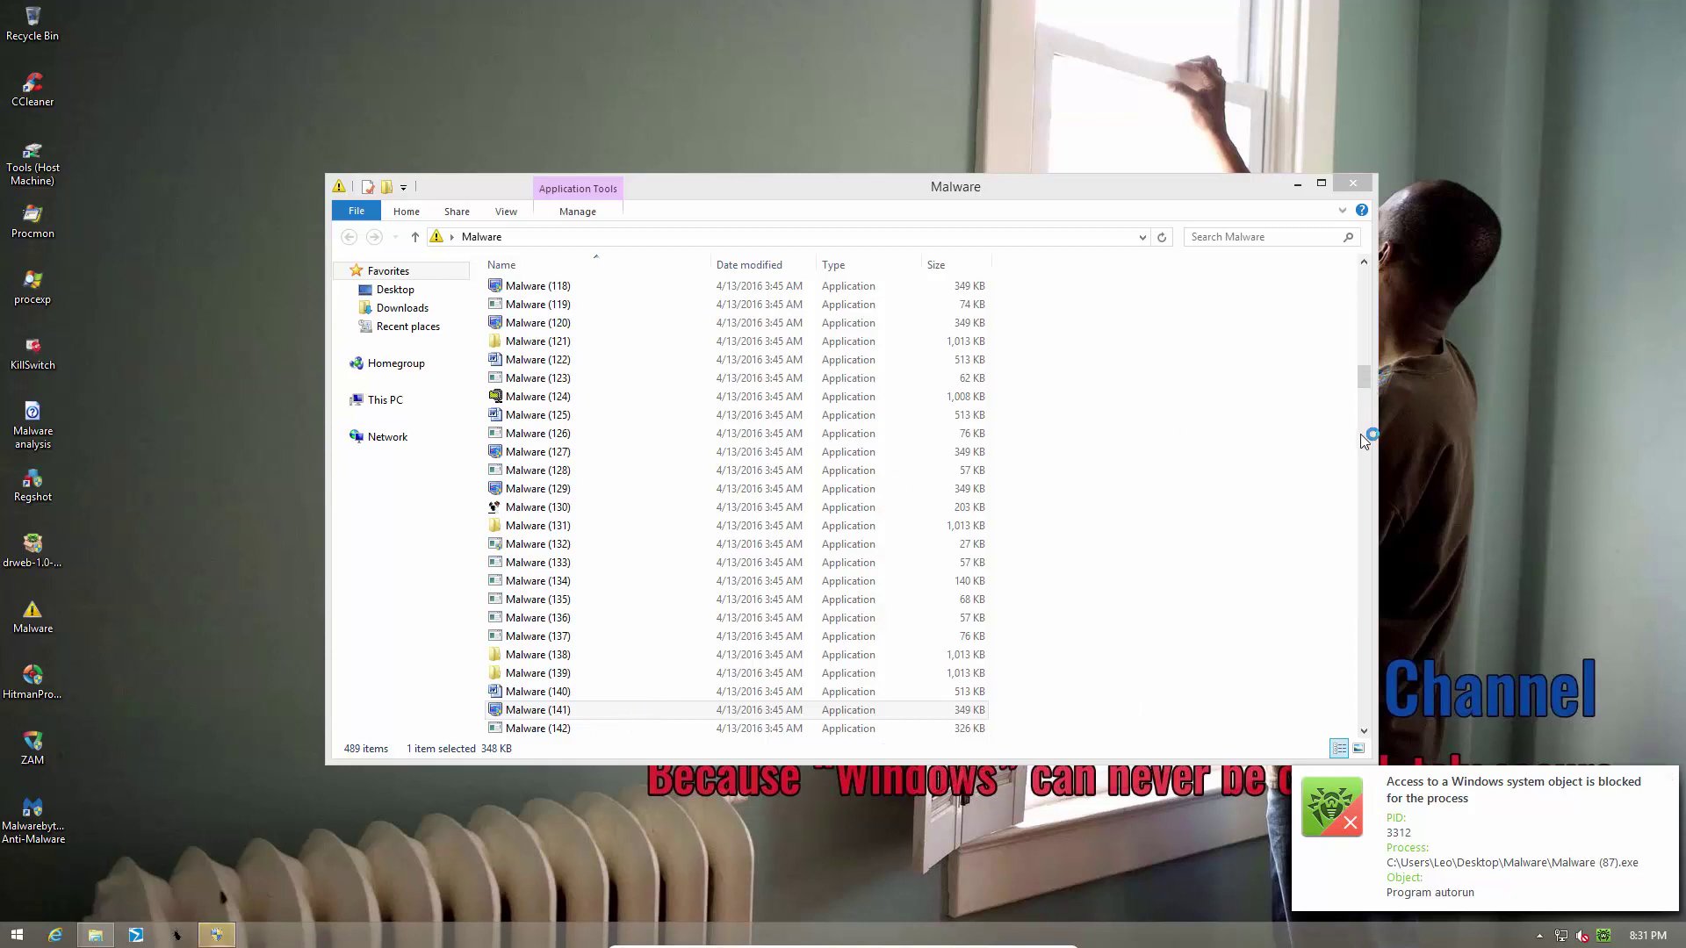
Approve the pending admin prompt, then block two autorun change requests and dismiss their notices.
{"action": "left_click", "coordinate": [213, 929]}
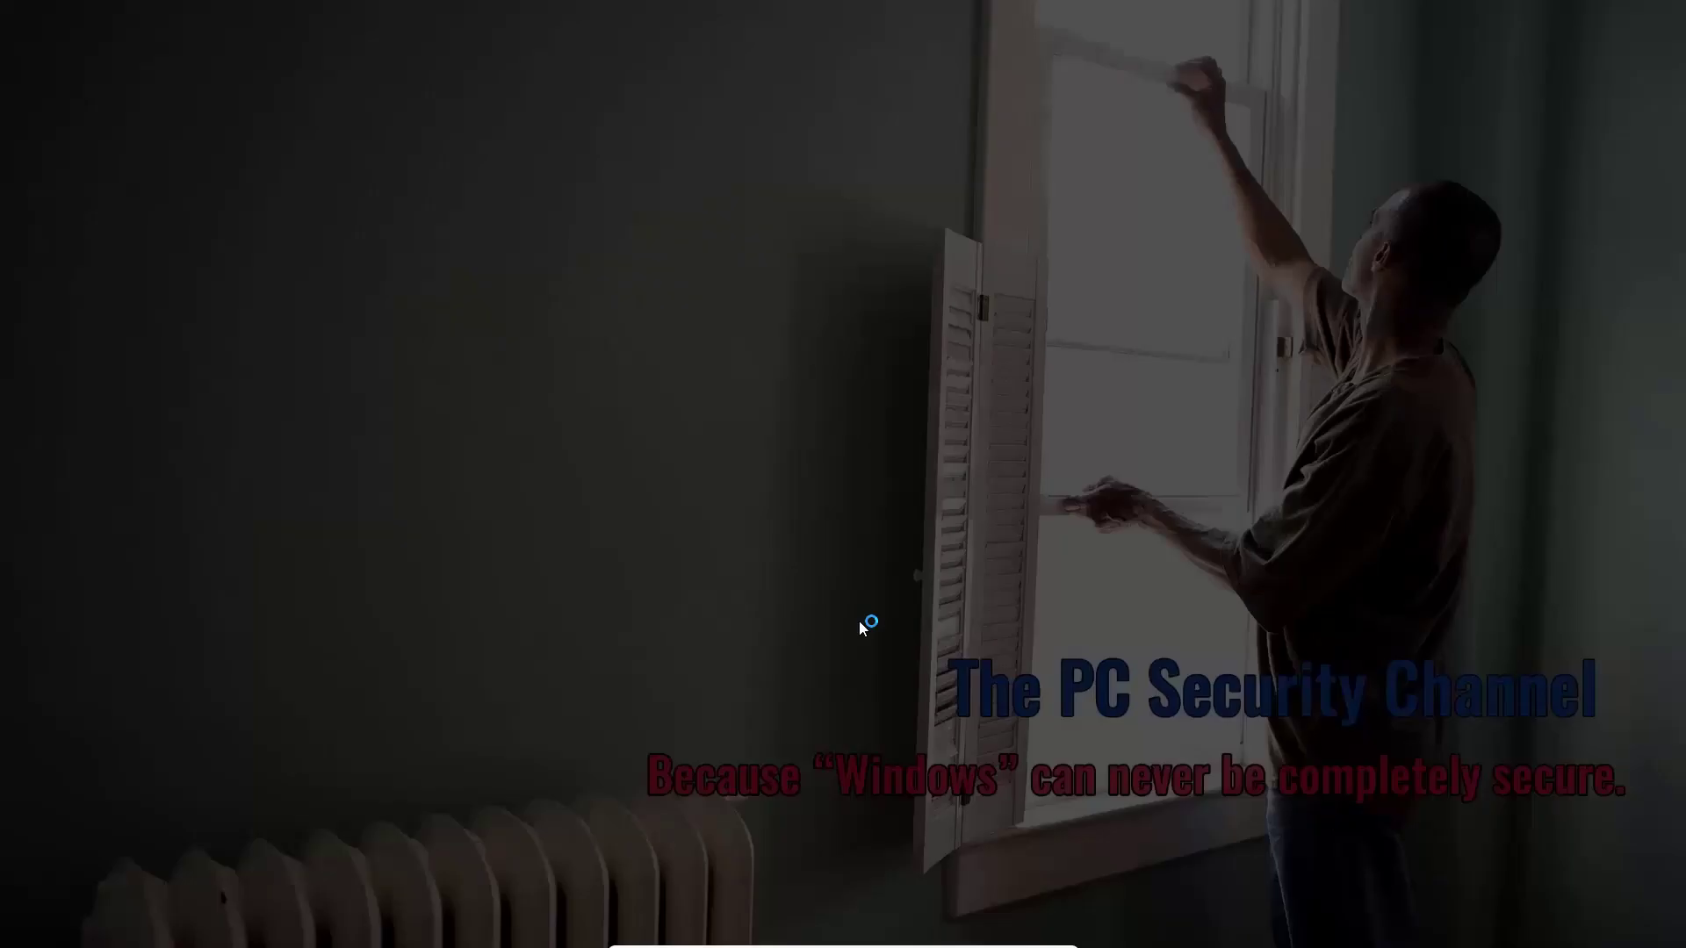
{"action": "left_click", "coordinate": [903, 504]}
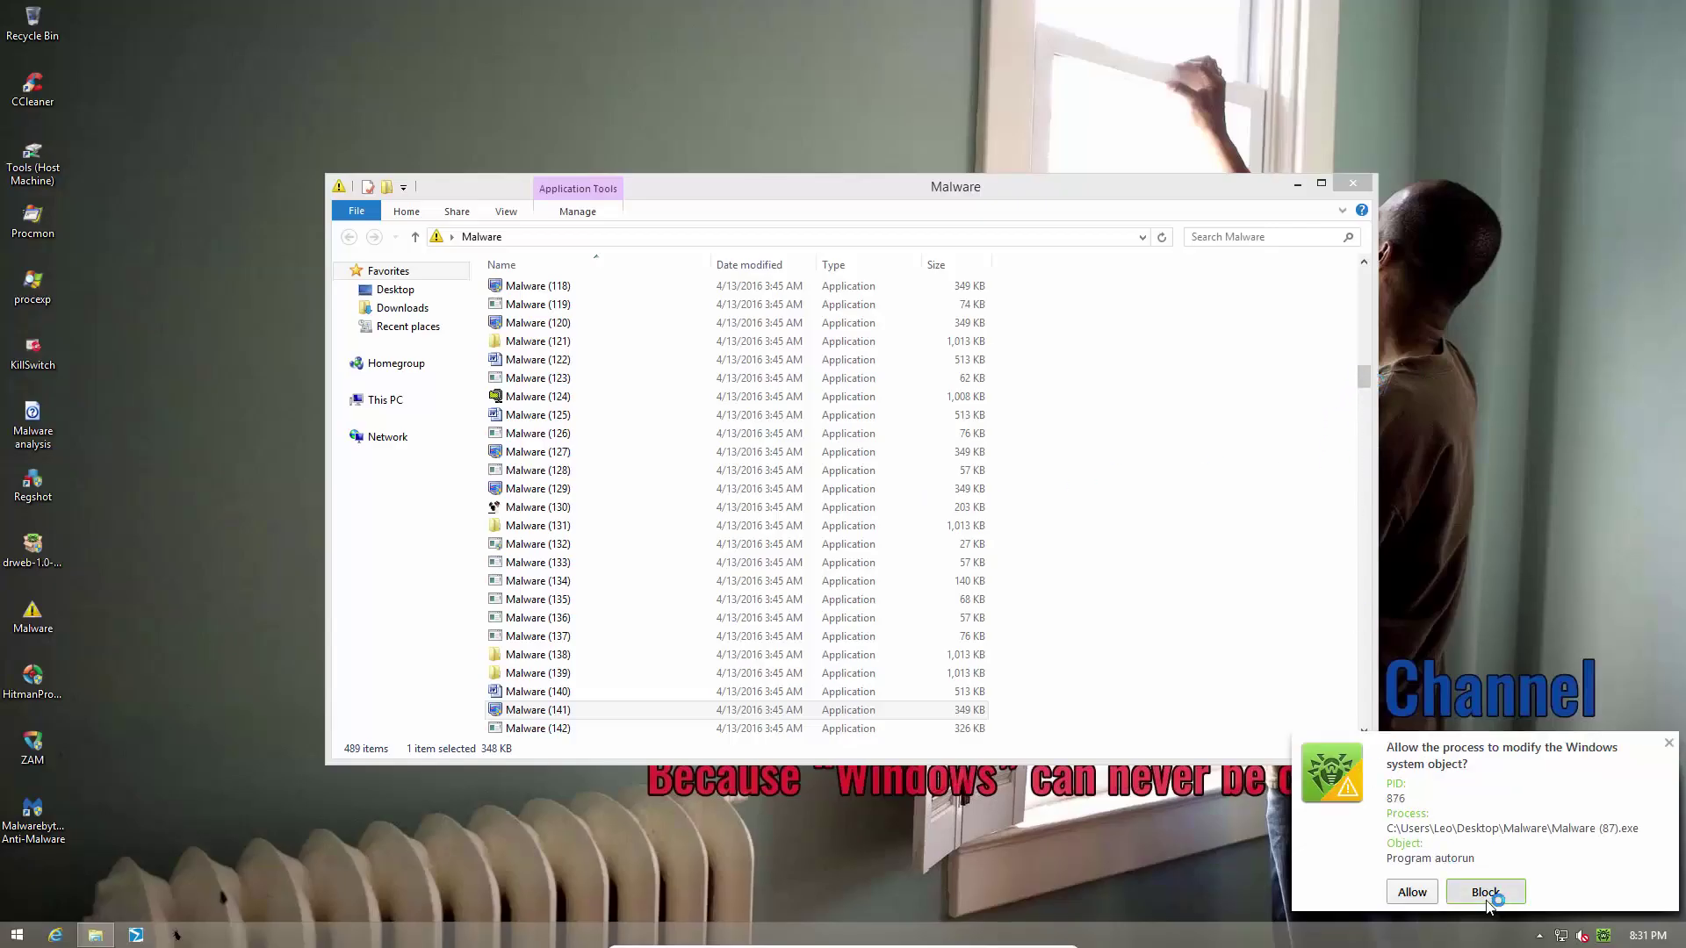
{"action": "left_click", "coordinate": [1493, 892]}
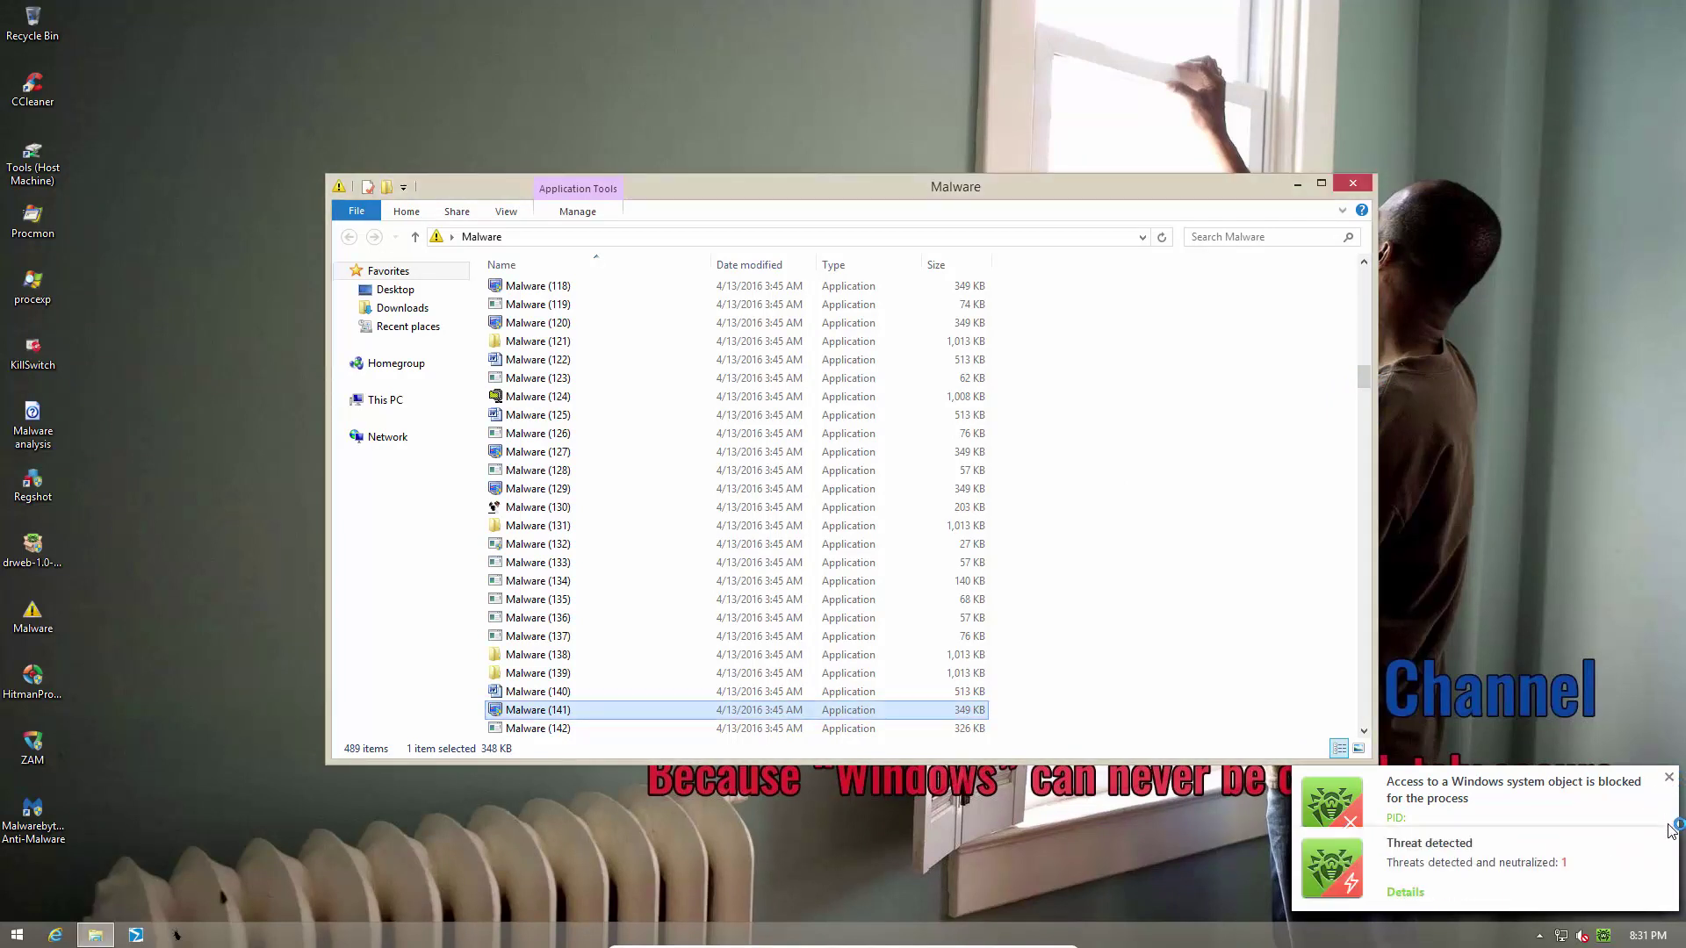
{"action": "left_click", "coordinate": [1671, 782]}
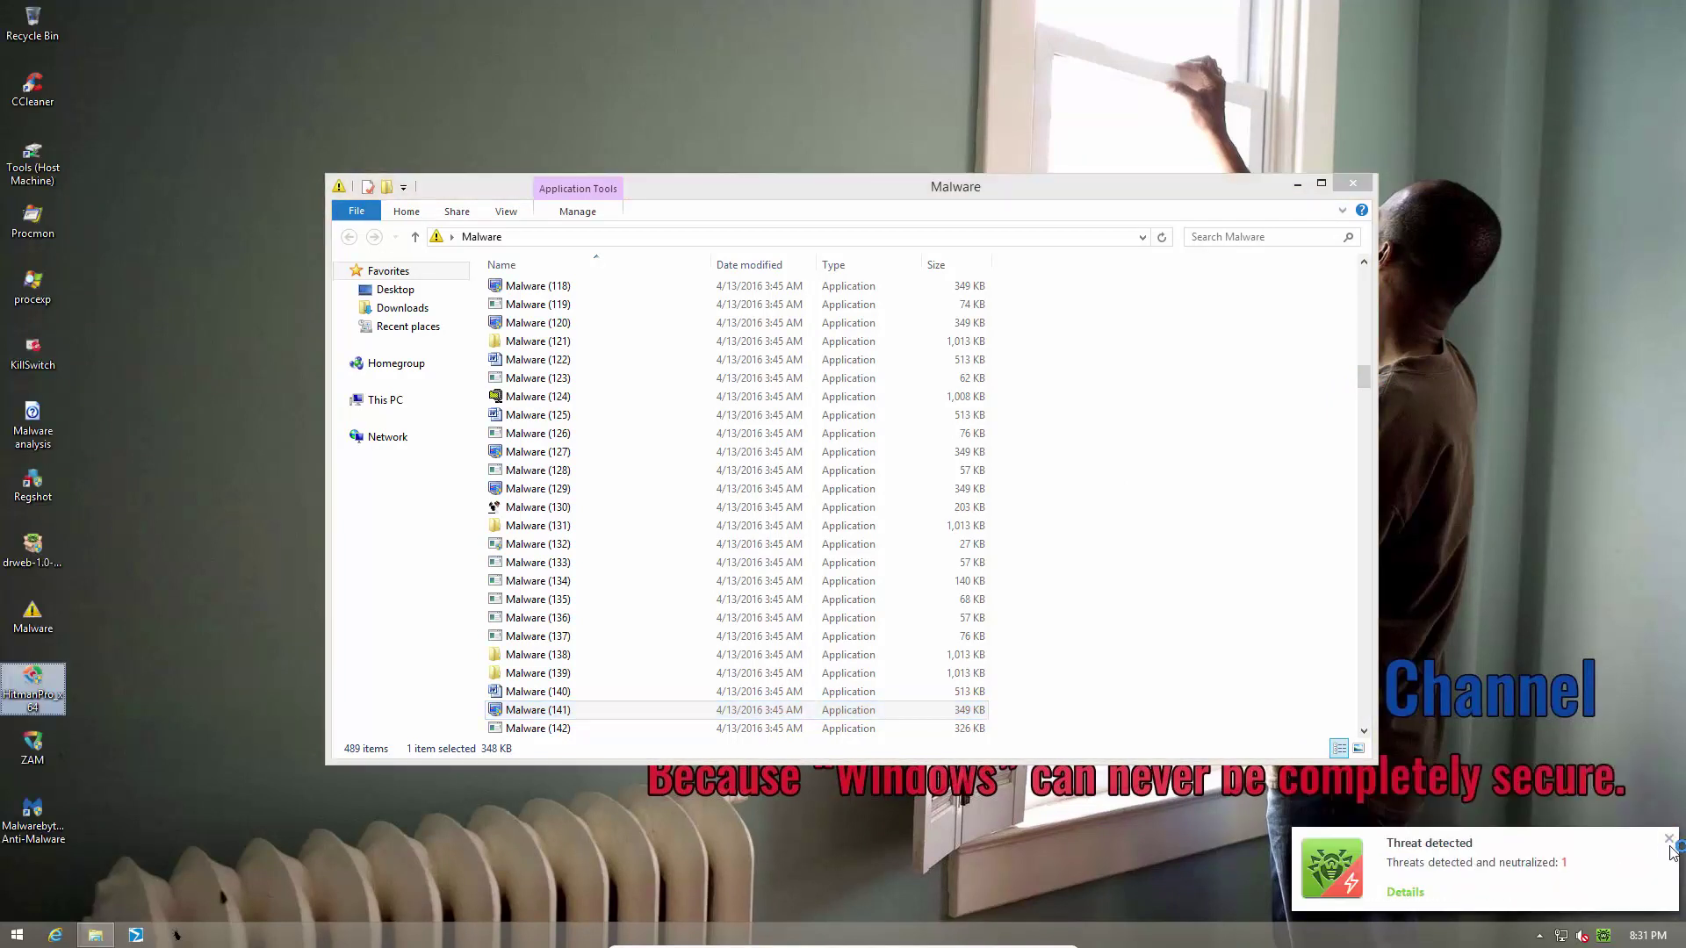
{"action": "left_click", "coordinate": [1669, 840]}
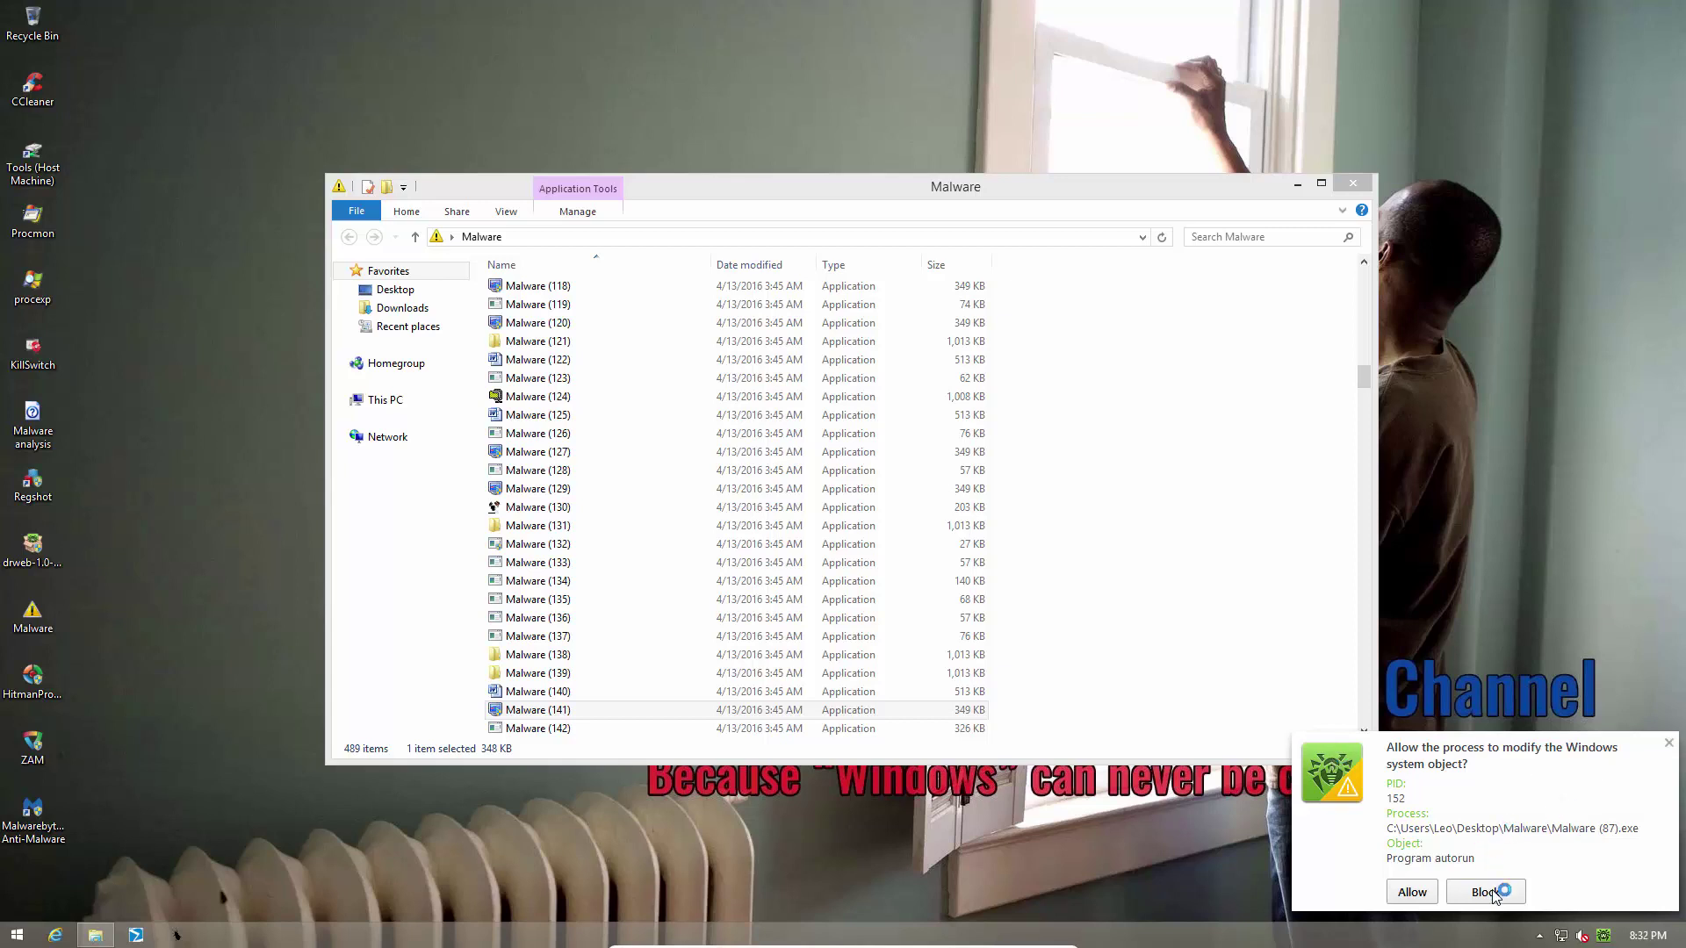
{"action": "left_click", "coordinate": [1489, 890]}
{"action": "left_click", "coordinate": [1668, 781]}
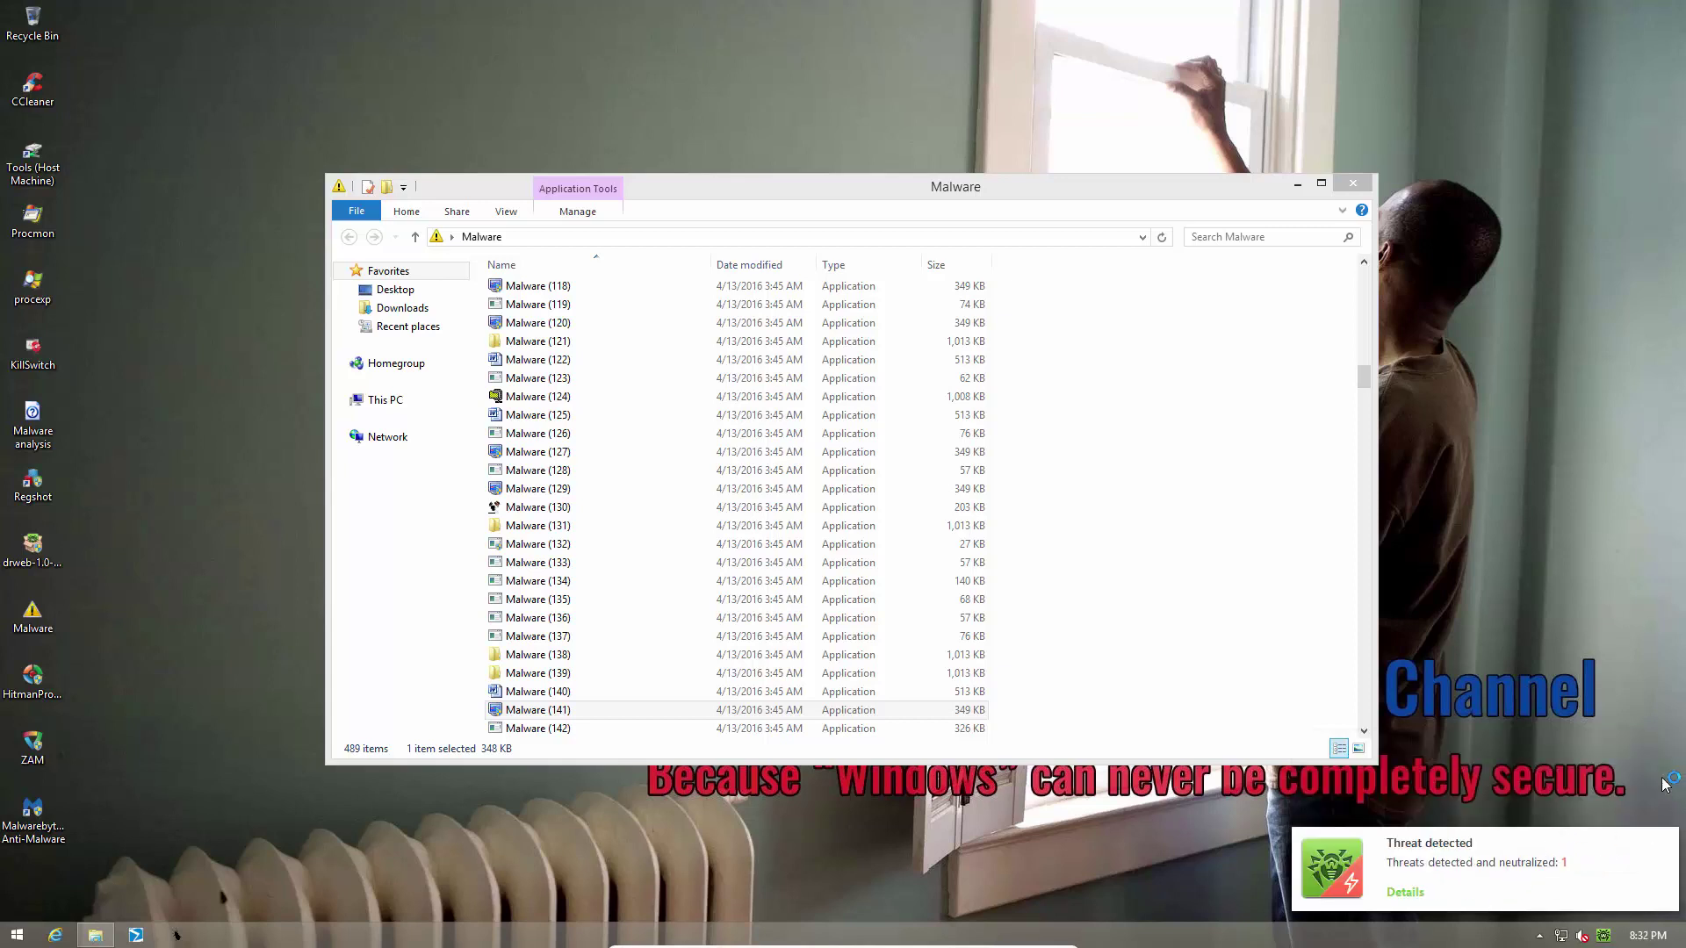
Launch Malware (270) and block its program autorun change.
{"action": "left_click_drag", "start_coordinate": [1366, 377], "coordinate": [1365, 510]}
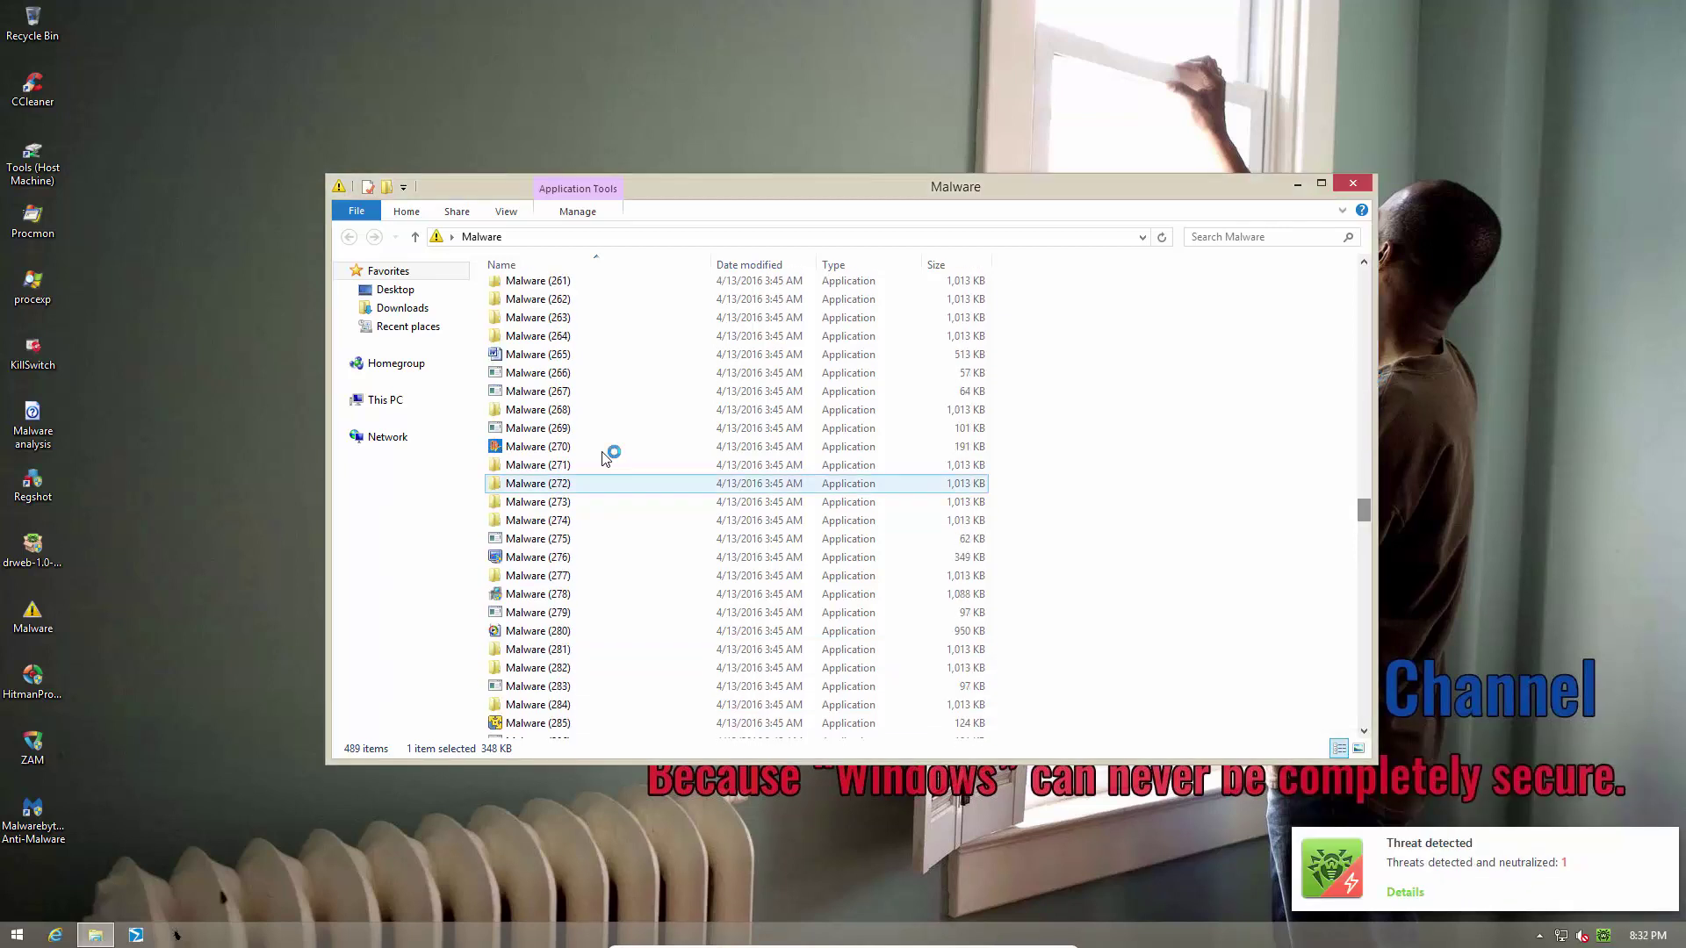
{"action": "left_click", "coordinate": [571, 447]}
{"action": "left_click", "coordinate": [606, 519]}
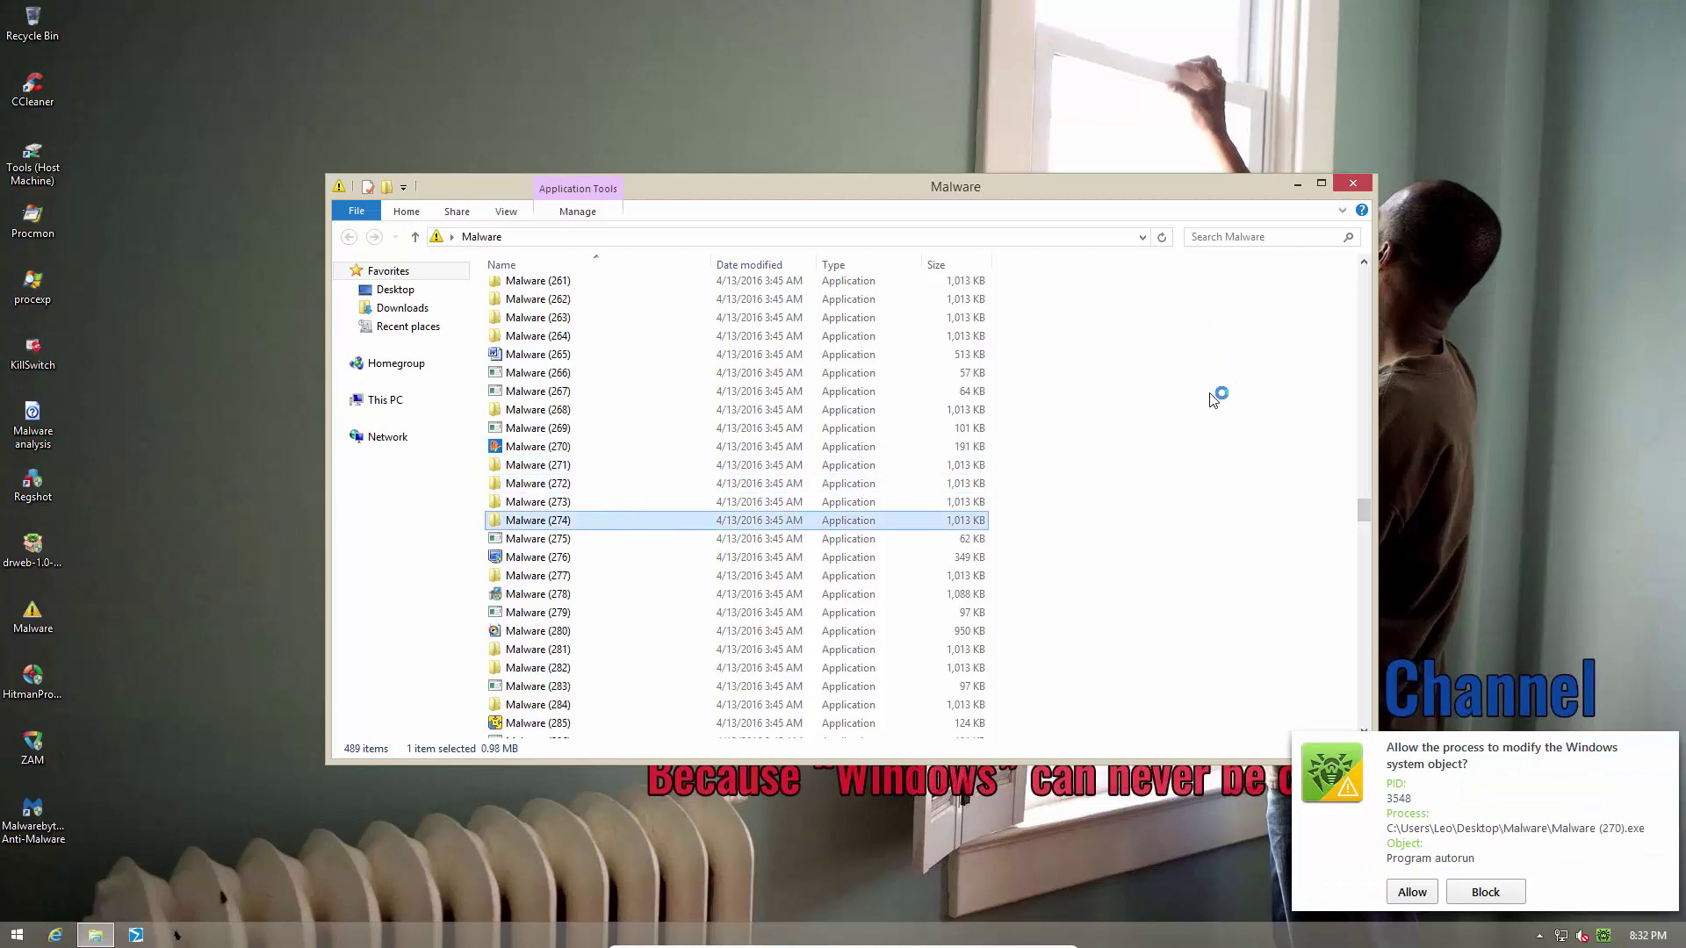
{"action": "left_click", "coordinate": [1483, 892]}
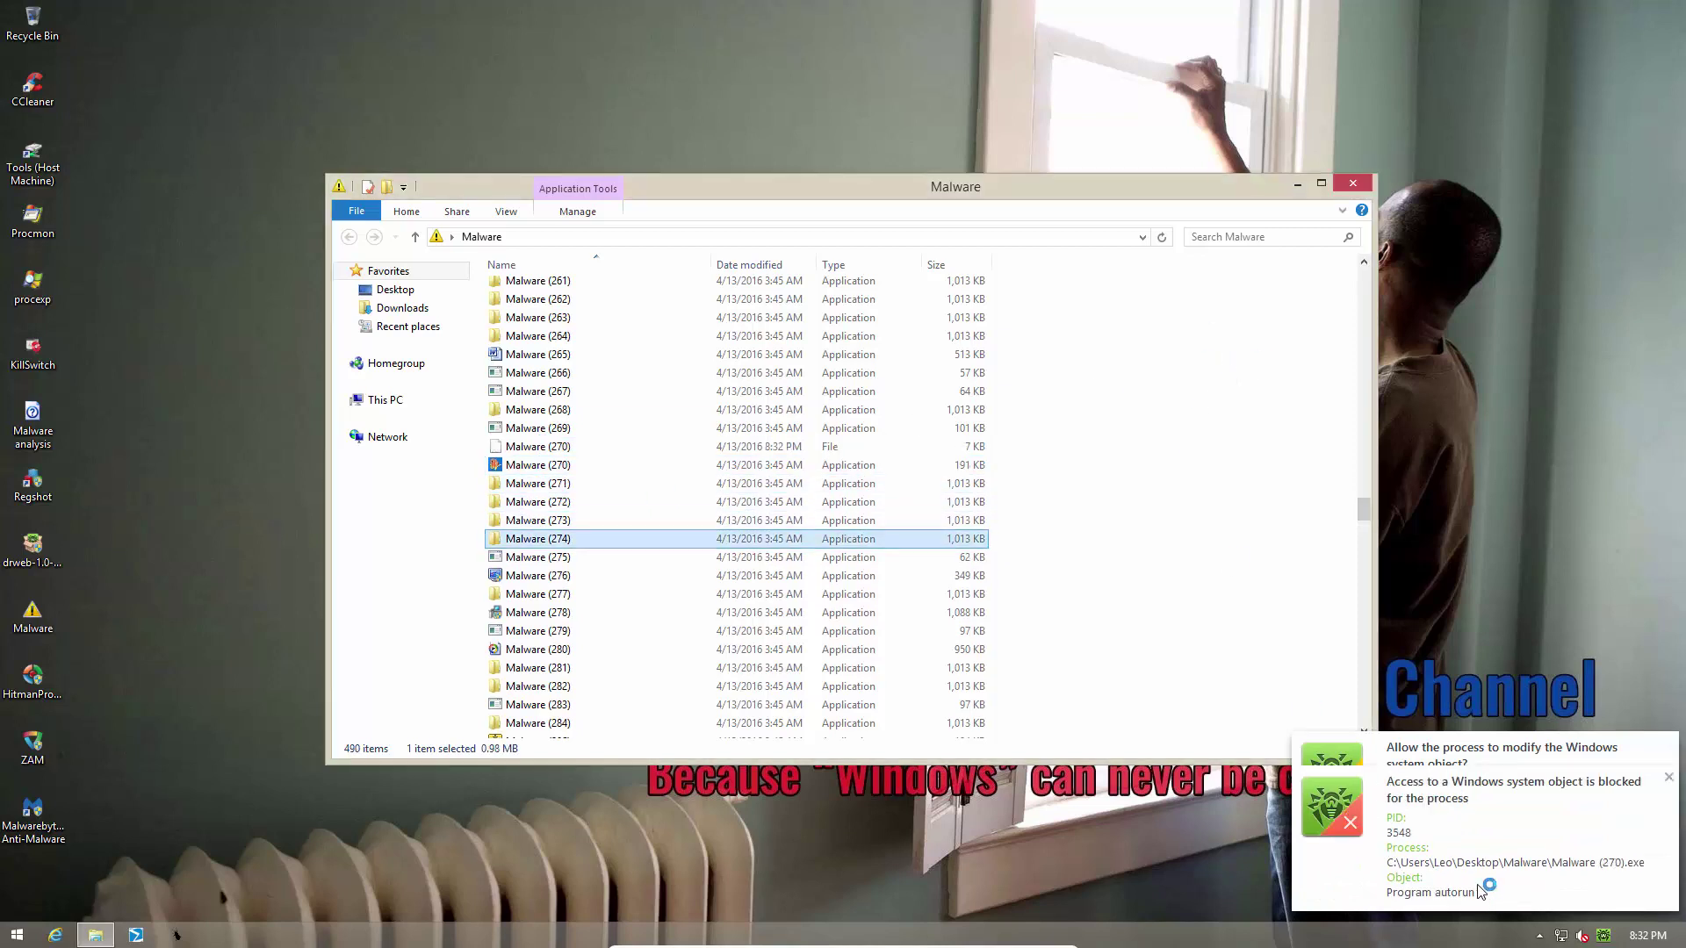
{"action": "left_click", "coordinate": [1352, 186]}
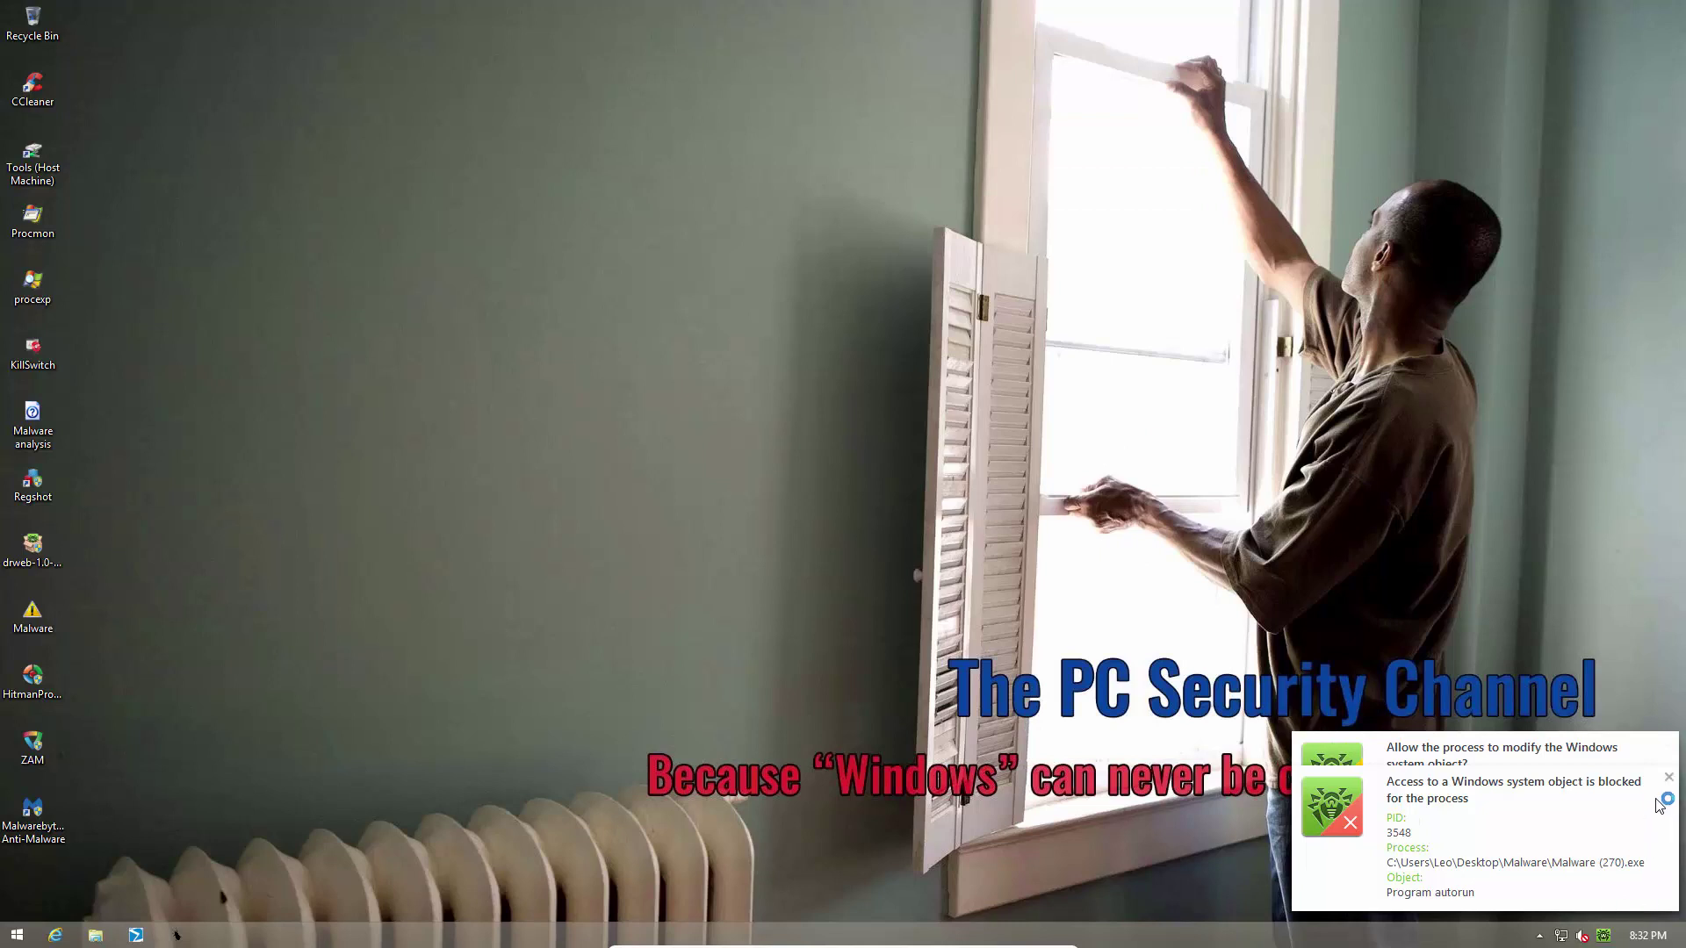
Block autorun changes from processes 3788, 3272, 4316, 4528 and 3004, dismissing each notice.
{"action": "left_click", "coordinate": [1670, 779]}
{"action": "left_click", "coordinate": [1486, 893]}
{"action": "left_click", "coordinate": [1670, 779]}
{"action": "left_click", "coordinate": [1501, 886]}
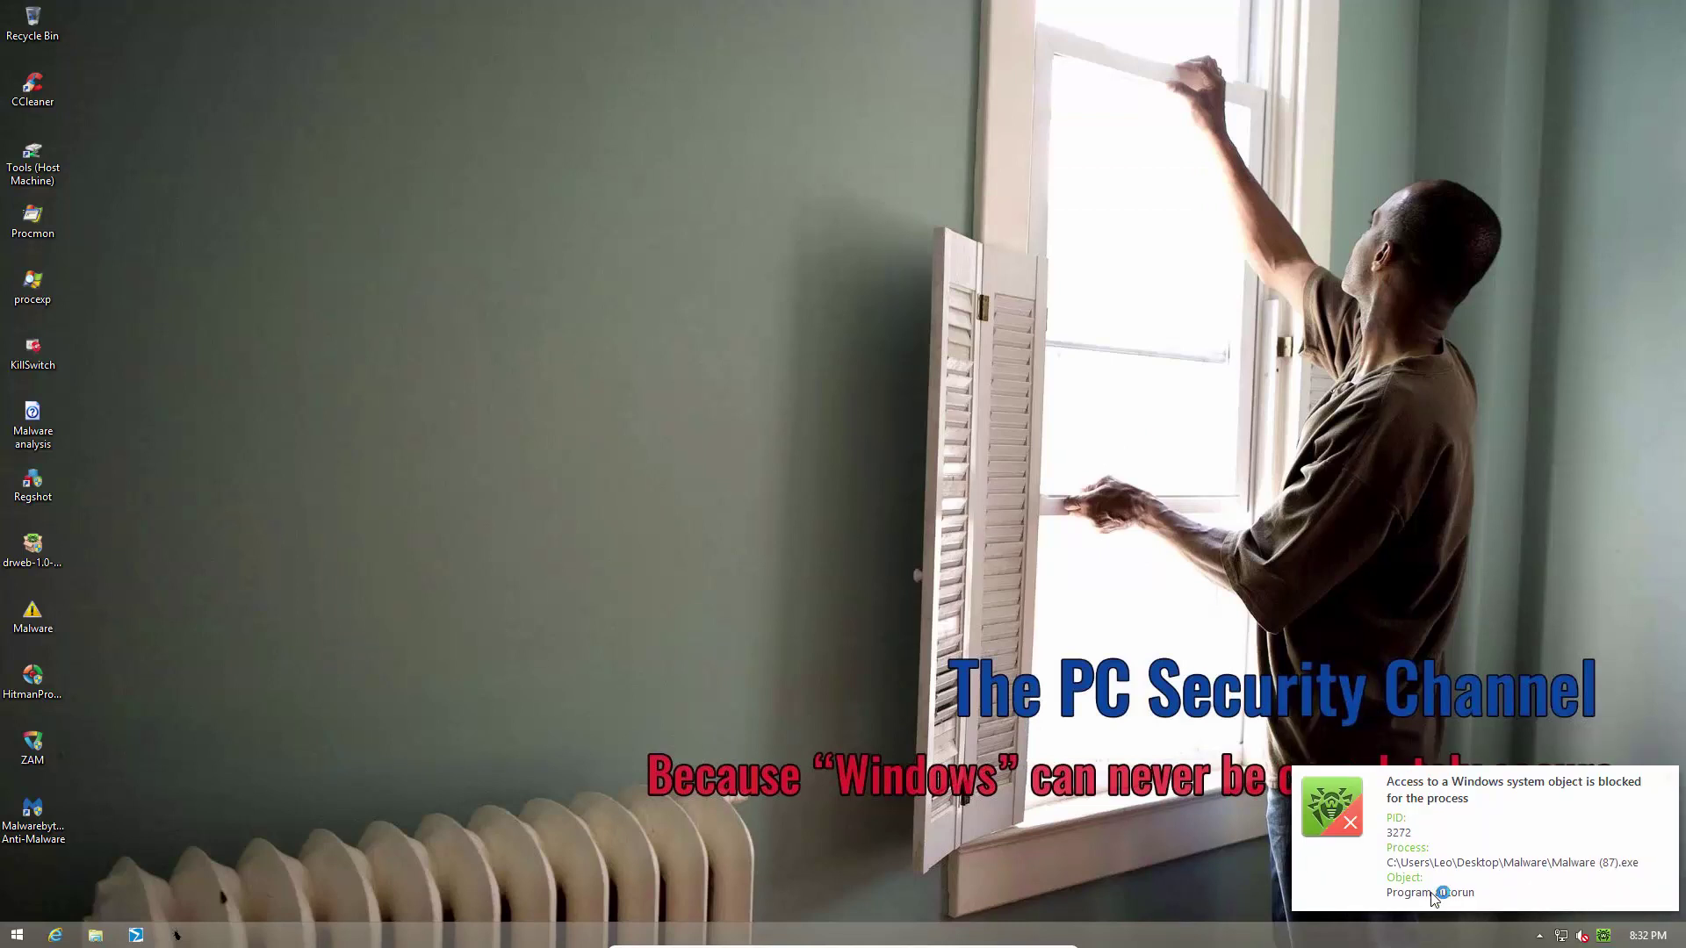
{"action": "left_click", "coordinate": [1670, 780]}
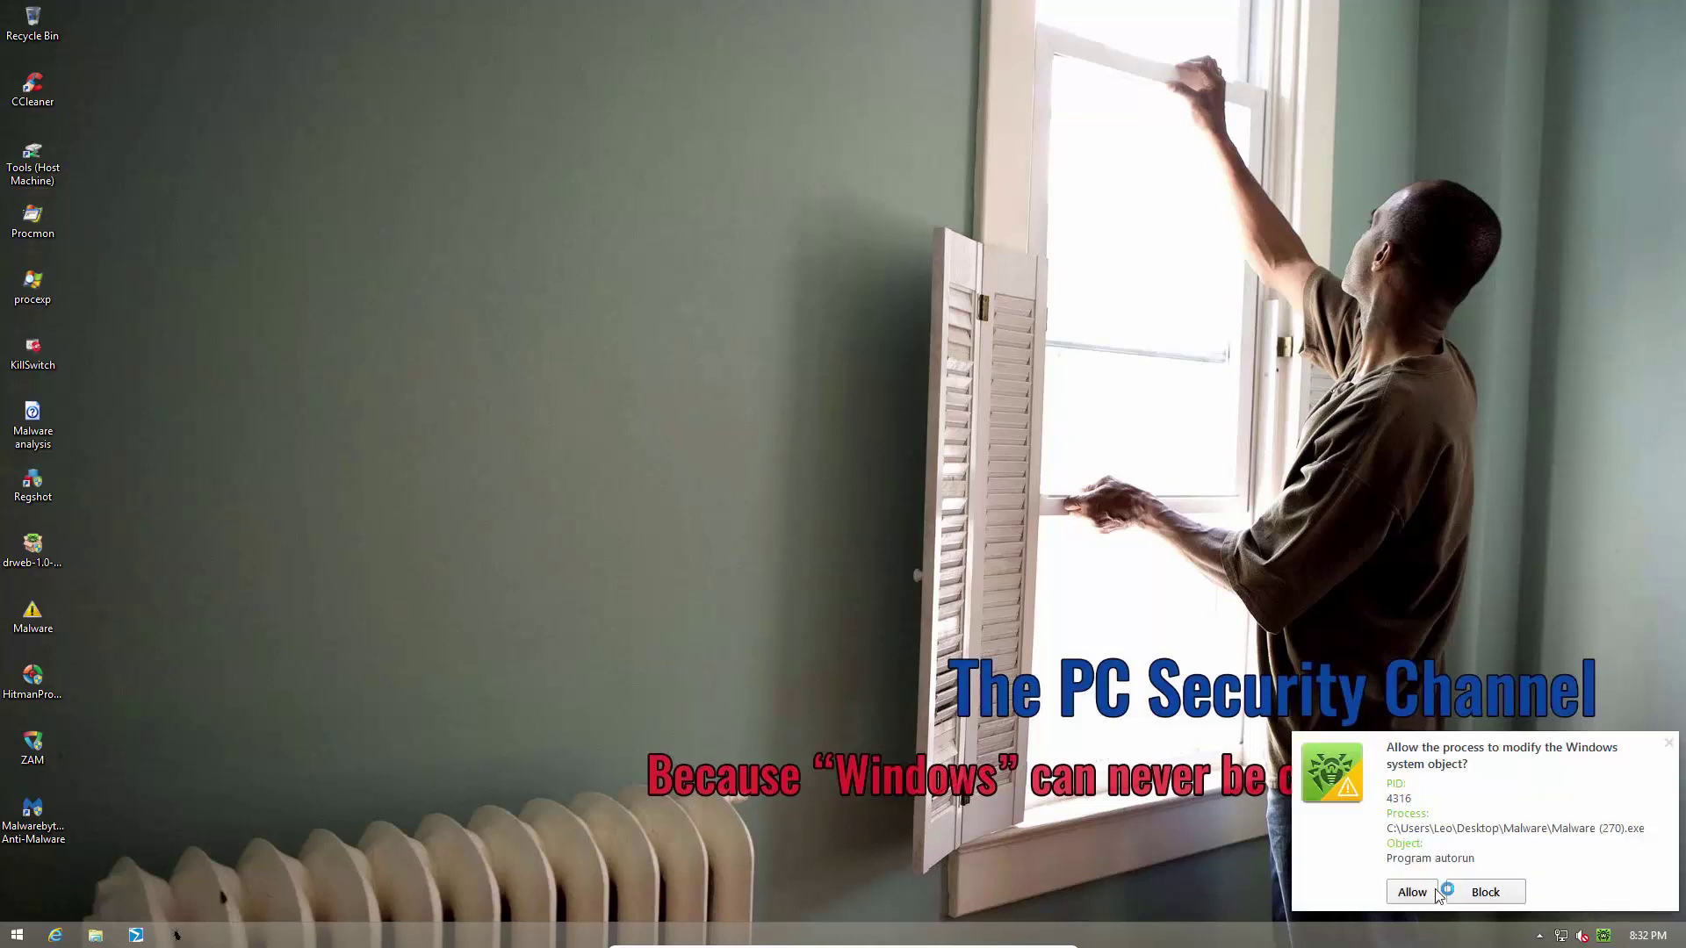
{"action": "left_click", "coordinate": [1485, 894]}
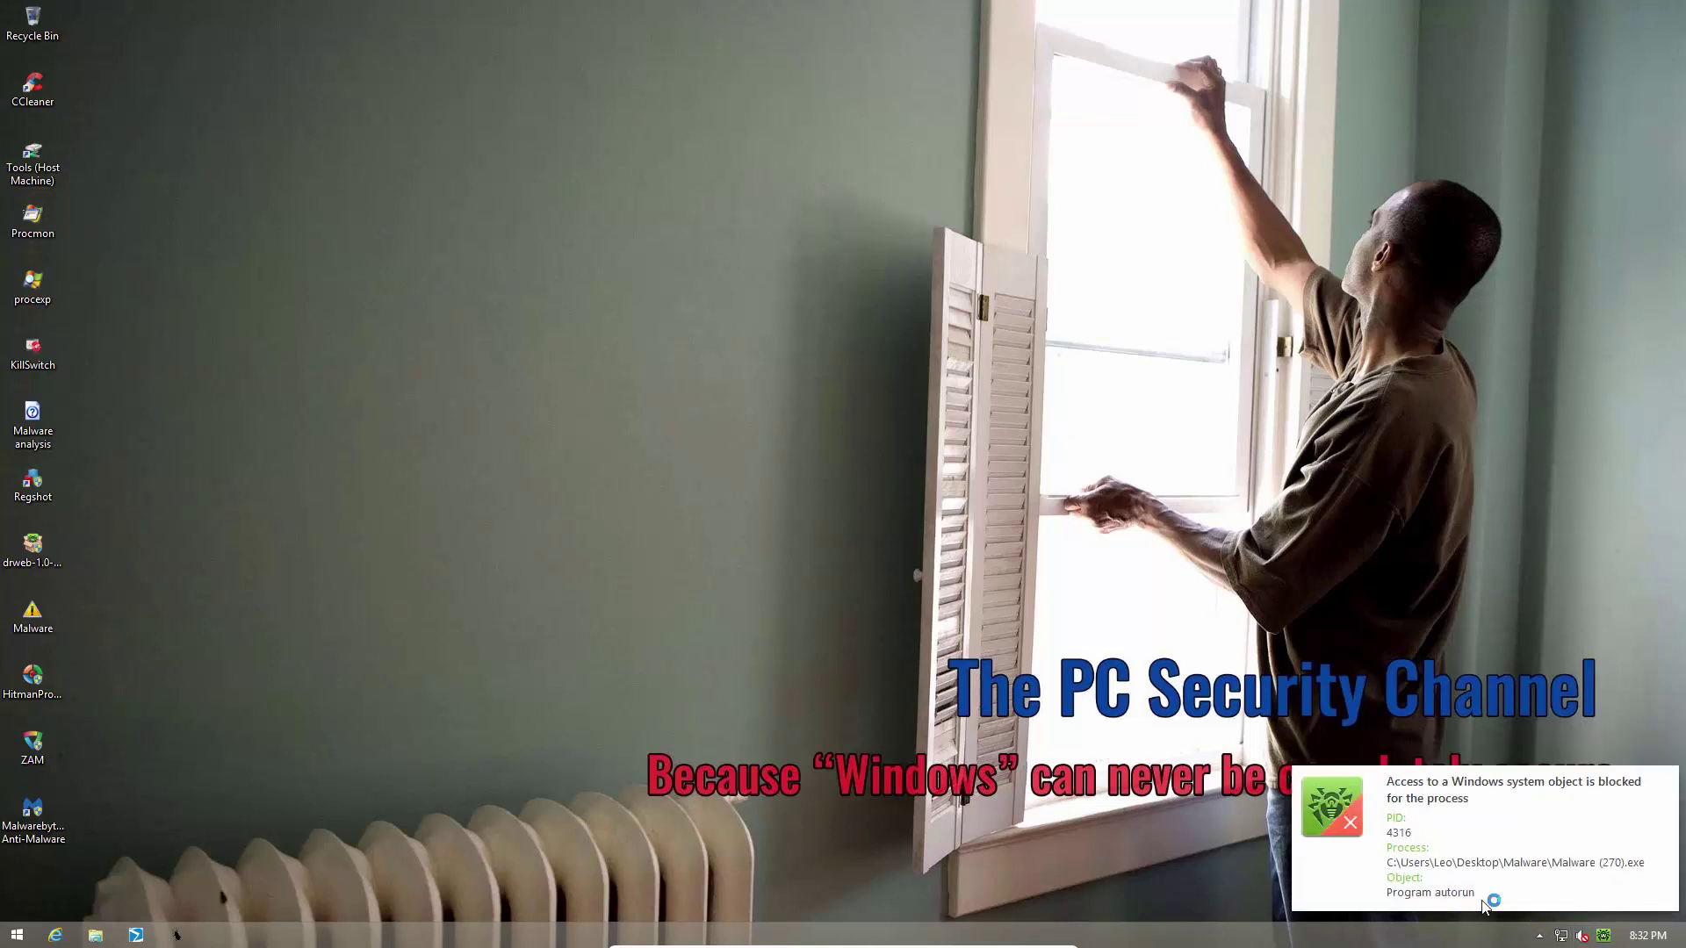
{"action": "left_click", "coordinate": [1672, 779]}
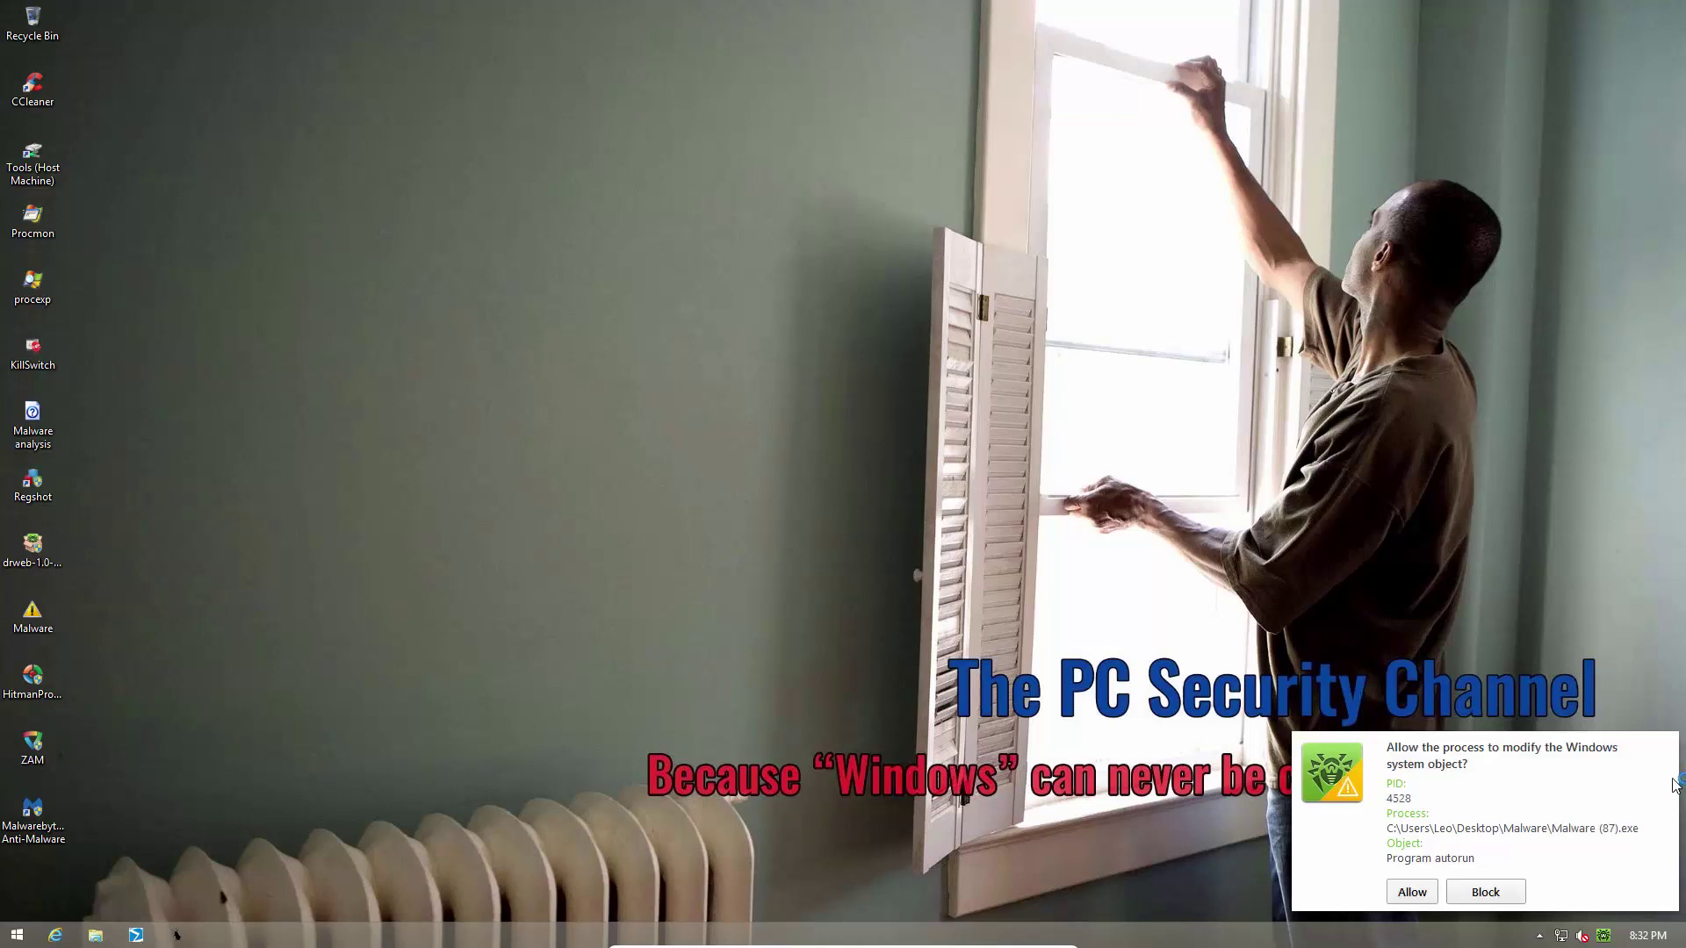
{"action": "left_click", "coordinate": [1512, 892]}
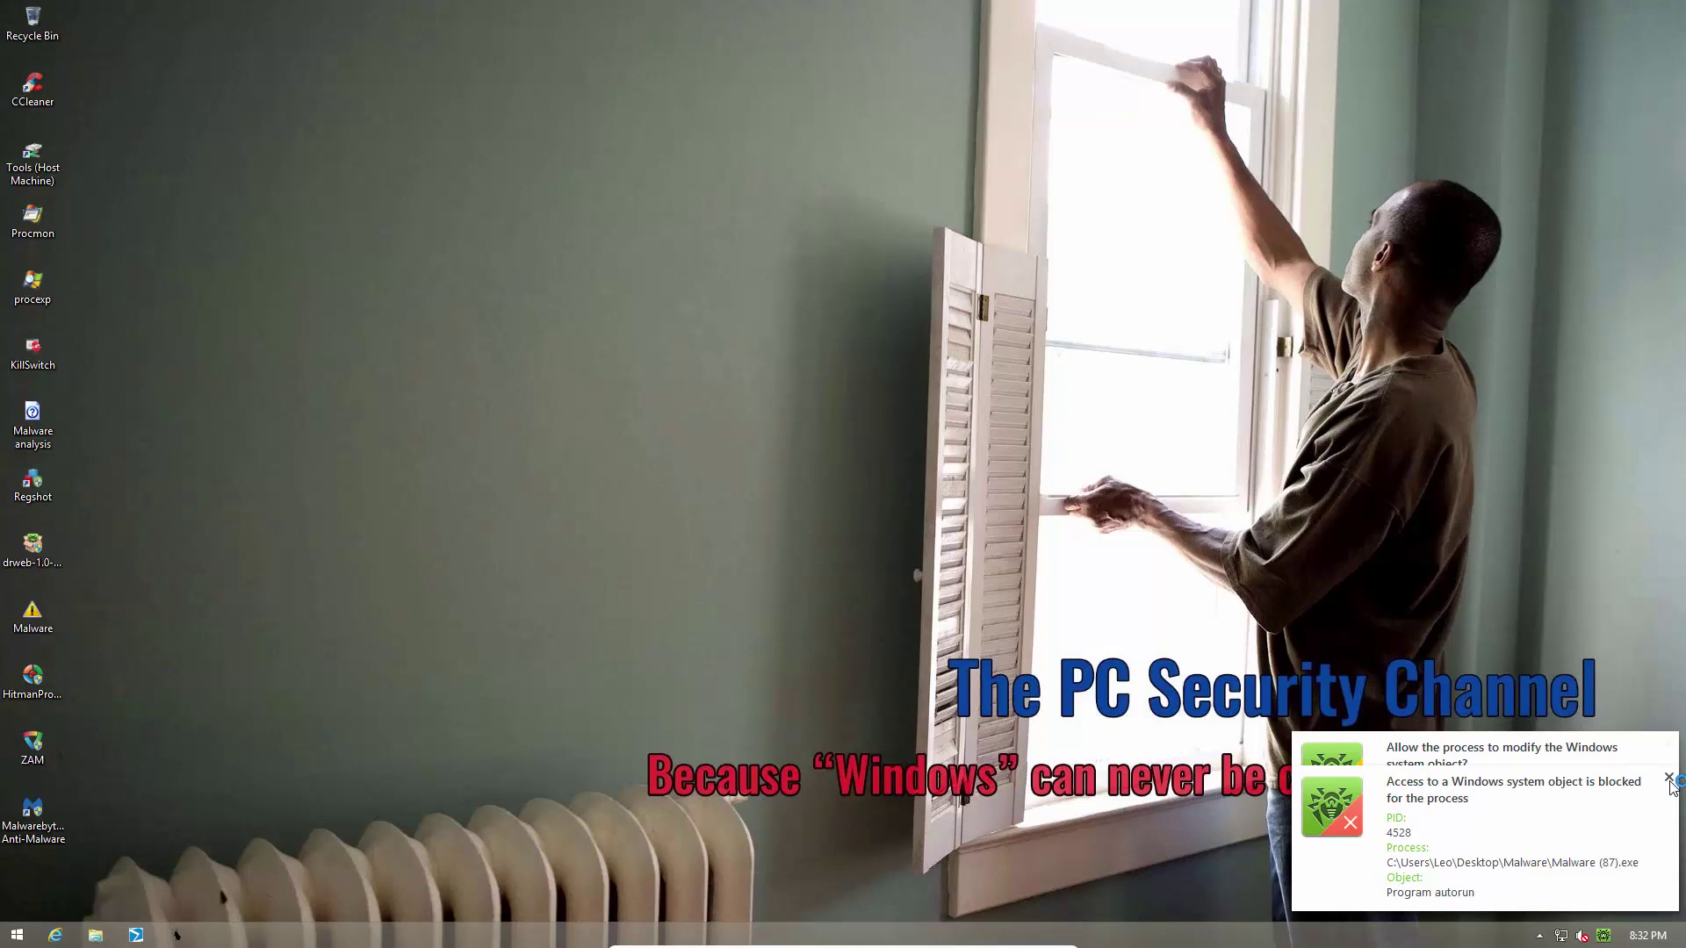
{"action": "left_click", "coordinate": [1670, 779]}
{"action": "left_click", "coordinate": [1482, 892]}
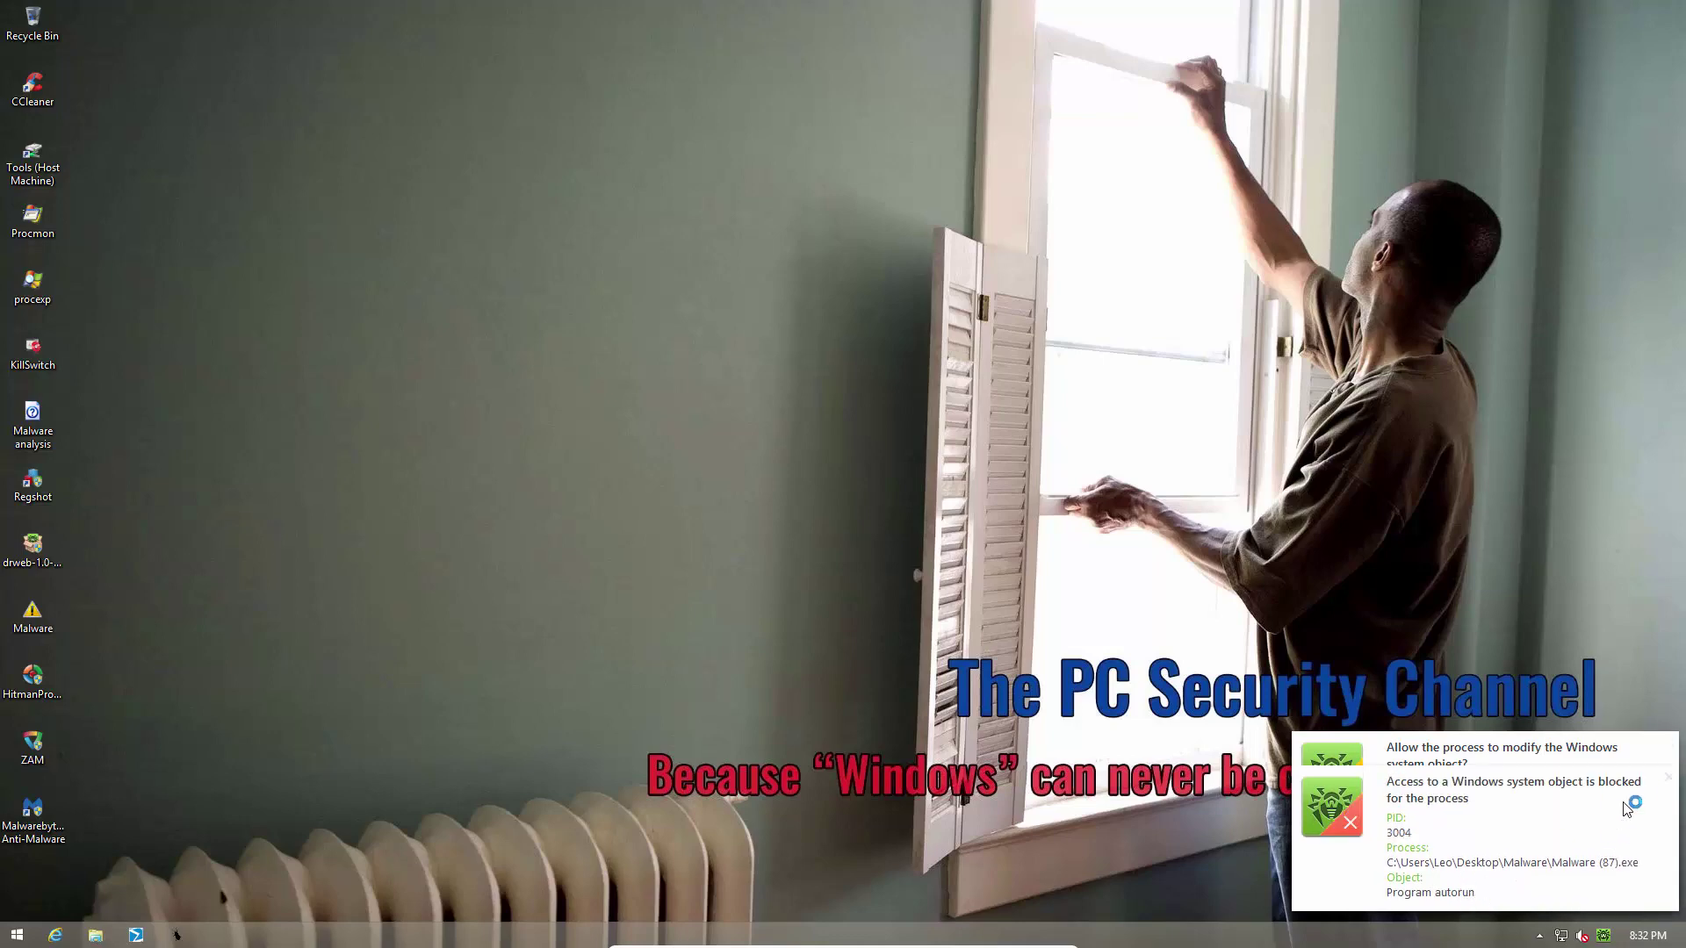
{"action": "left_click", "coordinate": [1671, 779]}
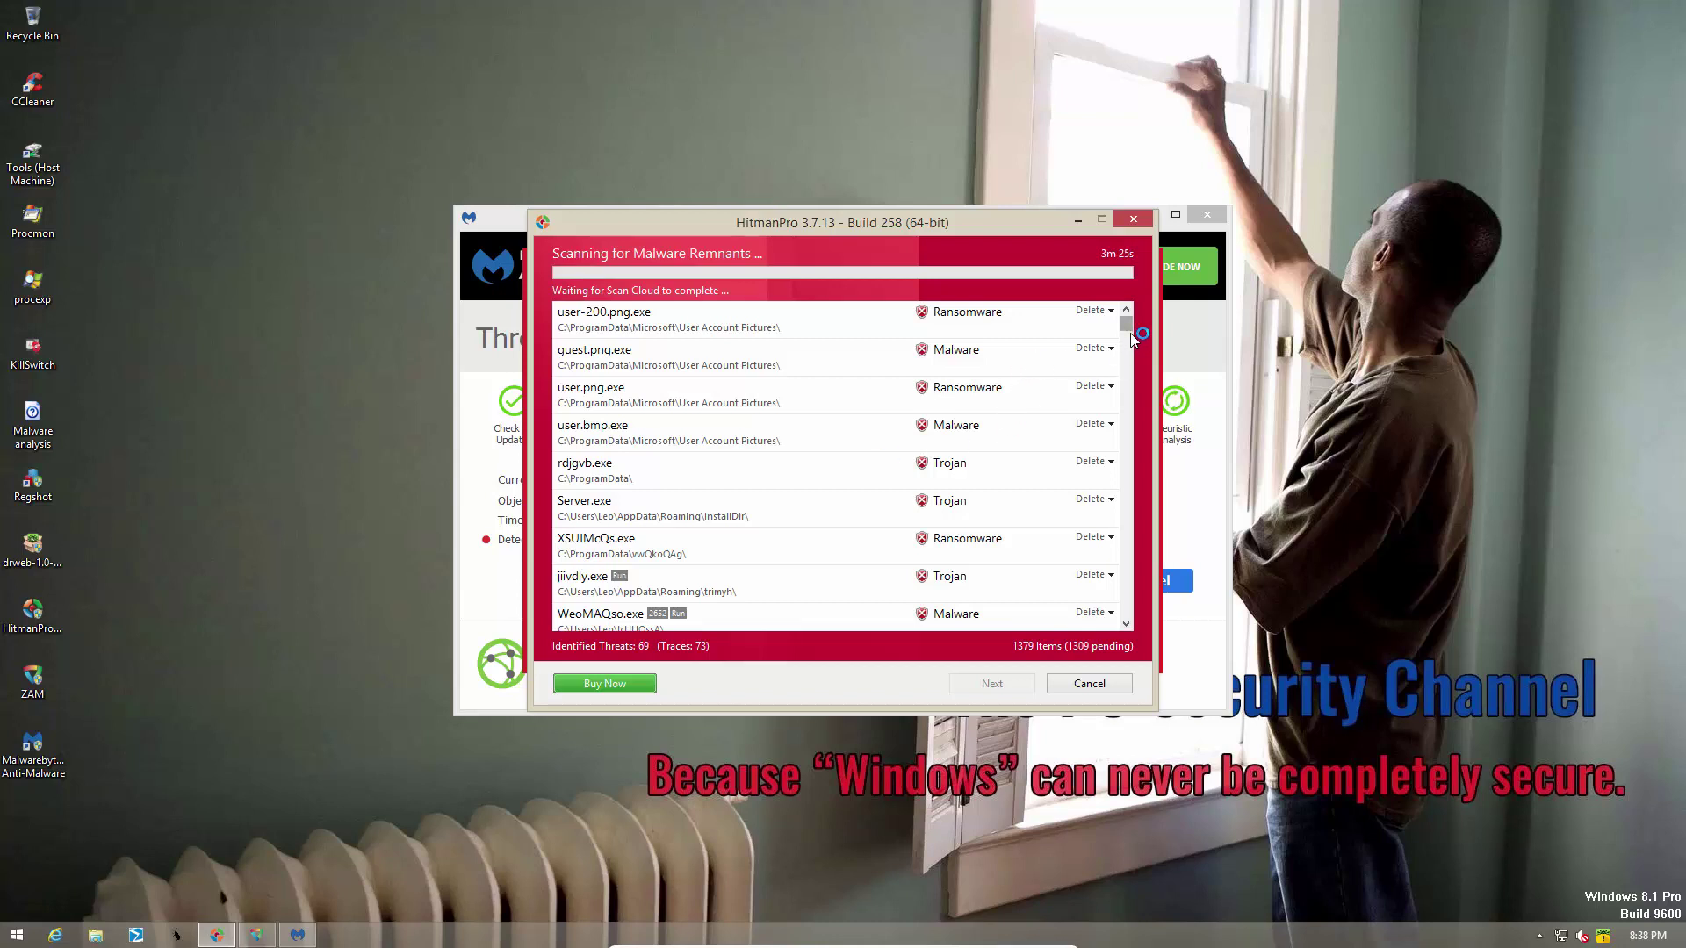
Scroll HitmanPro's results to the SysWOW64 files queued for Scan Cloud, now at 70 threats.
{"action": "left_click_drag", "start_coordinate": [1131, 338], "coordinate": [1131, 496]}
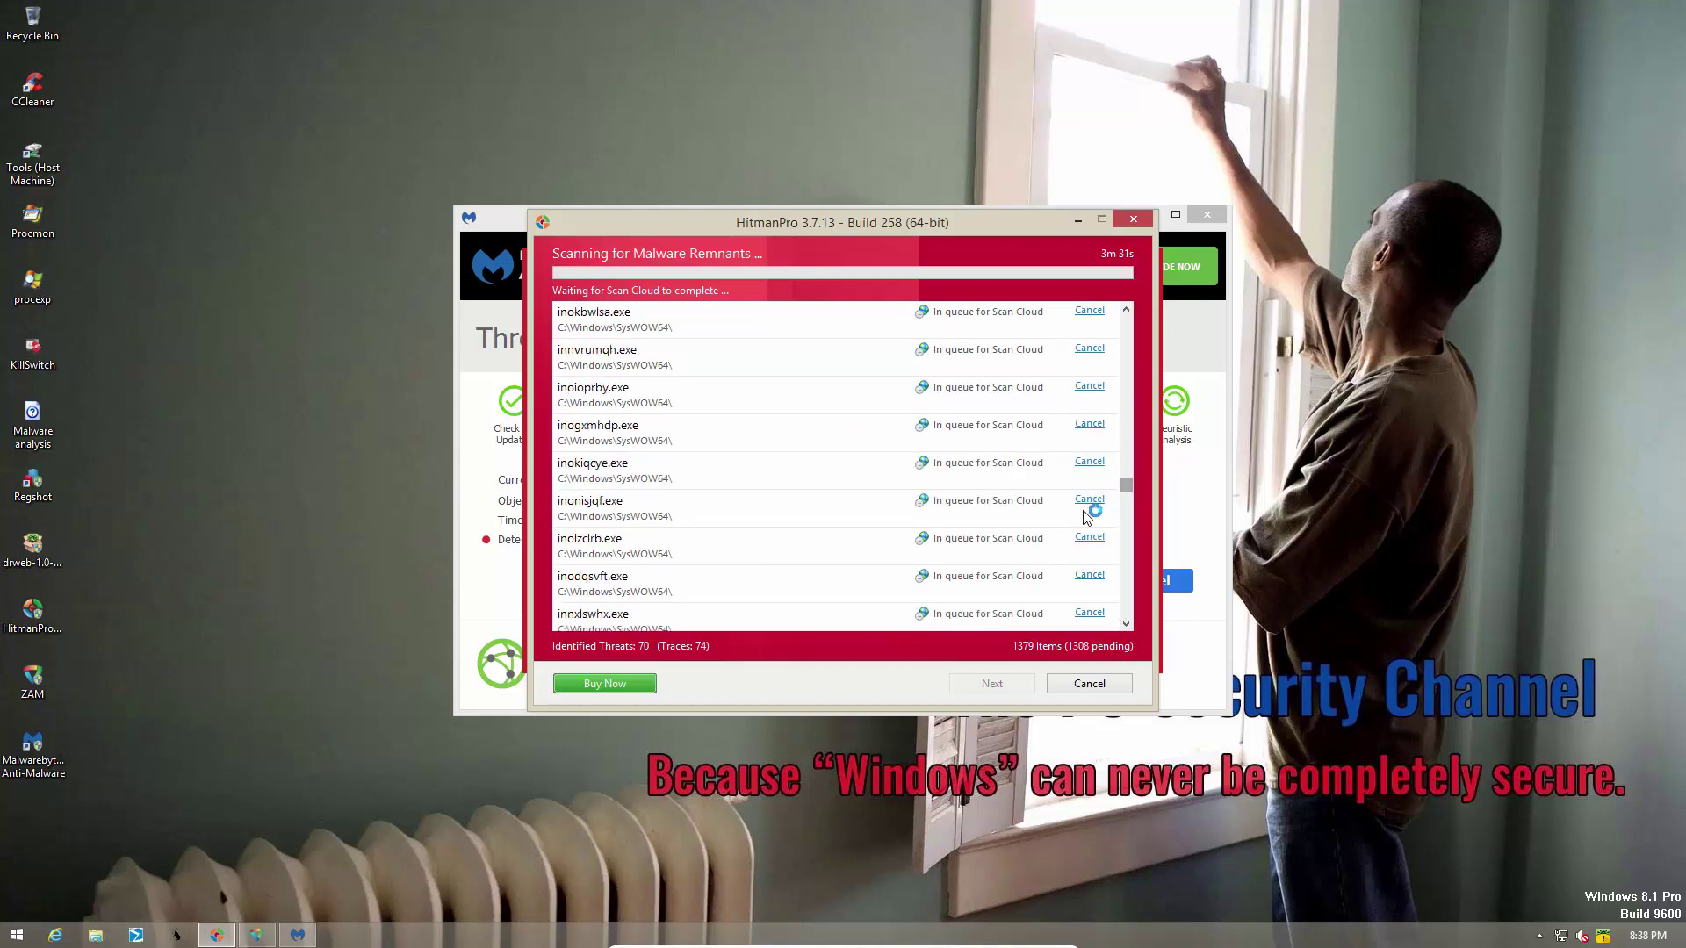
Bring Zemana's Smart Scan forward and browse its 201 detections, mostly Virus:Win32/Parite files.
{"action": "left_click", "coordinate": [297, 934]}
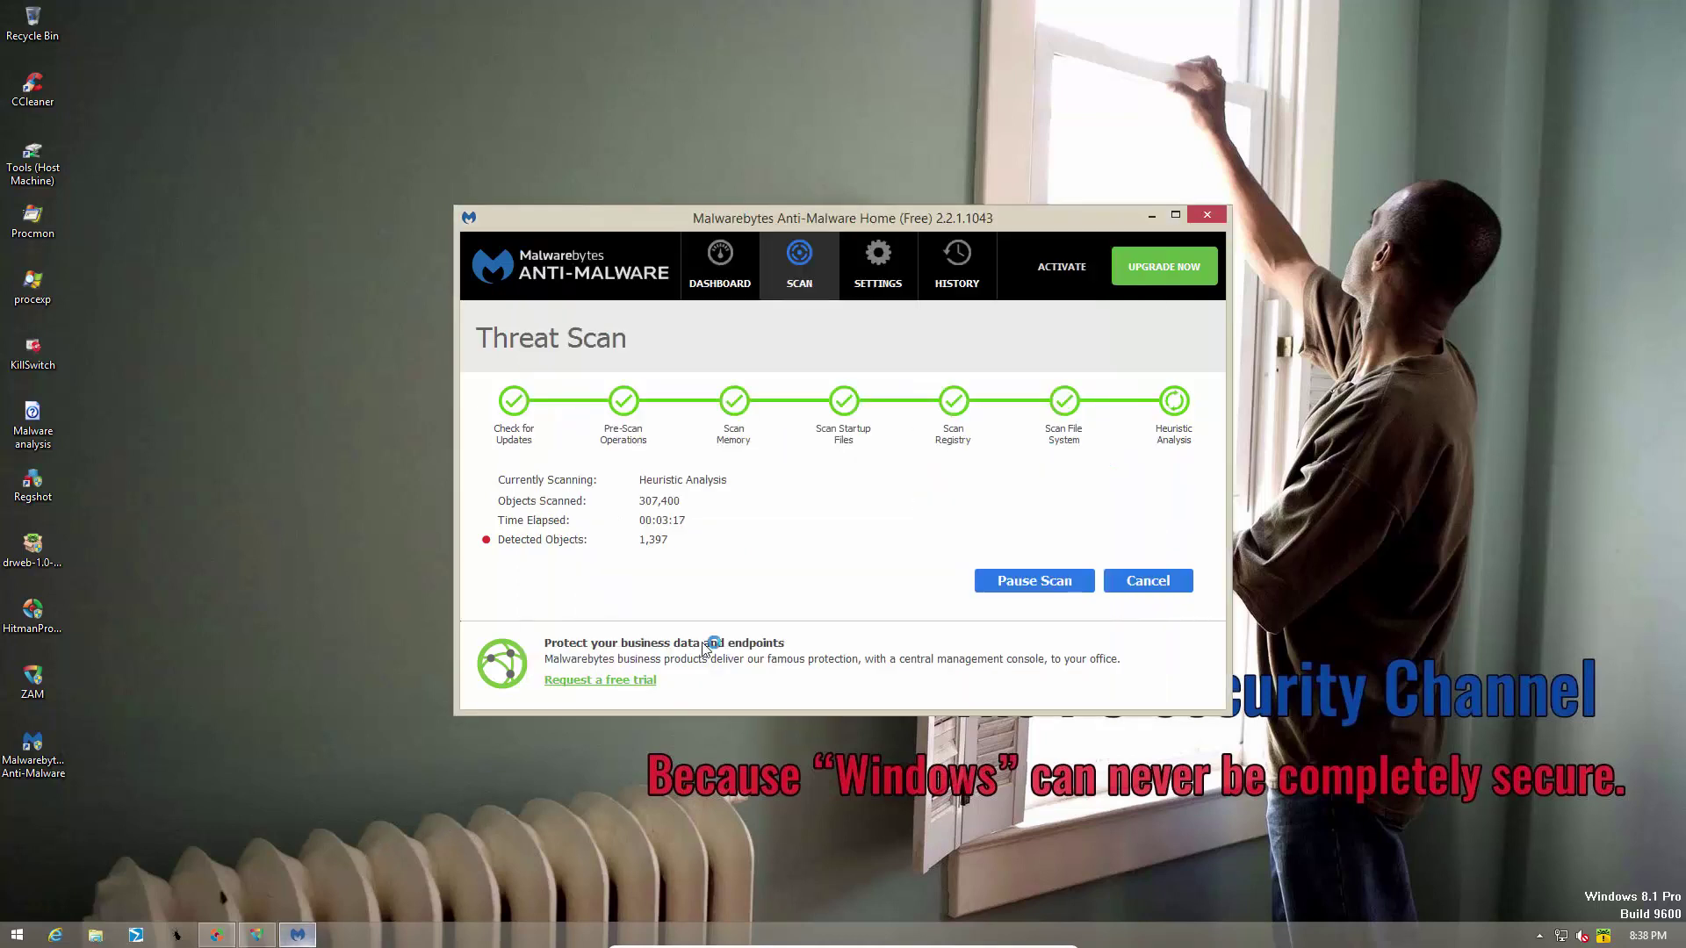
{"action": "left_click", "coordinate": [258, 933]}
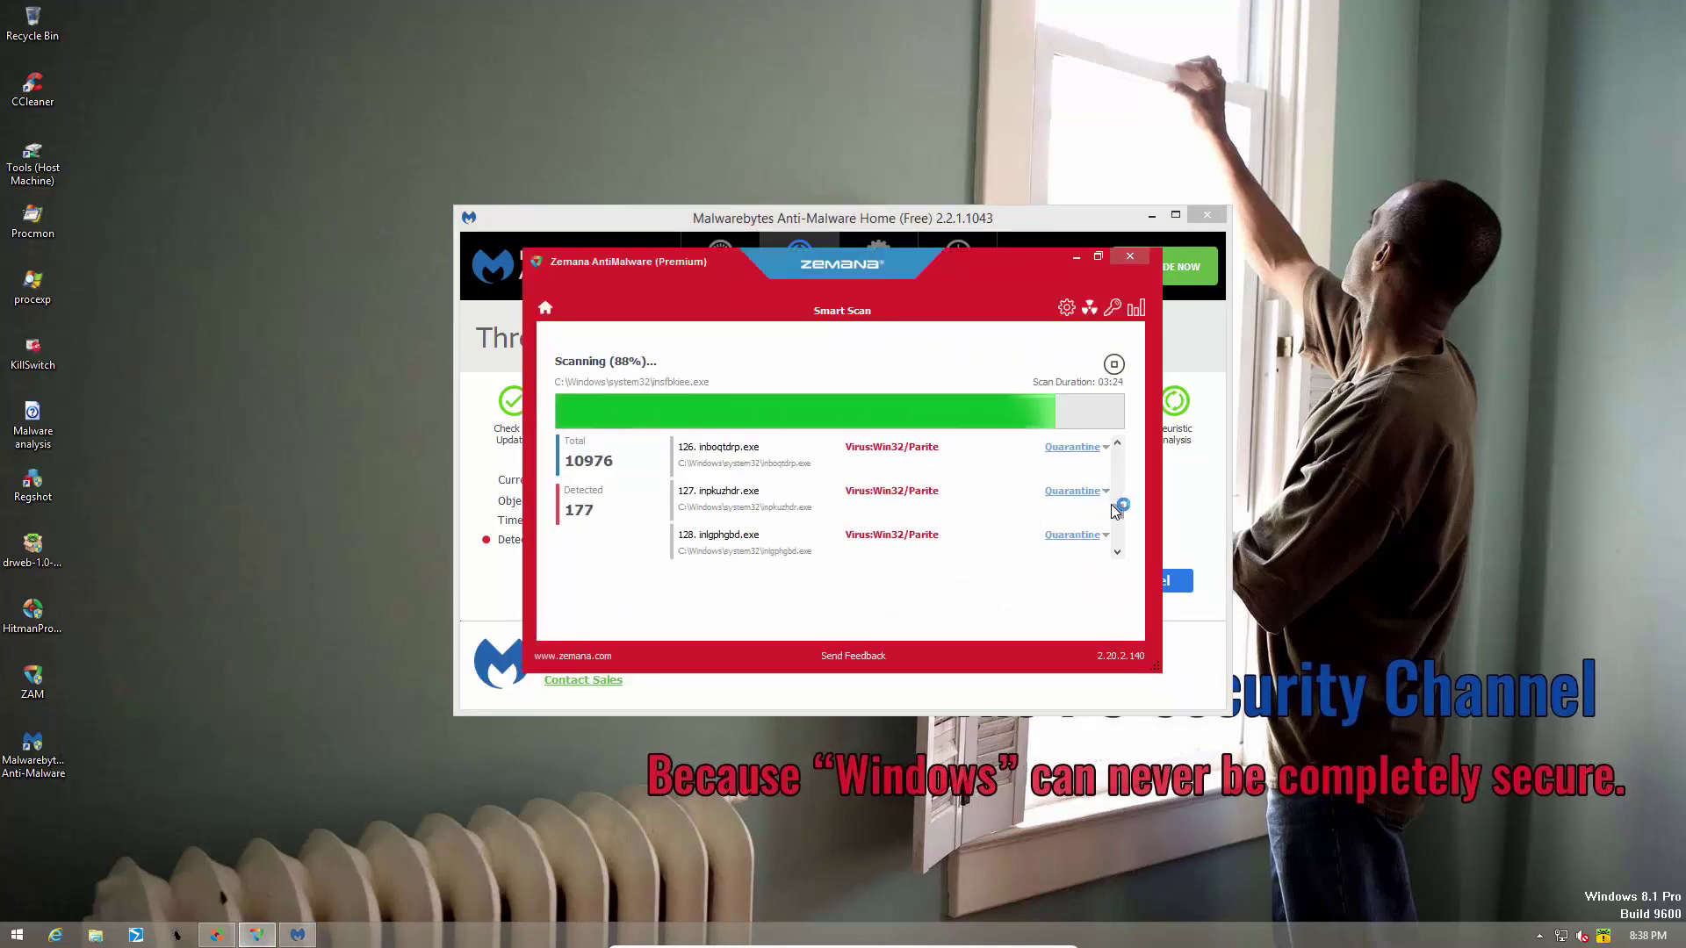
{"action": "mouse_move", "coordinate": [1125, 516]}
{"action": "left_mouse_down"}
{"action": "mouse_move", "coordinate": [1118, 558]}
{"action": "mouse_move", "coordinate": [1116, 494]}
{"action": "left_mouse_up"}
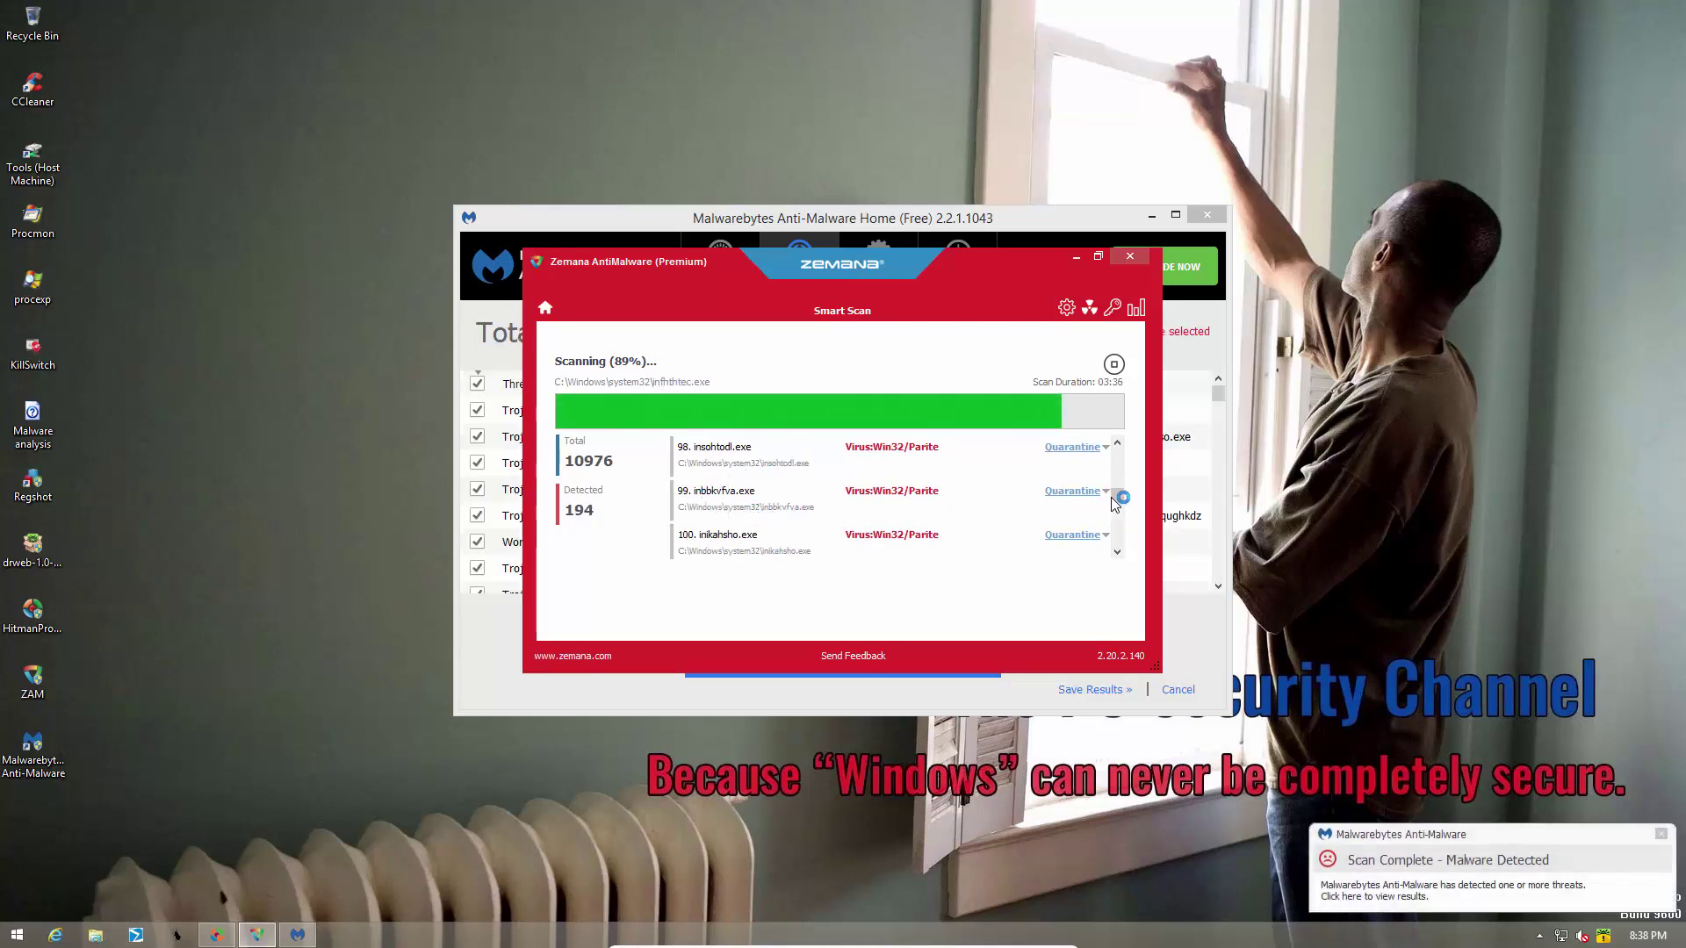
{"action": "left_click_drag", "start_coordinate": [1110, 497], "coordinate": [1118, 460]}
Browse Malwarebytes' 1402 detected threats, including Trojan.Agent, Trojan.VirLock, Trojan.FakeMS and Worm.Mira entries.
{"action": "left_click", "coordinate": [471, 653]}
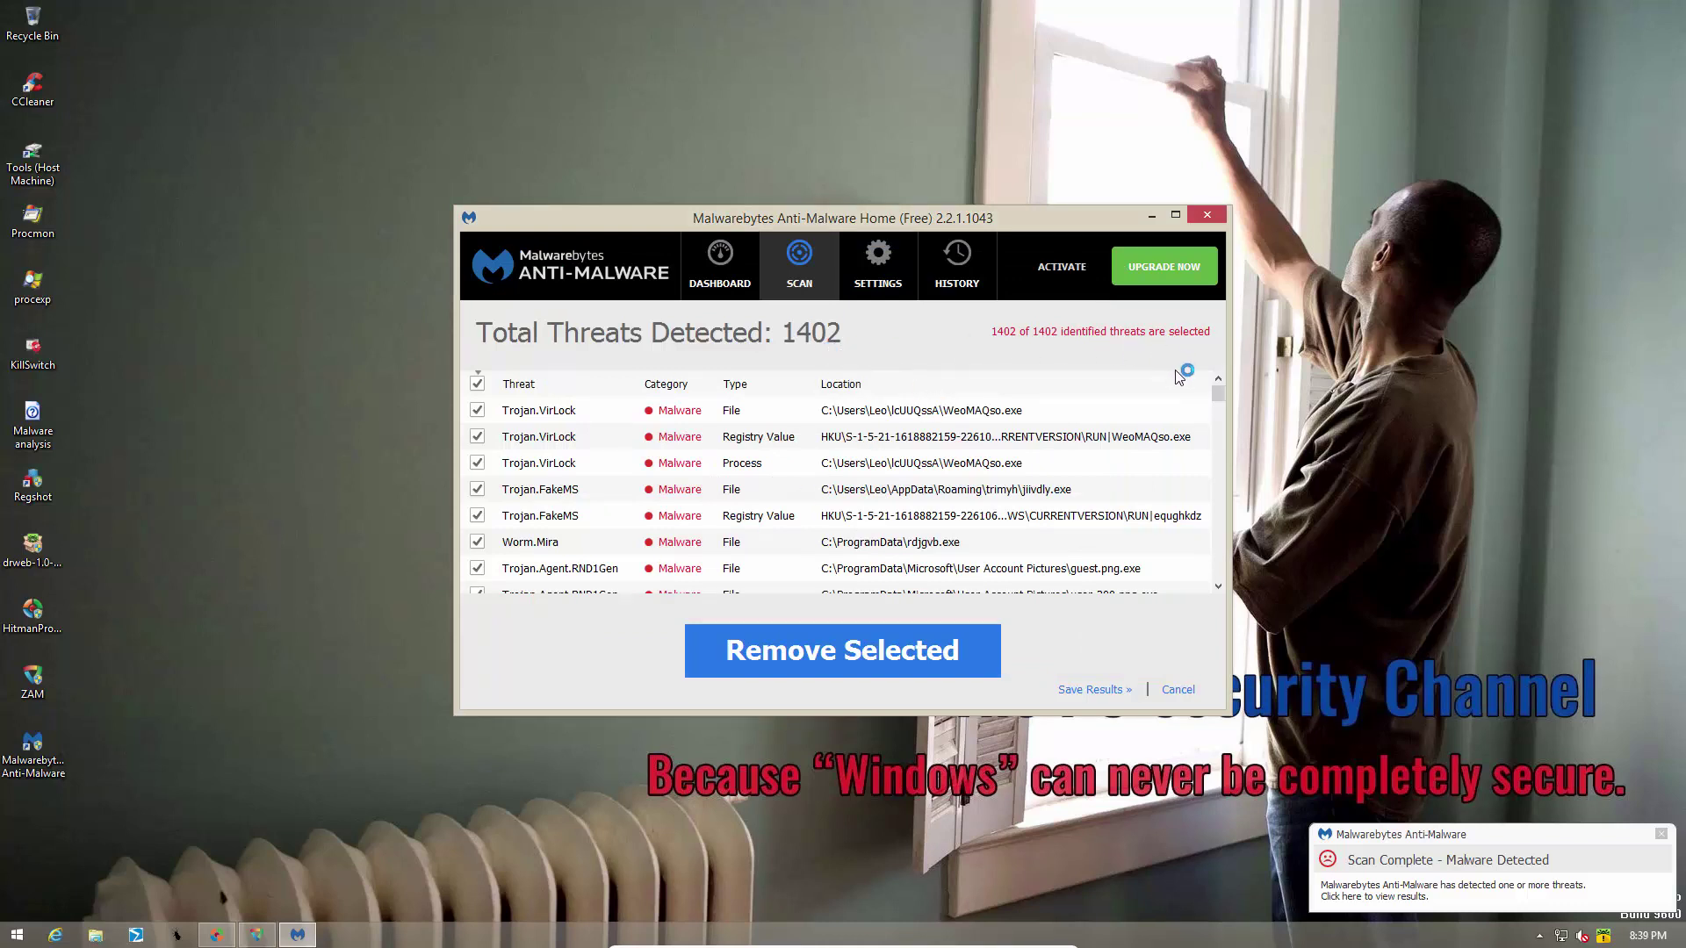
{"action": "left_click_drag", "start_coordinate": [1214, 431], "coordinate": [1210, 584]}
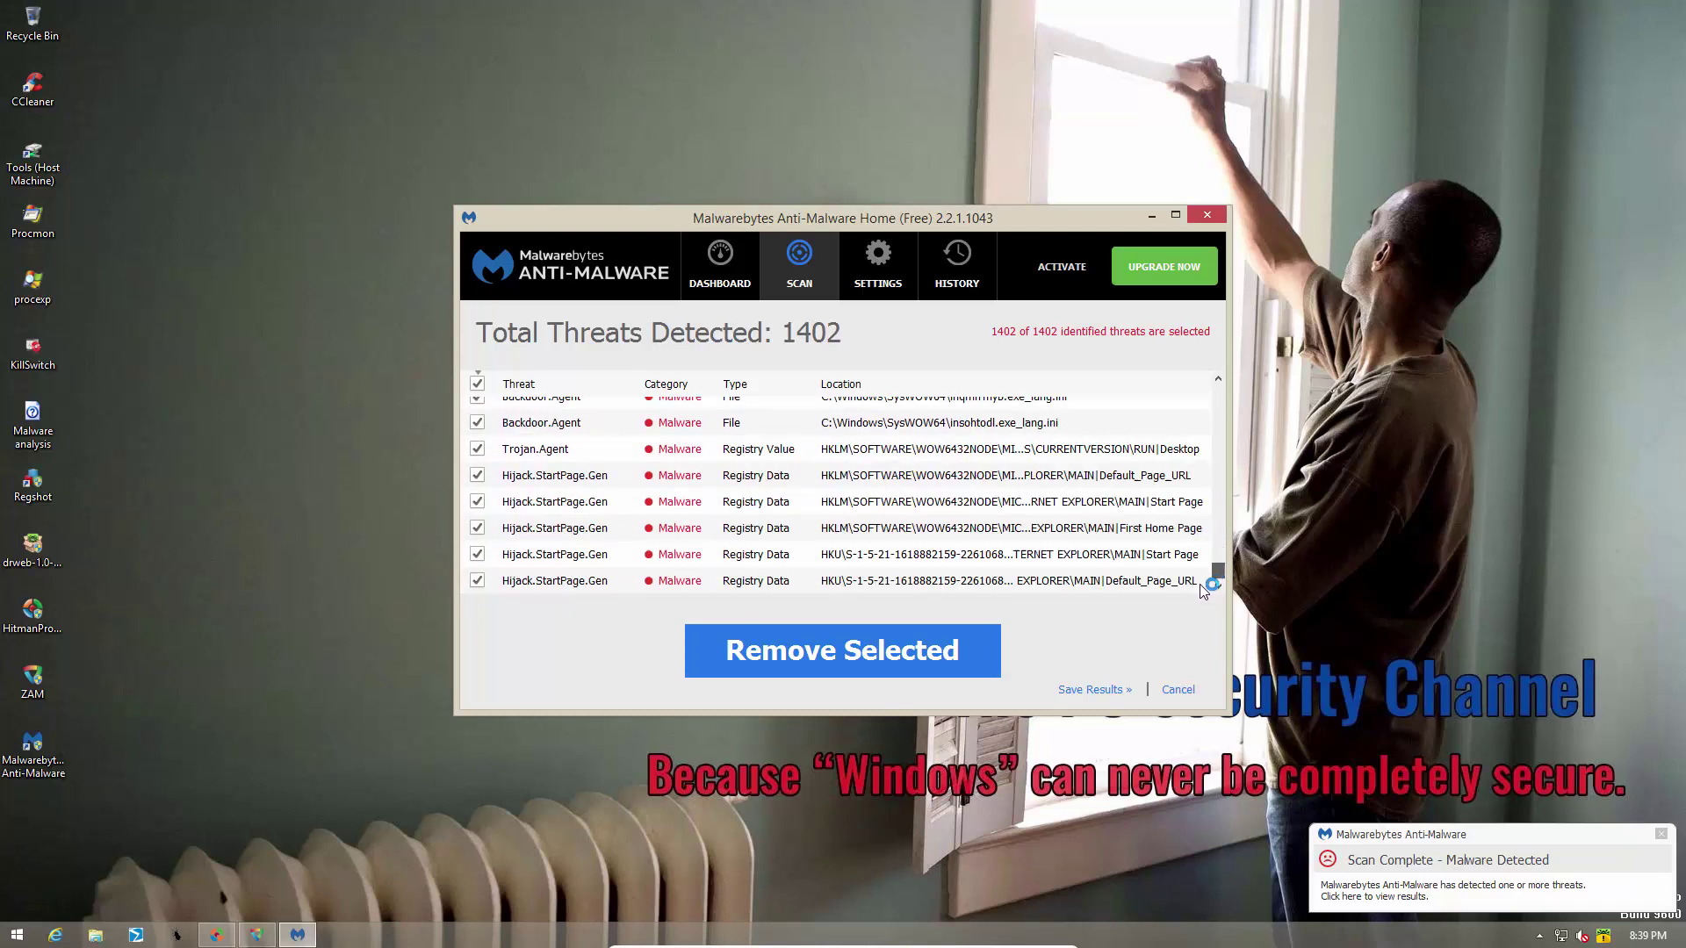
{"action": "left_click_drag", "start_coordinate": [1201, 571], "coordinate": [1057, 500]}
{"action": "left_click_drag", "start_coordinate": [1217, 520], "coordinate": [1210, 377]}
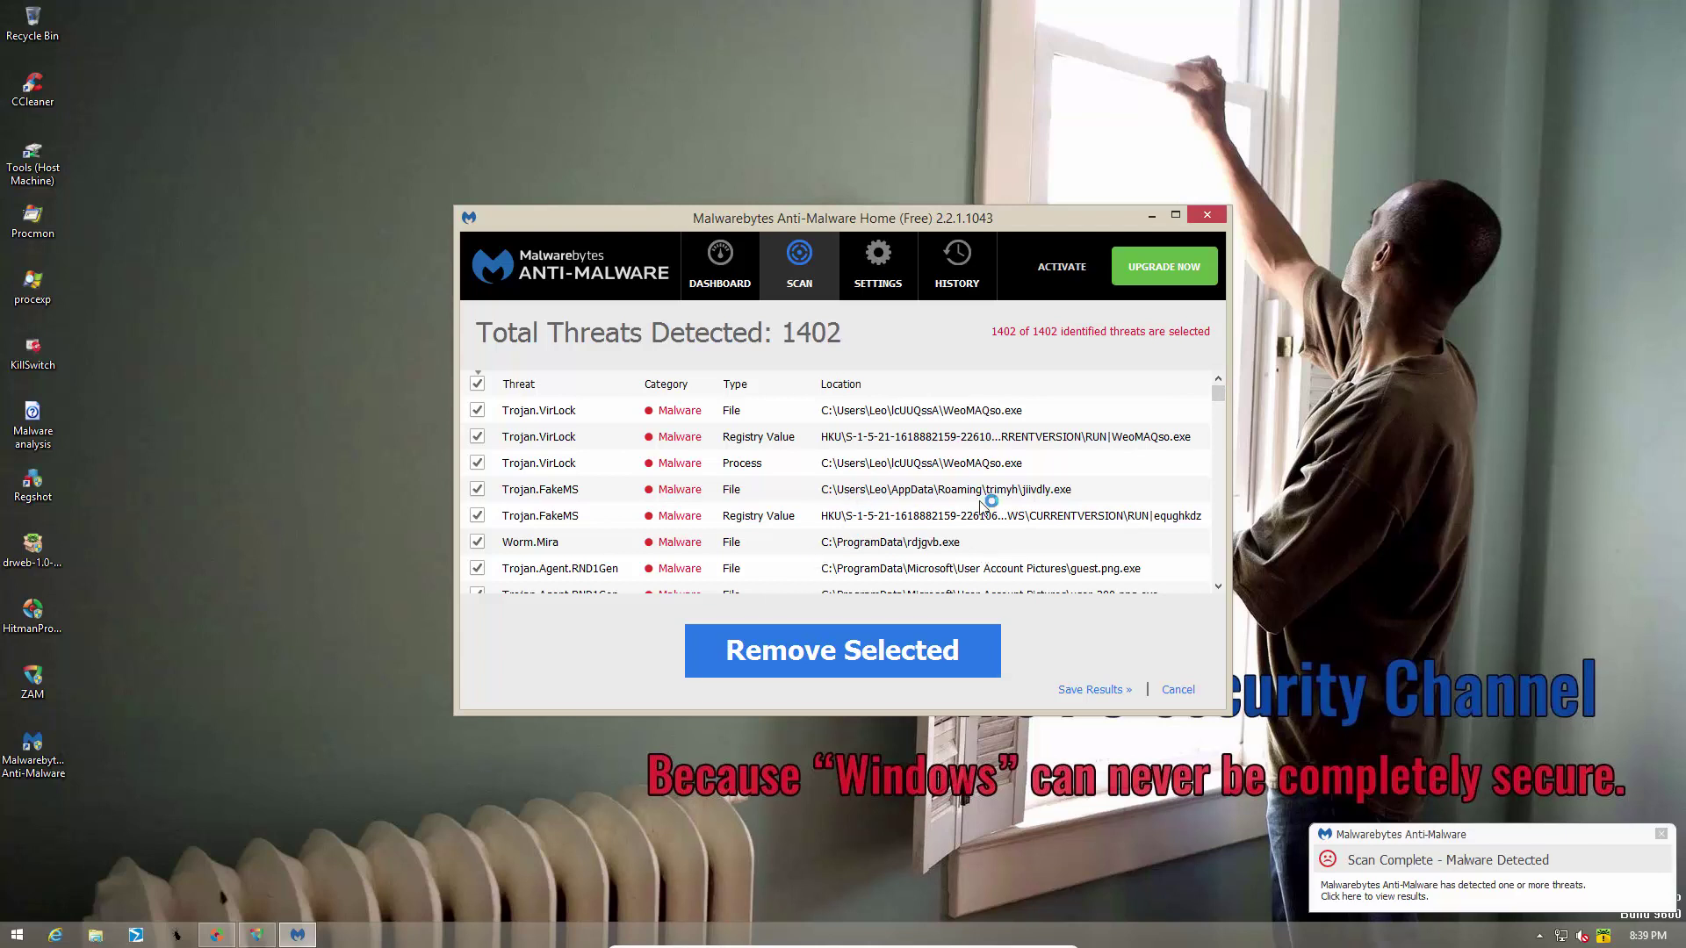
Expand jiivdly.exe in HitmanPro to read its detection names, then return to Malwarebytes.
{"action": "left_click", "coordinate": [219, 935]}
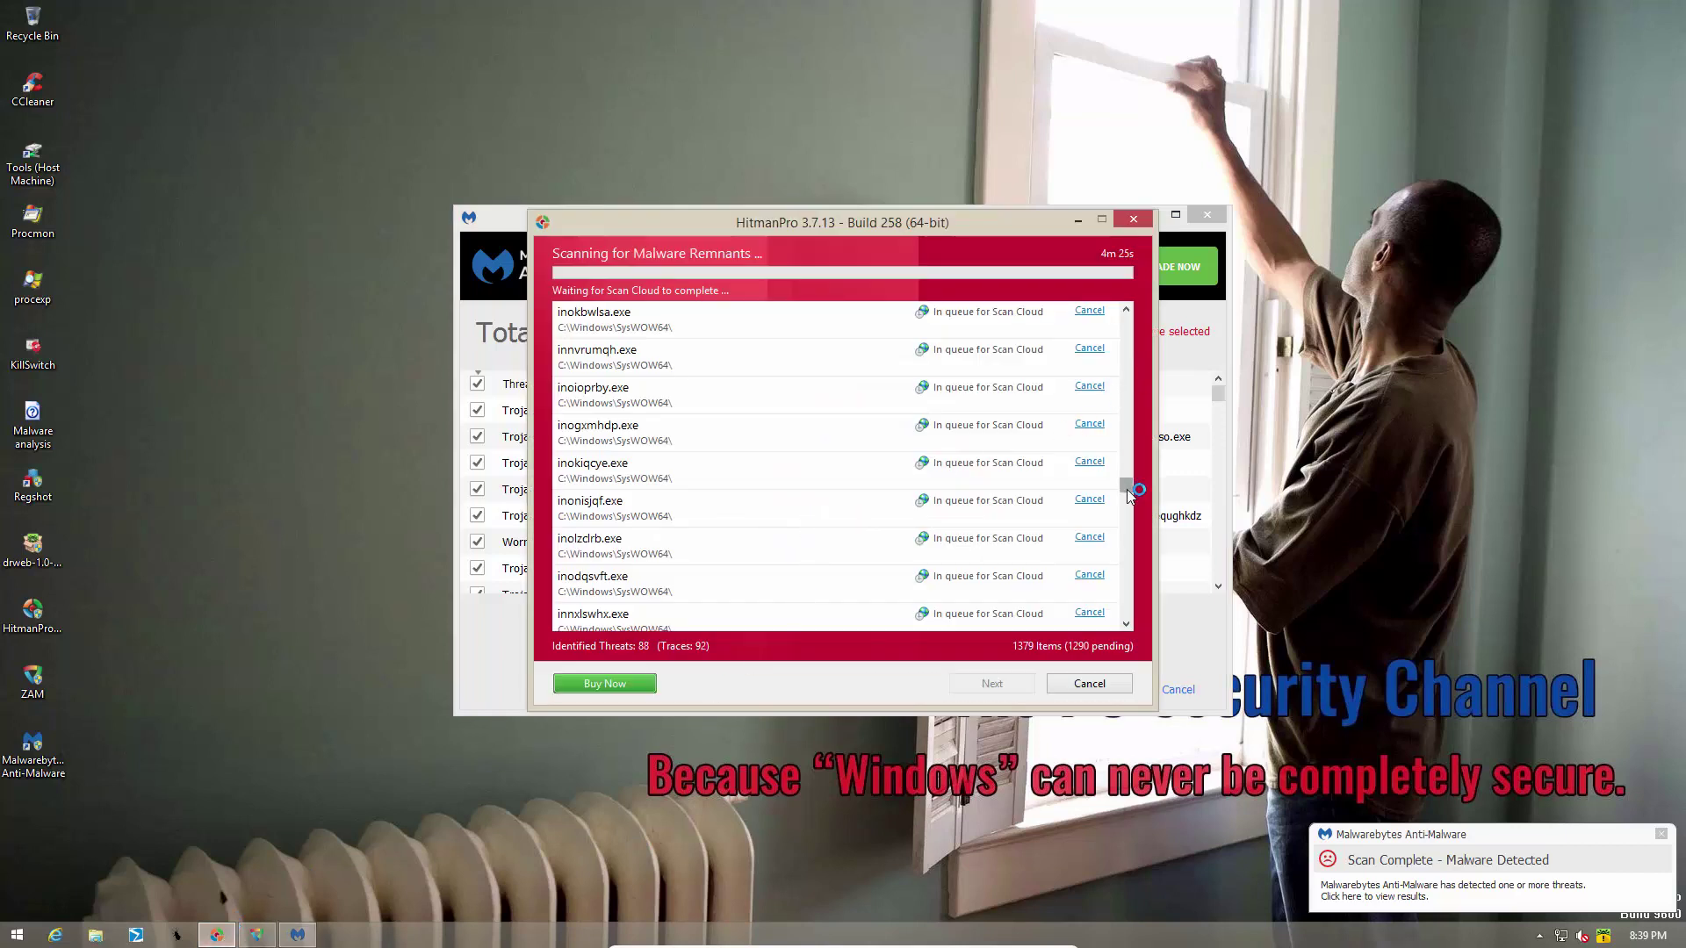
{"action": "left_click_drag", "start_coordinate": [1125, 482], "coordinate": [1124, 320]}
{"action": "left_click", "coordinate": [708, 591]}
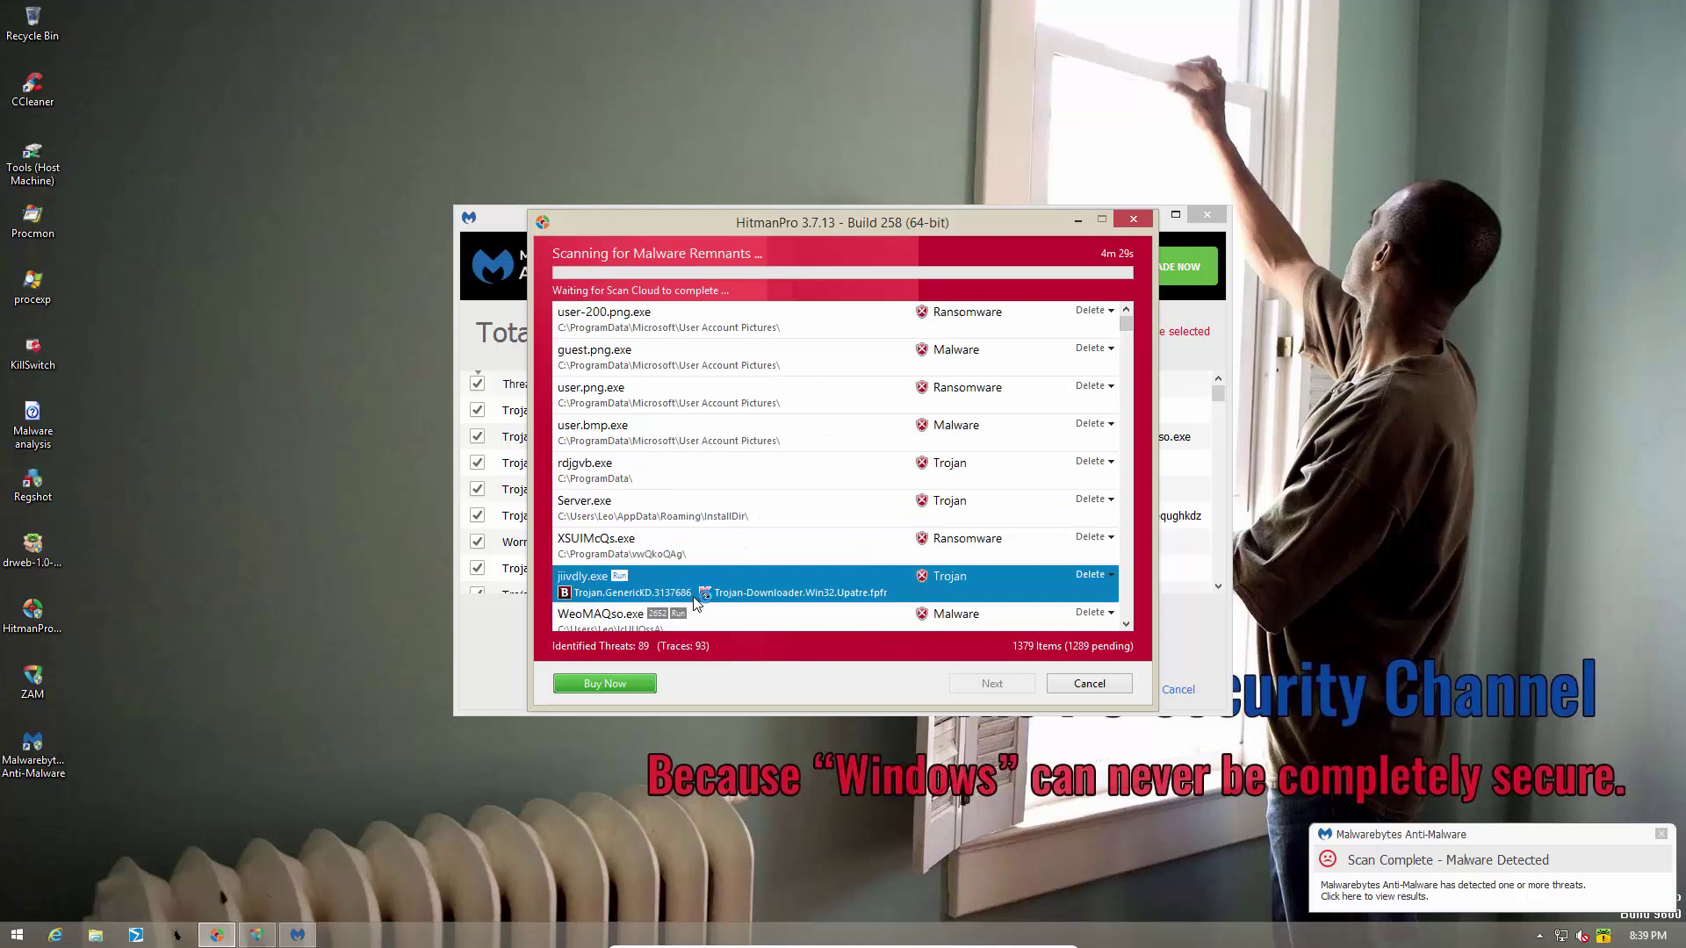
{"action": "scroll", "coordinate": [702, 596], "scroll_direction": "down", "scroll_amount": 3}
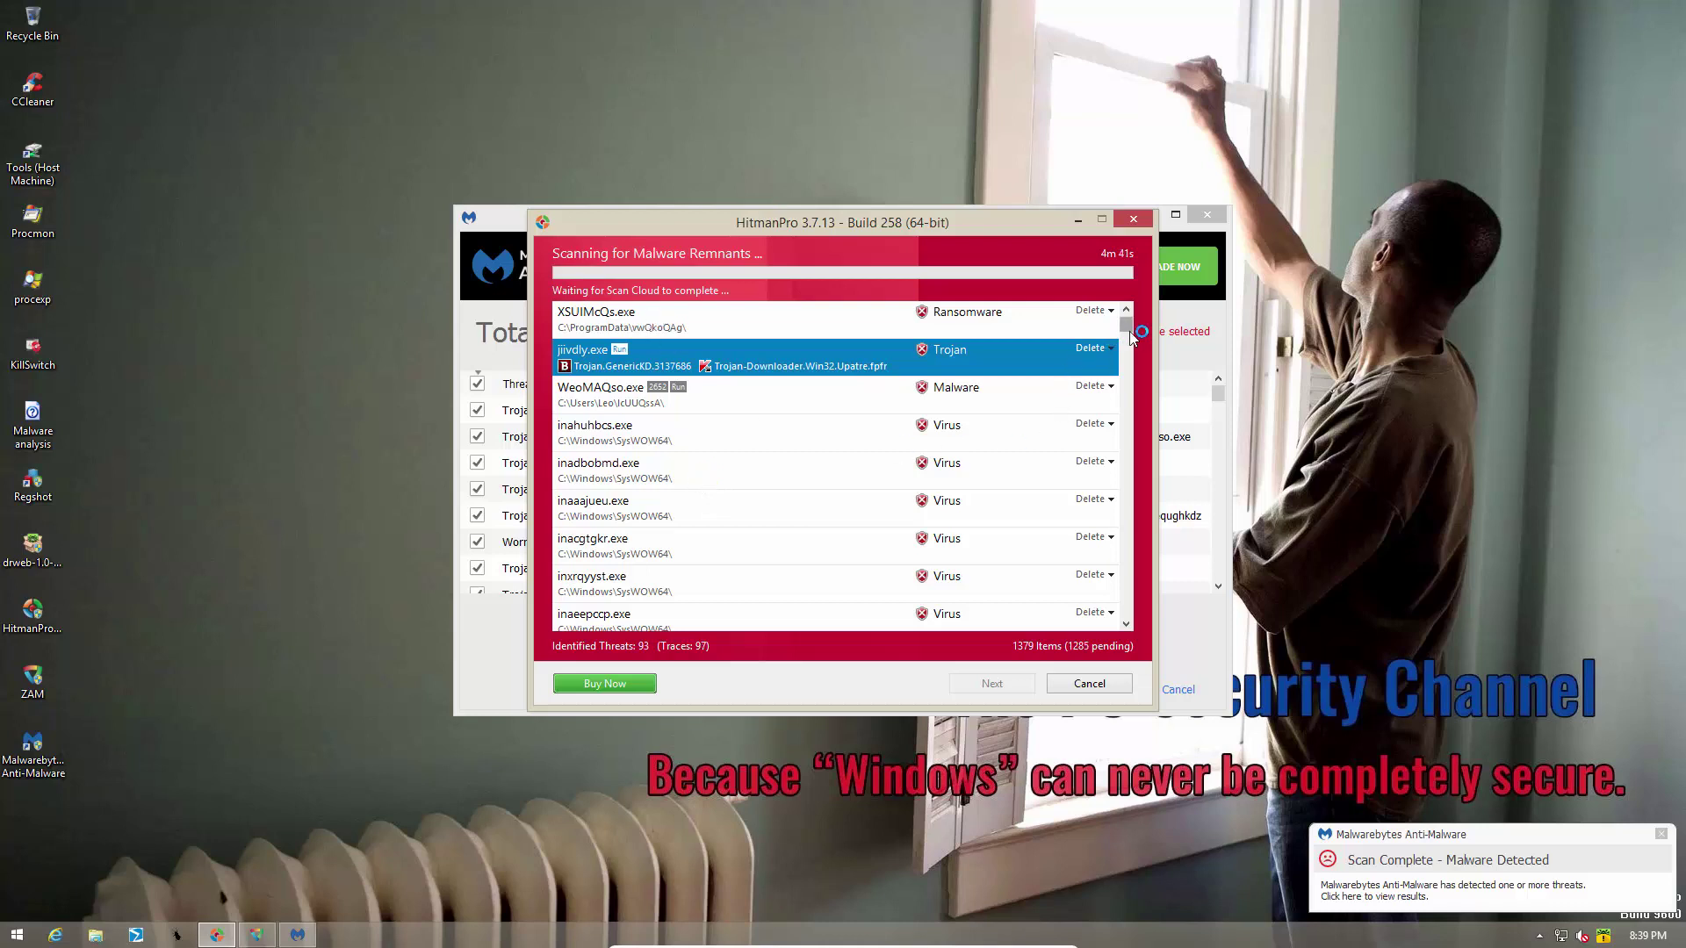
{"action": "mouse_move", "coordinate": [1125, 331]}
{"action": "left_mouse_down"}
{"action": "mouse_move", "coordinate": [1110, 420]}
{"action": "mouse_move", "coordinate": [1124, 316]}
{"action": "left_mouse_up"}
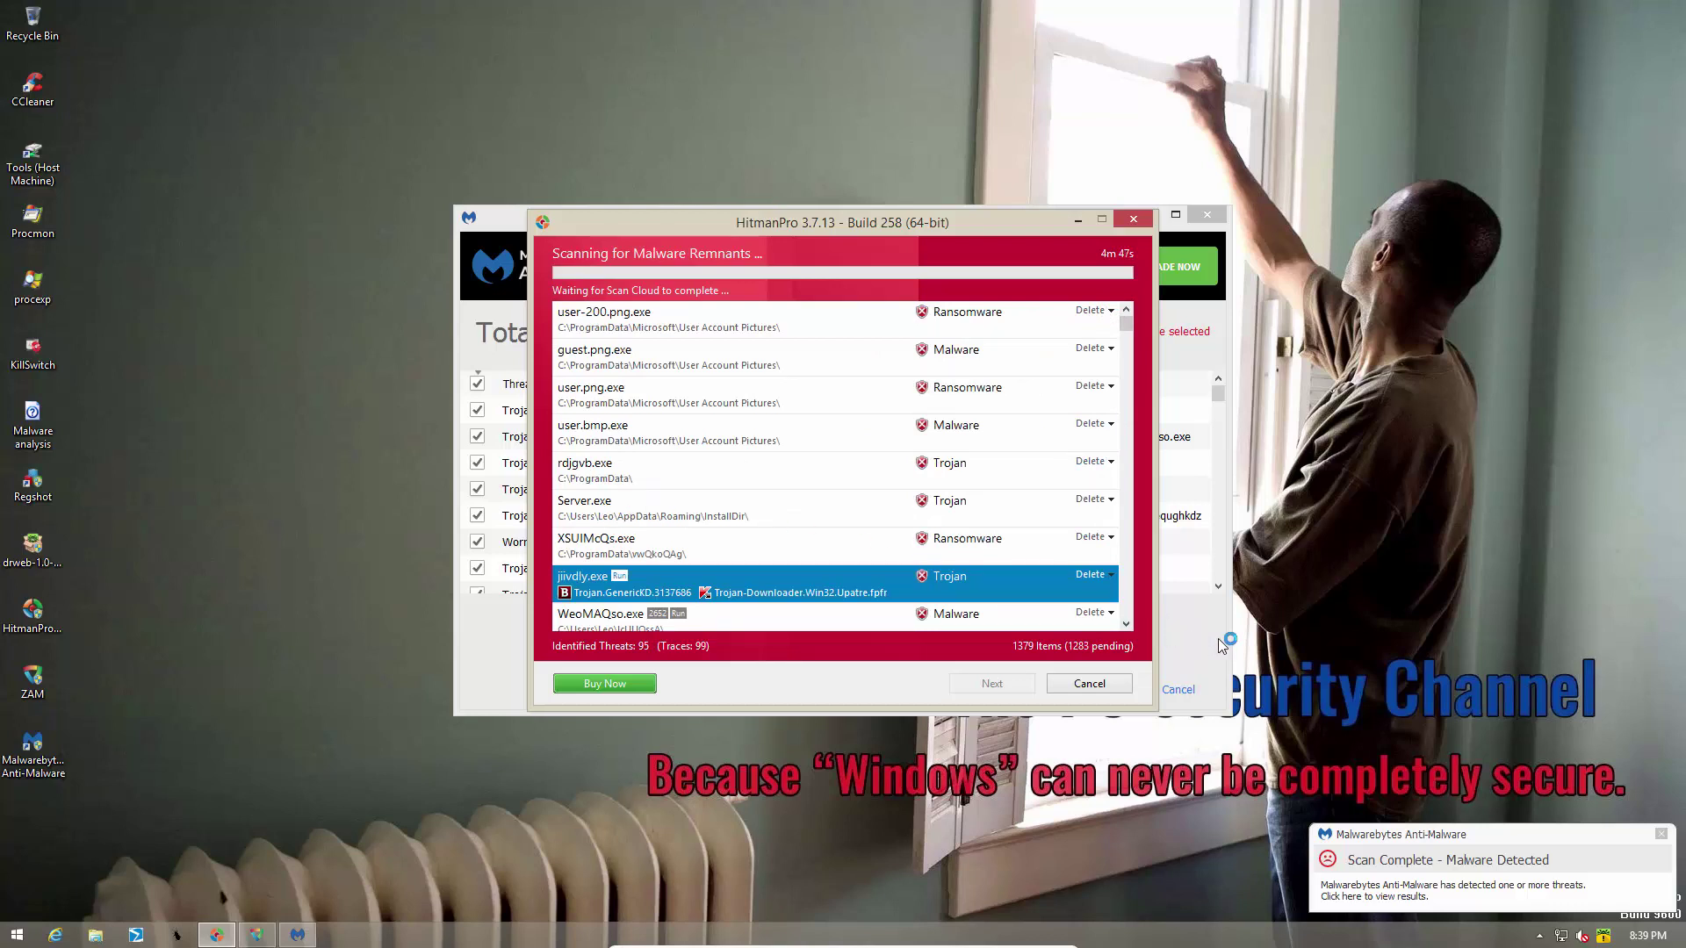
{"action": "left_click", "coordinate": [1173, 641]}
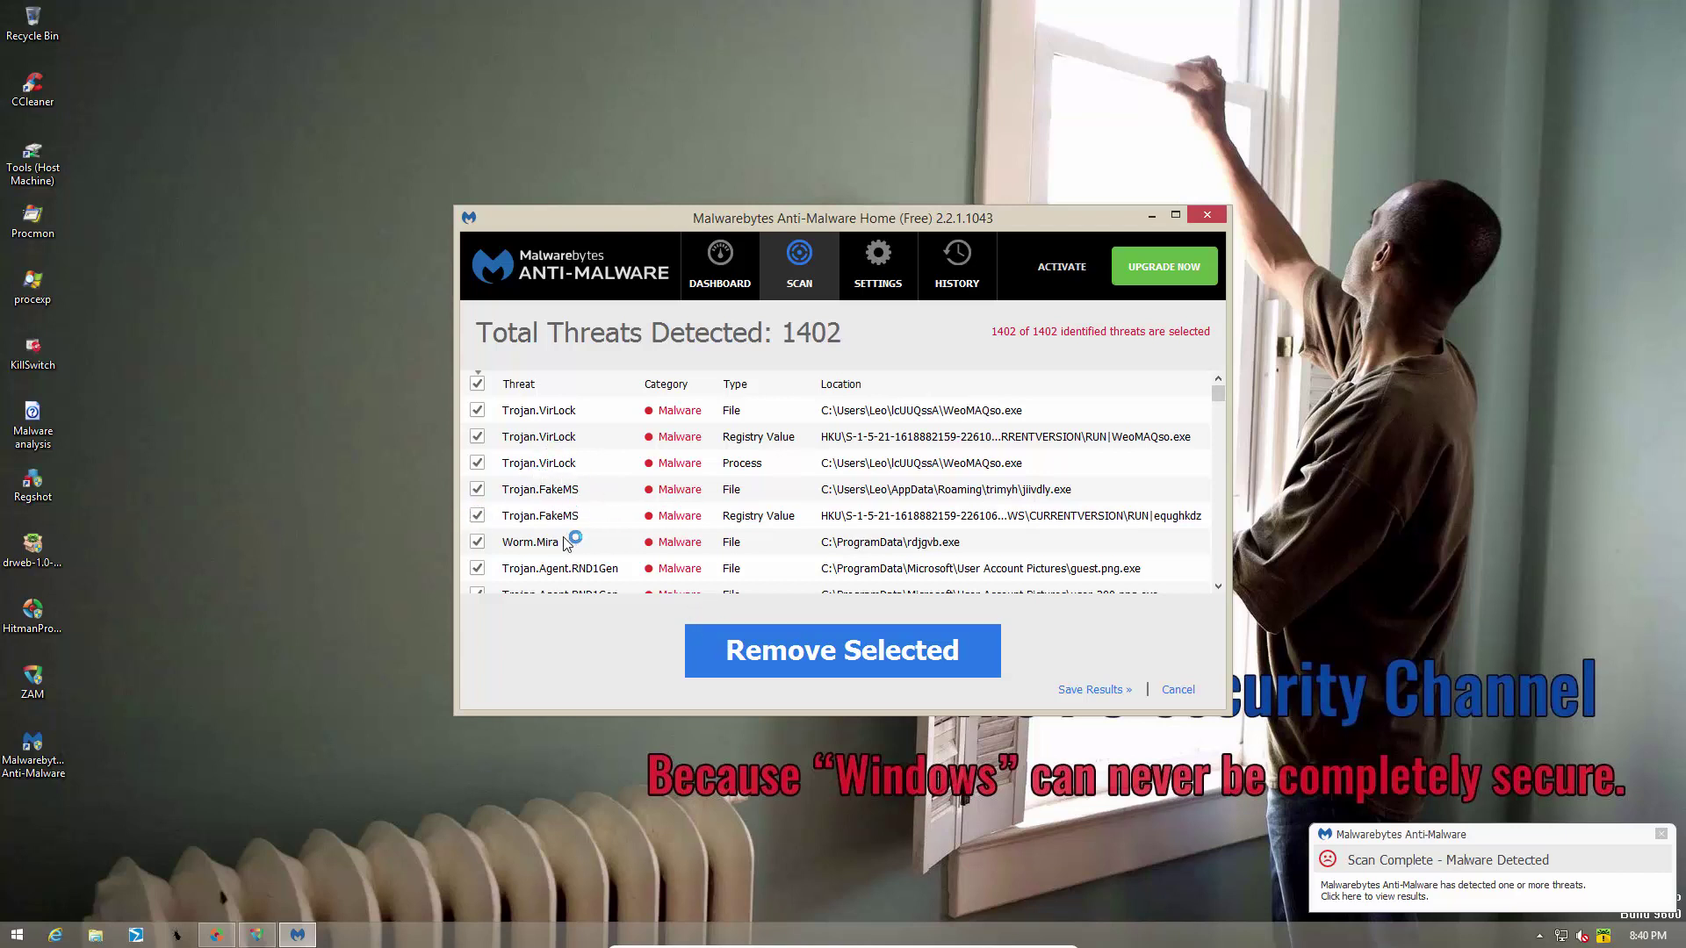
Scroll through Malwarebytes' Trojan.Agent SysWOW64 entries, then minimize it to reveal HitmanPro at 128 threats.
{"action": "scroll", "coordinate": [630, 550], "scroll_direction": "down", "scroll_amount": 1}
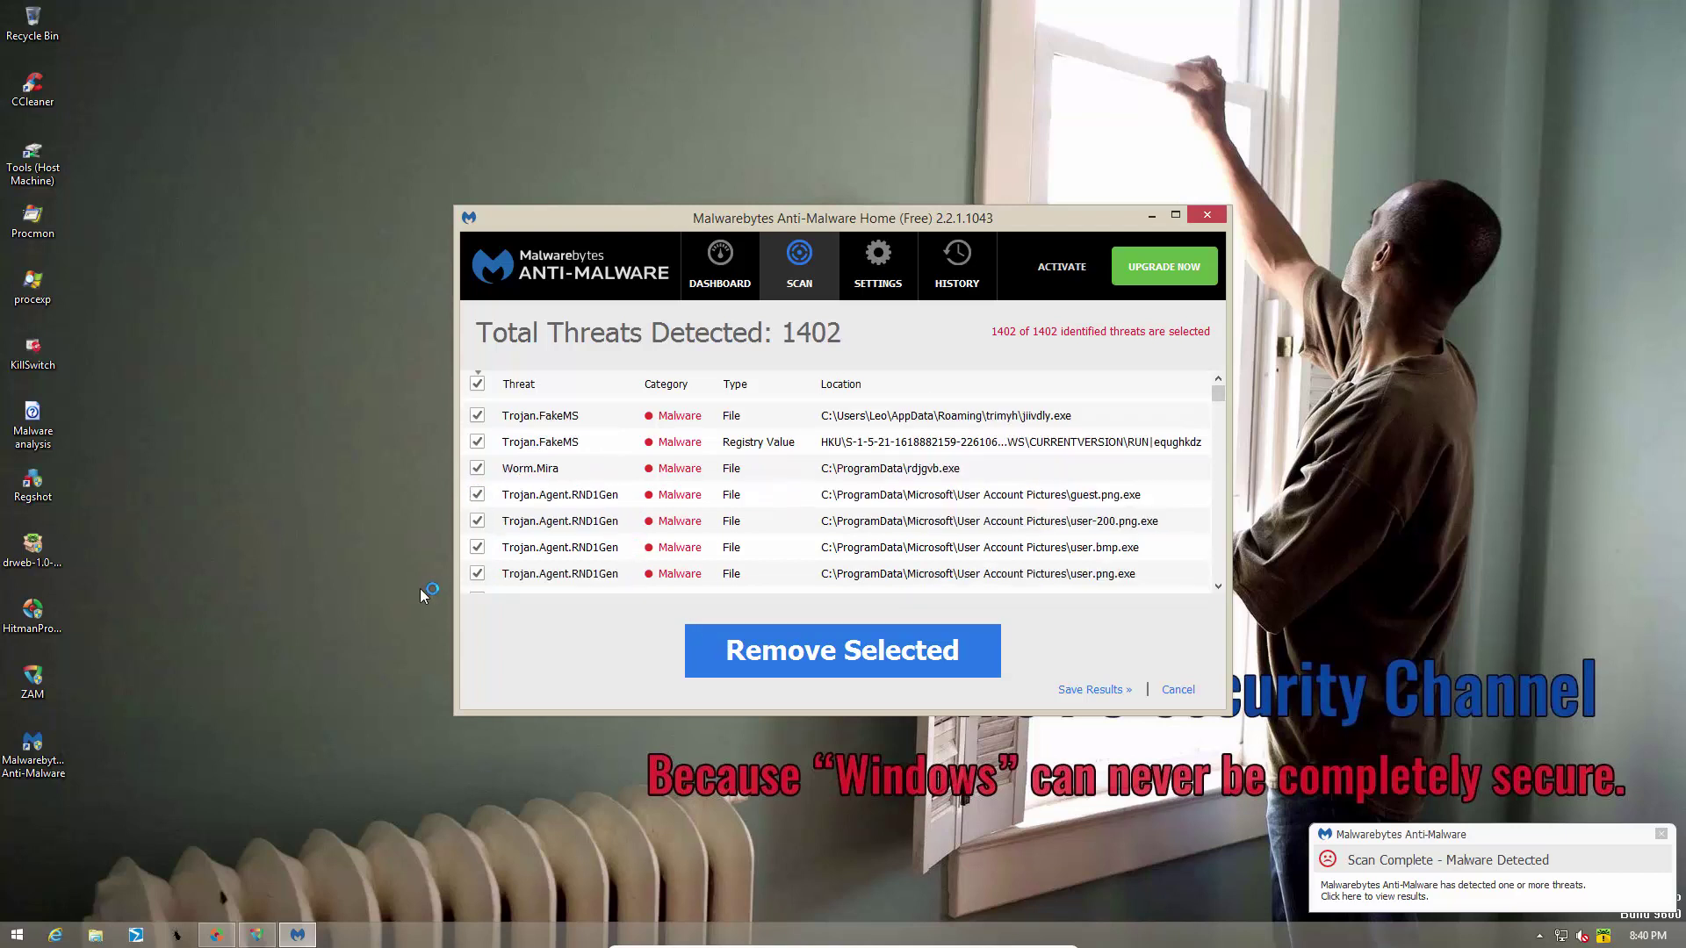
{"action": "scroll", "coordinate": [505, 548], "scroll_direction": "down", "scroll_amount": 10}
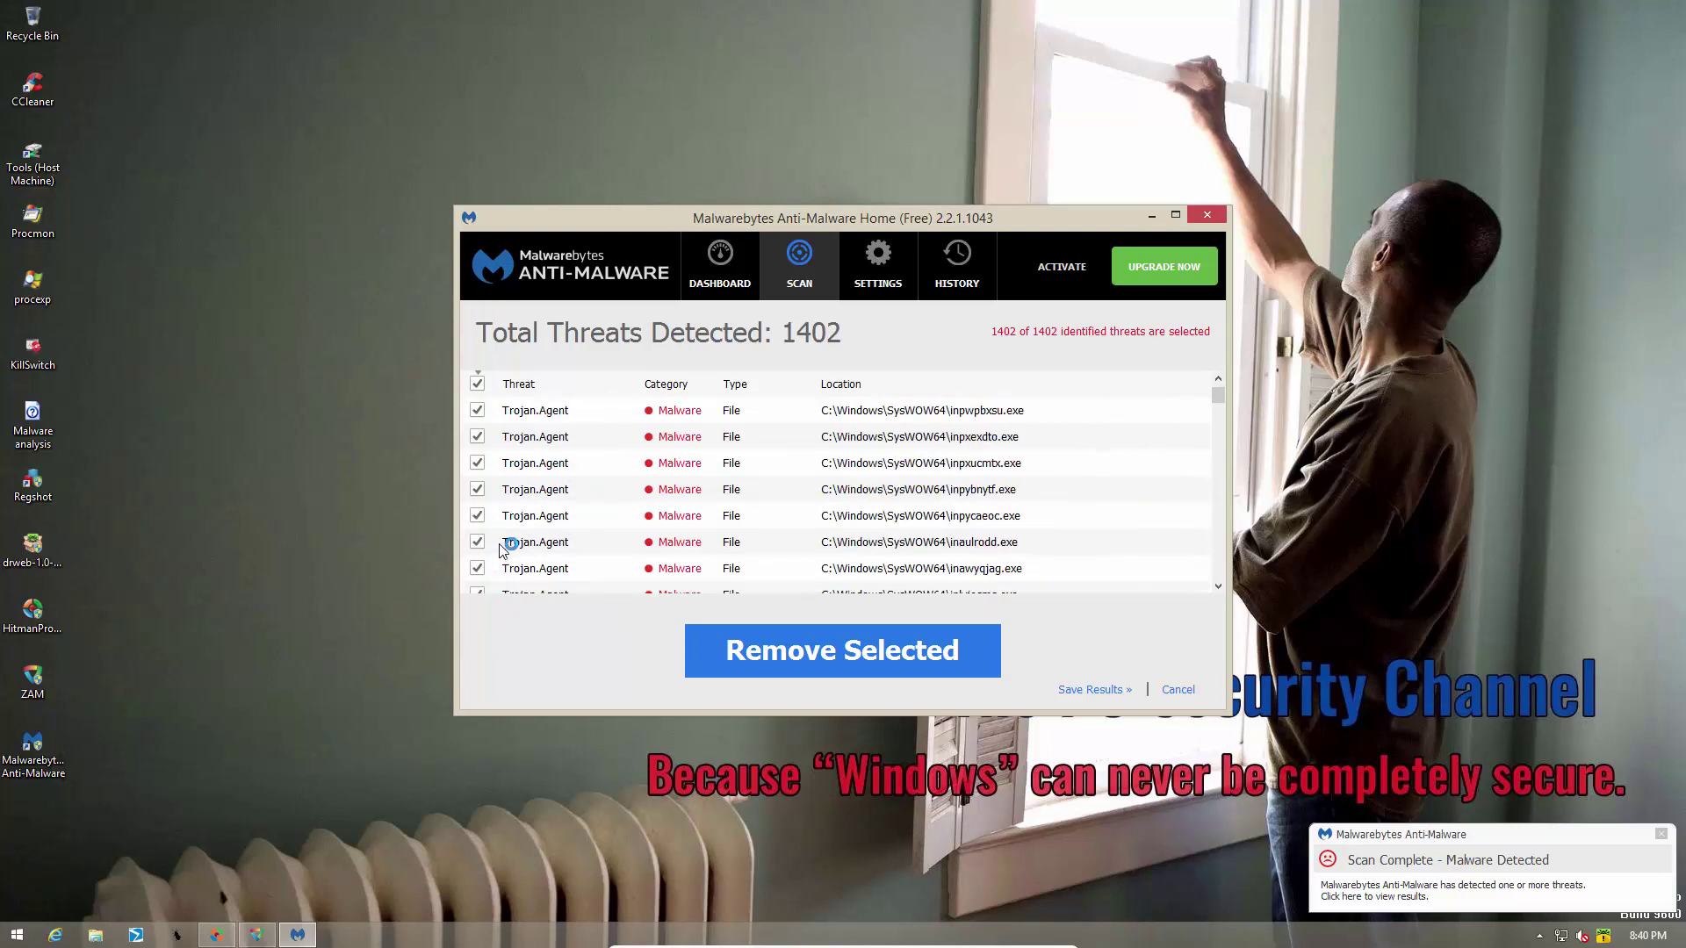
{"action": "scroll", "coordinate": [504, 549], "scroll_direction": "down", "scroll_amount": 3}
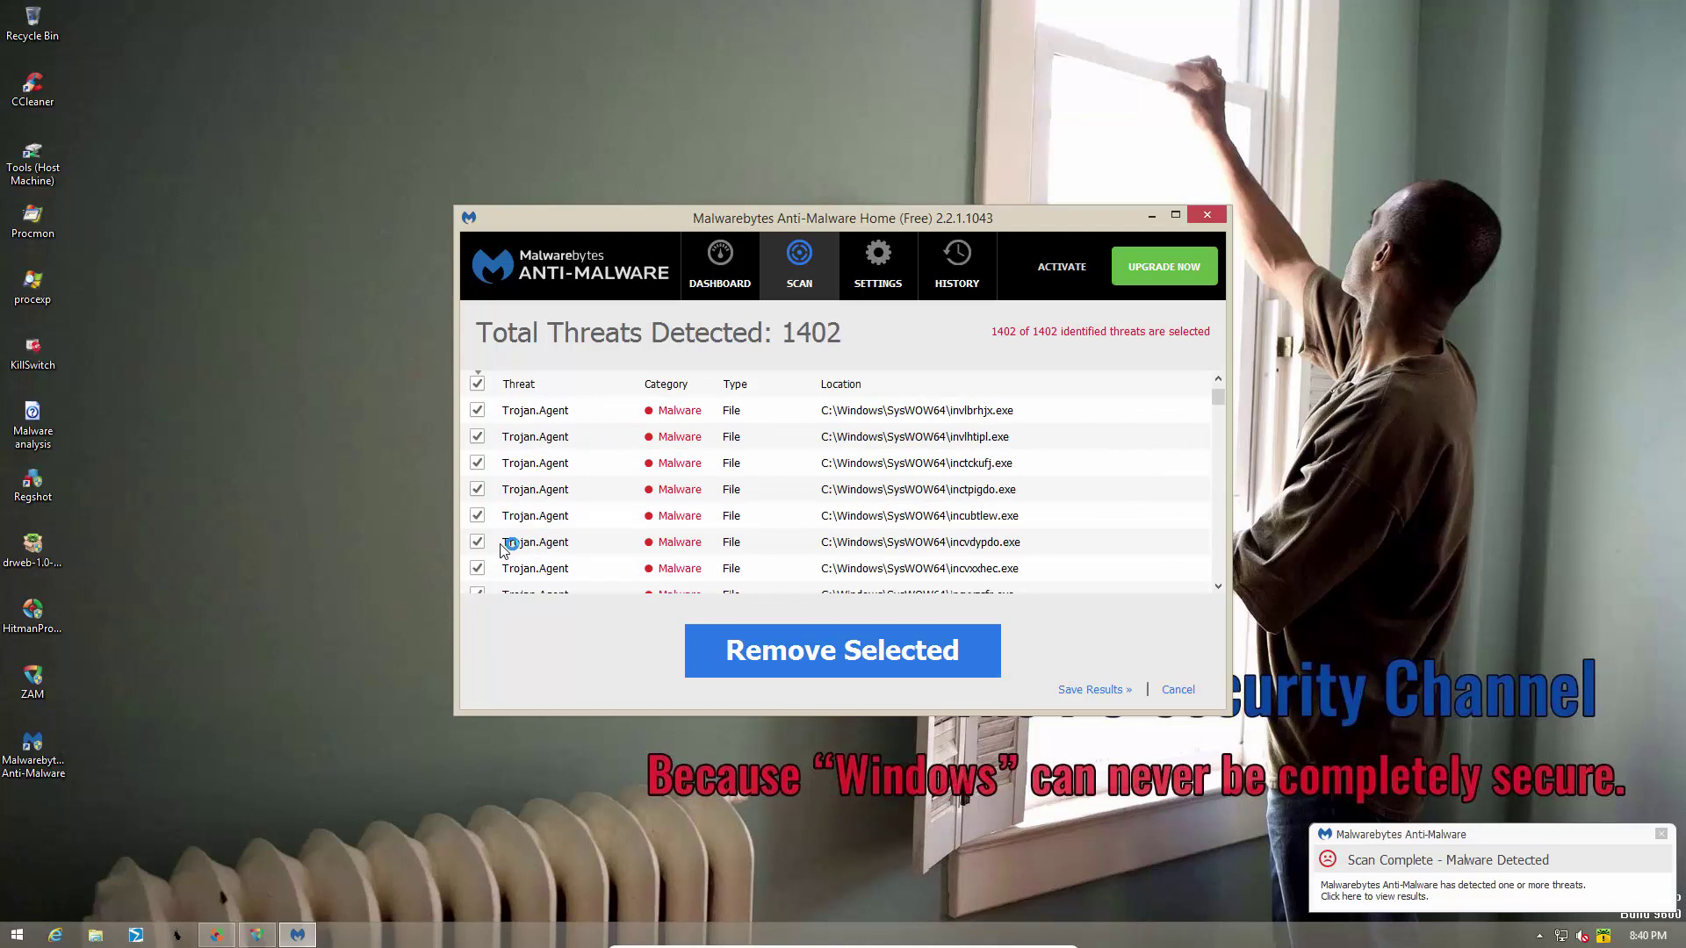
{"action": "scroll", "coordinate": [505, 549], "scroll_direction": "down", "scroll_amount": 2}
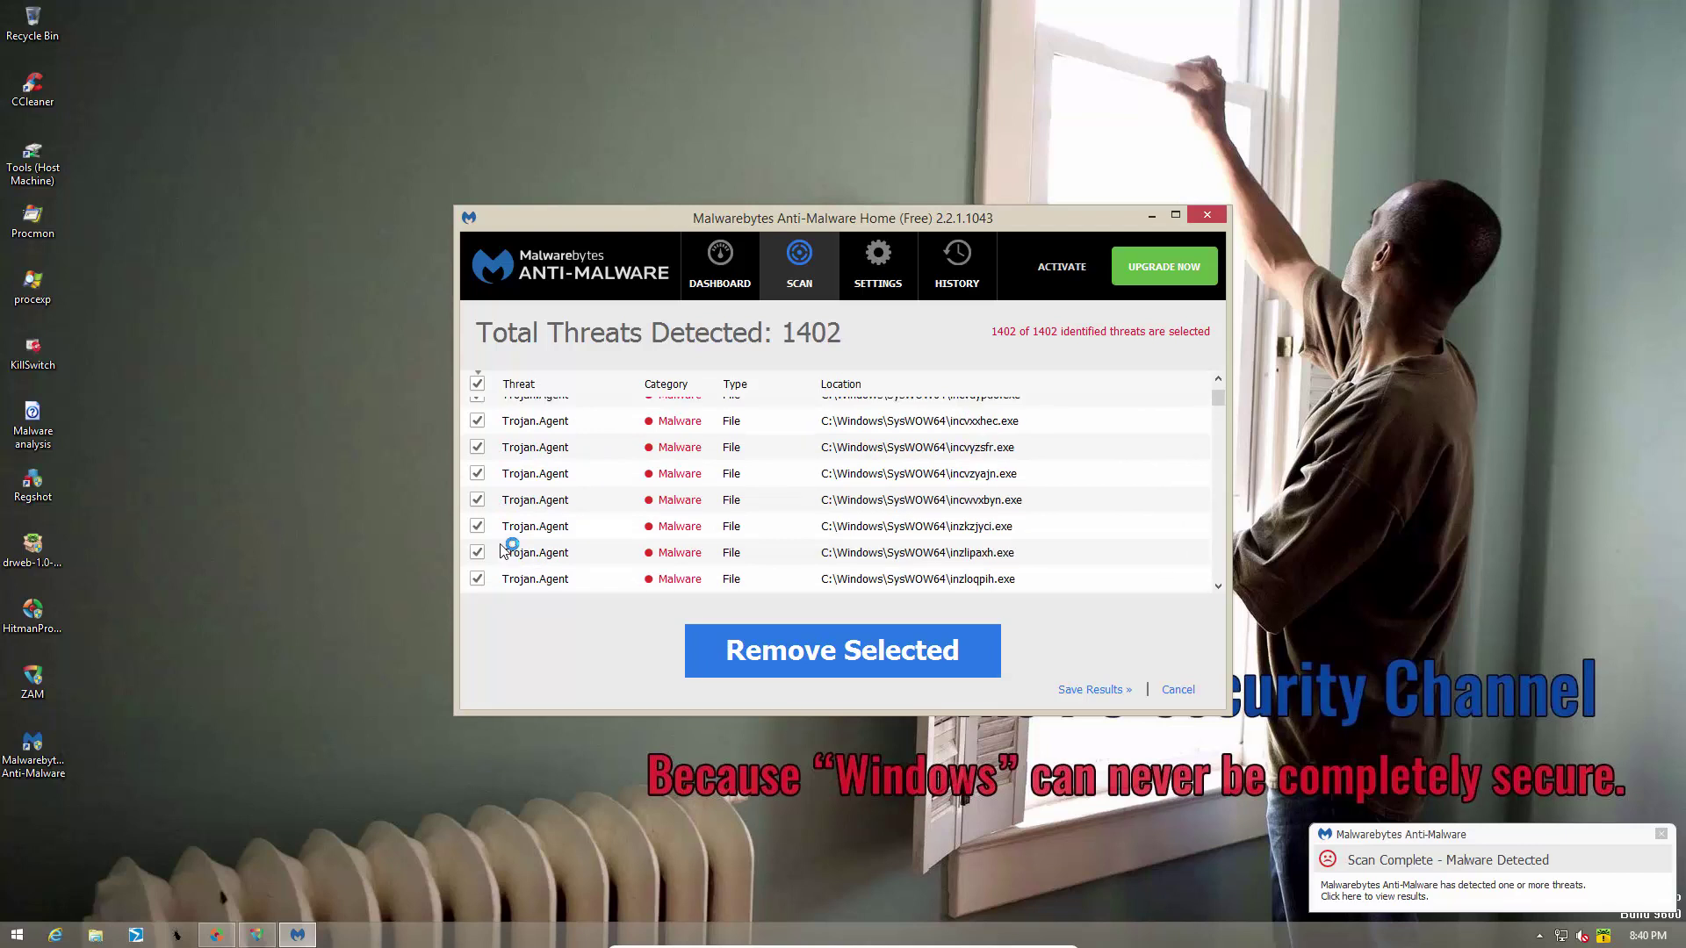
{"action": "left_click", "coordinate": [1151, 215]}
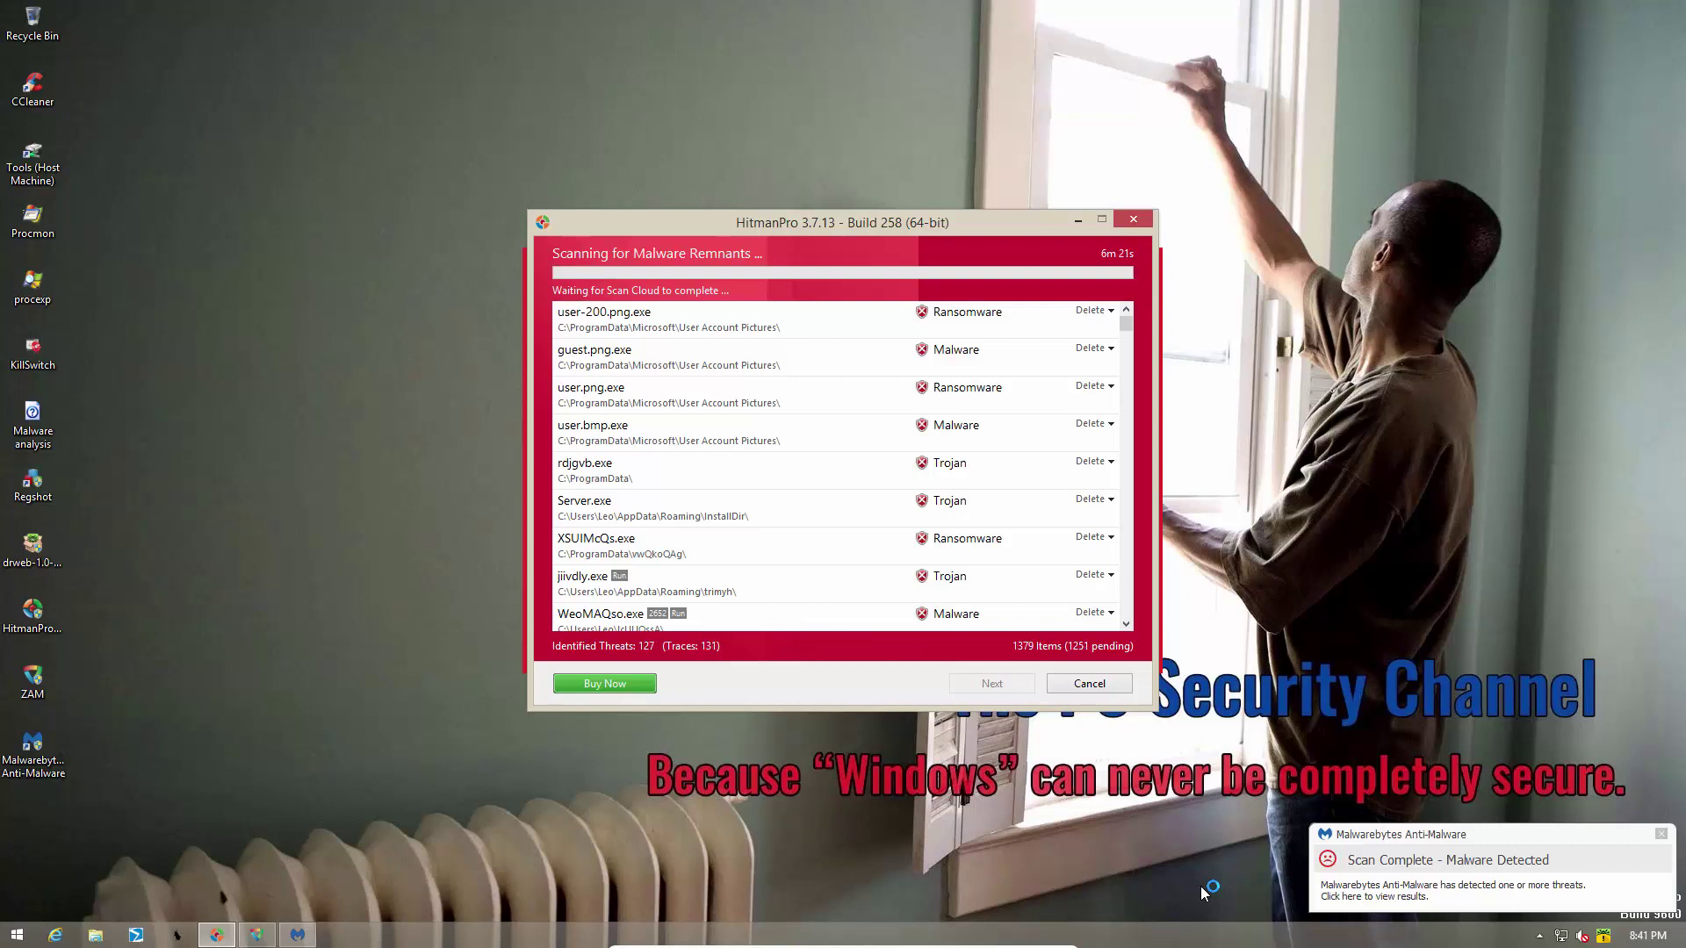
Close HitmanPro, aborting its remnant scan at 128 threats and 132 traces.
{"action": "left_click", "coordinate": [1133, 221]}
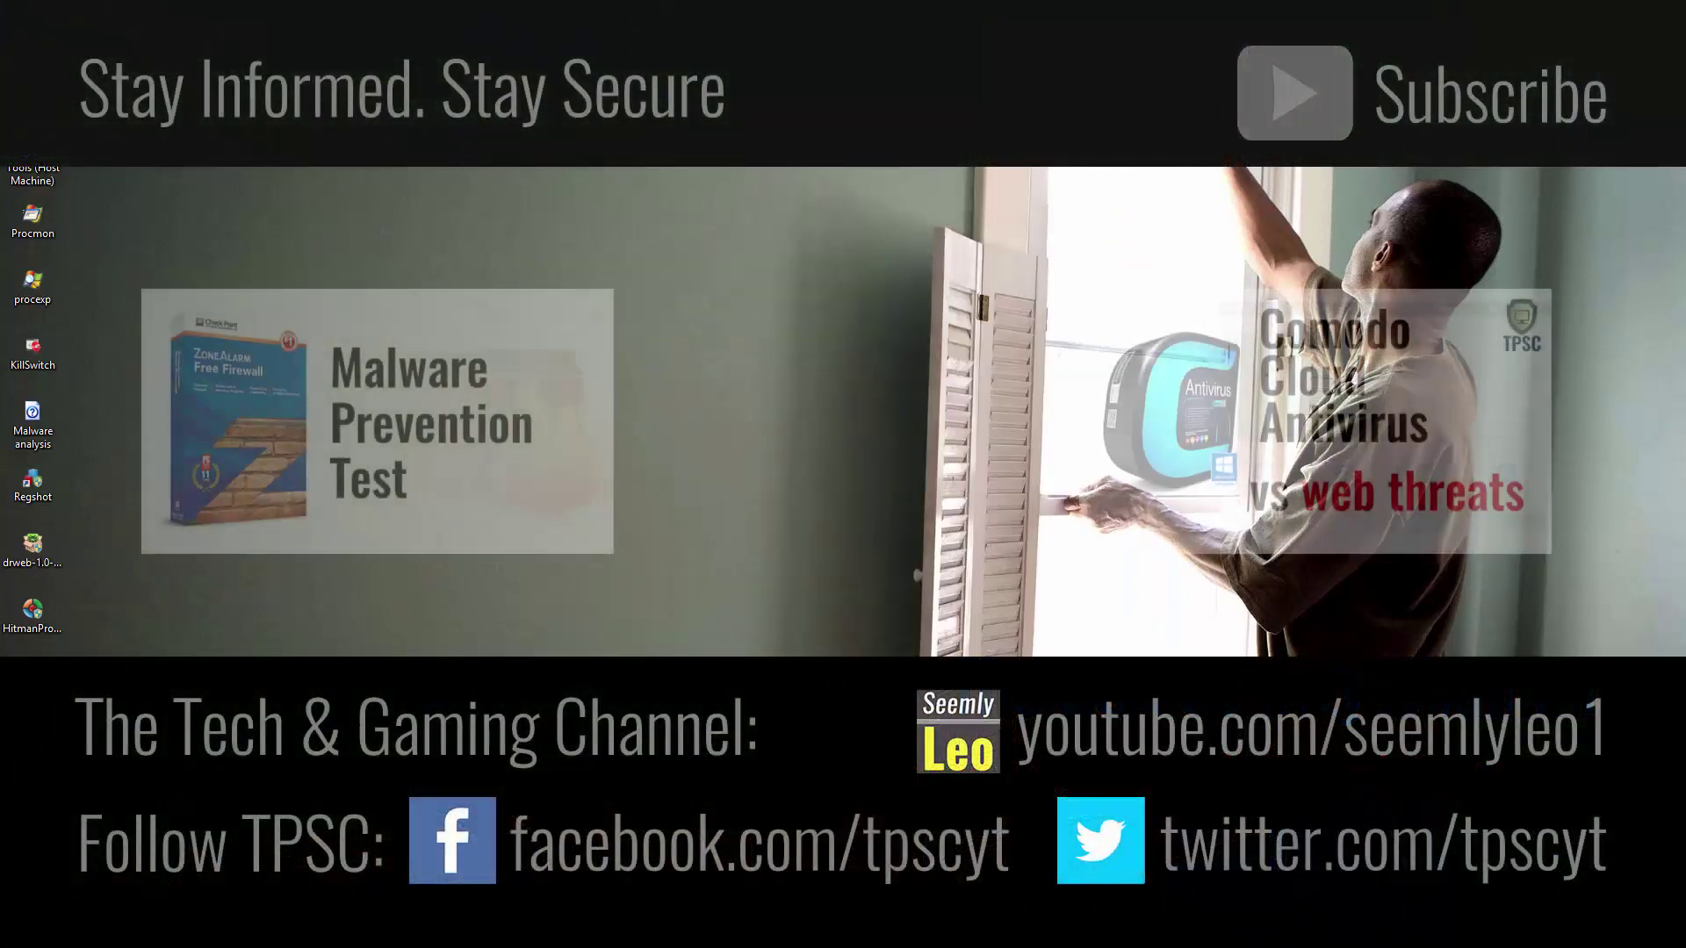